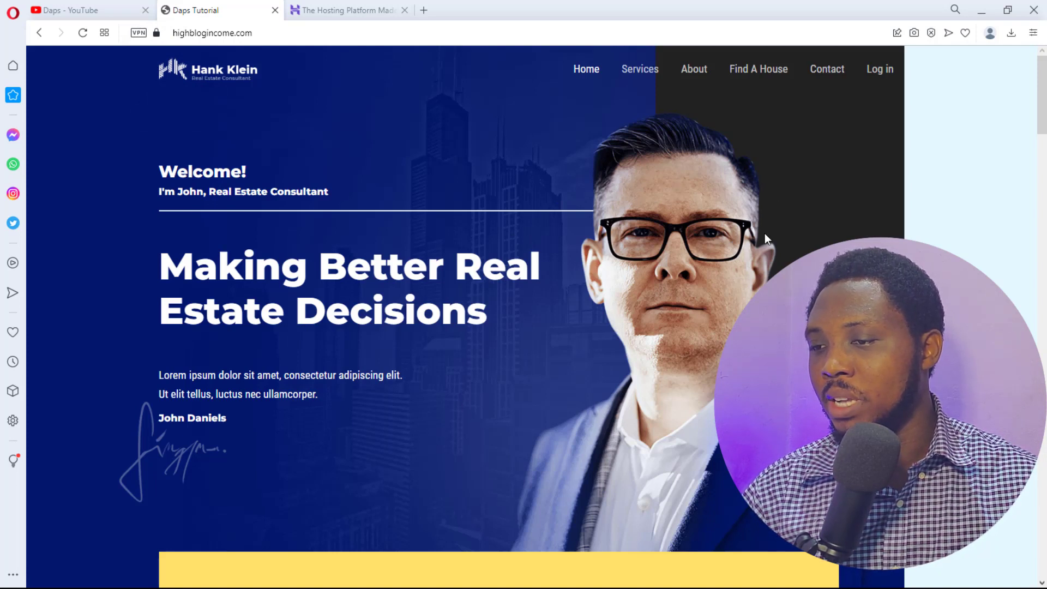
Examine the real estate homepage from the hero banner through the consultation form, services, about and reviews sections down to the footer
{"action": "scroll", "coordinate": [630, 291], "scroll_direction": "down", "scroll_amount": 8}
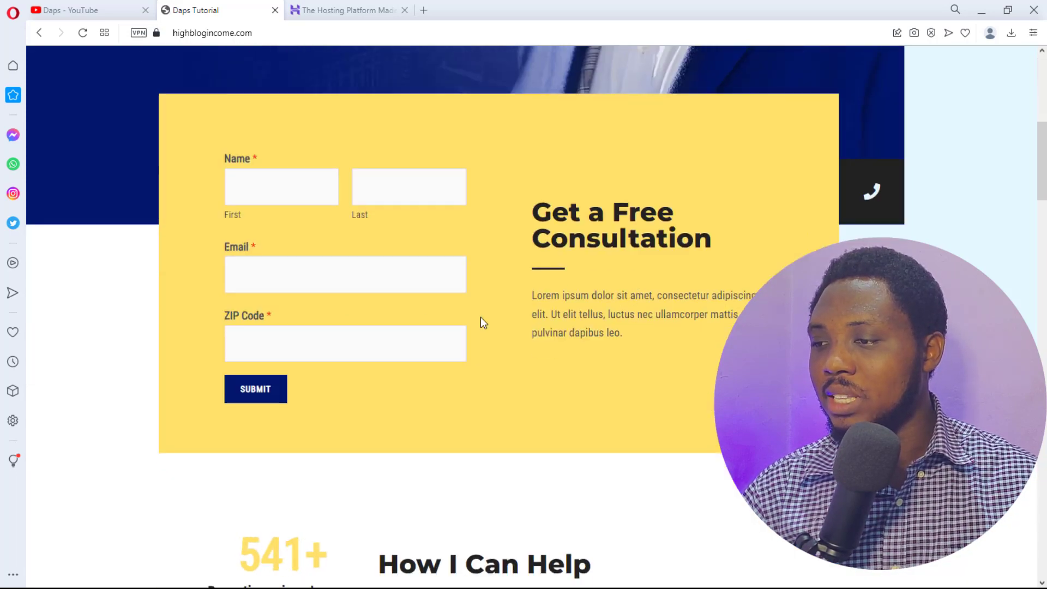
{"action": "scroll", "coordinate": [526, 272], "scroll_direction": "down", "scroll_amount": 10}
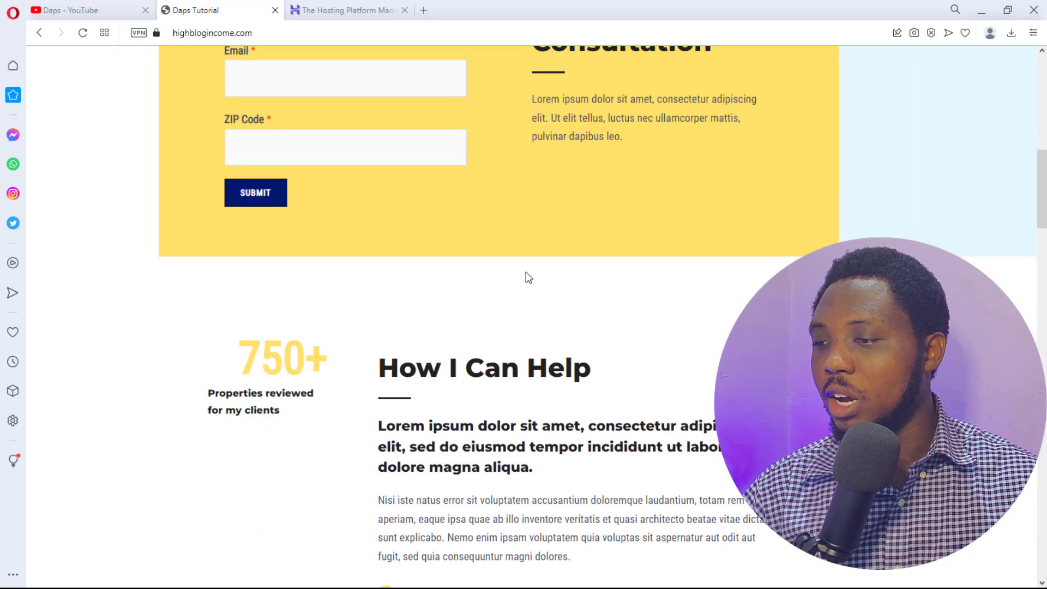
{"action": "scroll", "coordinate": [540, 325], "scroll_direction": "down", "scroll_amount": 4}
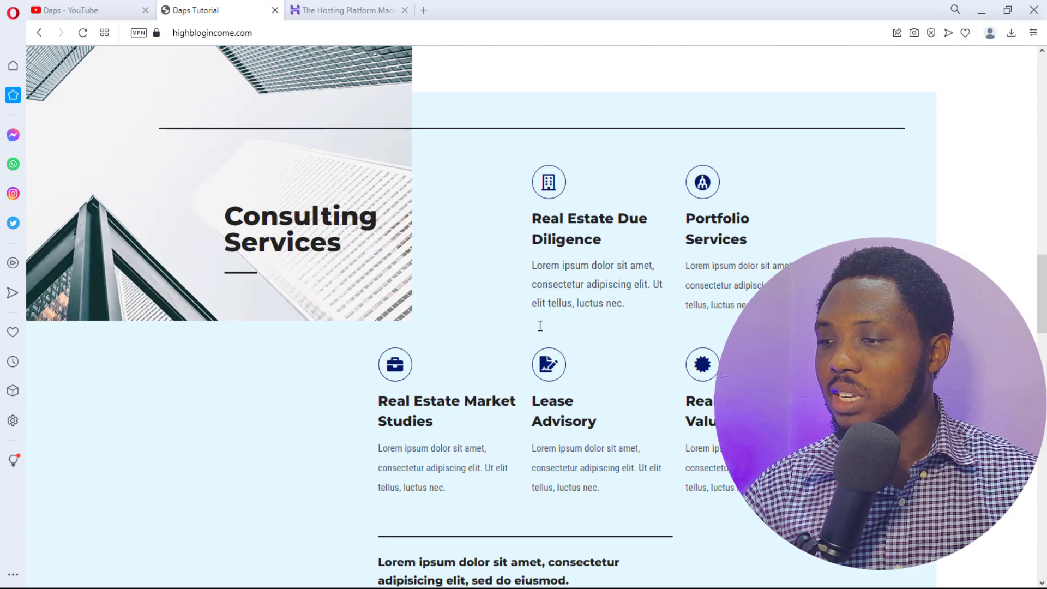
{"action": "scroll", "coordinate": [705, 282], "scroll_direction": "down", "scroll_amount": 10}
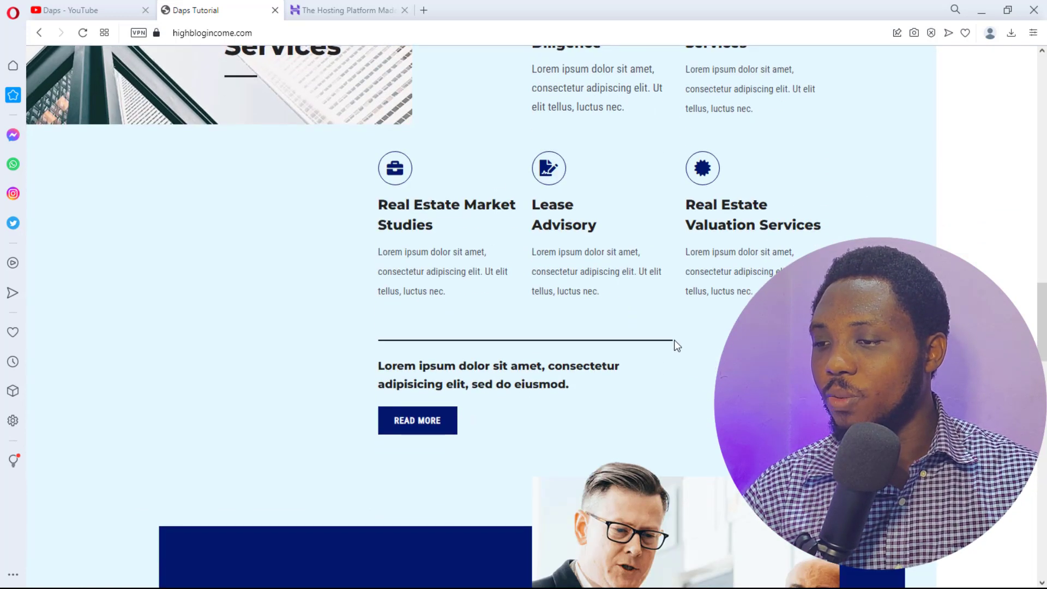
{"action": "scroll", "coordinate": [670, 335], "scroll_direction": "down", "scroll_amount": 3}
{"action": "scroll", "coordinate": [670, 334], "scroll_direction": "up", "scroll_amount": 2}
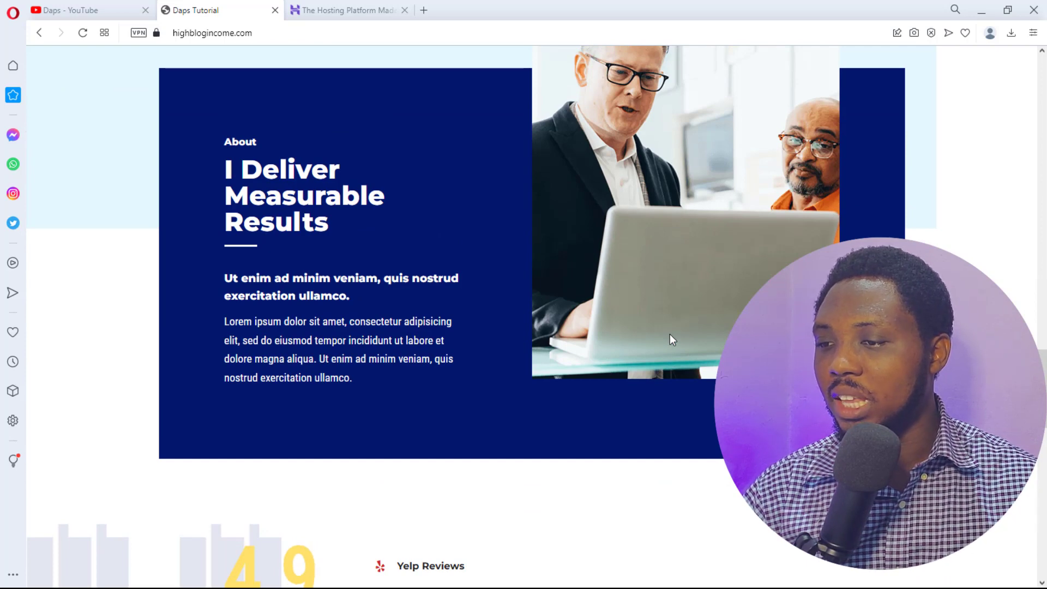
{"action": "scroll", "coordinate": [670, 334], "scroll_direction": "down", "scroll_amount": 5}
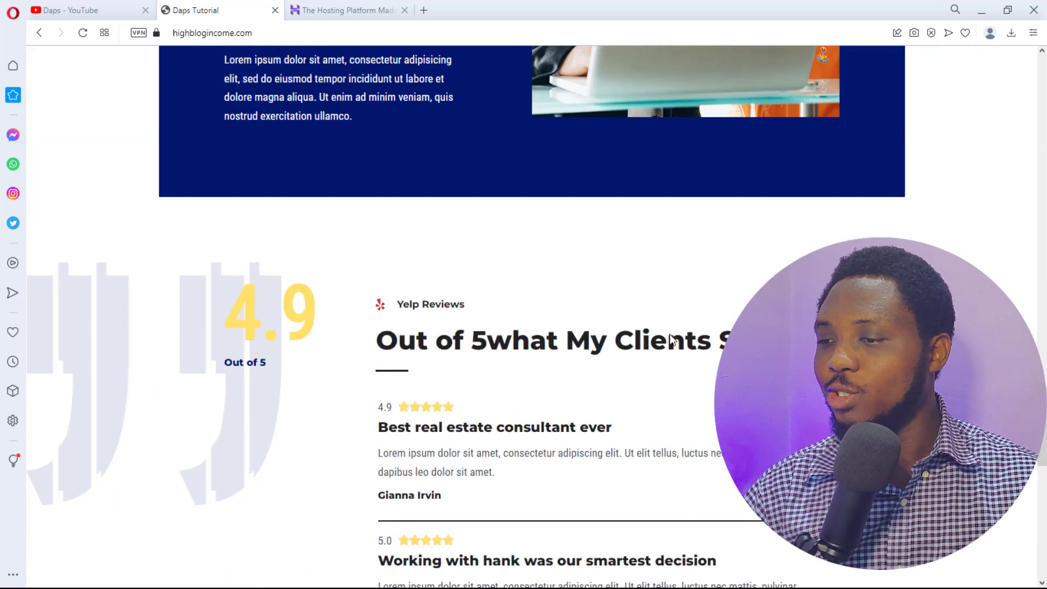
{"action": "scroll", "coordinate": [671, 338], "scroll_direction": "down", "scroll_amount": 2}
{"action": "scroll", "coordinate": [671, 334], "scroll_direction": "down", "scroll_amount": 5}
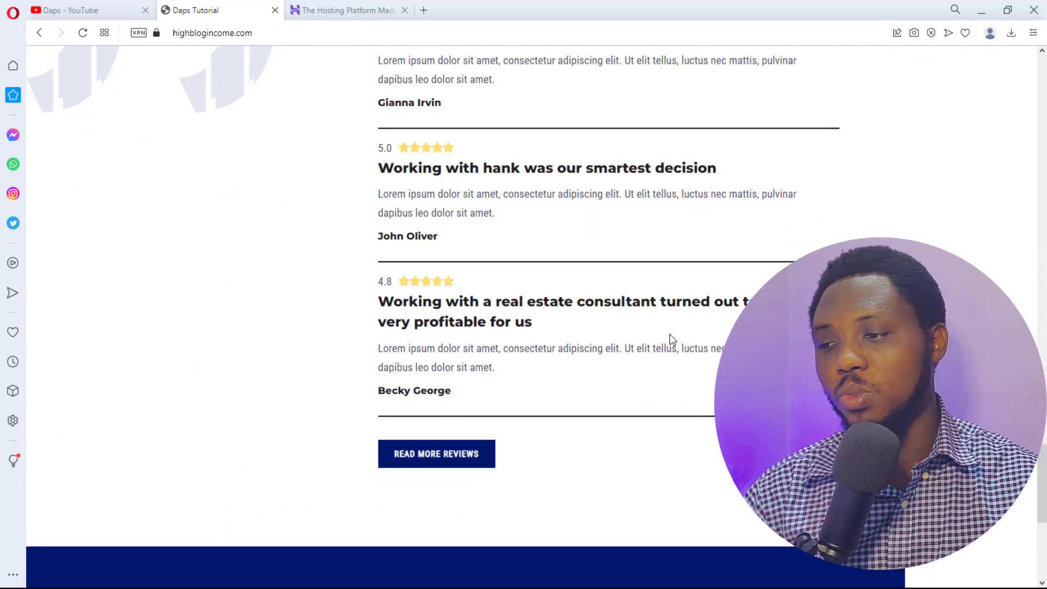
{"action": "scroll", "coordinate": [670, 334], "scroll_direction": "down", "scroll_amount": 5}
{"action": "scroll", "coordinate": [670, 336], "scroll_direction": "down", "scroll_amount": 2}
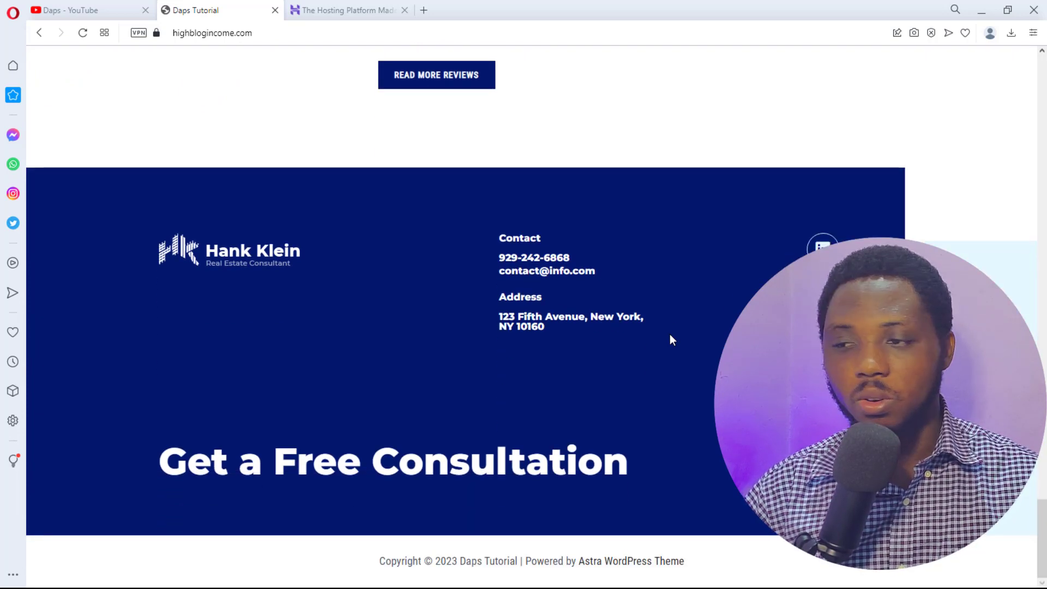
{"action": "scroll", "coordinate": [670, 333], "scroll_direction": "up", "scroll_amount": 20}
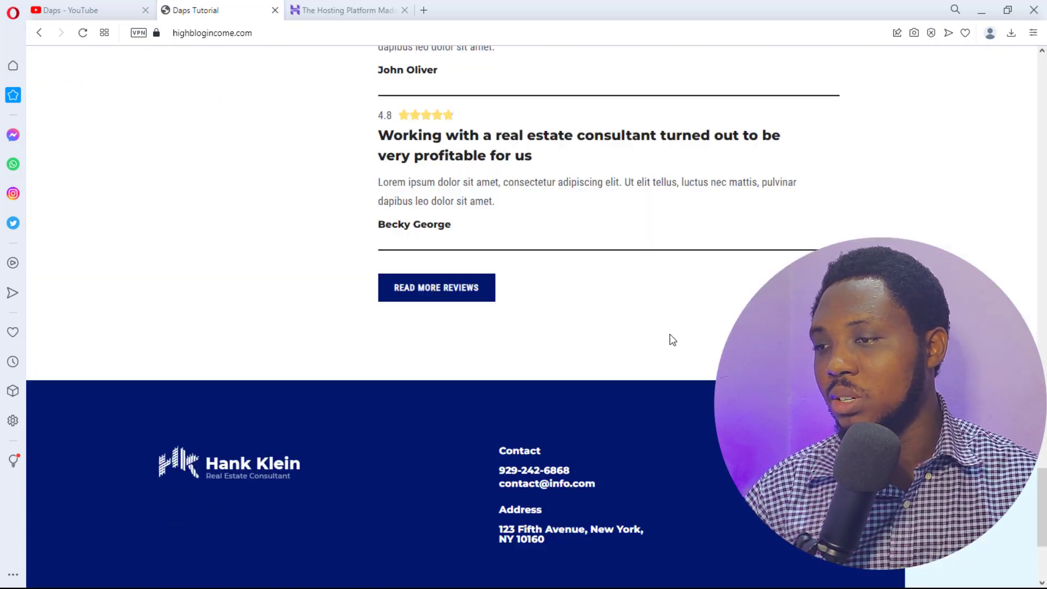
{"action": "scroll", "coordinate": [670, 334], "scroll_direction": "up", "scroll_amount": 20}
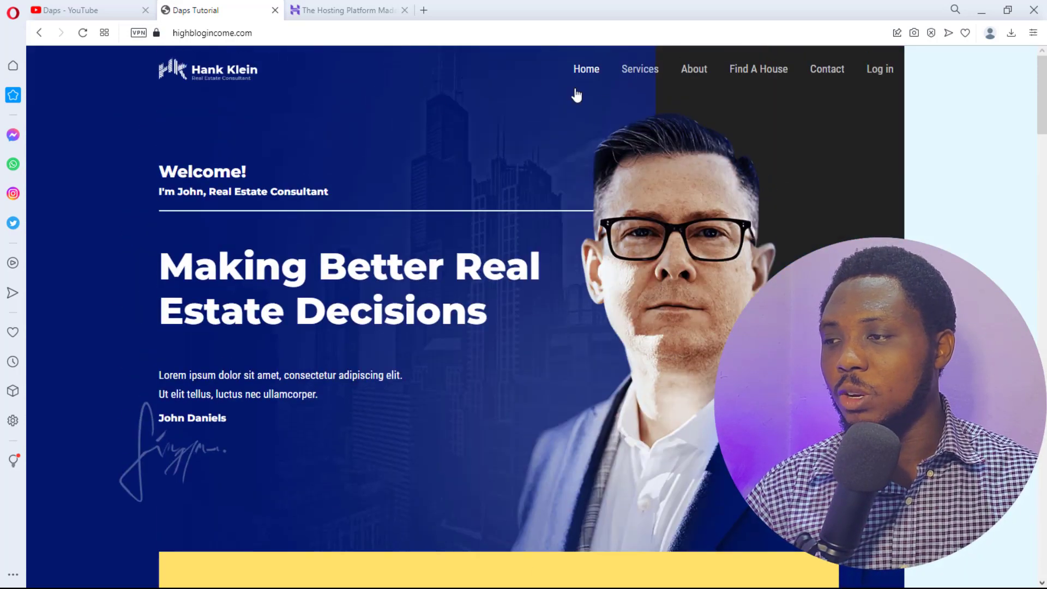
Open the site's Services page and review its content from the header down to the footer
{"action": "left_click", "coordinate": [642, 76]}
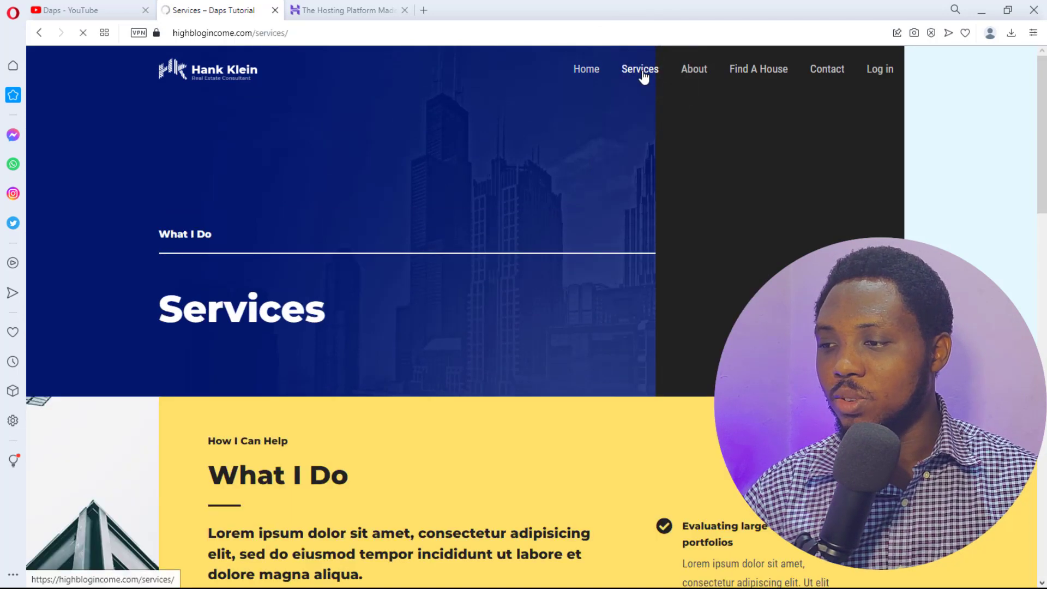
{"action": "scroll", "coordinate": [477, 243], "scroll_direction": "down", "scroll_amount": 5}
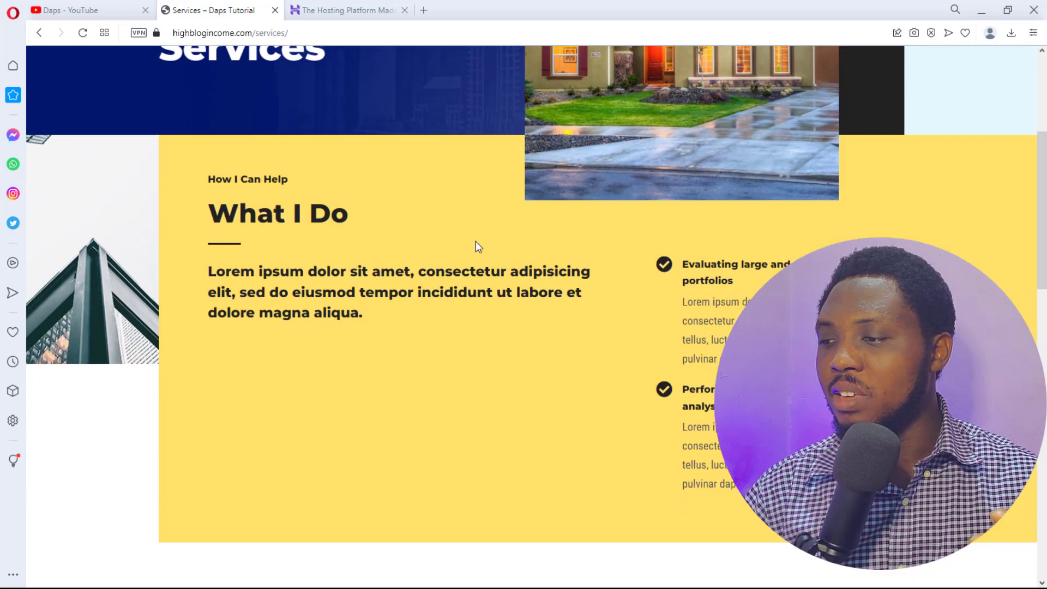
{"action": "scroll", "coordinate": [477, 246], "scroll_direction": "down", "scroll_amount": 5}
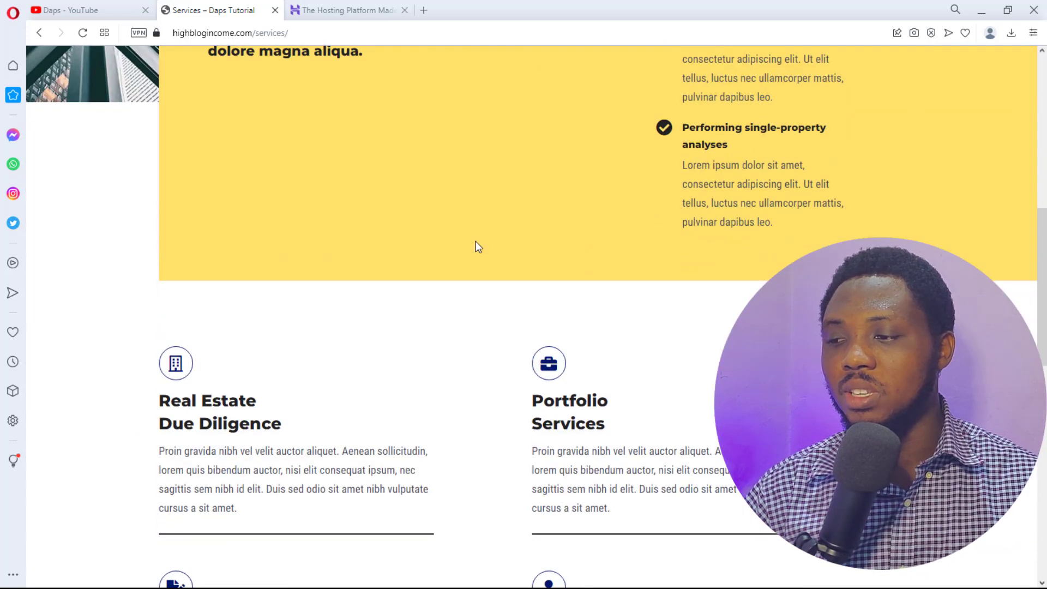
{"action": "scroll", "coordinate": [477, 246], "scroll_direction": "down", "scroll_amount": 4}
{"action": "scroll", "coordinate": [478, 246], "scroll_direction": "down", "scroll_amount": 6}
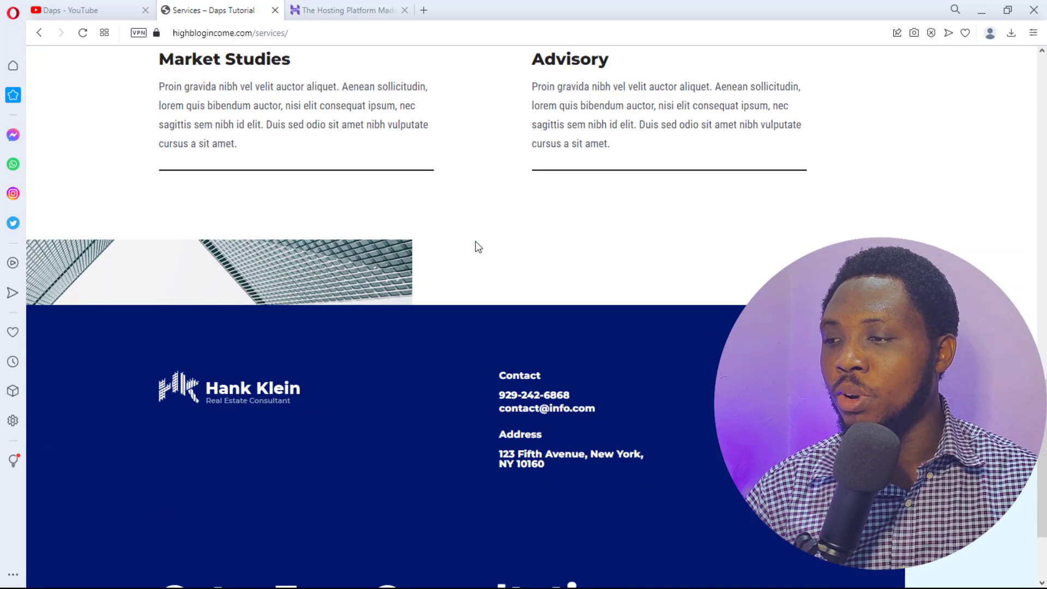
{"action": "scroll", "coordinate": [477, 246], "scroll_direction": "up", "scroll_amount": 20}
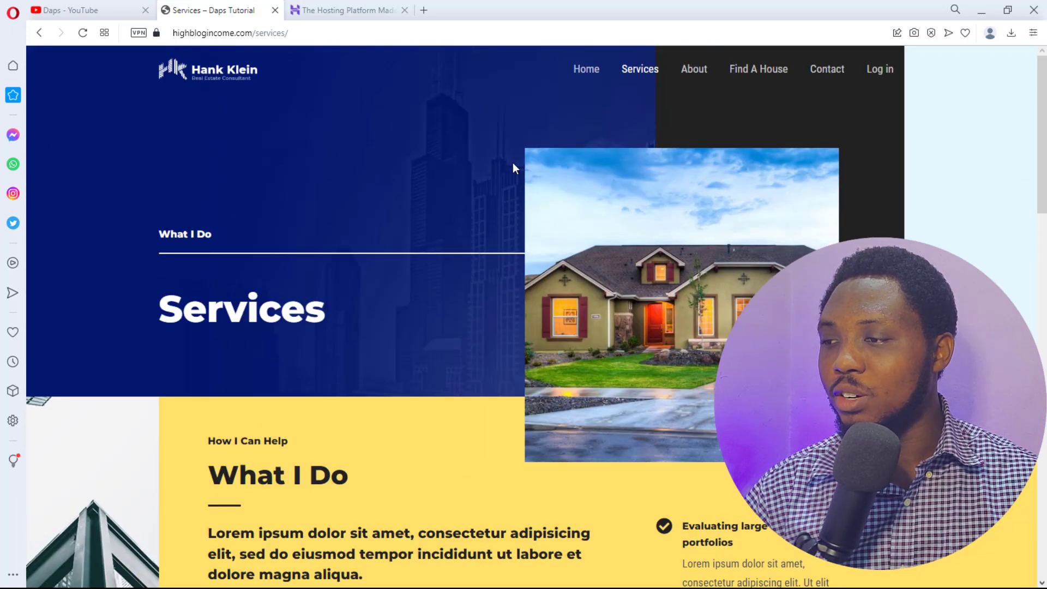
Open the About page and review the introduction, the Mission and Vision block and the client reviews
{"action": "left_click", "coordinate": [693, 71]}
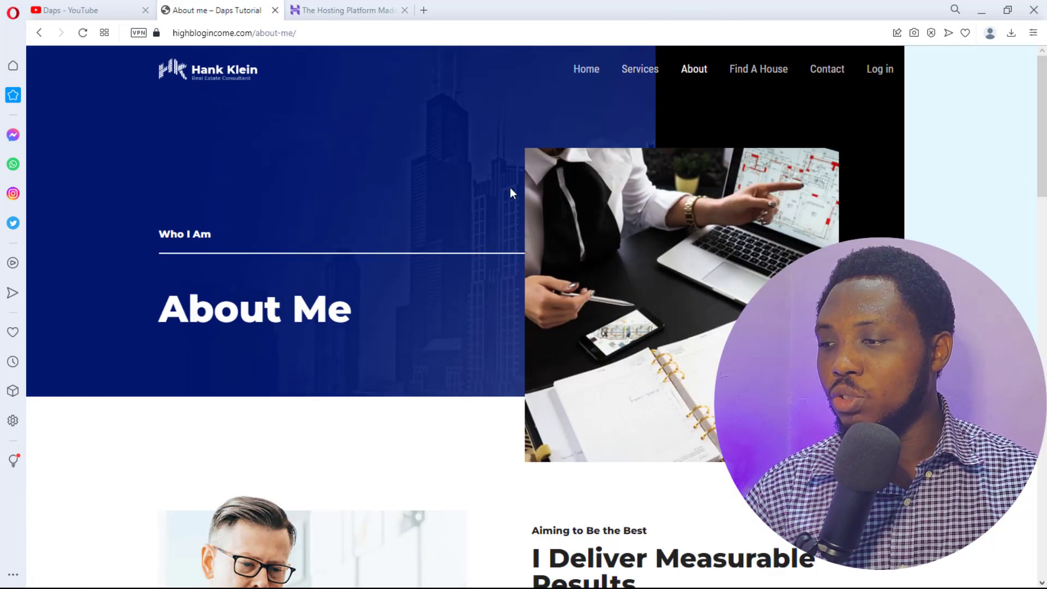
{"action": "scroll", "coordinate": [474, 228], "scroll_direction": "down", "scroll_amount": 5}
{"action": "scroll", "coordinate": [474, 228], "scroll_direction": "down", "scroll_amount": 5}
{"action": "scroll", "coordinate": [473, 228], "scroll_direction": "up", "scroll_amount": 3}
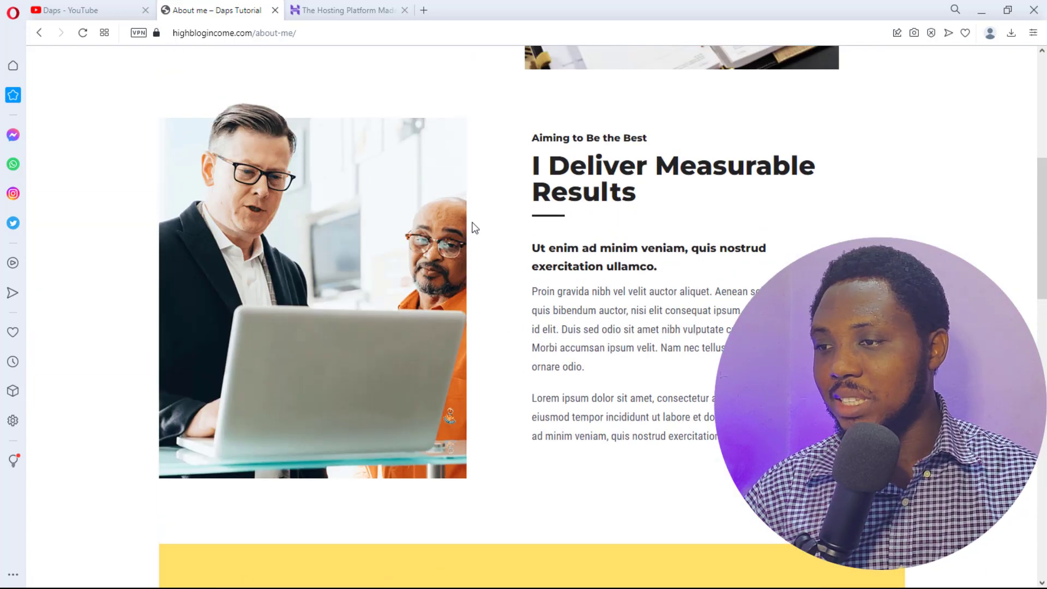
{"action": "scroll", "coordinate": [667, 227], "scroll_direction": "down", "scroll_amount": 10}
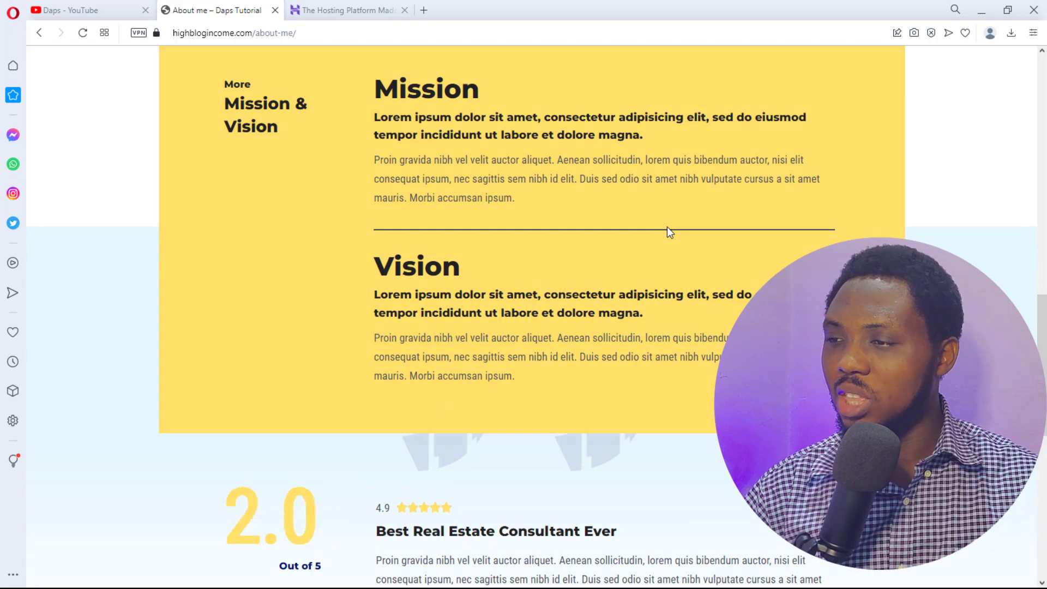
{"action": "scroll", "coordinate": [667, 227], "scroll_direction": "up", "scroll_amount": 15}
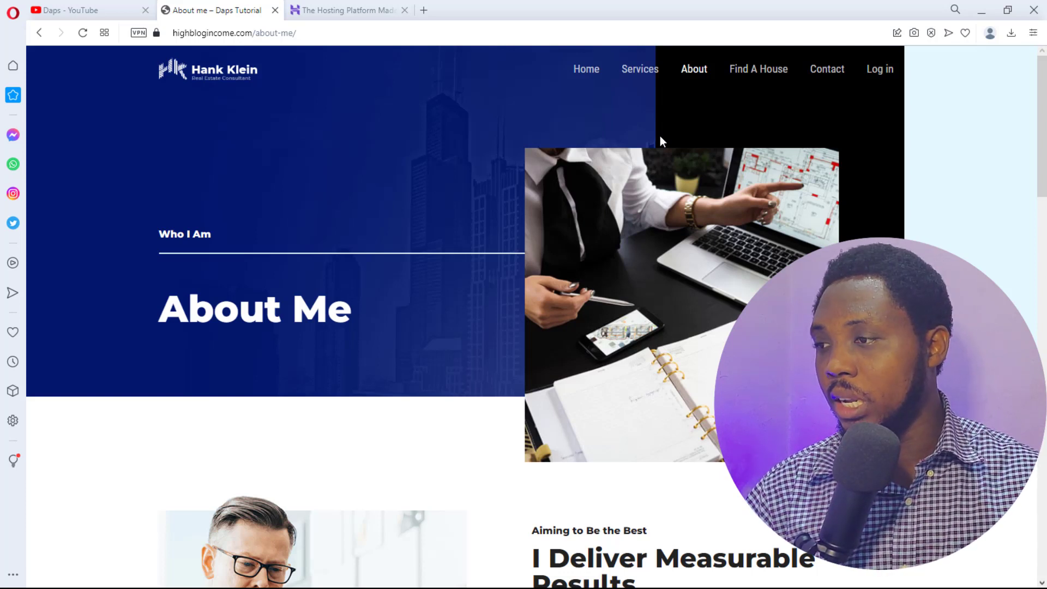
Open the Find A House page and inspect the price, home type, bedrooms and additional filter options
{"action": "left_click", "coordinate": [756, 78]}
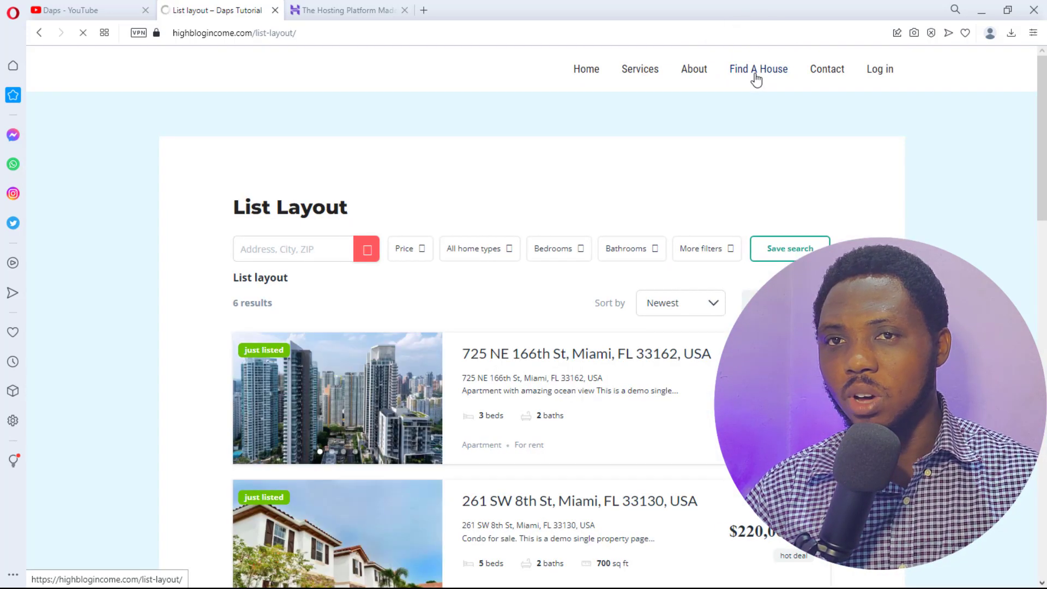
{"action": "scroll", "coordinate": [562, 265], "scroll_direction": "down", "scroll_amount": 7}
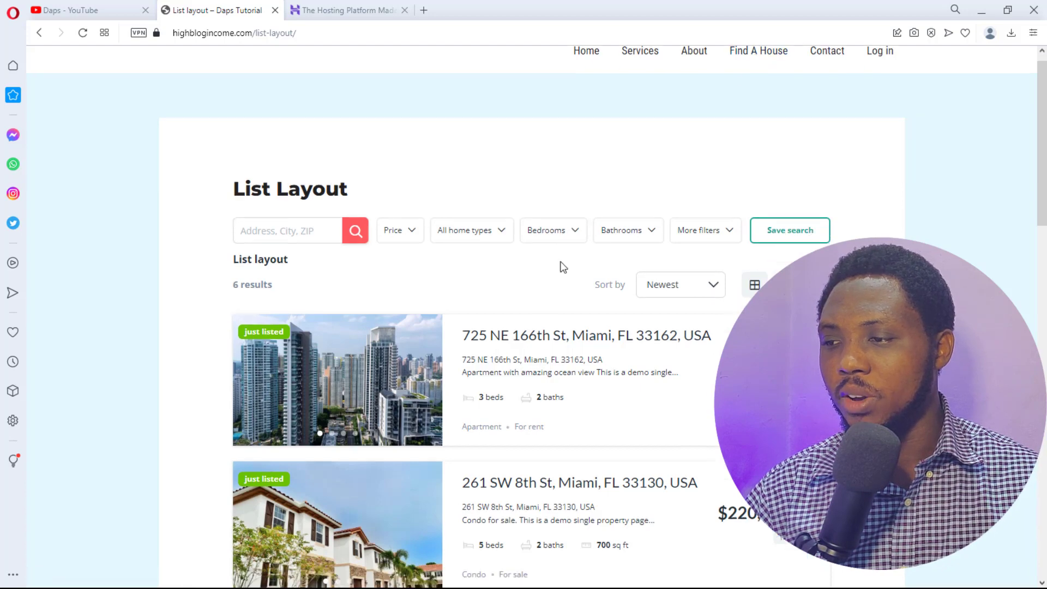
{"action": "scroll", "coordinate": [558, 260], "scroll_direction": "up", "scroll_amount": 7}
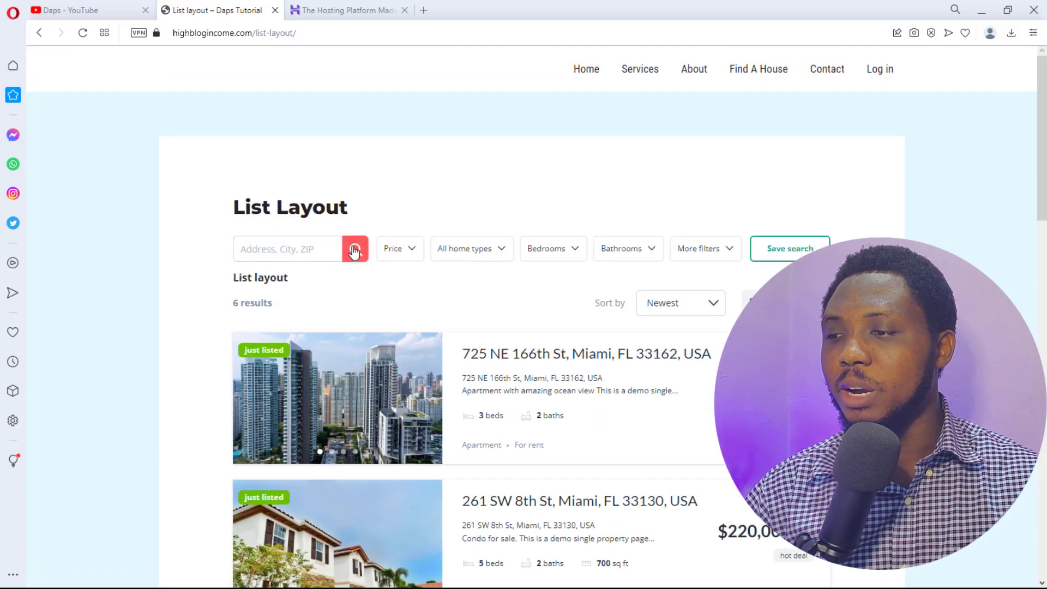
{"action": "left_click", "coordinate": [397, 247]}
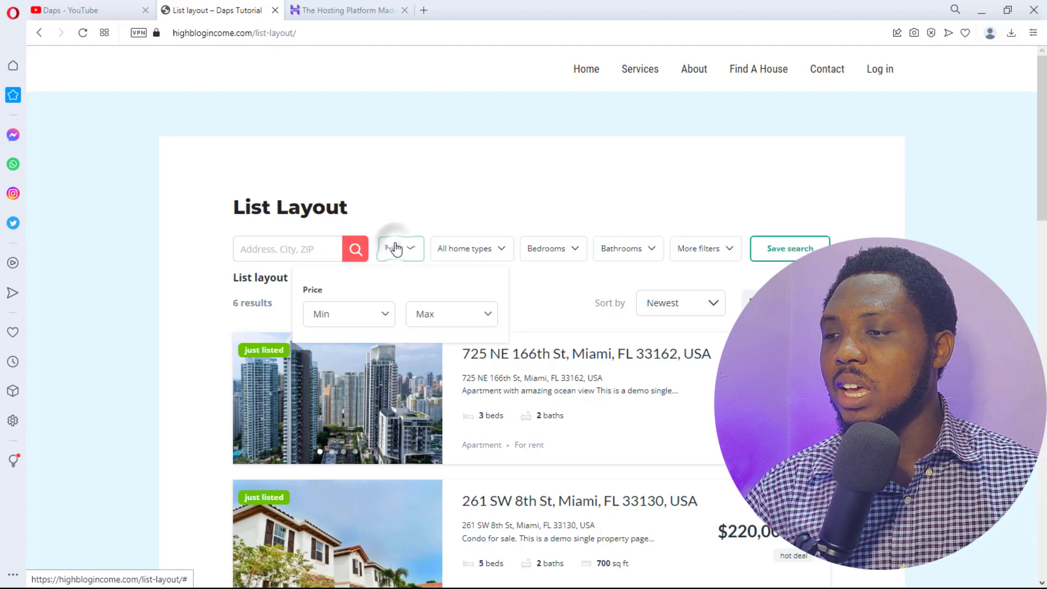
{"action": "left_click", "coordinate": [460, 256]}
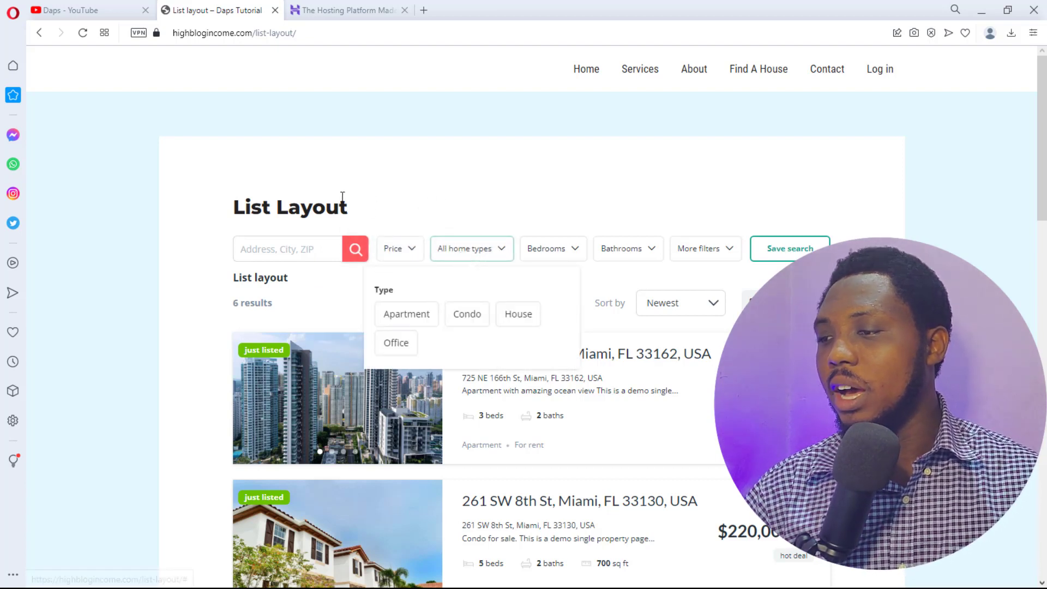
{"action": "left_click", "coordinate": [553, 254]}
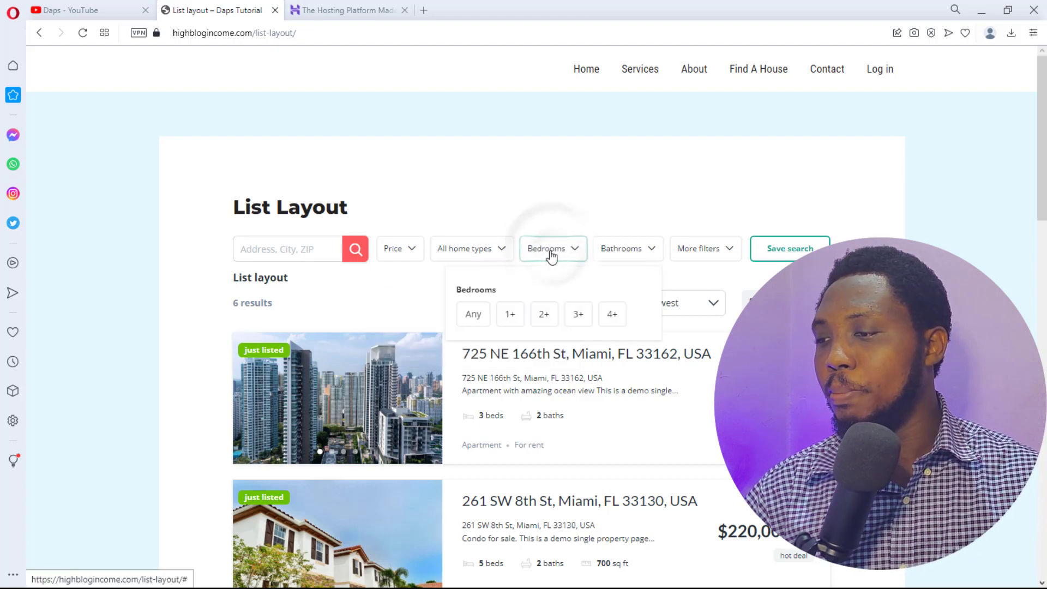
{"action": "left_click", "coordinate": [707, 252]}
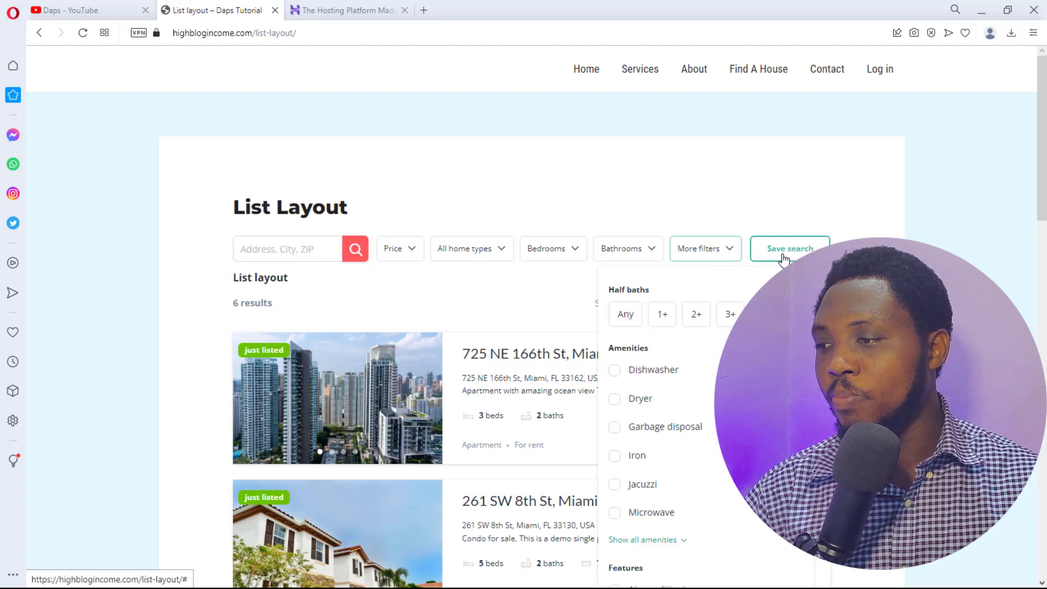
{"action": "left_click", "coordinate": [827, 268]}
Browse the property listings and open the featured Miami Beach house for sale
{"action": "scroll", "coordinate": [826, 267], "scroll_direction": "down", "scroll_amount": 6}
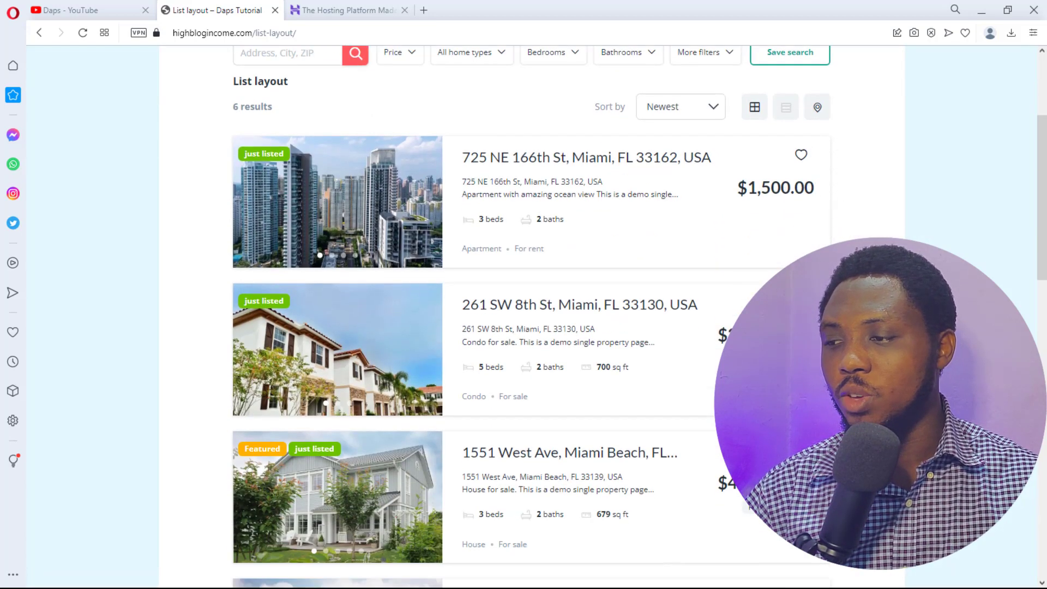
{"action": "scroll", "coordinate": [827, 267], "scroll_direction": "down", "scroll_amount": 2}
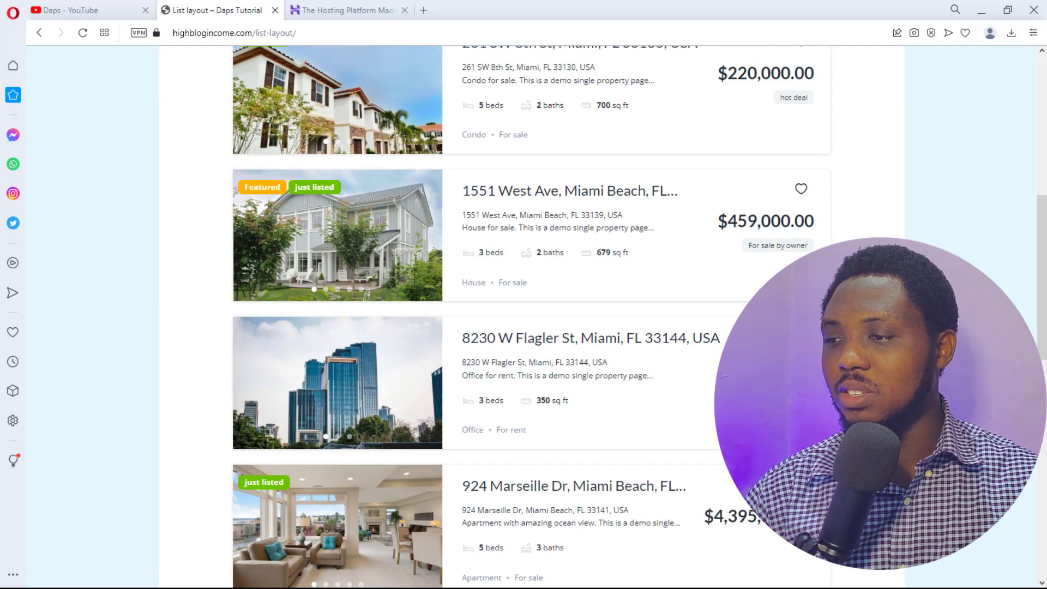
{"action": "left_click", "coordinate": [506, 195]}
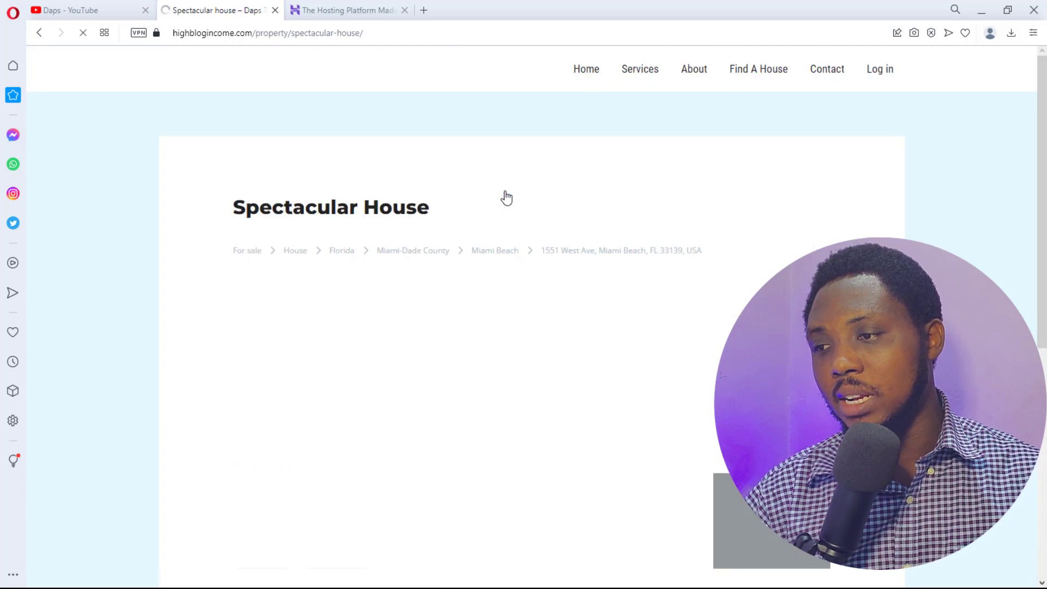
{"action": "scroll", "coordinate": [507, 196], "scroll_direction": "down", "scroll_amount": 1}
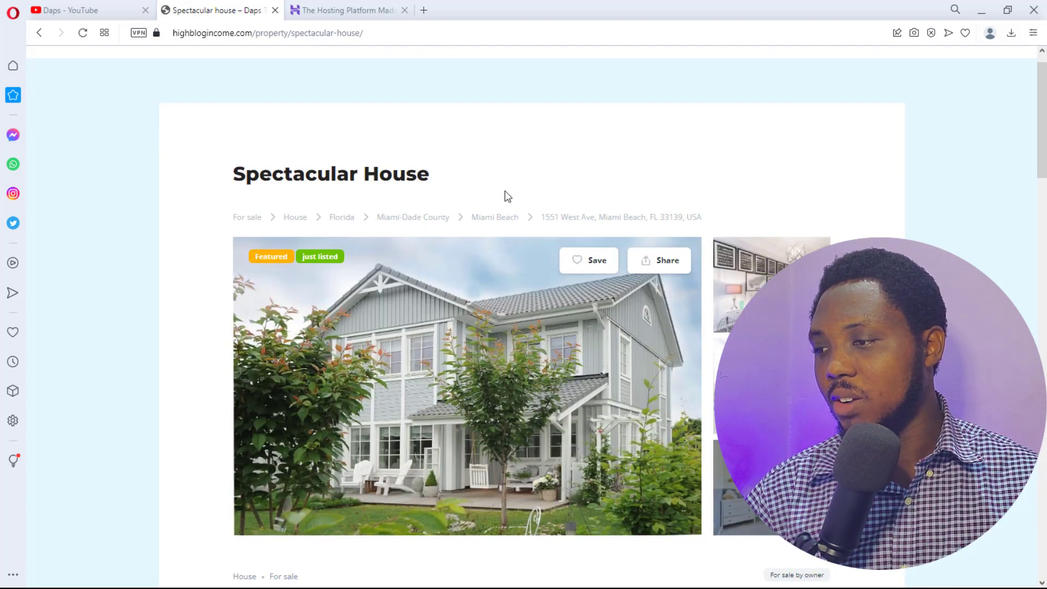
{"action": "scroll", "coordinate": [507, 196], "scroll_direction": "down", "scroll_amount": 1}
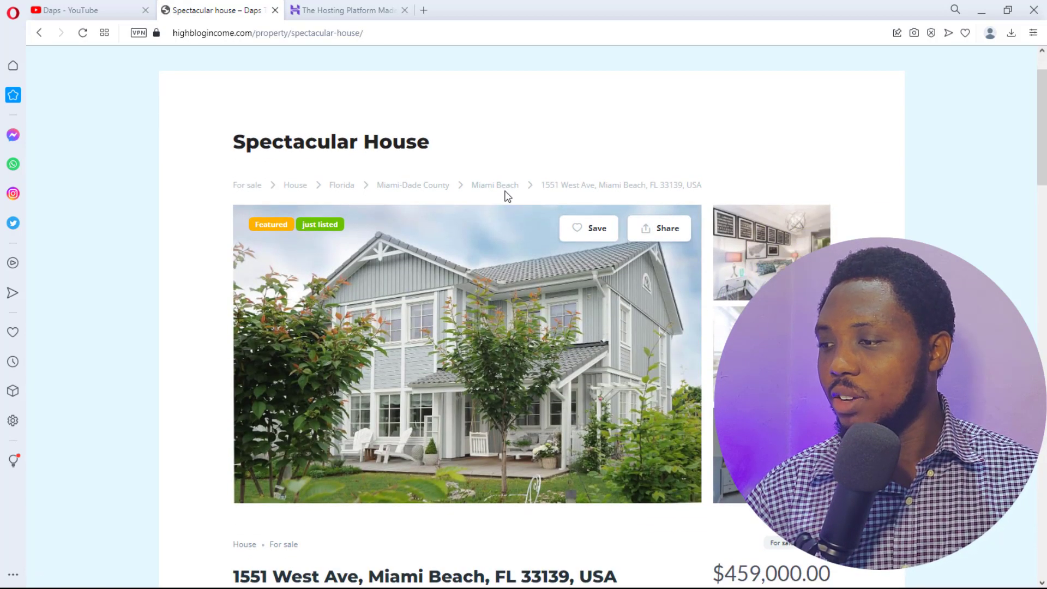
View the house's photos in the full-size gallery from the second to the fifth image, and close the gallery
{"action": "left_click", "coordinate": [766, 268]}
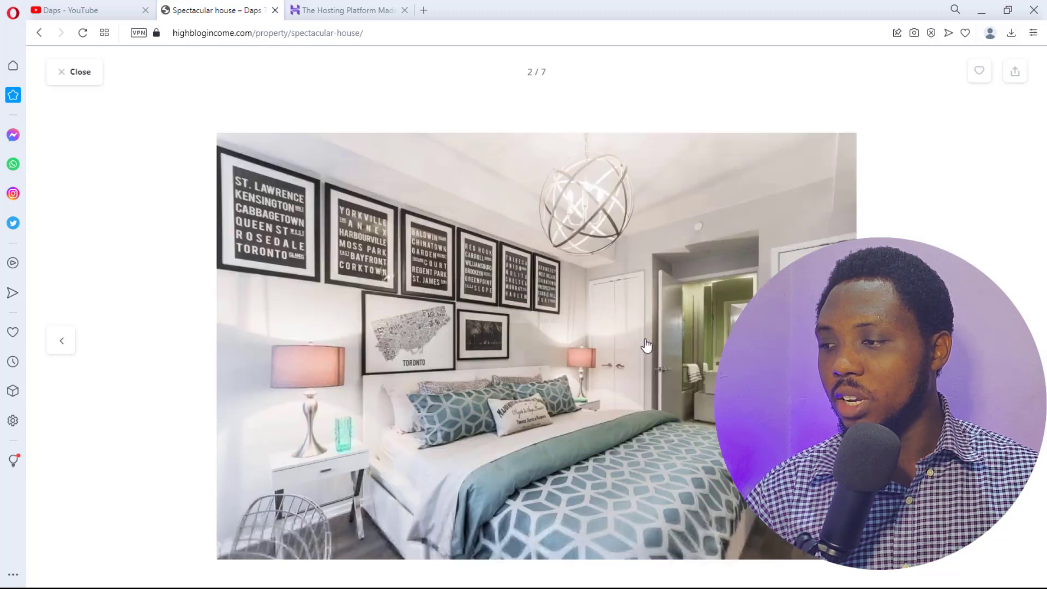
{"action": "key", "text": "Right"}
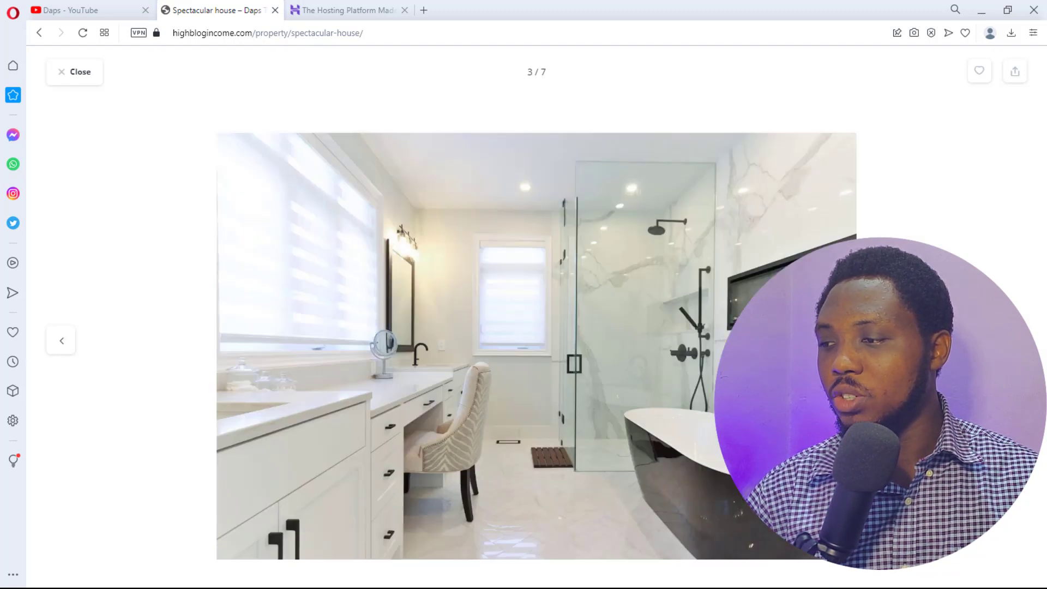
{"action": "key", "text": "Right"}
{"action": "key", "text": "Right"}
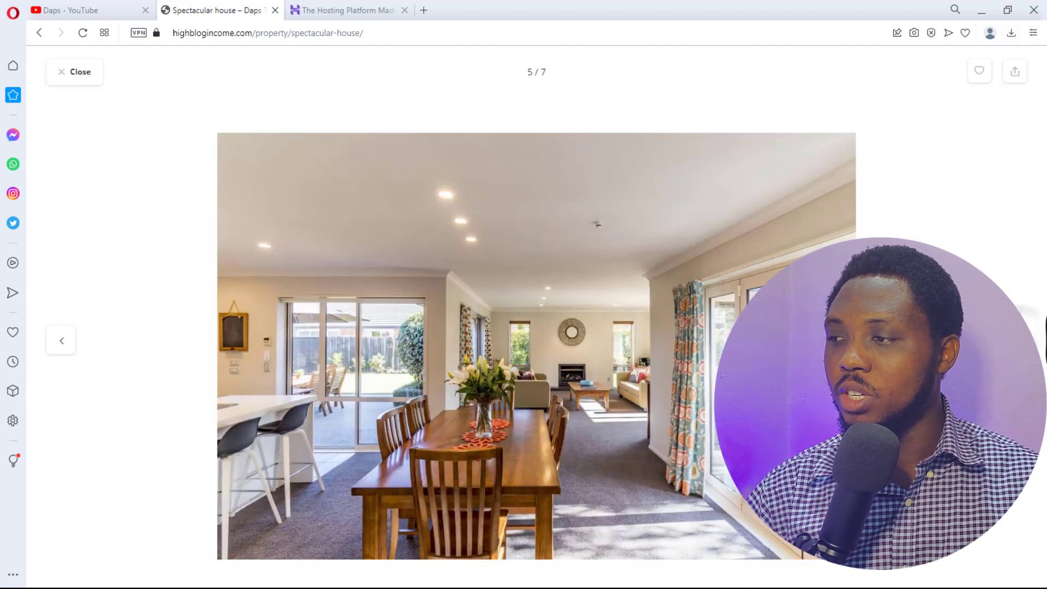
{"action": "left_click", "coordinate": [67, 75]}
Review the Miami Beach listing's basics, description, open house schedule and building details
{"action": "scroll", "coordinate": [634, 349], "scroll_direction": "down", "scroll_amount": 5}
{"action": "scroll", "coordinate": [634, 349], "scroll_direction": "down", "scroll_amount": 2}
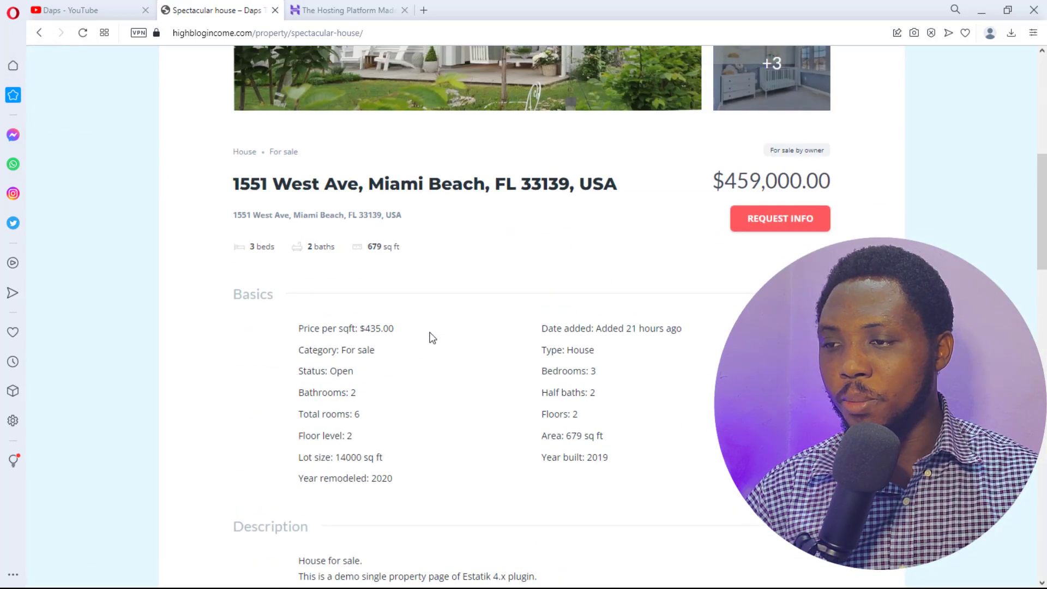
{"action": "scroll", "coordinate": [467, 233], "scroll_direction": "down", "scroll_amount": 1}
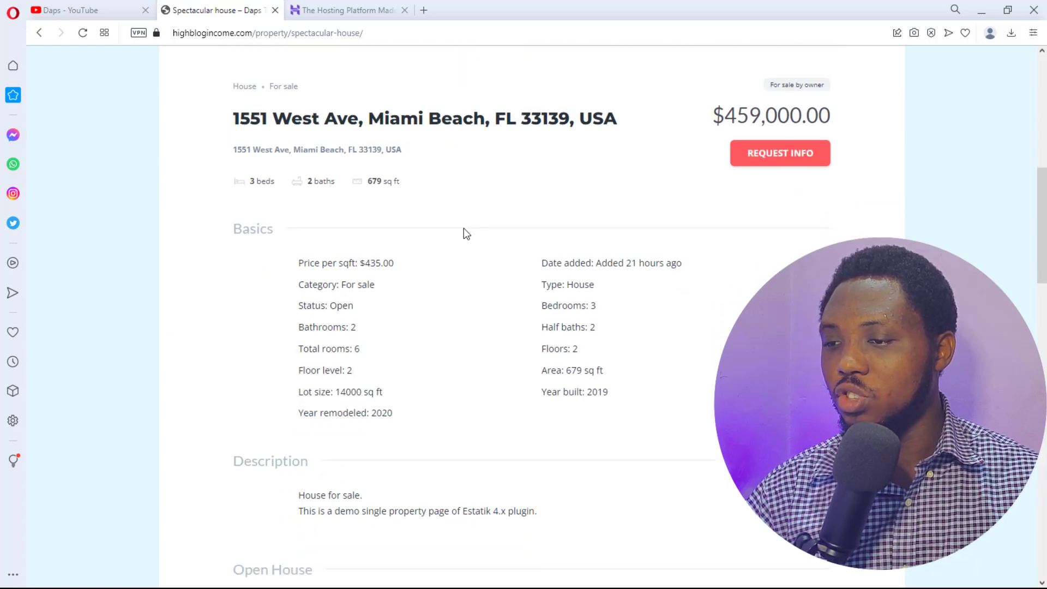
{"action": "scroll", "coordinate": [463, 228], "scroll_direction": "down", "scroll_amount": 3}
{"action": "scroll", "coordinate": [464, 228], "scroll_direction": "down", "scroll_amount": 3}
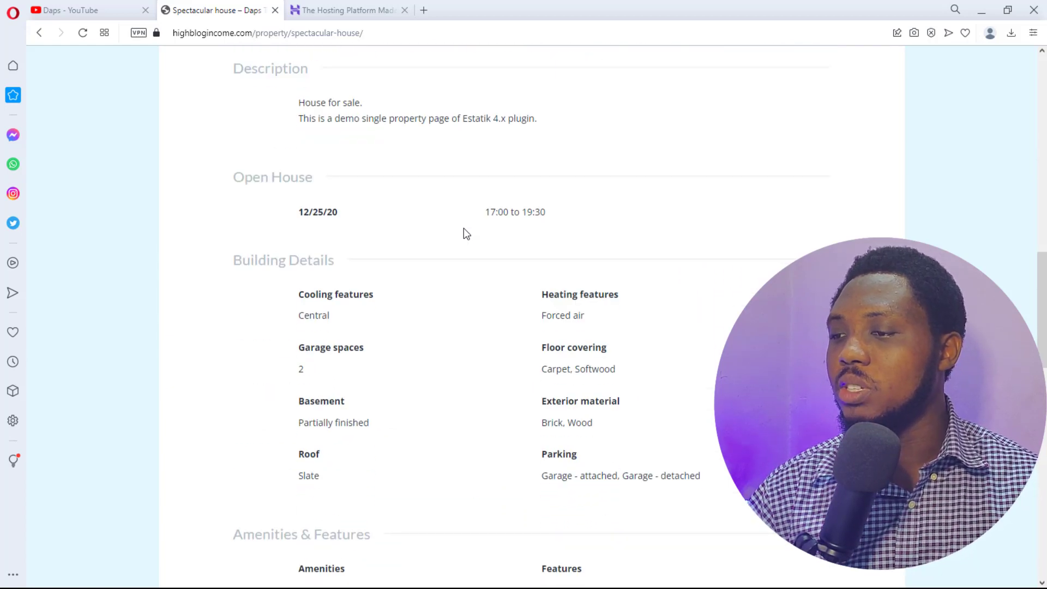
Examine the Ask an Agent About This Home form and the Nearby Schools section of the listing
{"action": "scroll", "coordinate": [464, 228], "scroll_direction": "down", "scroll_amount": 5}
{"action": "scroll", "coordinate": [464, 228], "scroll_direction": "down", "scroll_amount": 5}
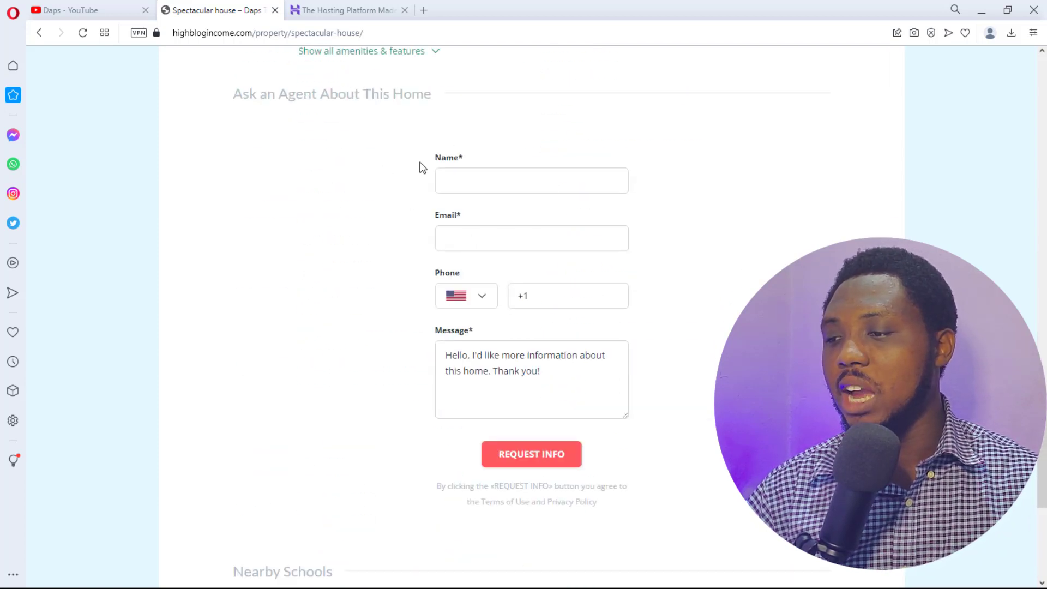
{"action": "scroll", "coordinate": [516, 240], "scroll_direction": "down", "scroll_amount": 2}
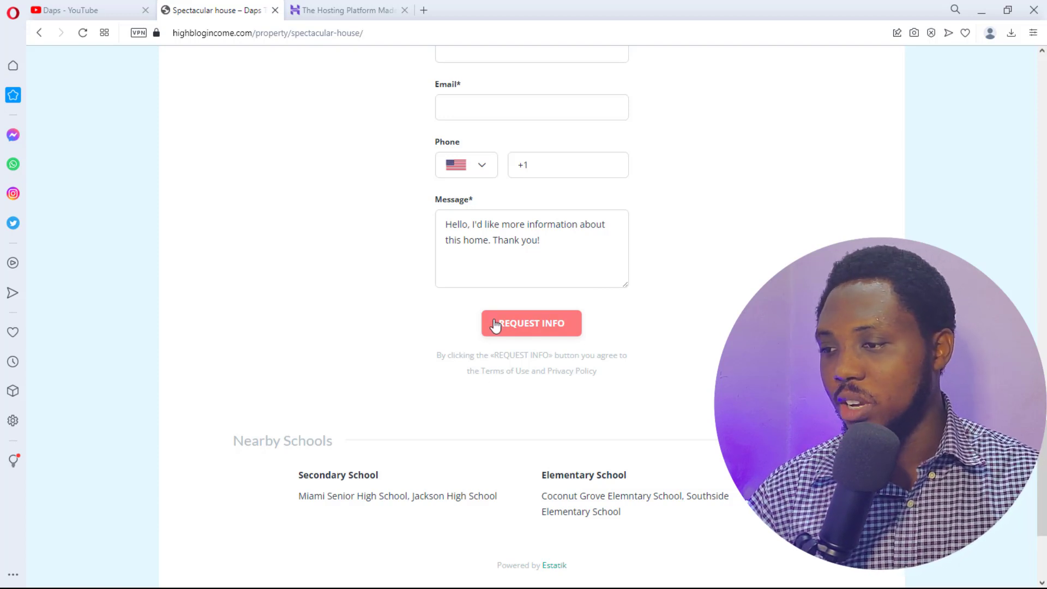
{"action": "scroll", "coordinate": [496, 325], "scroll_direction": "down", "scroll_amount": 3}
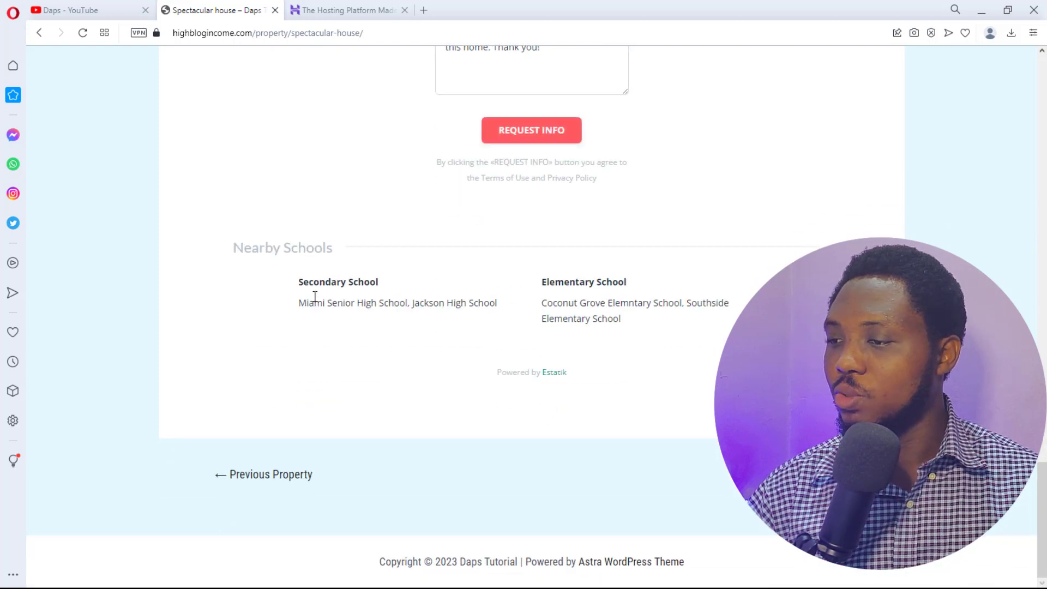
{"action": "scroll", "coordinate": [563, 319], "scroll_direction": "up", "scroll_amount": 2}
{"action": "scroll", "coordinate": [562, 319], "scroll_direction": "down", "scroll_amount": 2}
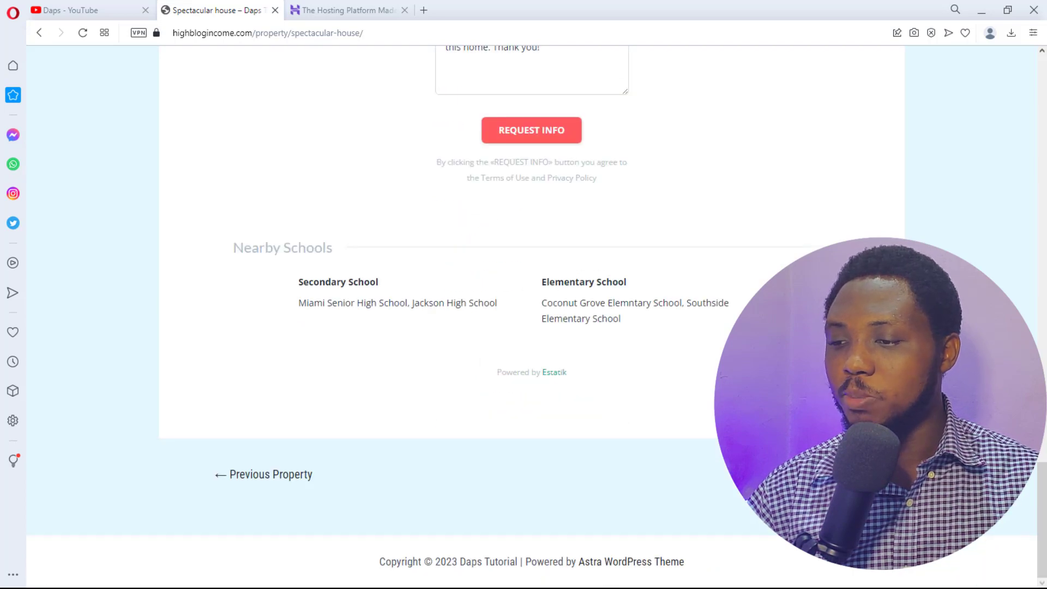
Return to the listing's price area and follow its Request Info link to the agent inquiry form
{"action": "scroll", "coordinate": [708, 386], "scroll_direction": "up", "scroll_amount": 10}
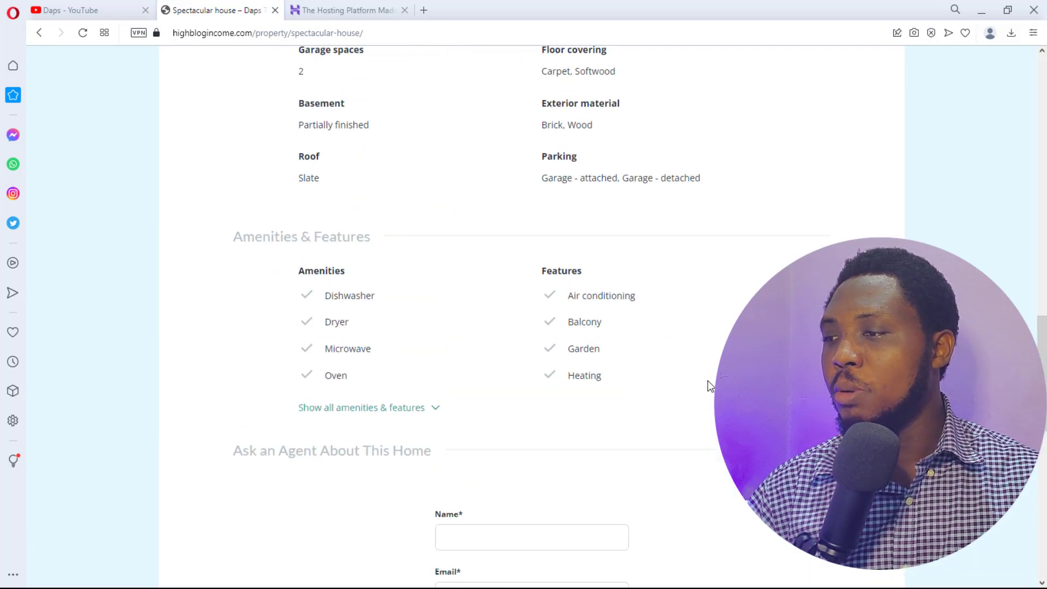
{"action": "scroll", "coordinate": [708, 385], "scroll_direction": "up", "scroll_amount": 15}
{"action": "scroll", "coordinate": [708, 386], "scroll_direction": "down", "scroll_amount": 2}
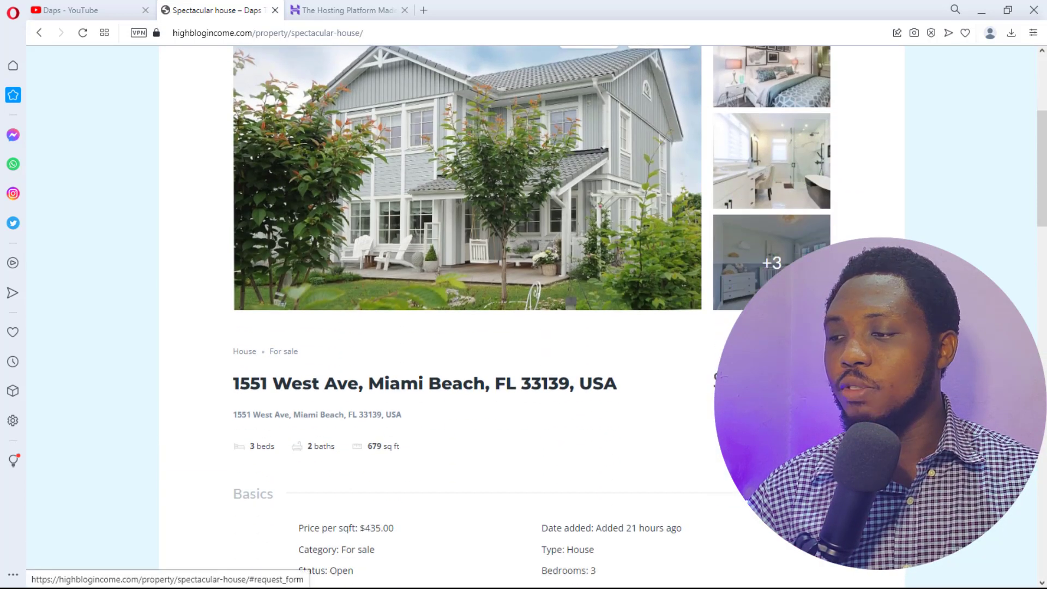
{"action": "left_click", "coordinate": [775, 426]}
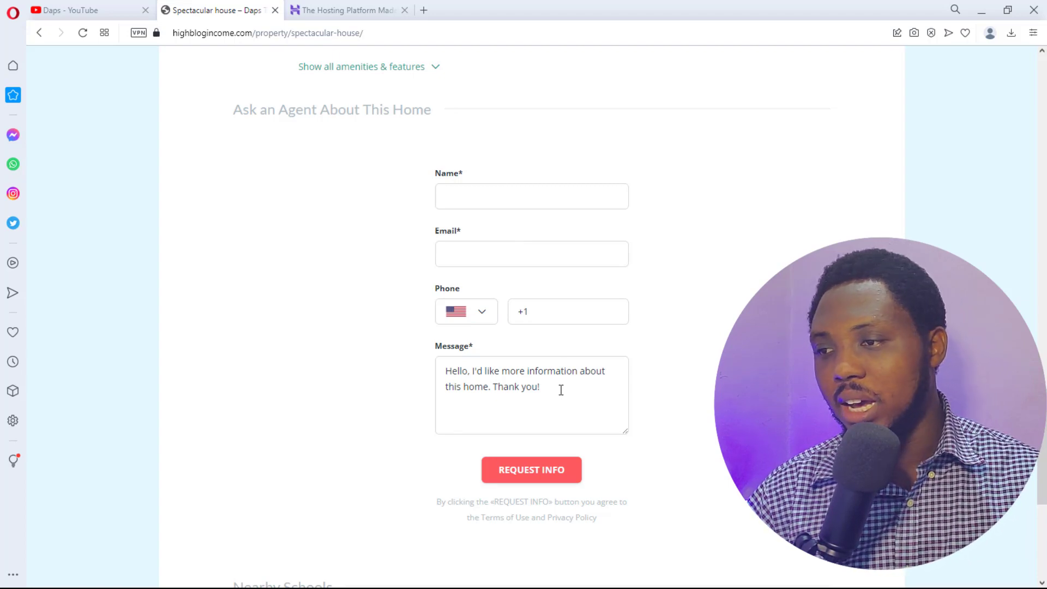
Open the site's Log in page and view the email login form and the email sign-up option
{"action": "scroll", "coordinate": [561, 390], "scroll_direction": "up", "scroll_amount": 20}
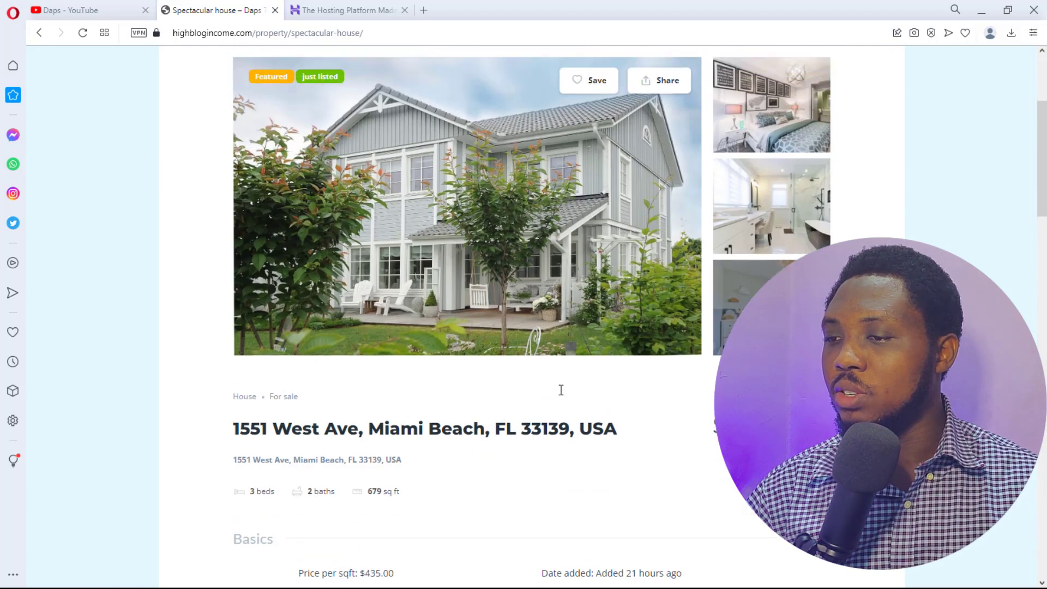
{"action": "scroll", "coordinate": [561, 390], "scroll_direction": "up", "scroll_amount": 4}
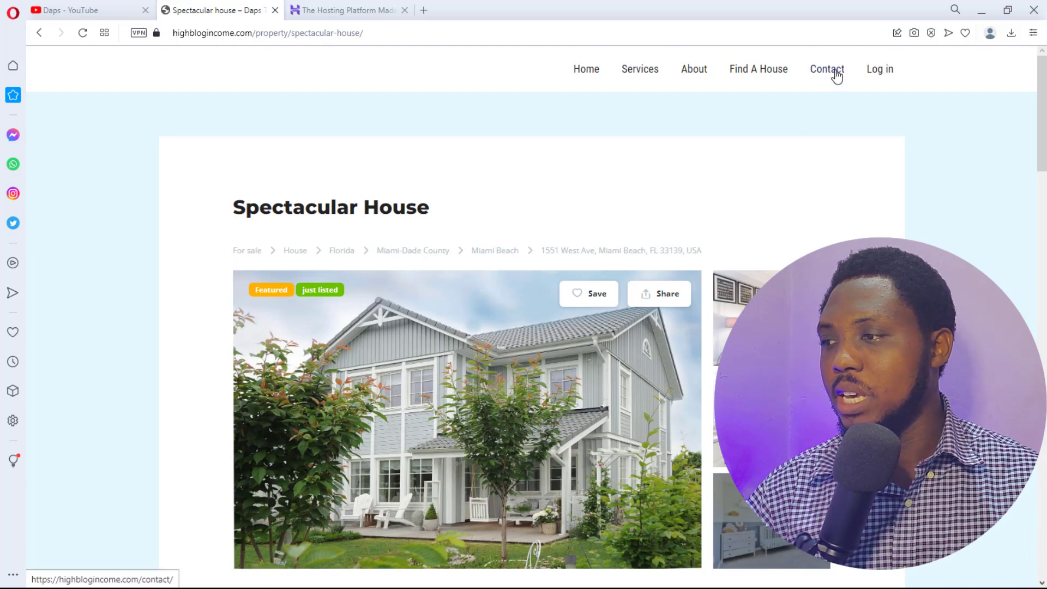
{"action": "left_click", "coordinate": [888, 74]}
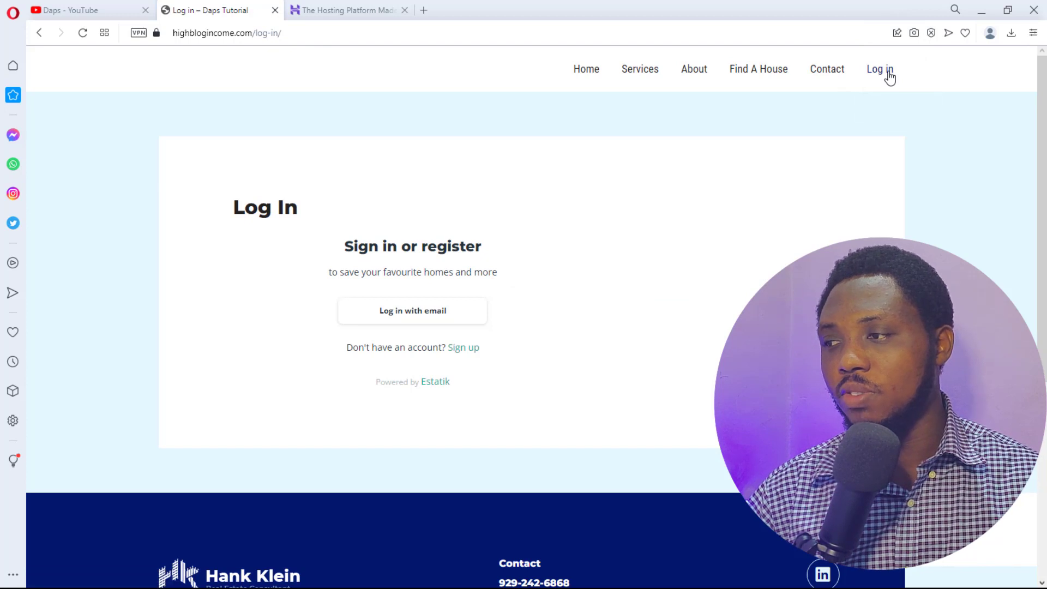
{"action": "left_click", "coordinate": [431, 310]}
{"action": "scroll", "coordinate": [620, 359], "scroll_direction": "down", "scroll_amount": 1}
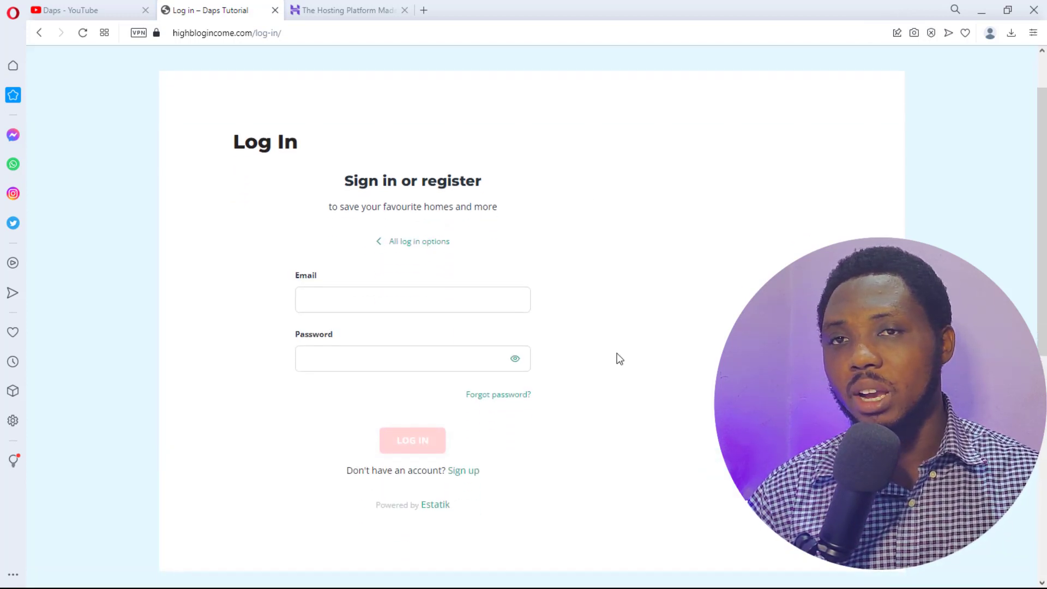
{"action": "left_click", "coordinate": [472, 473]}
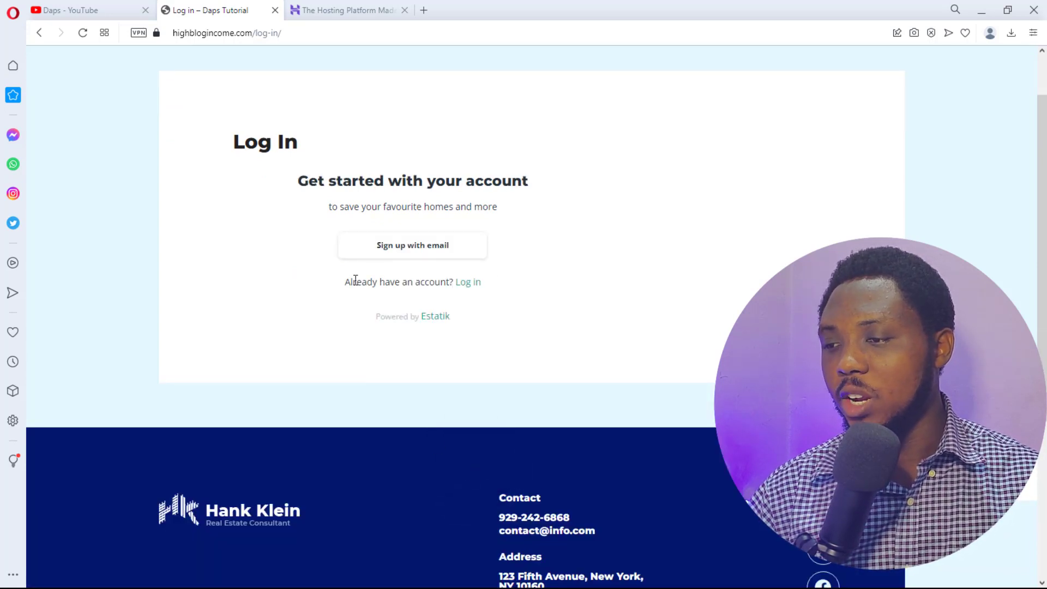
{"action": "left_click", "coordinate": [386, 251]}
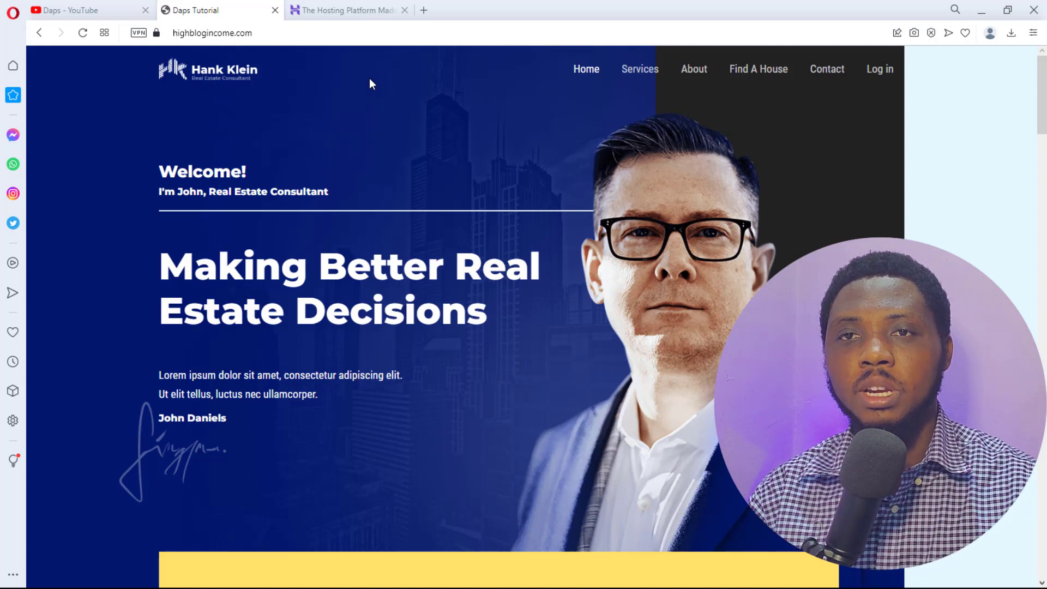
Highlight the website's domain name, and view the already opened Hostinger and alternative web hosting pages
{"action": "left_click_drag", "start_coordinate": [274, 33], "coordinate": [164, 38]}
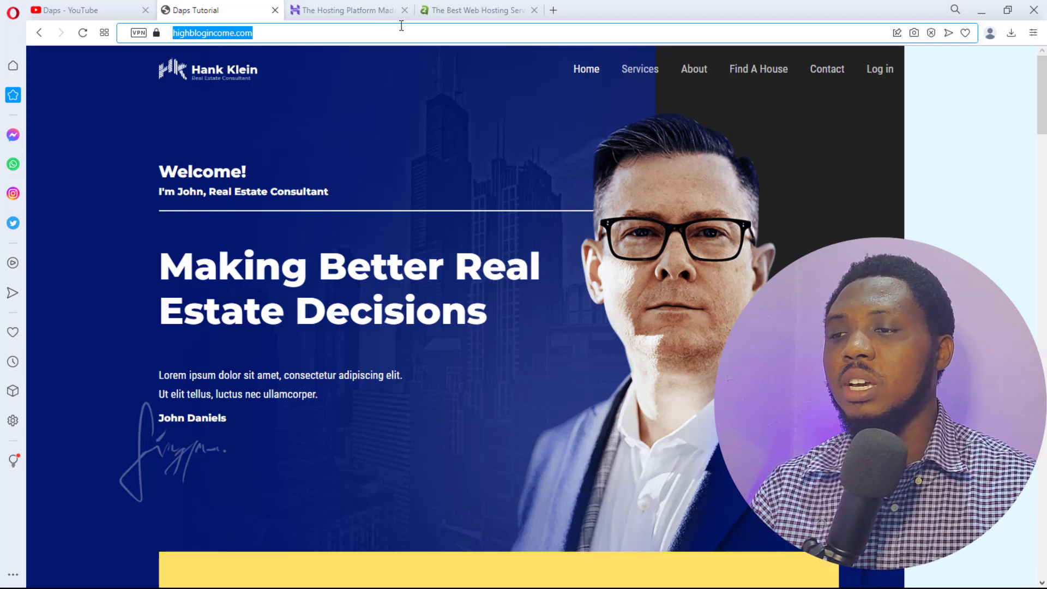
{"action": "left_click", "coordinate": [350, 10]}
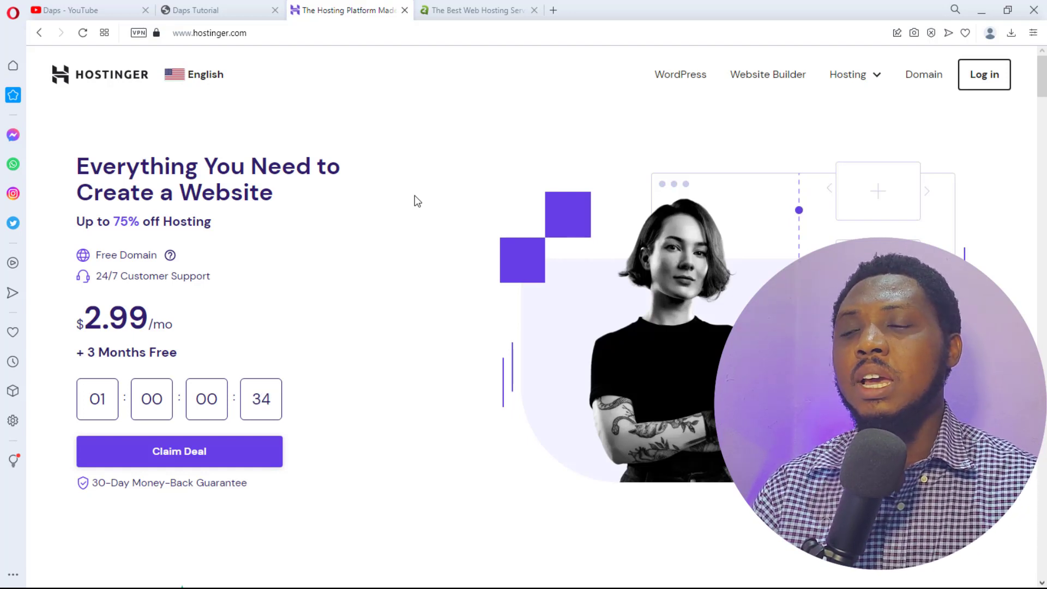
{"action": "left_click", "coordinate": [485, 10]}
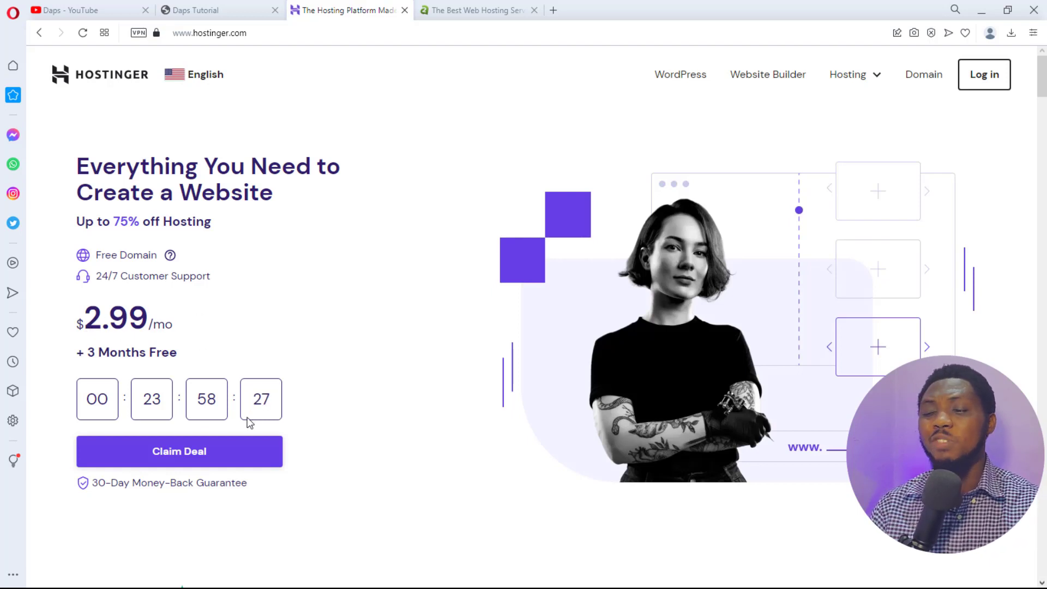
Claim the Hostinger deal, compare the web hosting plans and add Premium Web Hosting to the cart
{"action": "left_click", "coordinate": [185, 457]}
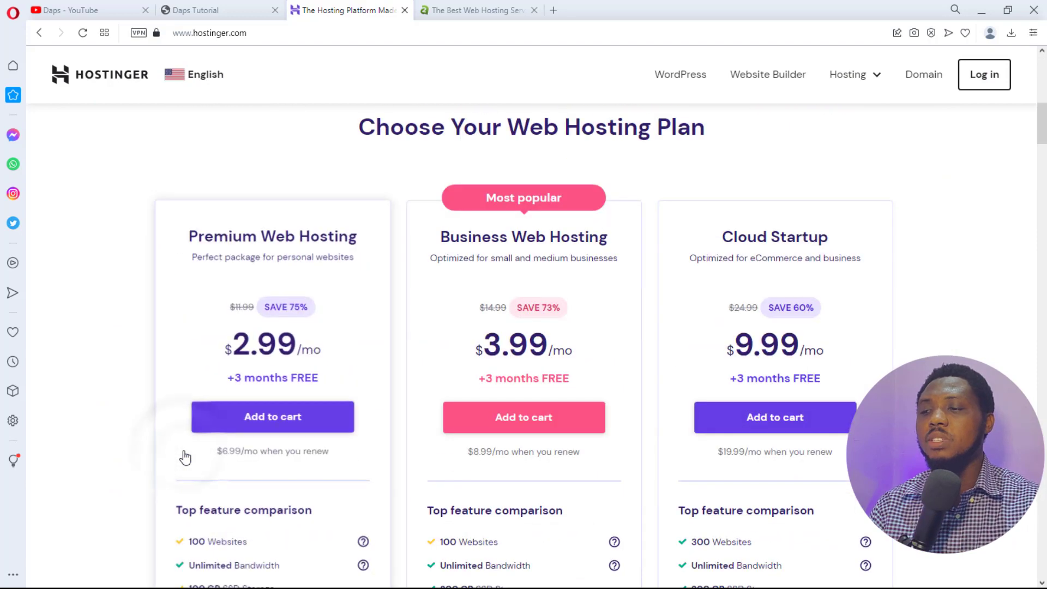
{"action": "scroll", "coordinate": [220, 202], "scroll_direction": "down", "scroll_amount": 1}
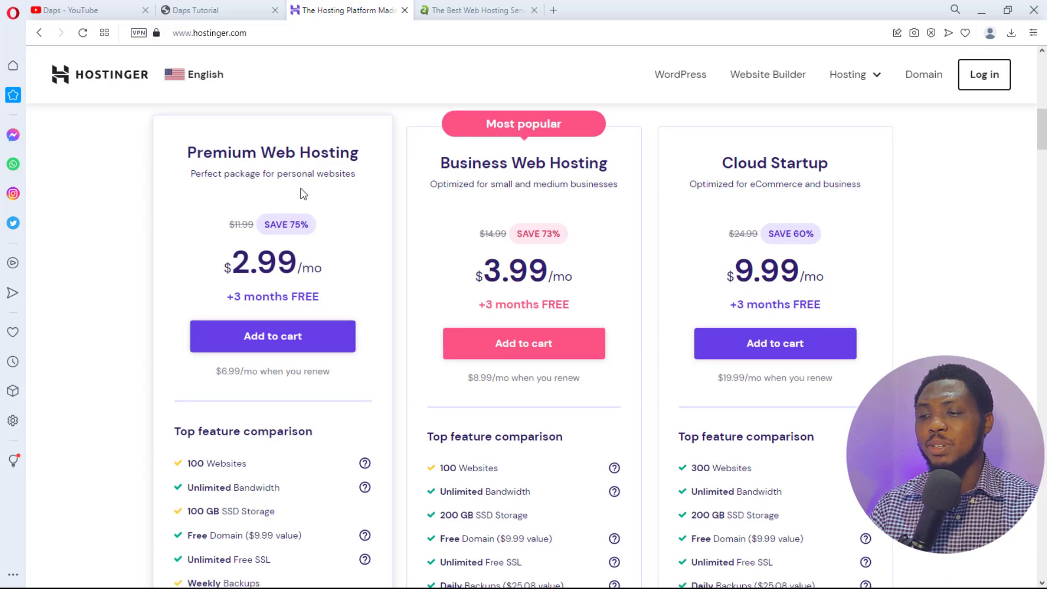
{"action": "scroll", "coordinate": [299, 196], "scroll_direction": "down", "scroll_amount": 3}
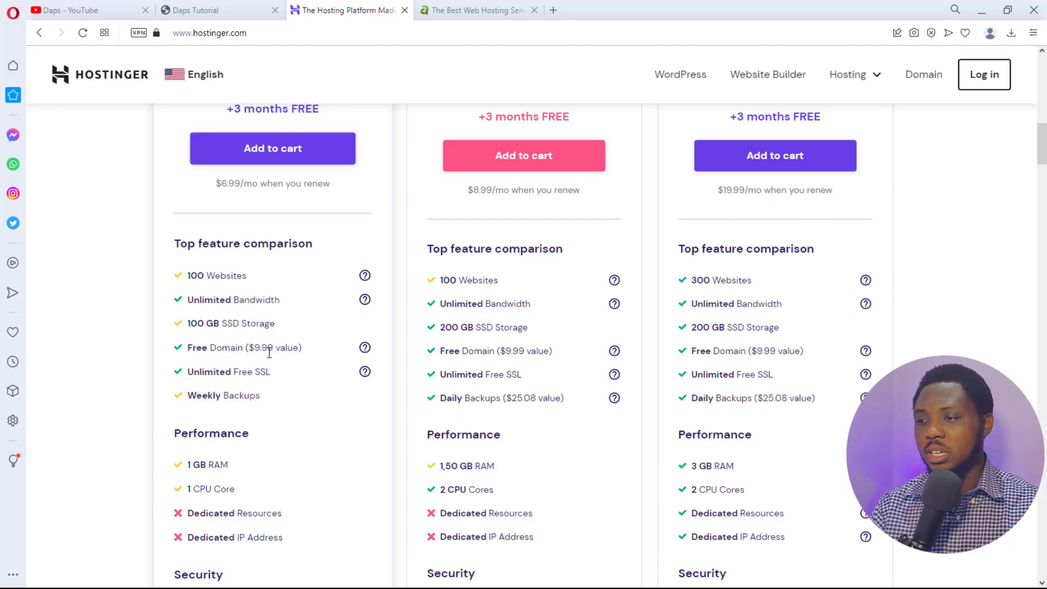
{"action": "scroll", "coordinate": [269, 353], "scroll_direction": "up", "scroll_amount": 2}
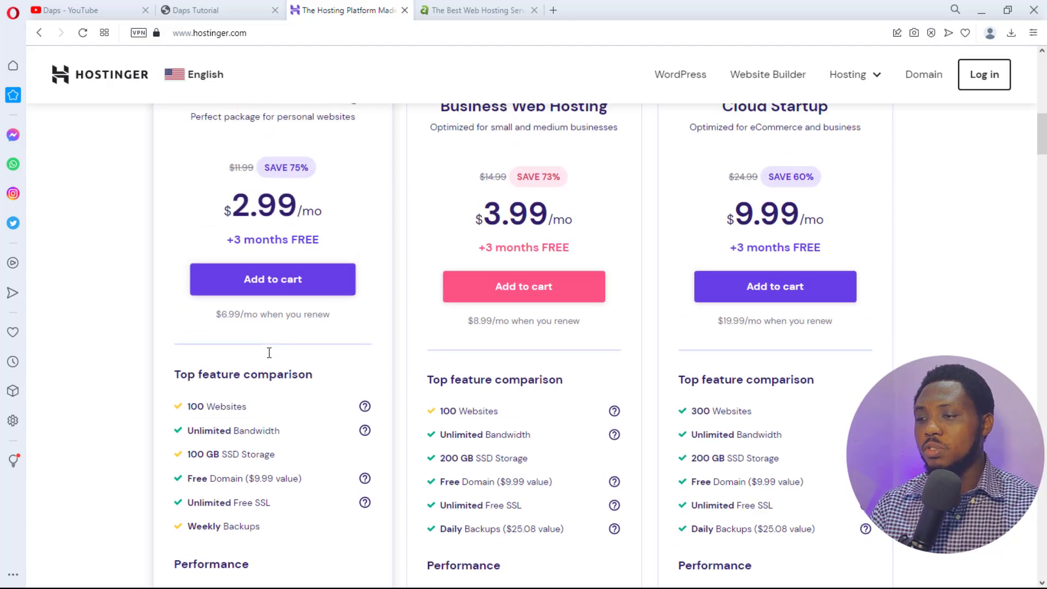
{"action": "left_click", "coordinate": [262, 282]}
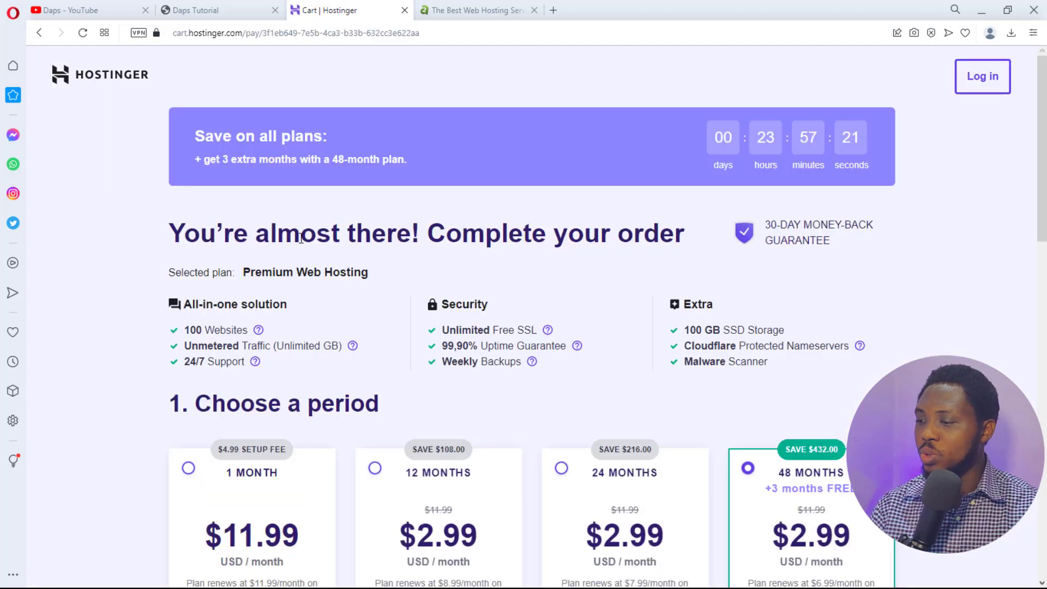
Review the billing periods and payment section, and apply the coupon code DAPS to the 48-month Premium Web Hosting order
{"action": "scroll", "coordinate": [680, 289], "scroll_direction": "down", "scroll_amount": 5}
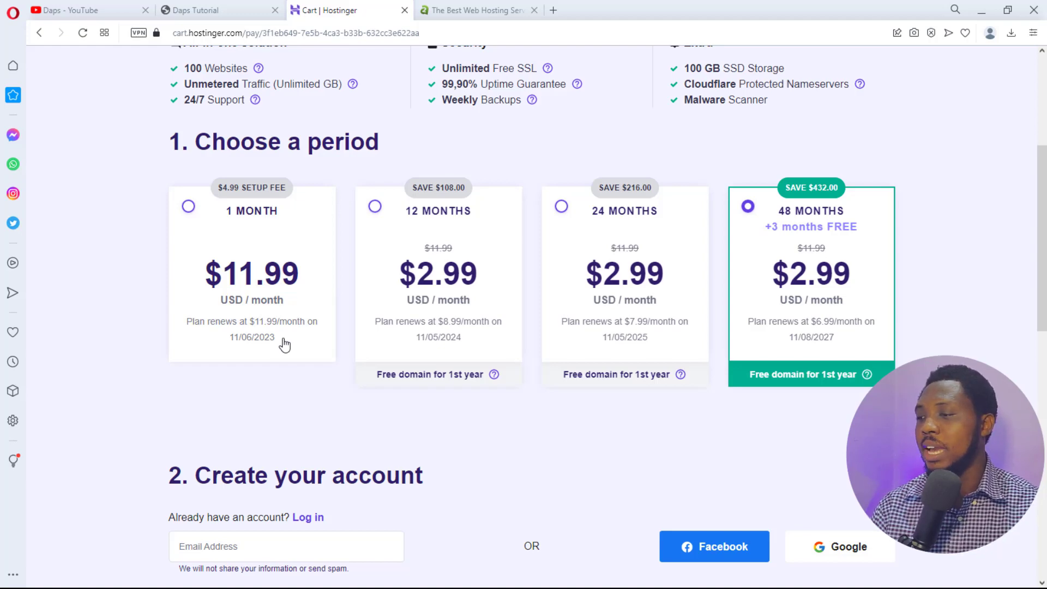
{"action": "scroll", "coordinate": [619, 382], "scroll_direction": "down", "scroll_amount": 7}
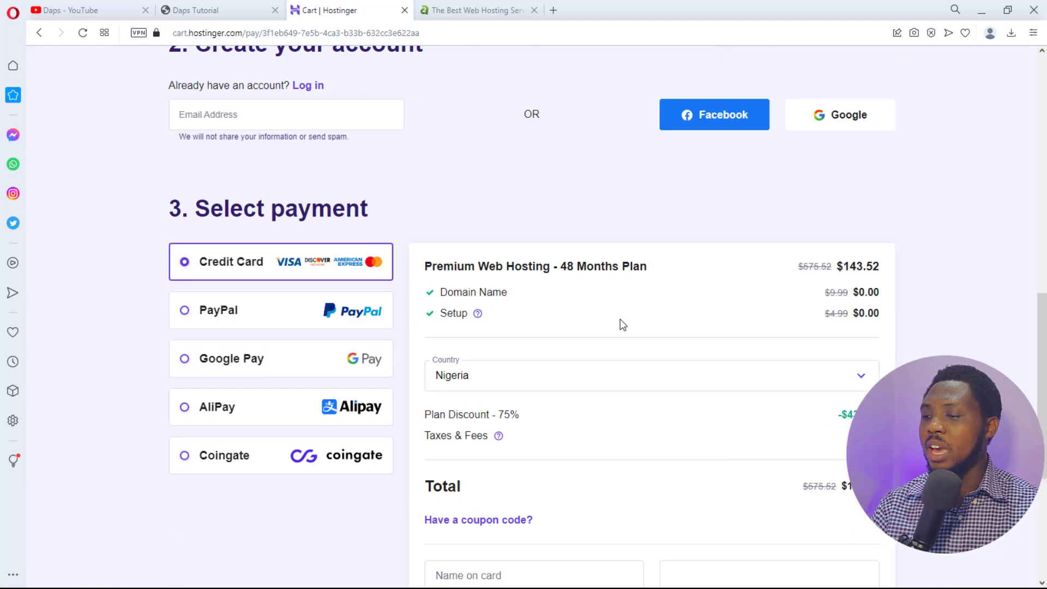
{"action": "scroll", "coordinate": [623, 325], "scroll_direction": "down", "scroll_amount": 4}
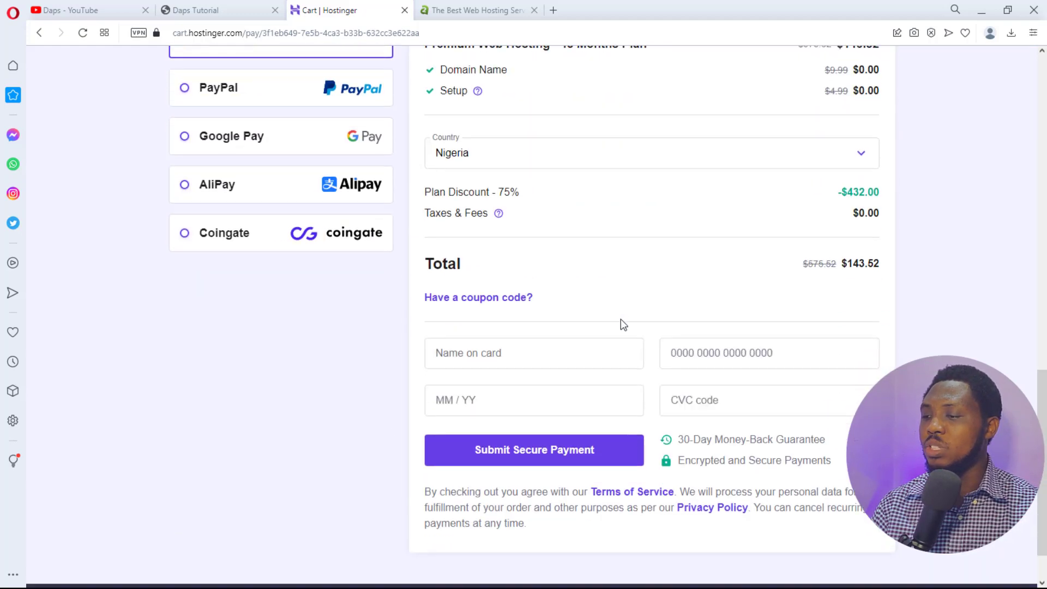
{"action": "left_click", "coordinate": [491, 298]}
{"action": "left_click", "coordinate": [482, 341]}
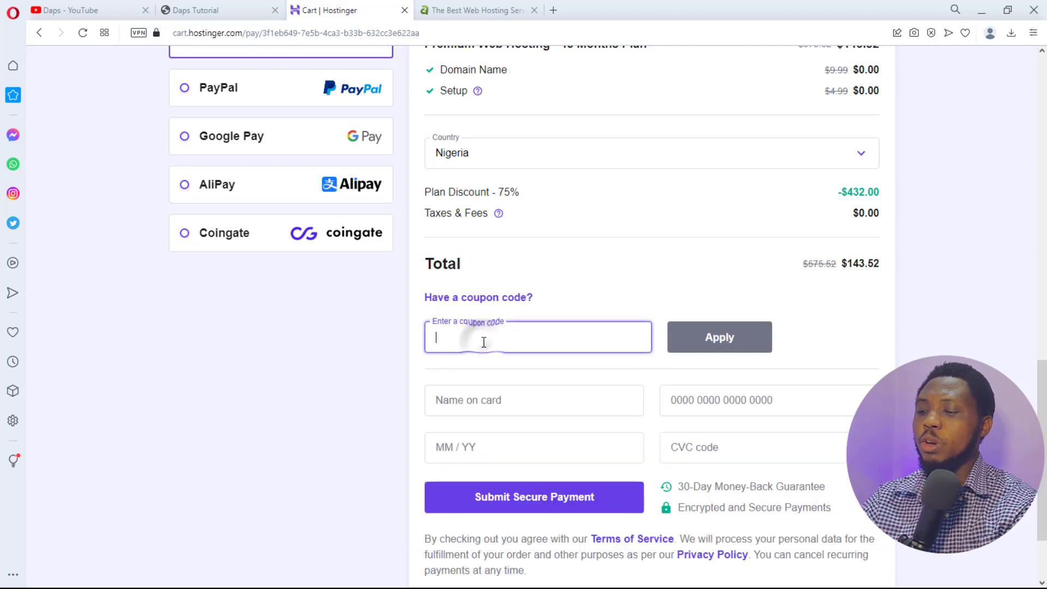
{"action": "type", "text": "DAPS"}
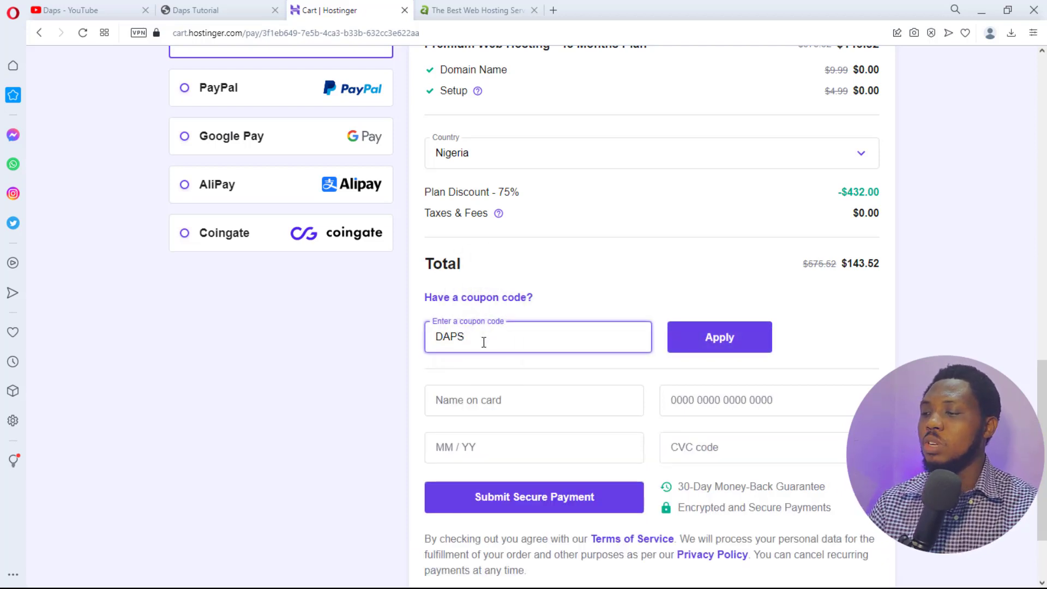
{"action": "left_click", "coordinate": [694, 344]}
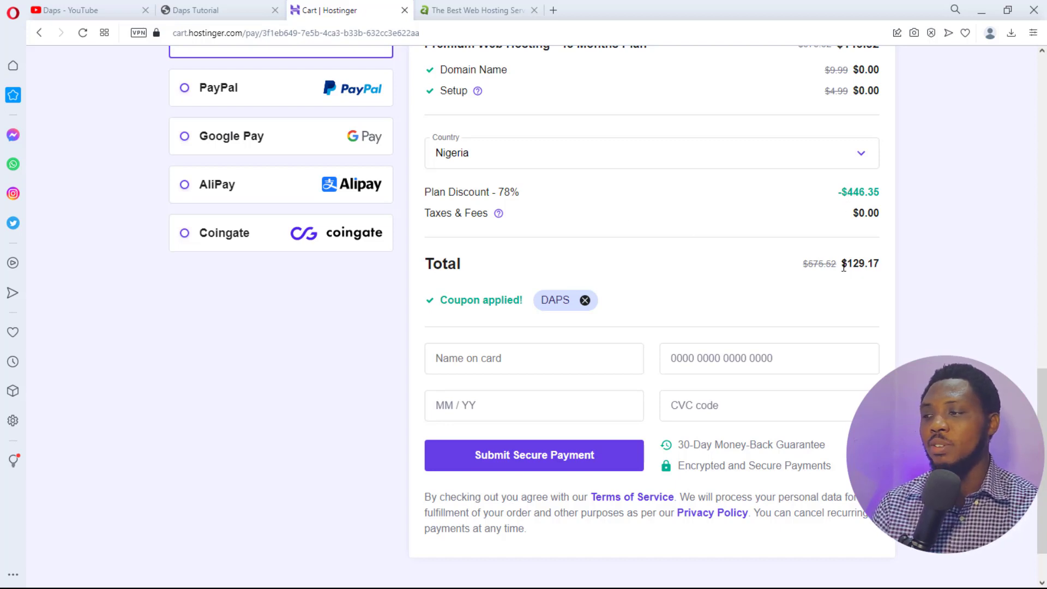
Compare the discounted prices of the 1, 12, 24 and 48-month periods and check the order's payment summary
{"action": "scroll", "coordinate": [844, 267], "scroll_direction": "up", "scroll_amount": 5}
{"action": "scroll", "coordinate": [844, 266], "scroll_direction": "up", "scroll_amount": 5}
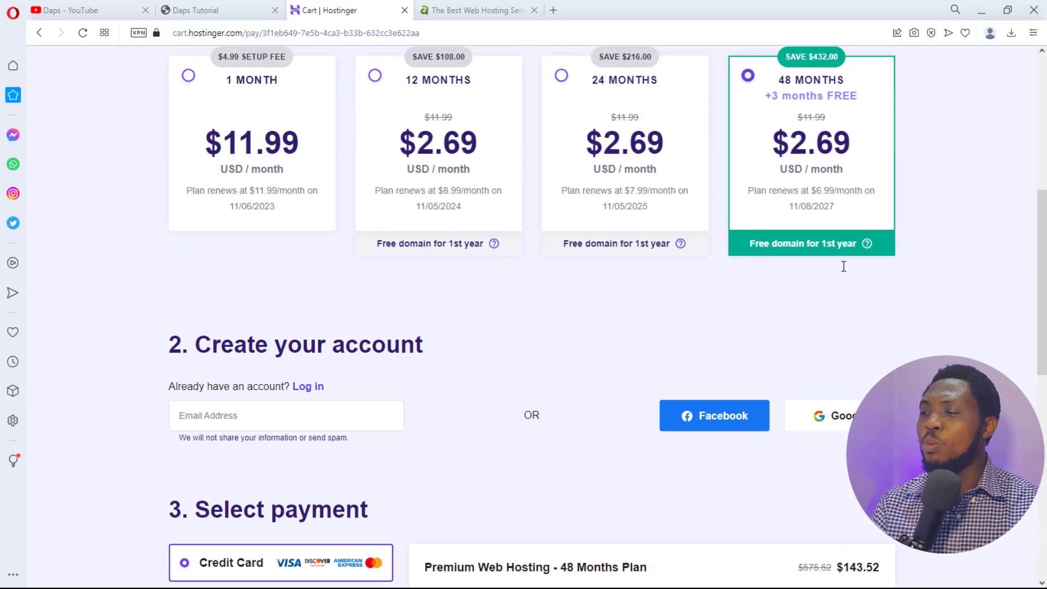
{"action": "scroll", "coordinate": [844, 267], "scroll_direction": "up", "scroll_amount": 1}
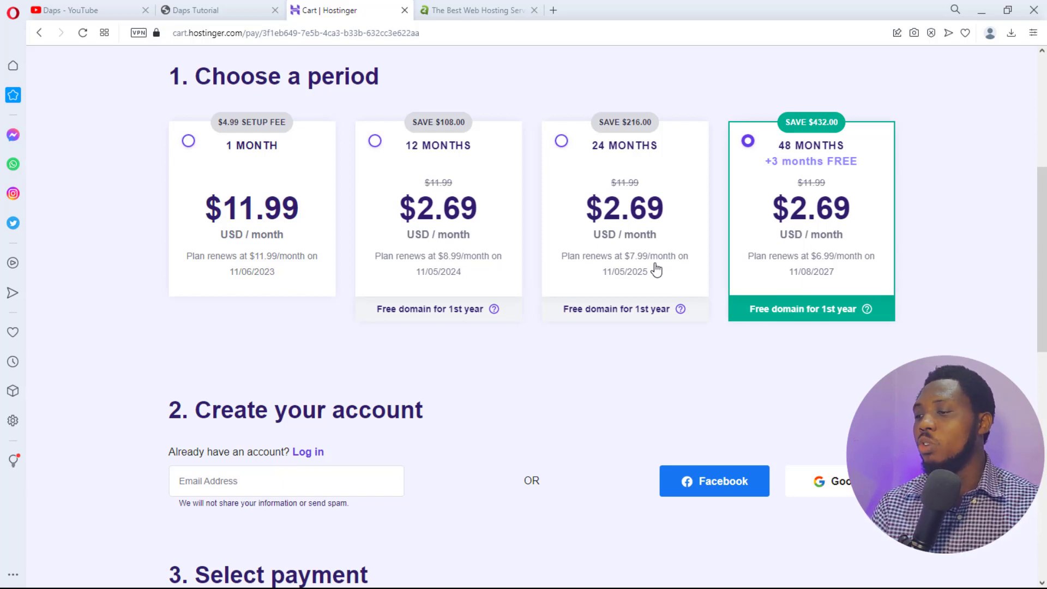
{"action": "scroll", "coordinate": [656, 270], "scroll_direction": "down", "scroll_amount": 5}
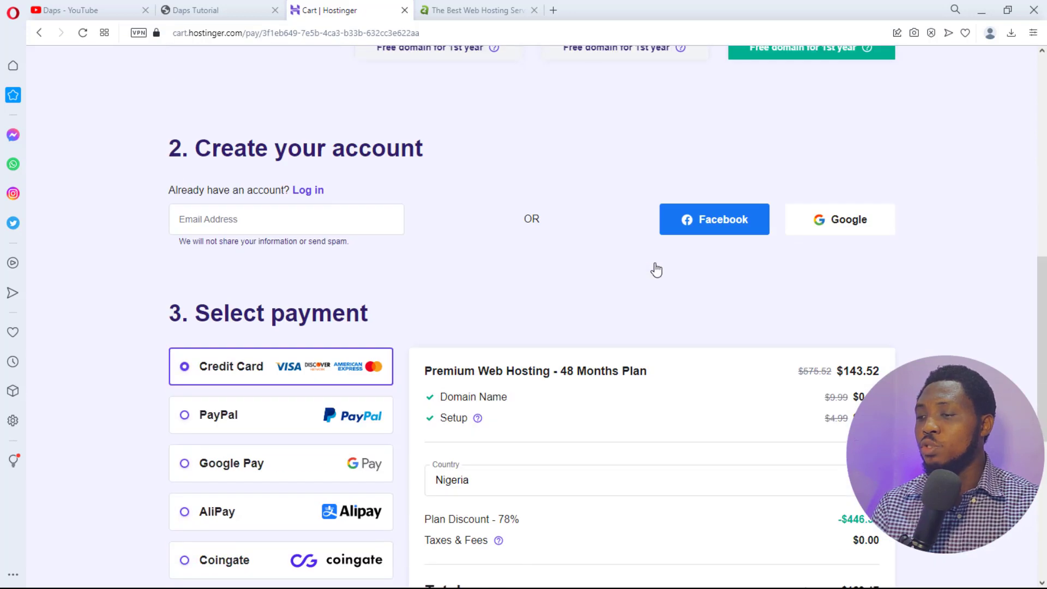
{"action": "scroll", "coordinate": [656, 270], "scroll_direction": "up", "scroll_amount": 5}
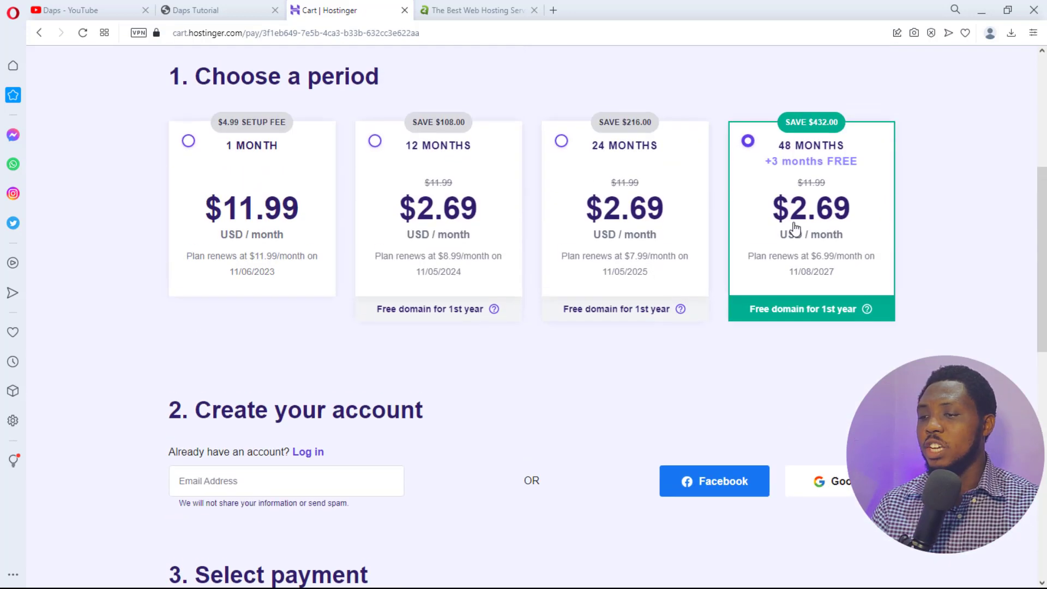
{"action": "scroll", "coordinate": [791, 243], "scroll_direction": "down", "scroll_amount": 7}
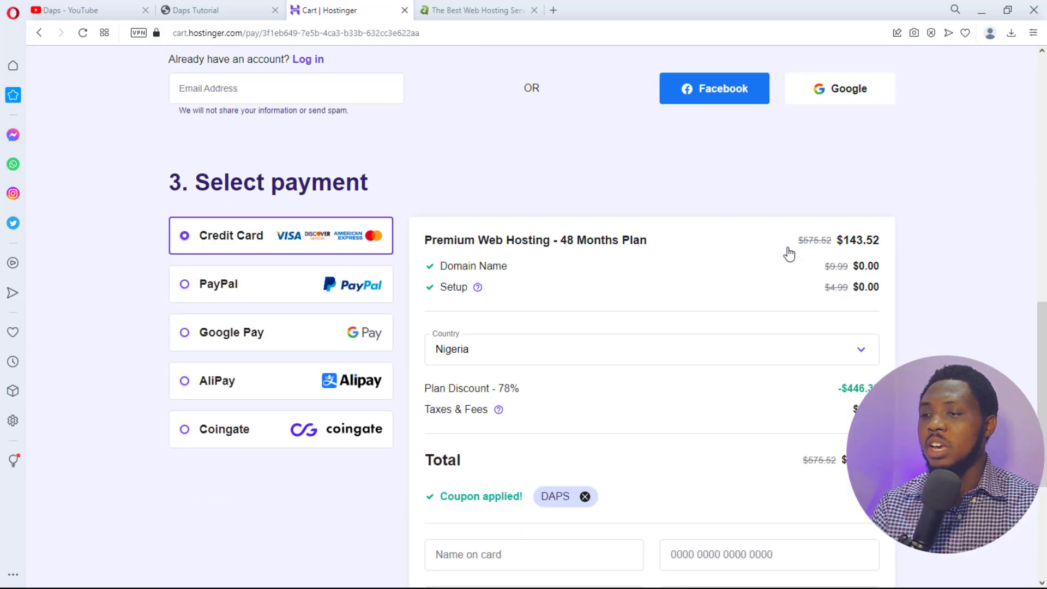
Choose credit card as the payment method and review the hosting order's card payment form
{"action": "scroll", "coordinate": [789, 254], "scroll_direction": "up", "scroll_amount": 2}
{"action": "left_click", "coordinate": [237, 218]}
{"action": "scroll", "coordinate": [385, 165], "scroll_direction": "down", "scroll_amount": 4}
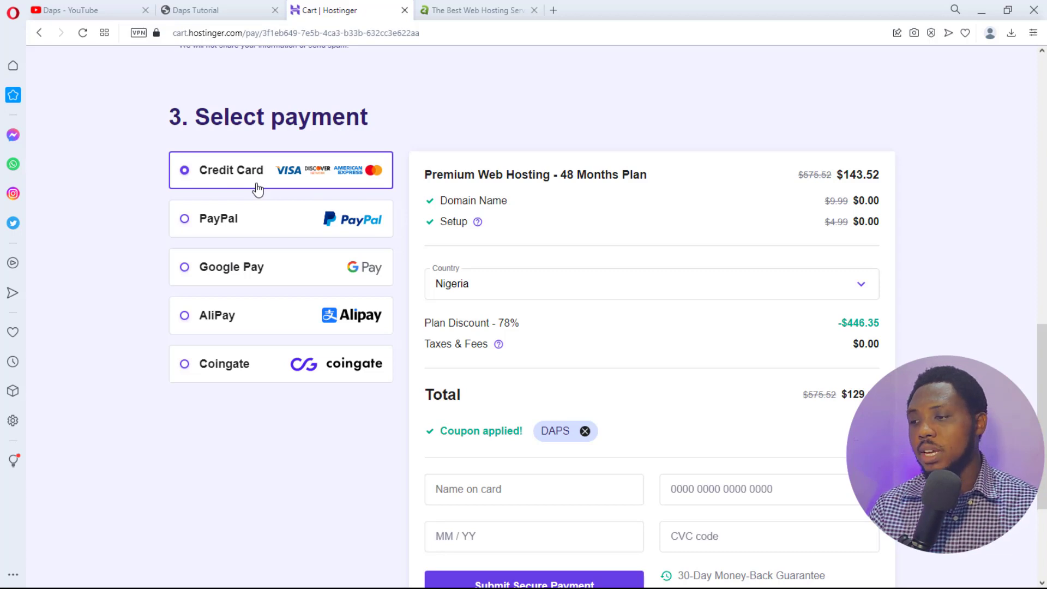
{"action": "scroll", "coordinate": [223, 392], "scroll_direction": "down", "scroll_amount": 4}
Open Hostinger's hPanel welcome page and start the website setup questions
{"action": "key", "text": "ctrl+l"}
{"action": "type", "text": "h"}
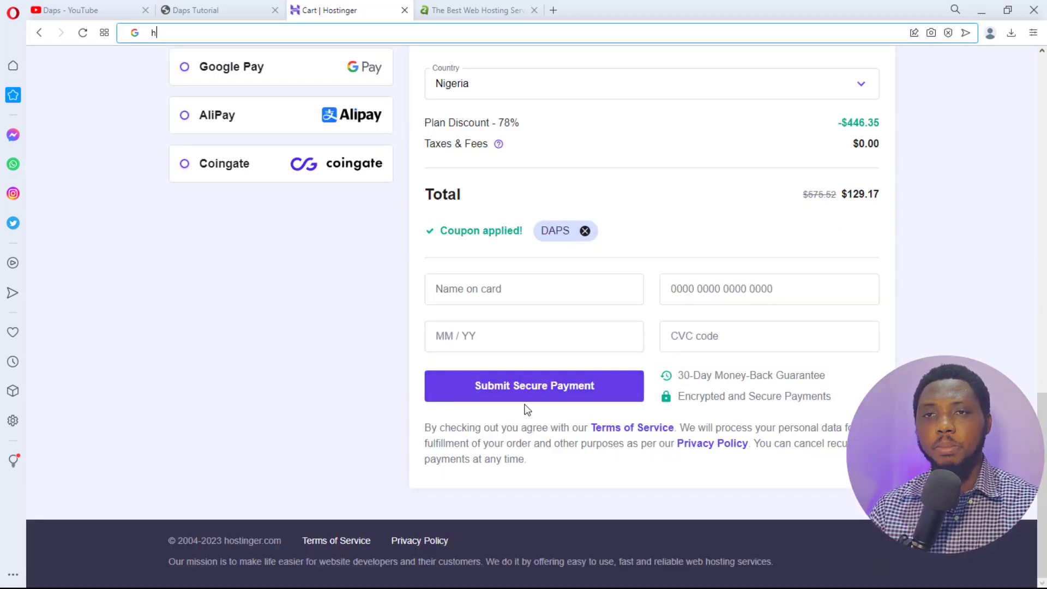
{"action": "key", "text": "Return"}
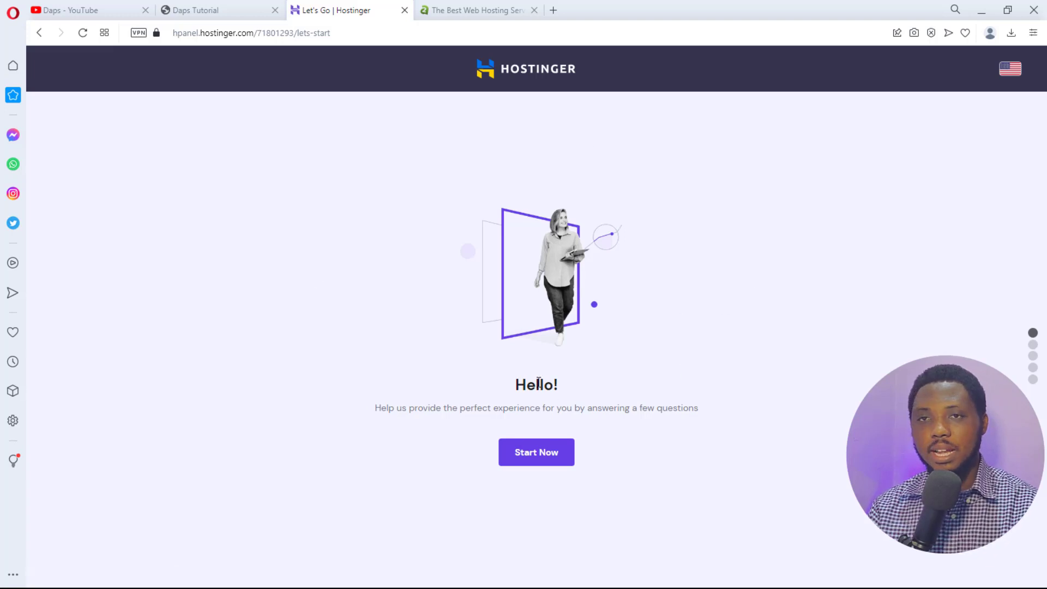
{"action": "left_click", "coordinate": [532, 458]}
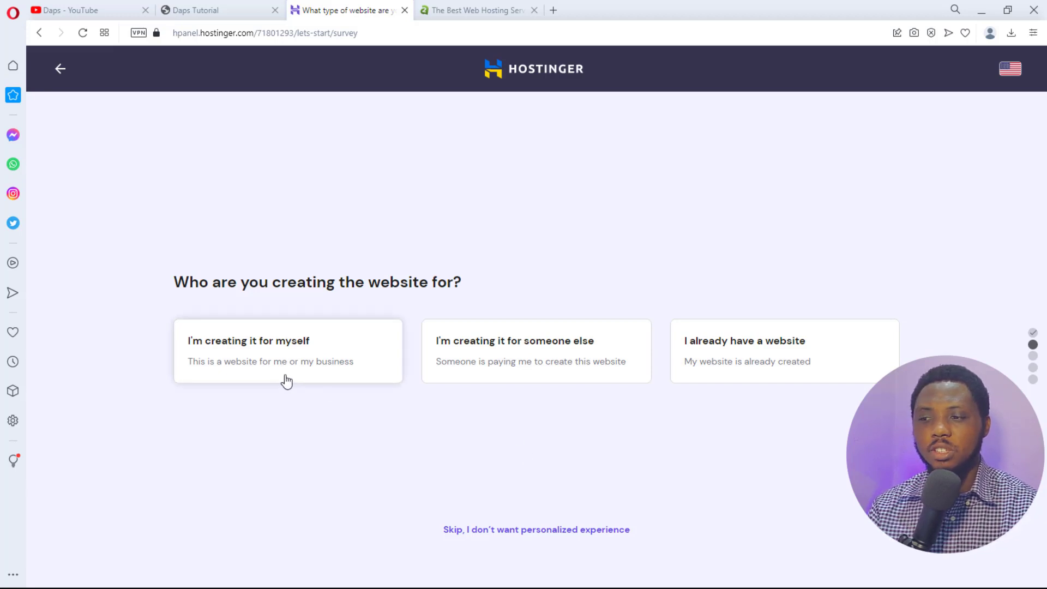
Answer the survey: creating it for myself, building it myself, website type Other, and No thanks to help
{"action": "left_click", "coordinate": [258, 369]}
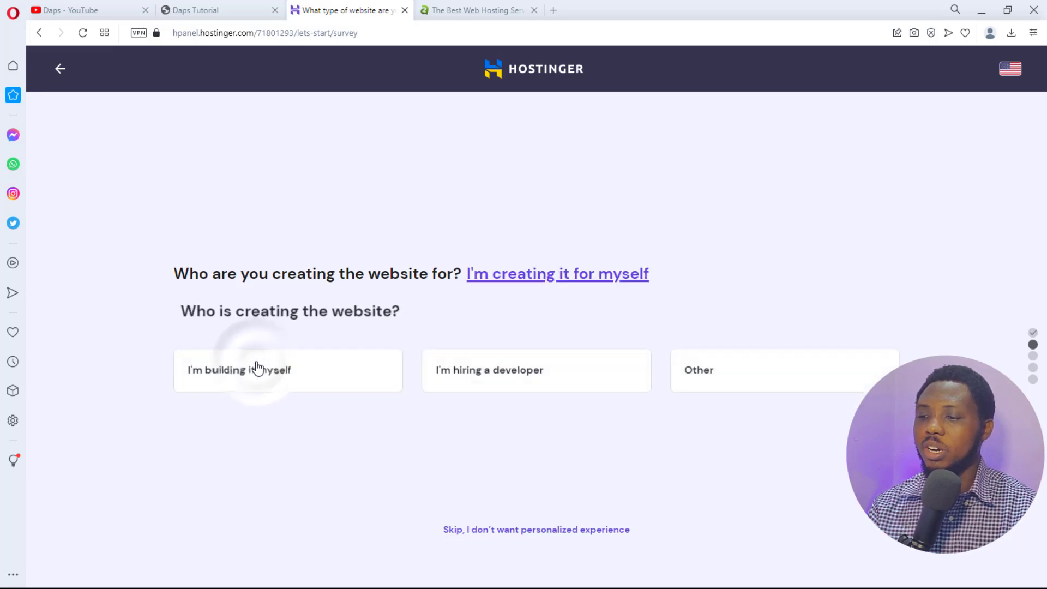
{"action": "left_click", "coordinate": [318, 377]}
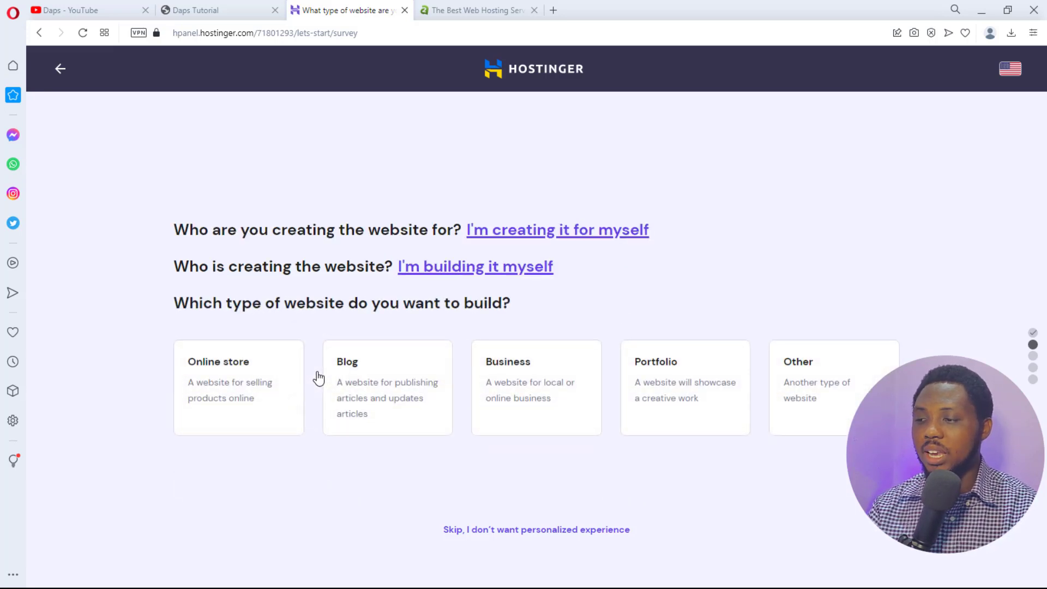
{"action": "left_click", "coordinate": [830, 378]}
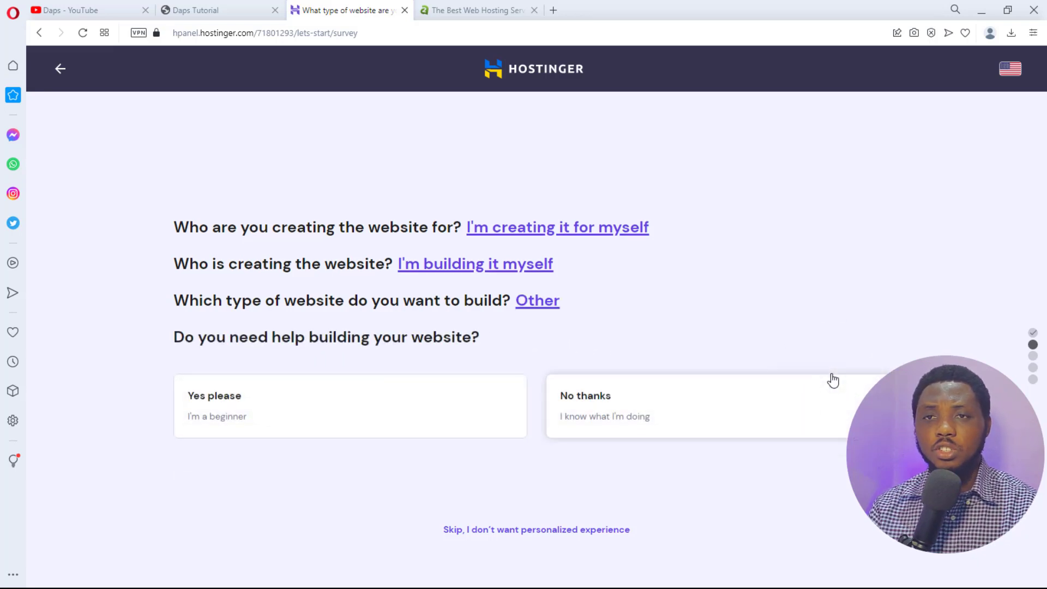
{"action": "left_click", "coordinate": [678, 418]}
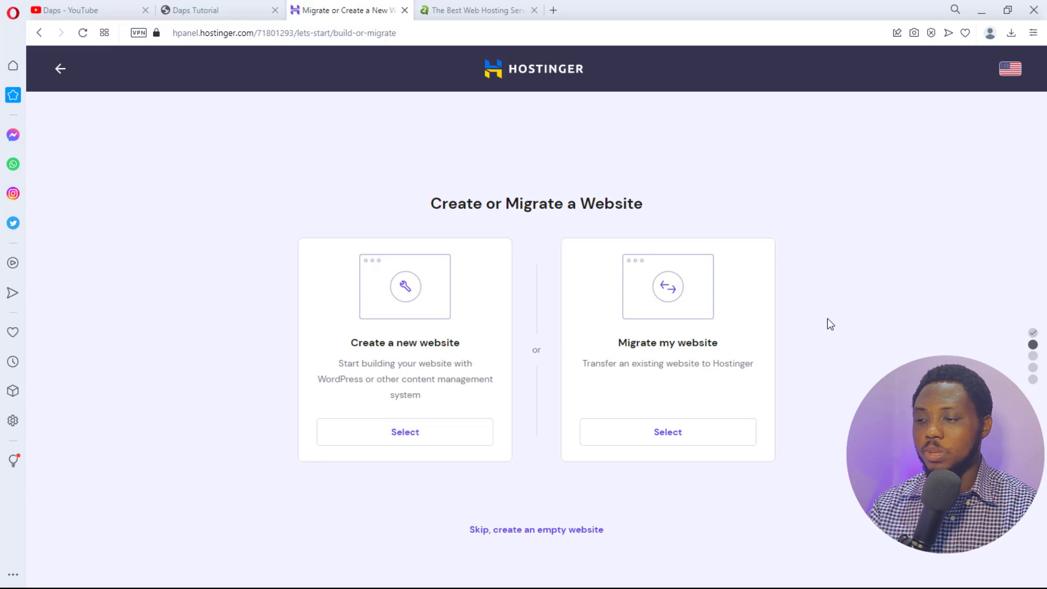
Choose to create a new website on the WordPress platform, and enter the administrator password for its login details
{"action": "left_click", "coordinate": [388, 435]}
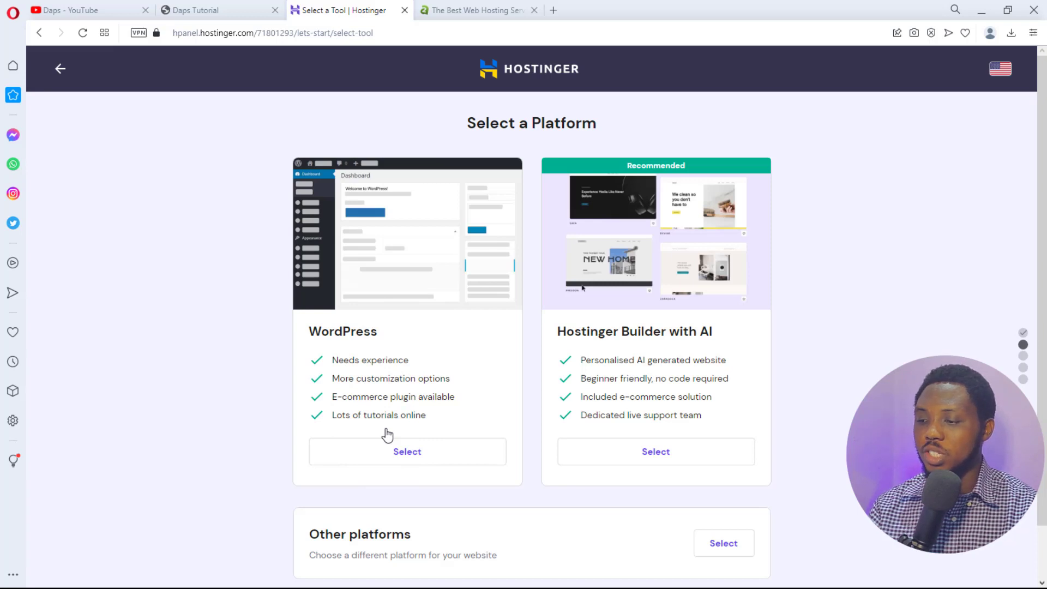
{"action": "left_click", "coordinate": [395, 447]}
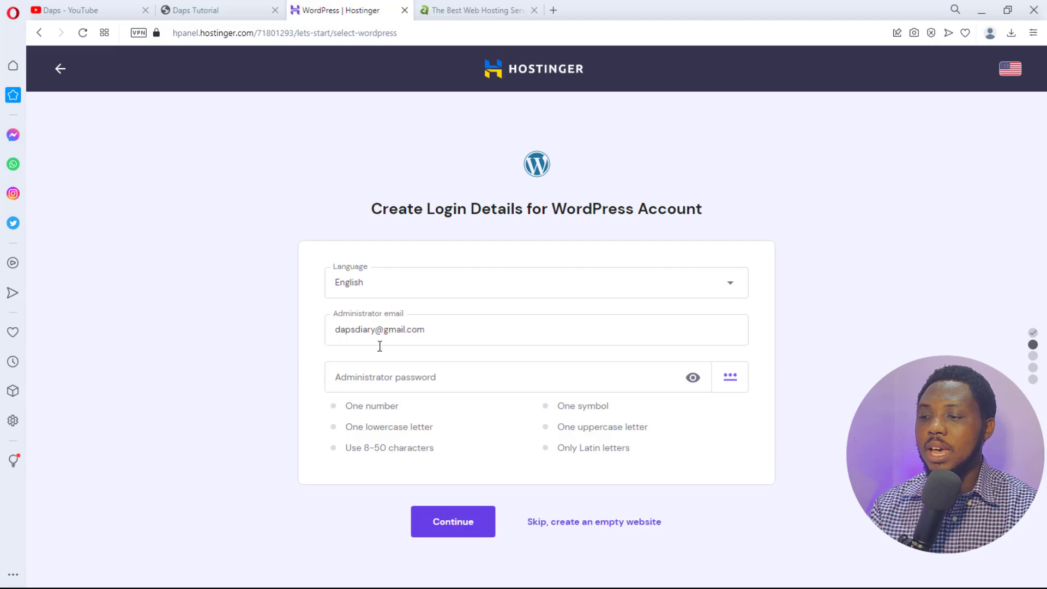
{"action": "left_click", "coordinate": [381, 371]}
{"action": "key", "text": "ctrl+v"}
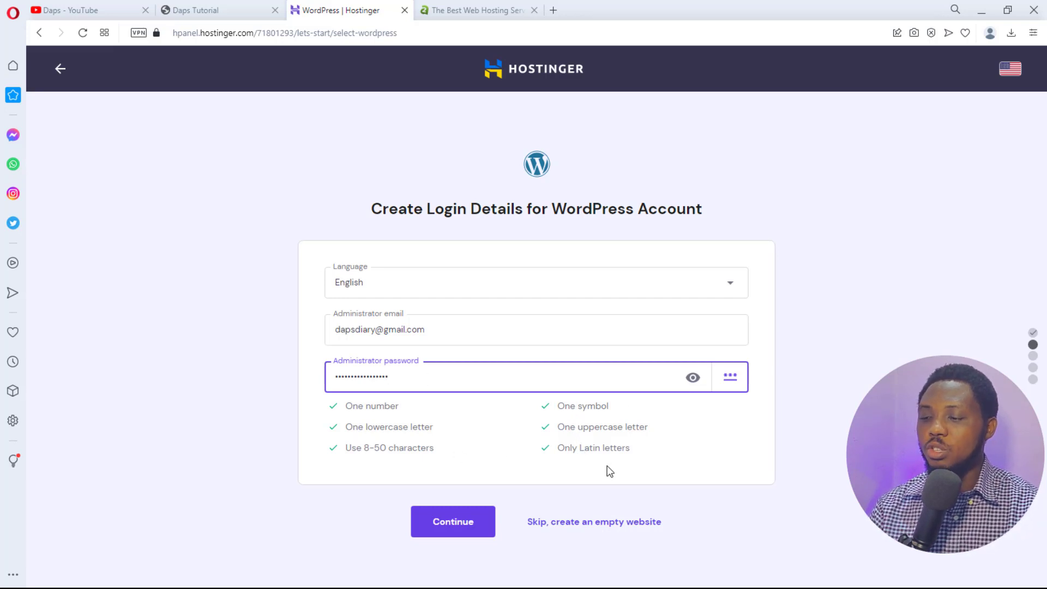
{"action": "left_click", "coordinate": [448, 523]}
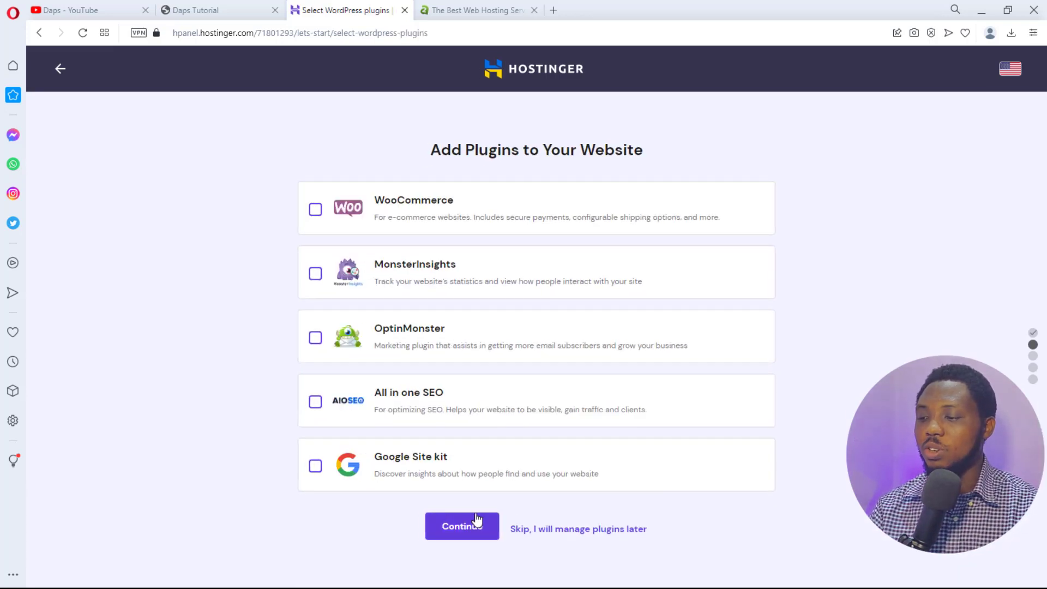
Skip the suggested plugins and templates, and choose the free domain option for naming the website
{"action": "left_click", "coordinate": [579, 532]}
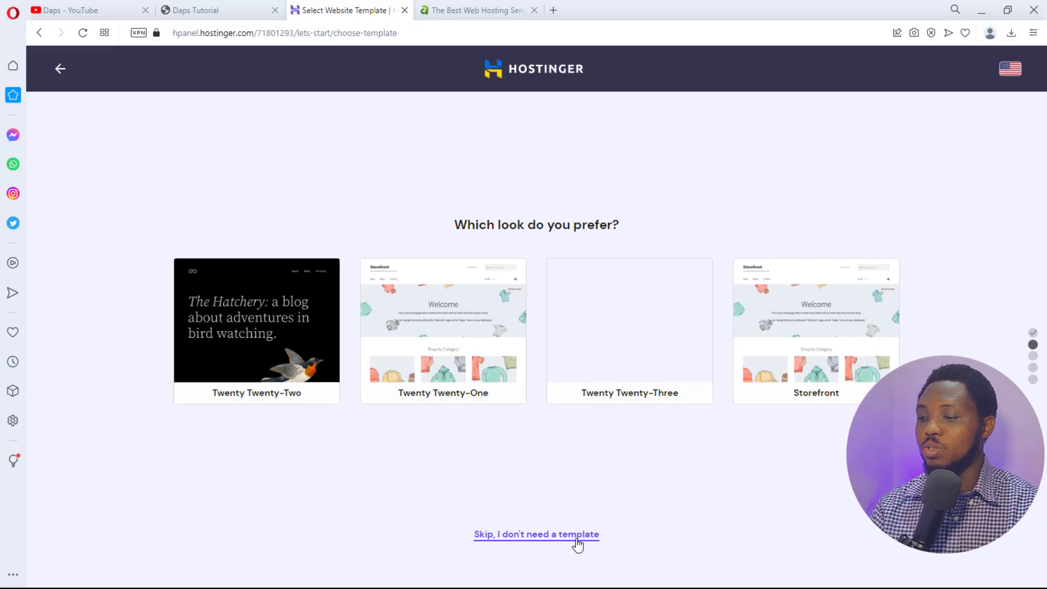
{"action": "left_click", "coordinate": [565, 535]}
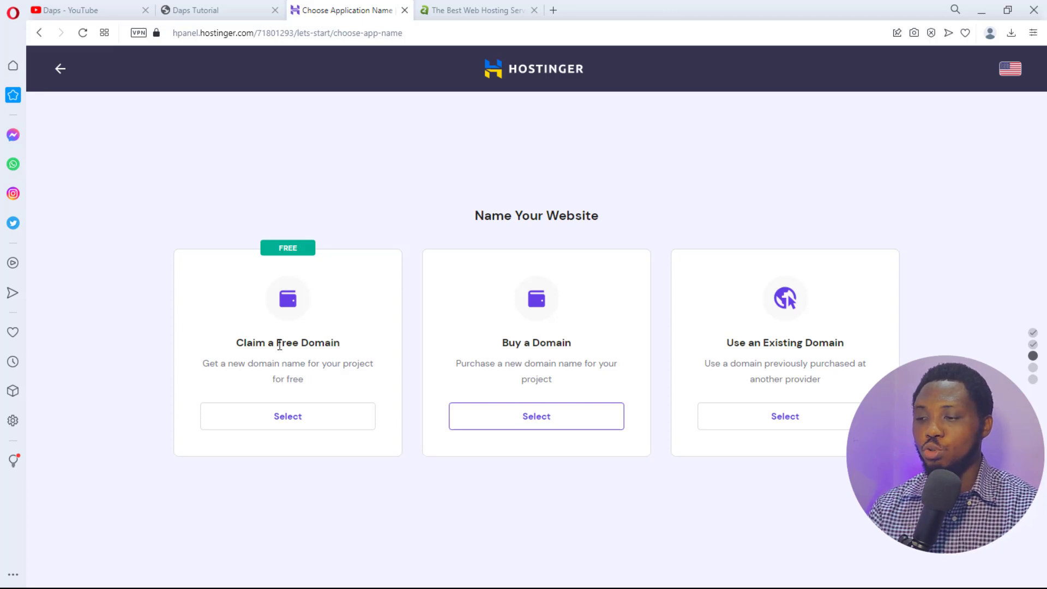
{"action": "left_click", "coordinate": [293, 416]}
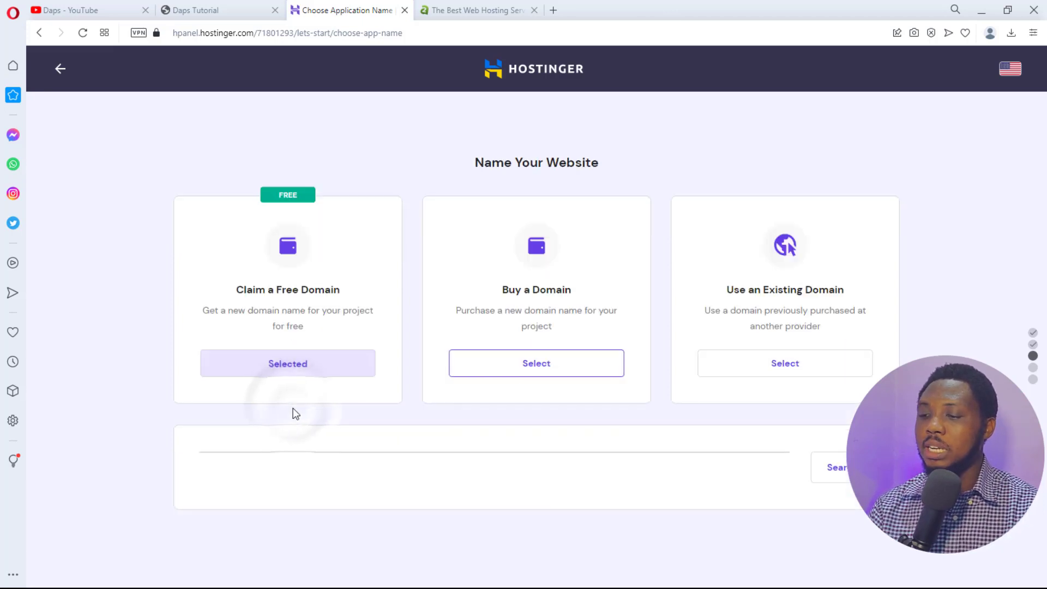
{"action": "left_click", "coordinate": [313, 468]}
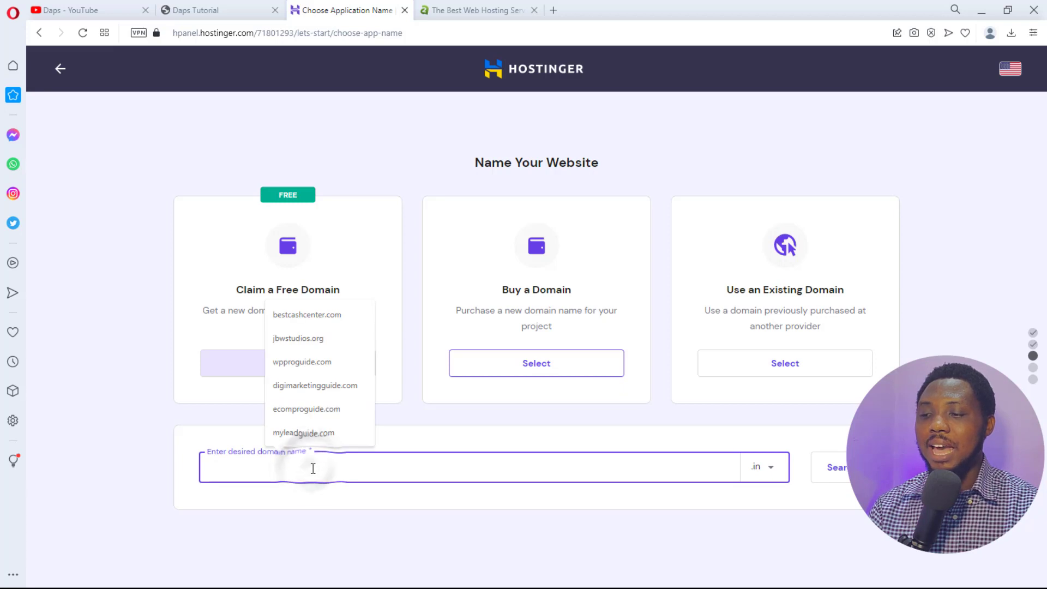
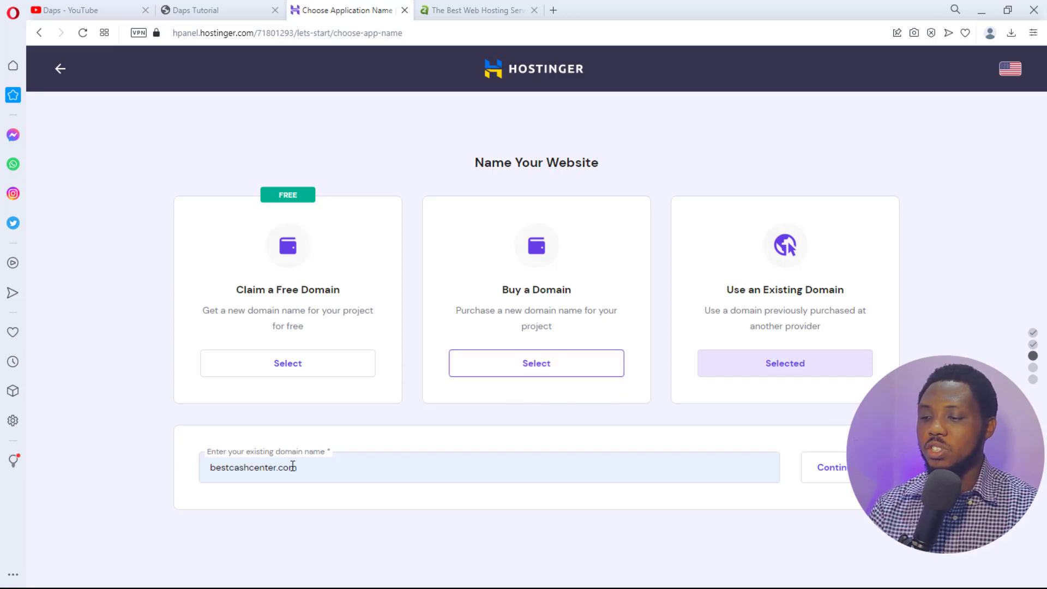
Replace the name in the existing domain field and try to continue with that .com domain
{"action": "left_click_drag", "start_coordinate": [276, 469], "coordinate": [171, 476]}
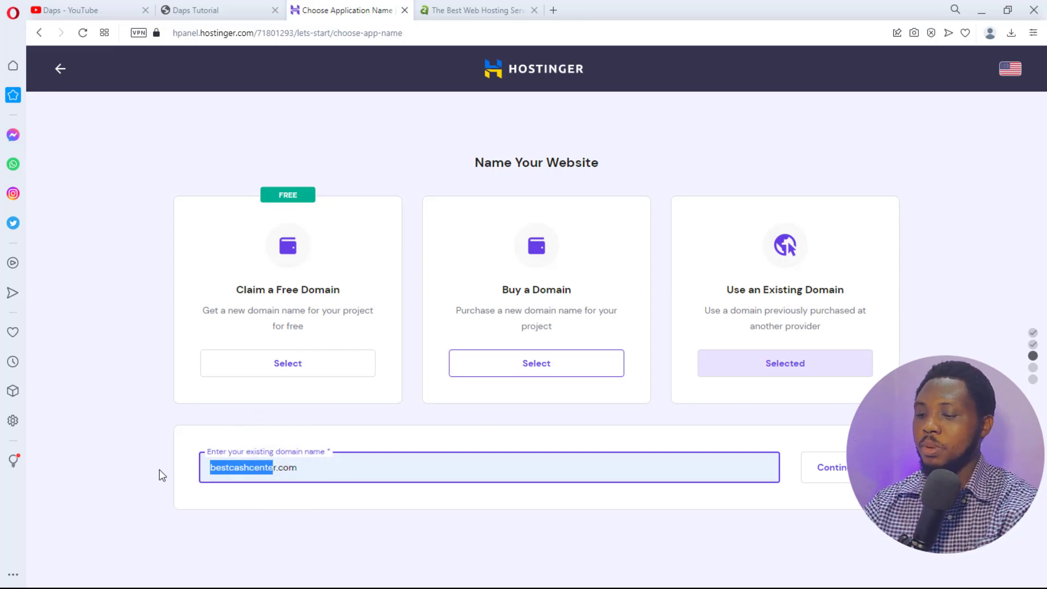
{"action": "type", "text": "OLADAPO"}
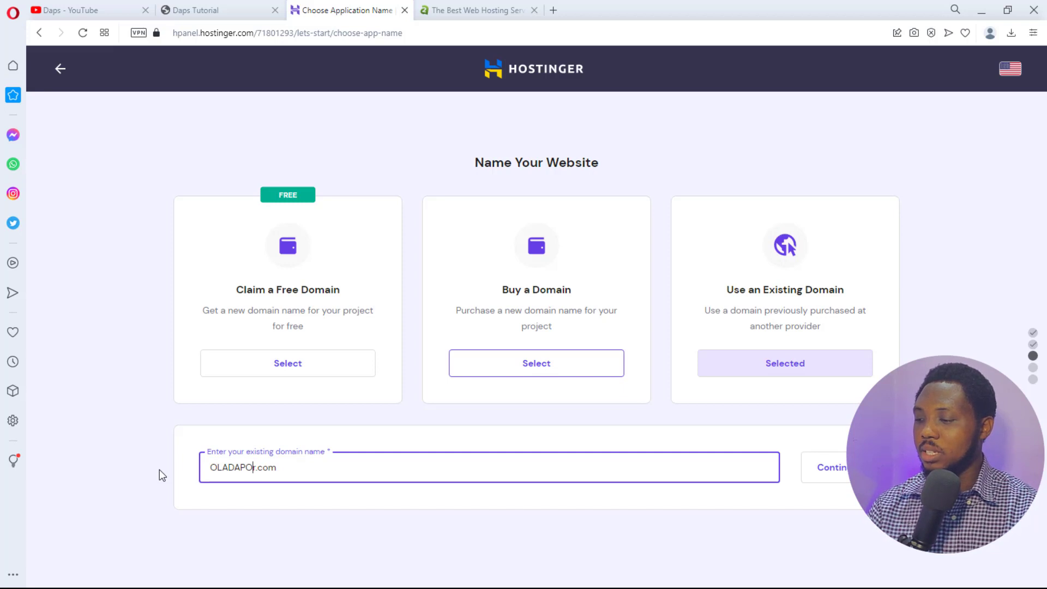
{"action": "left_click", "coordinate": [825, 467]}
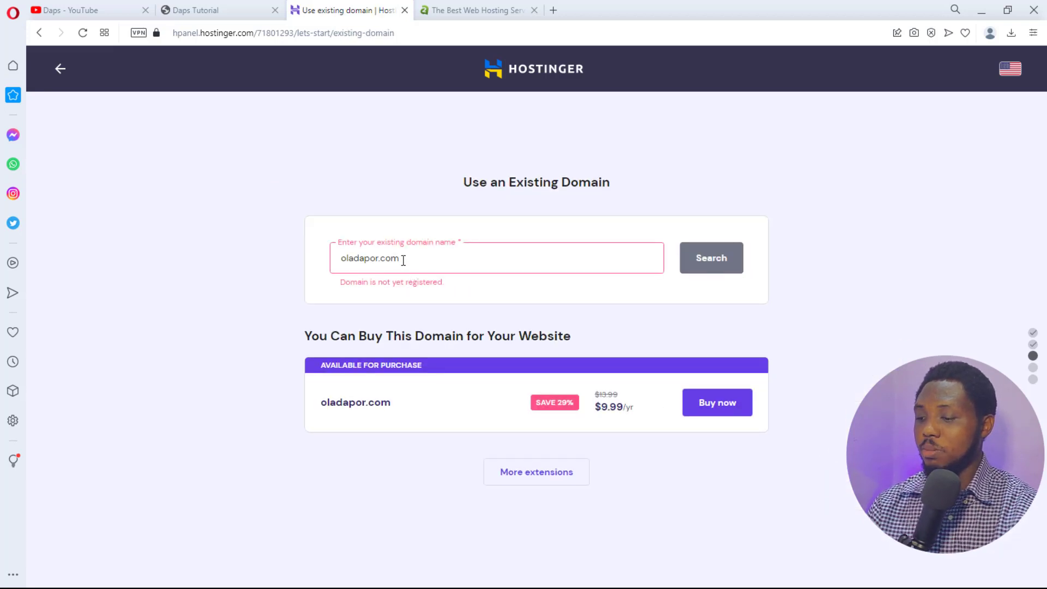
Enter highblogincome.com as the website's existing domain and search for it
{"action": "left_click_drag", "start_coordinate": [404, 260], "coordinate": [243, 266]}
{"action": "type", "text": "HIGHB"}
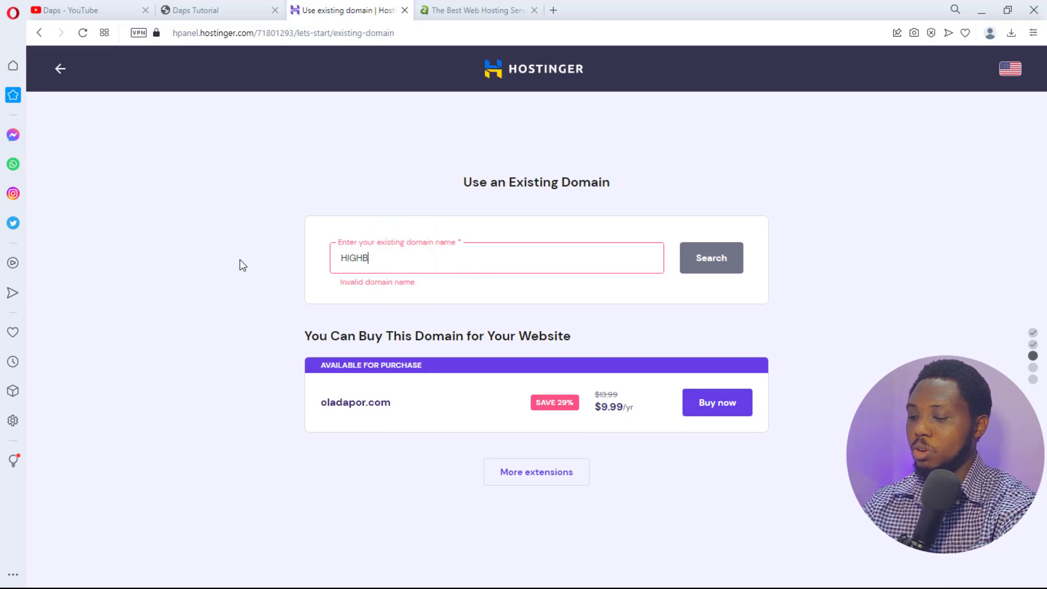
{"action": "type", "text": "LOGINCOME.COM"}
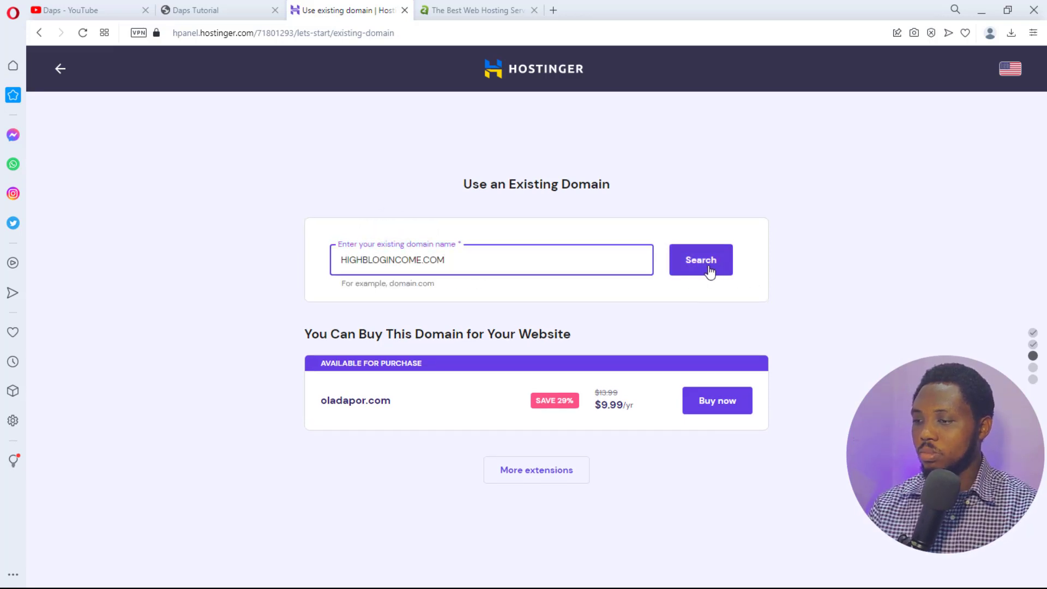
{"action": "left_click", "coordinate": [710, 271]}
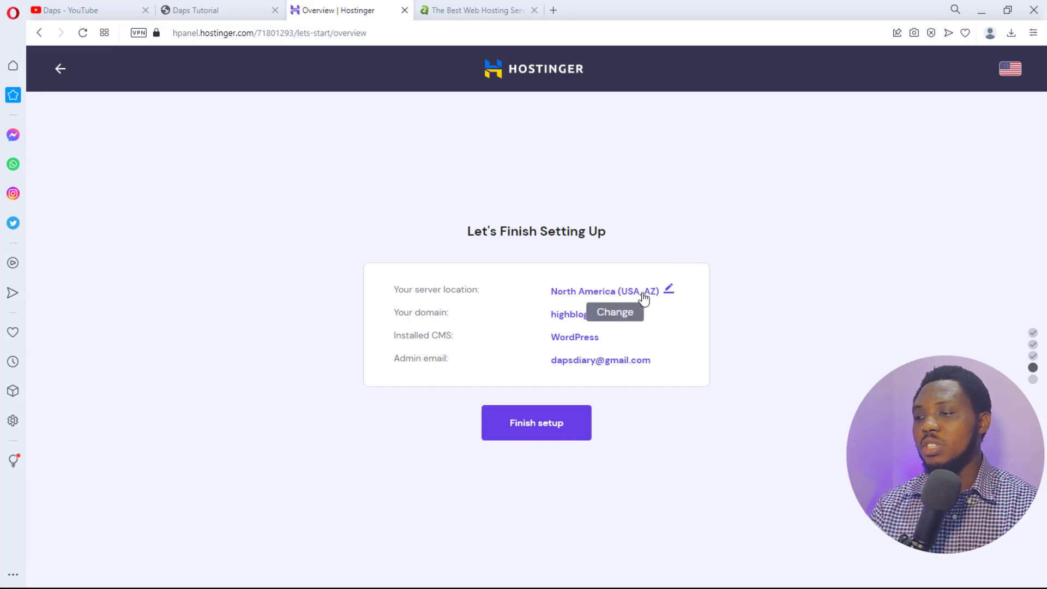
Check the available server locations, and finish the website setup
{"action": "left_click", "coordinate": [670, 290]}
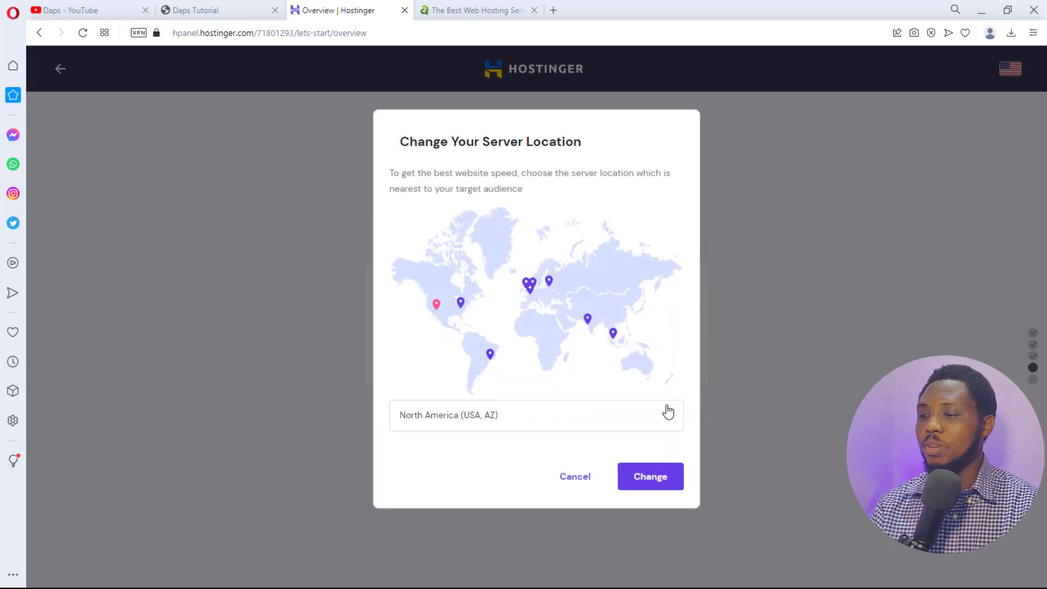
{"action": "left_click", "coordinate": [668, 413]}
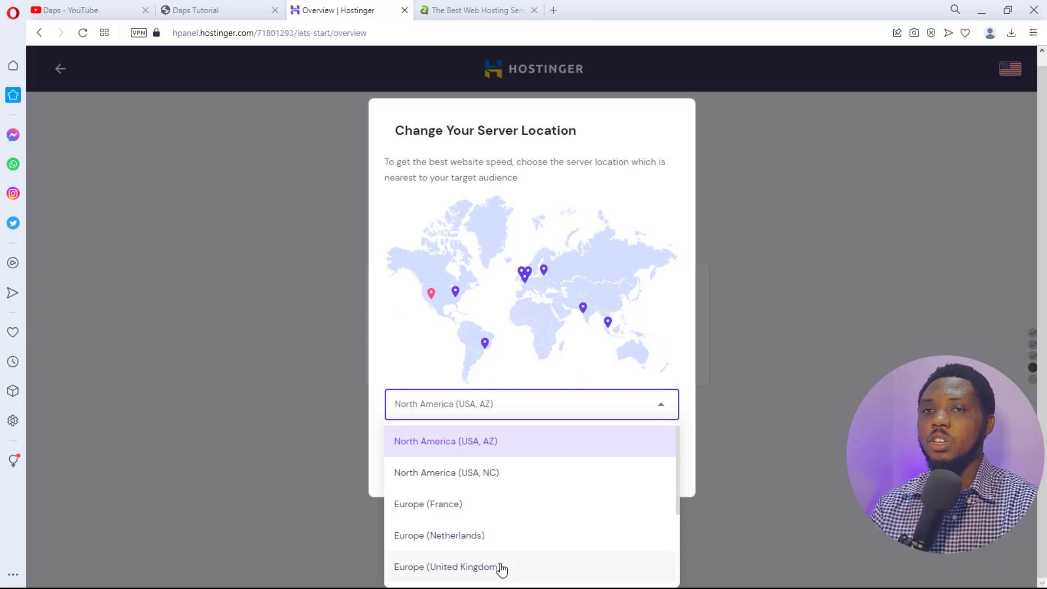
{"action": "left_click", "coordinate": [764, 310]}
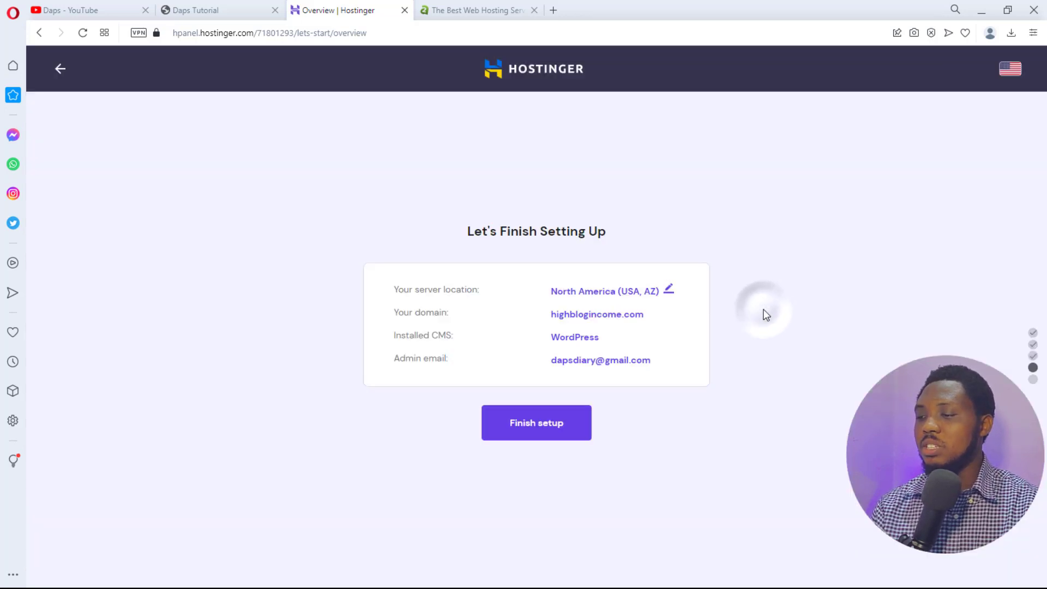
{"action": "left_click", "coordinate": [552, 425]}
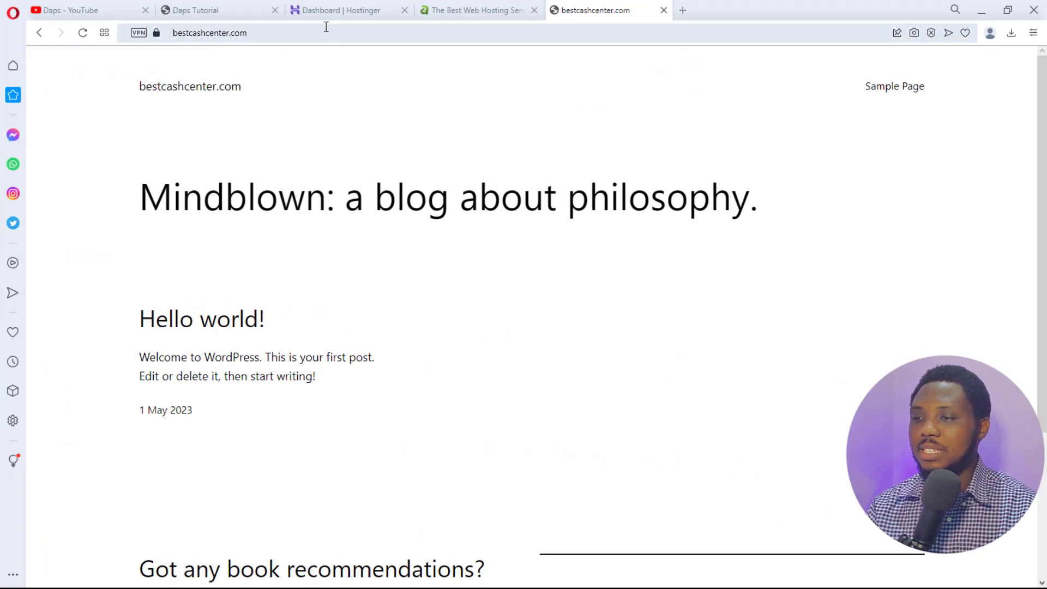
Compare the finished website with the new bestcashcenter.com site, and open the new site's dashboard at bestcashcenter.com/wp-admin
{"action": "left_click", "coordinate": [202, 10]}
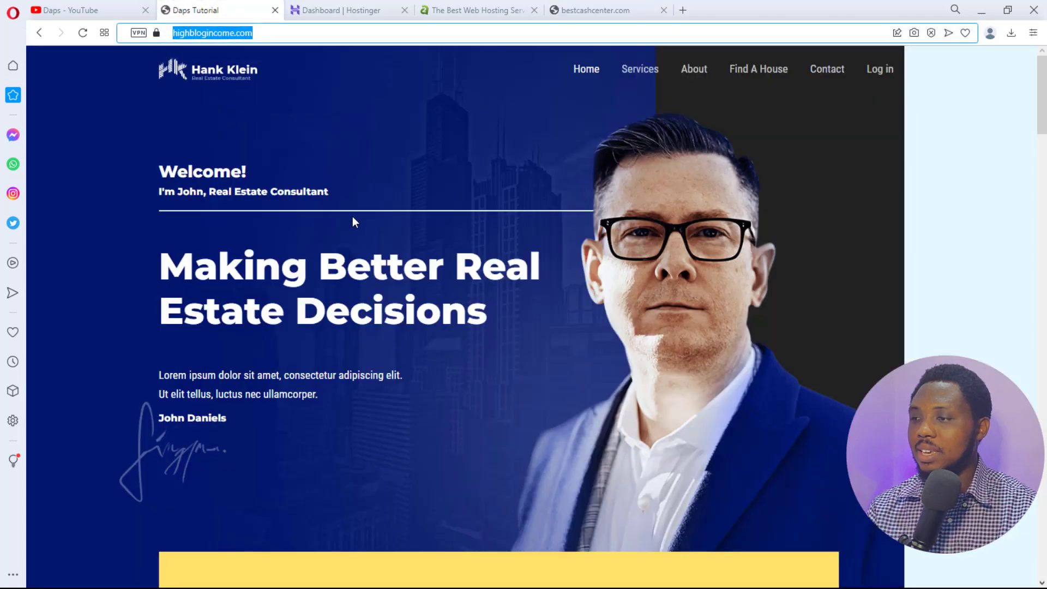
{"action": "left_click", "coordinate": [596, 10]}
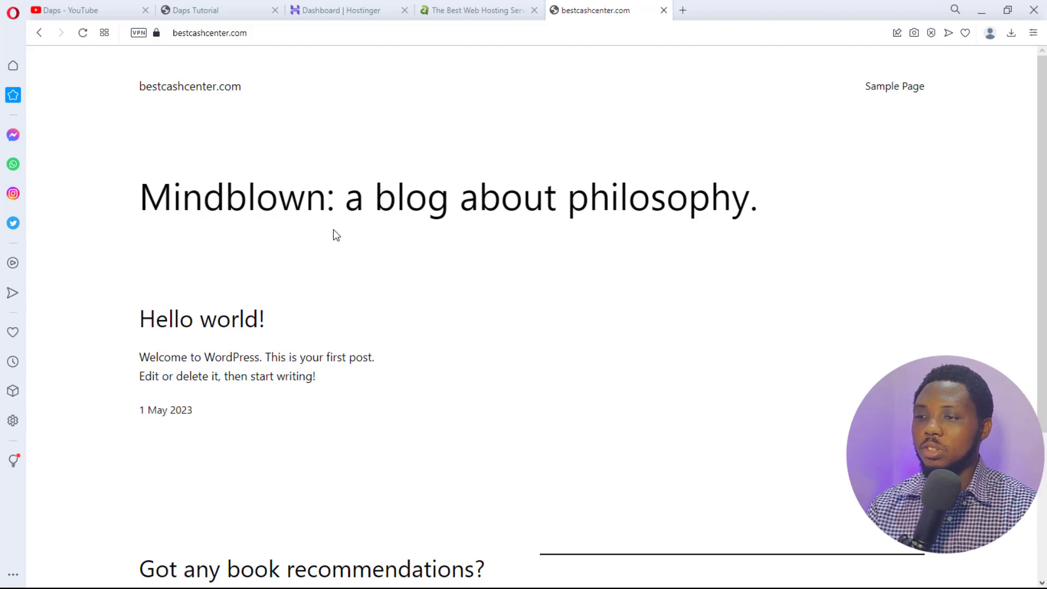
{"action": "left_click", "coordinate": [283, 33]}
{"action": "left_click", "coordinate": [284, 32]}
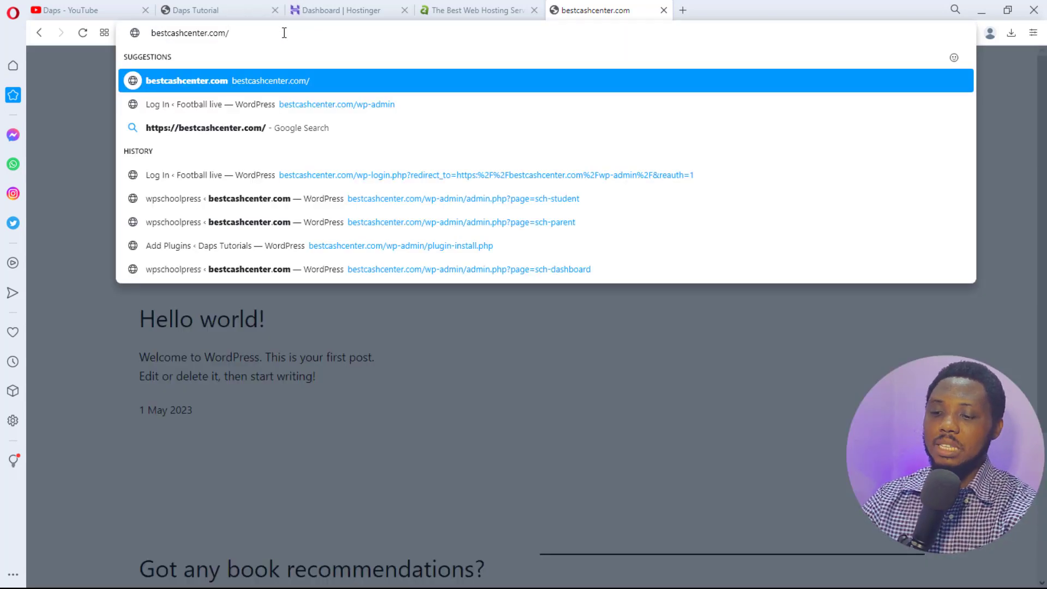
{"action": "type", "text": "wp-admin"}
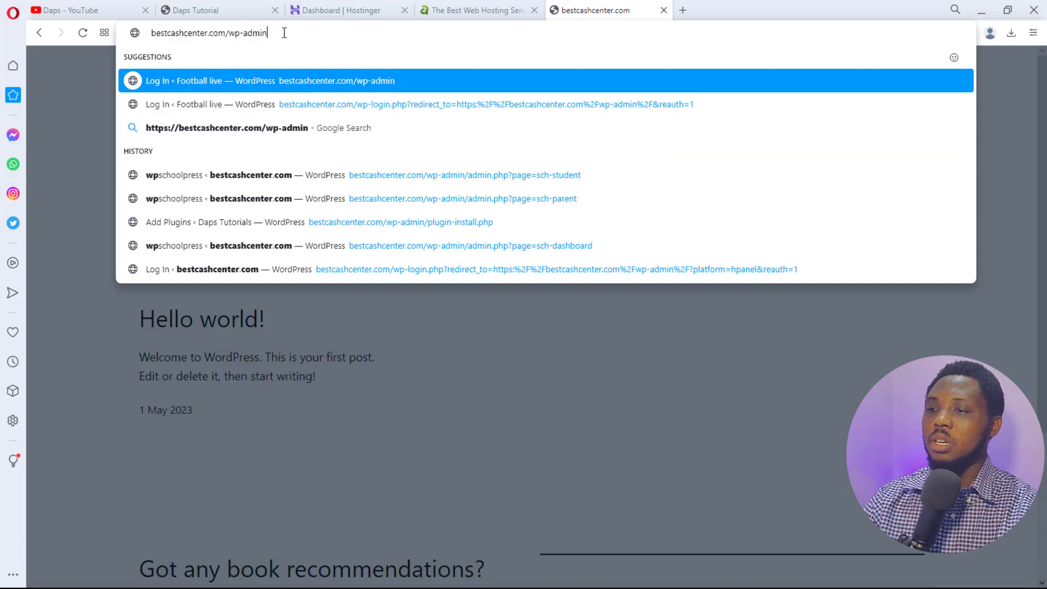
{"action": "key", "text": "Return"}
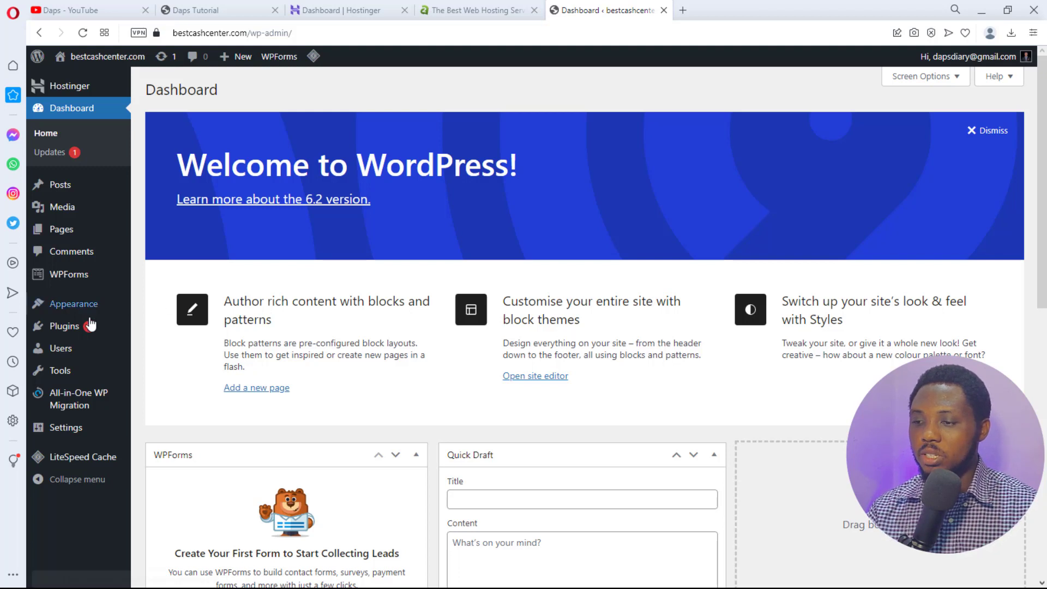
Deactivate the All-in-One WP Migration, Hostinger, LiteSpeed Cache and WPForms Lite plugins in one bulk action
{"action": "mouse_move", "coordinate": [85, 326]}
{"action": "left_click", "coordinate": [154, 329]}
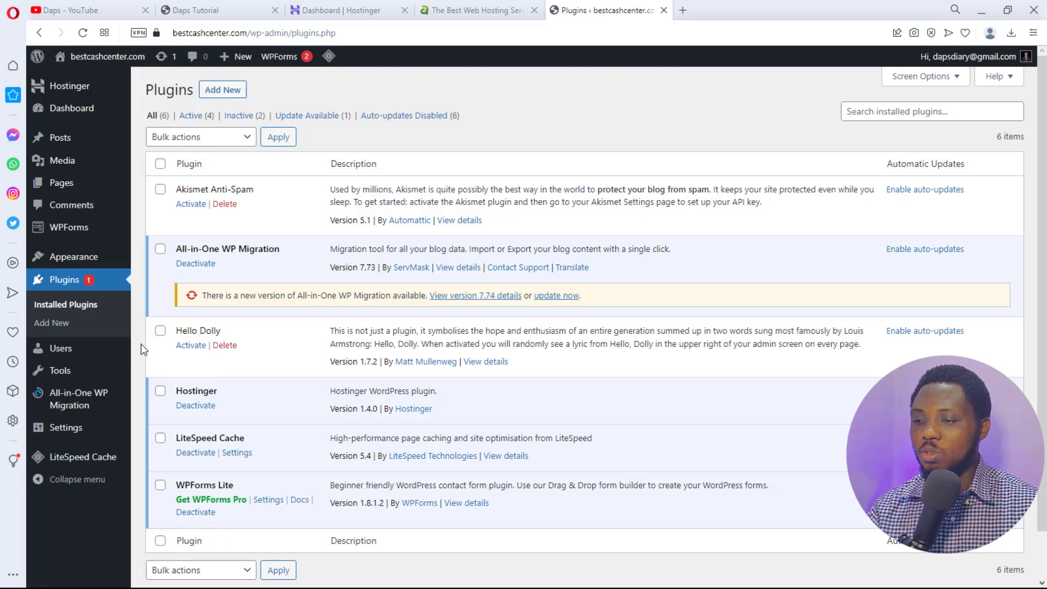
{"action": "left_click", "coordinate": [160, 249]}
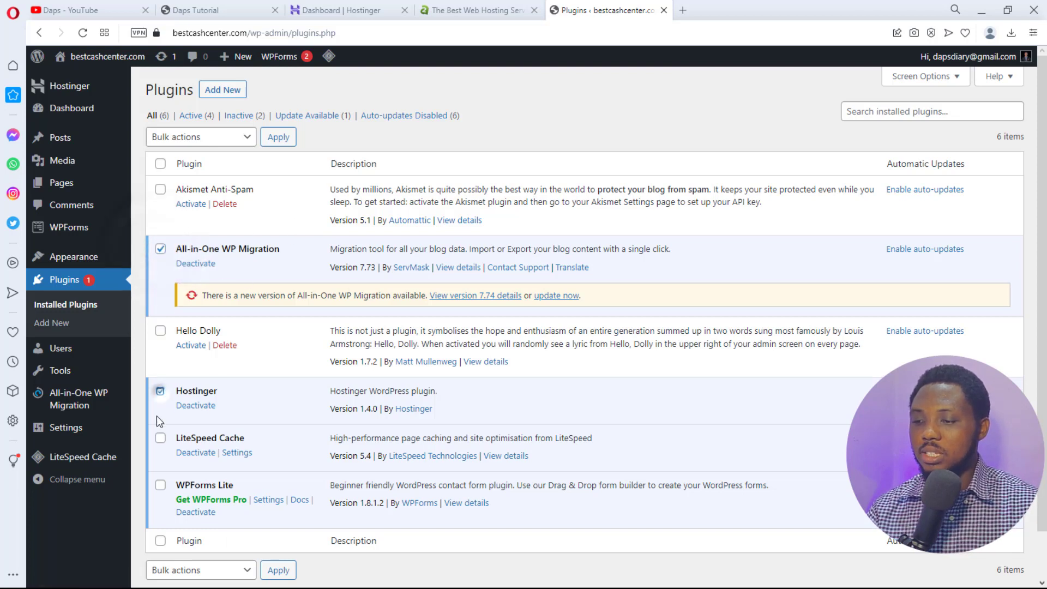
{"action": "left_click", "coordinate": [160, 391]}
{"action": "left_click", "coordinate": [159, 438]}
{"action": "left_click", "coordinate": [160, 485]}
{"action": "scroll", "coordinate": [158, 493], "scroll_direction": "down", "scroll_amount": 1}
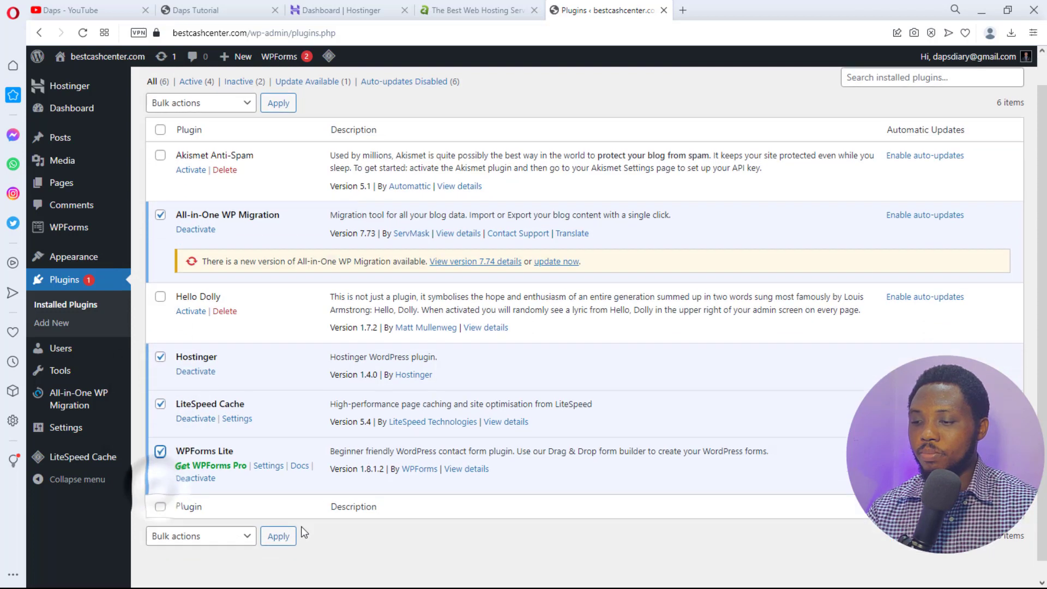
{"action": "left_click", "coordinate": [234, 518]}
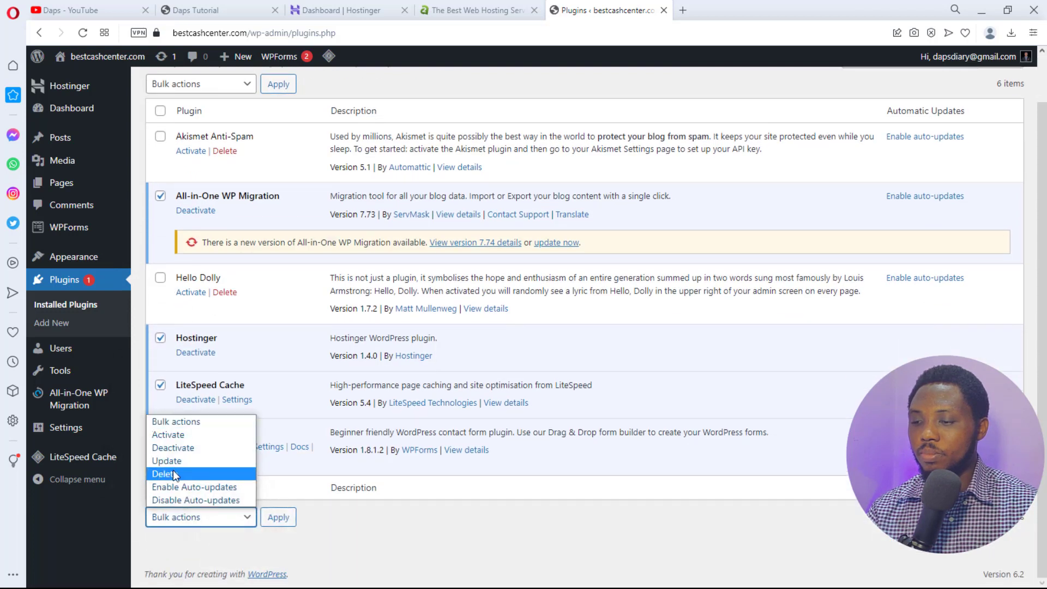
{"action": "left_click", "coordinate": [182, 450]}
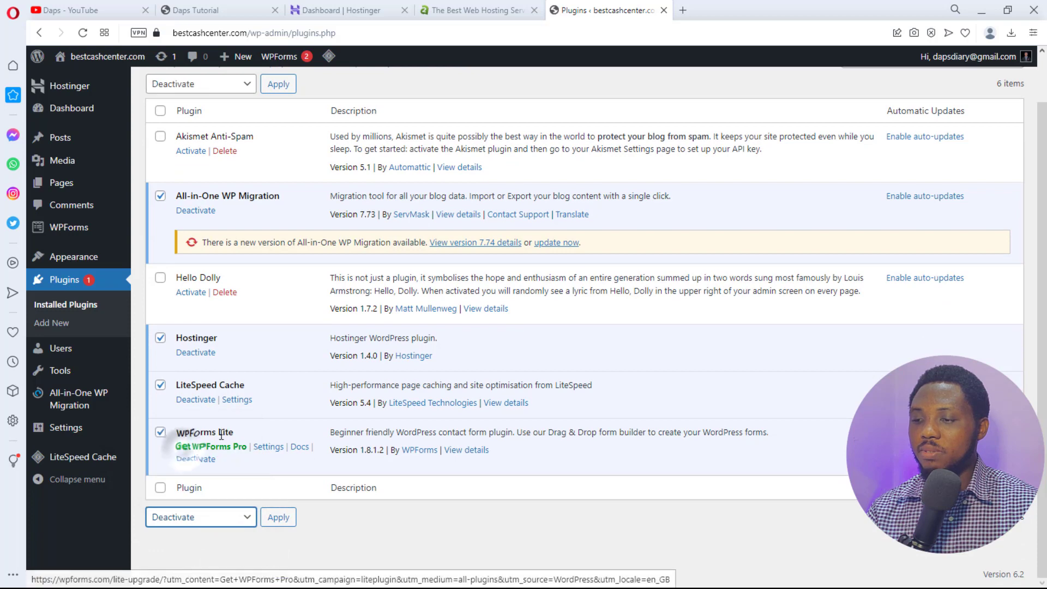
{"action": "left_click", "coordinate": [287, 522]}
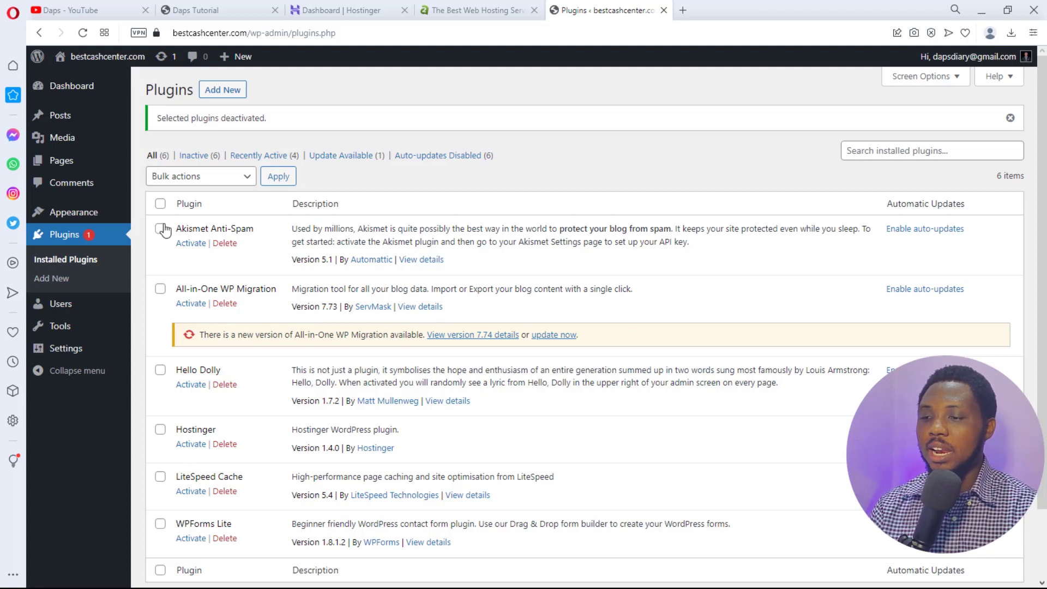
Bulk-delete all installed plugins except LiteSpeed Cache, including their data
{"action": "left_click", "coordinate": [160, 205]}
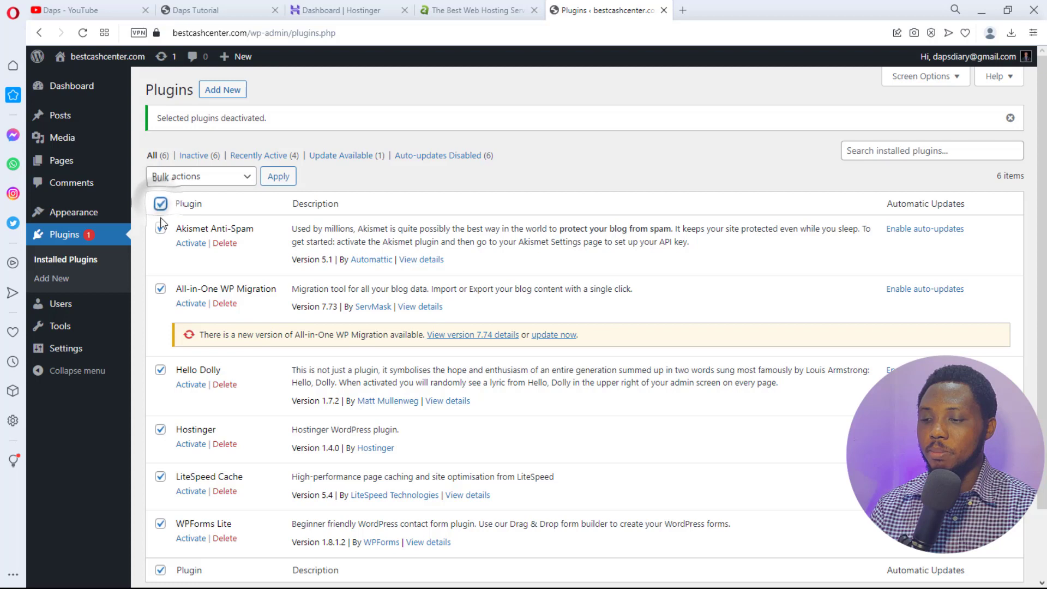
{"action": "left_click", "coordinate": [161, 477]}
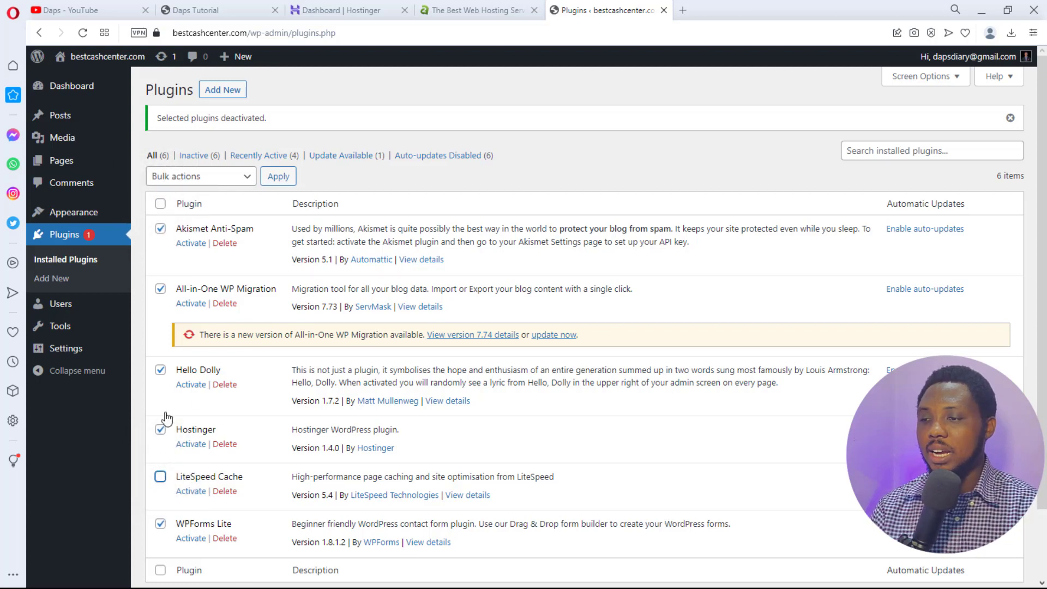
{"action": "left_click", "coordinate": [243, 174]}
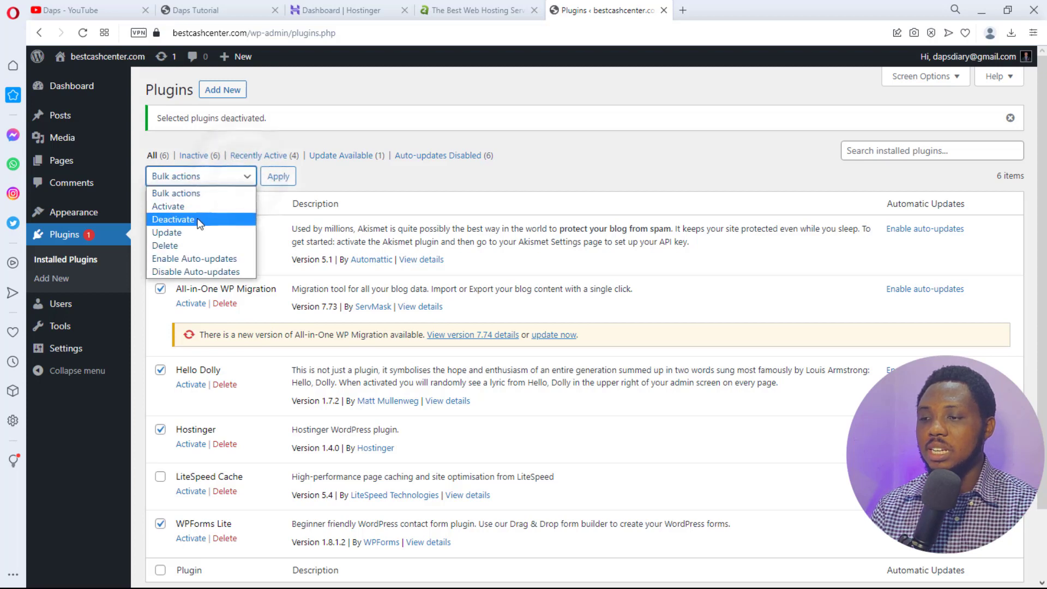
{"action": "left_click", "coordinate": [193, 245]}
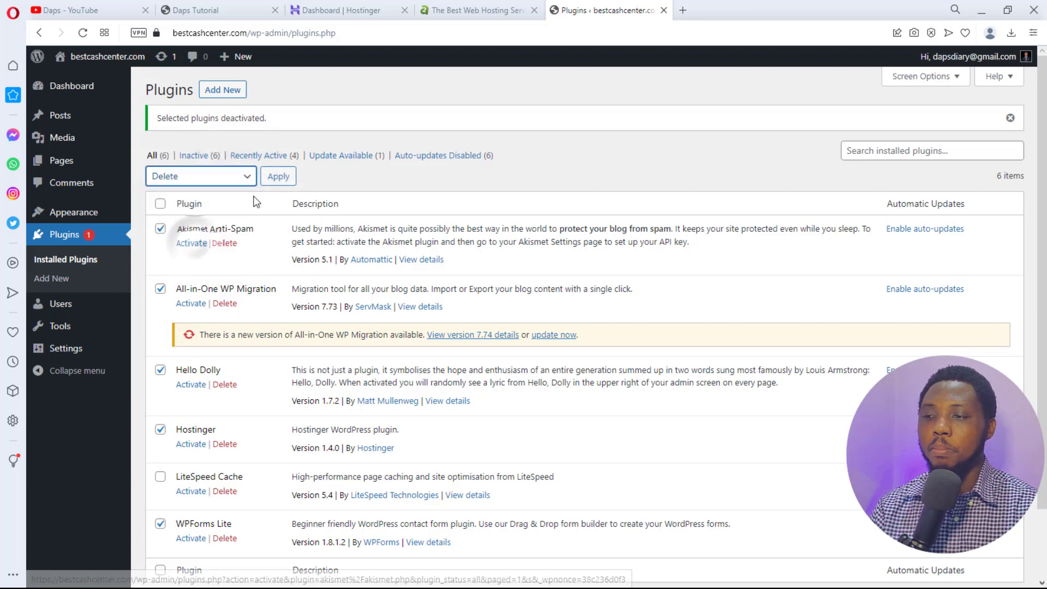
{"action": "left_click", "coordinate": [278, 176]}
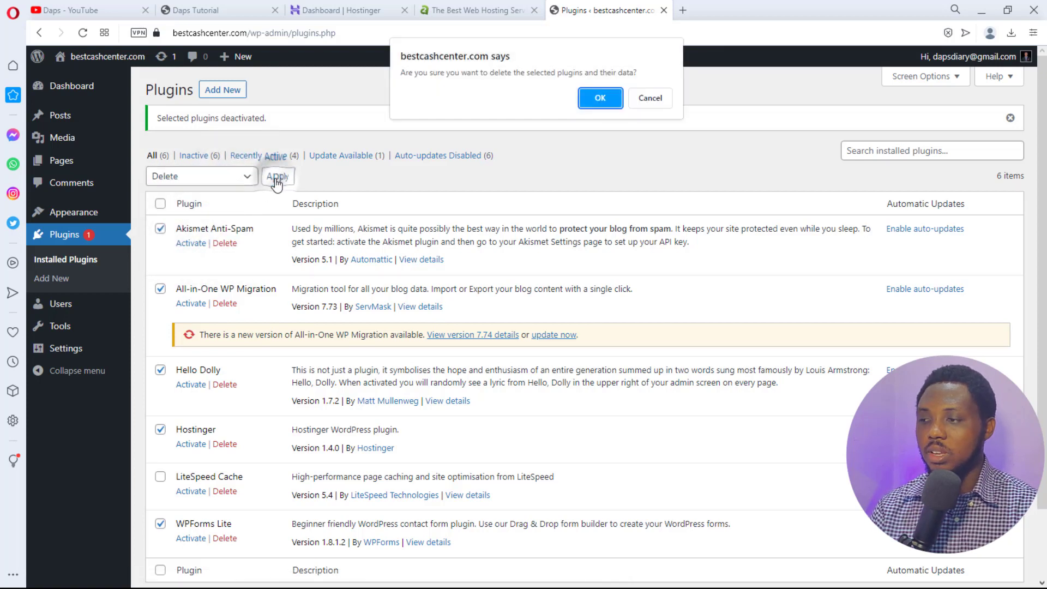
{"action": "left_click", "coordinate": [594, 99]}
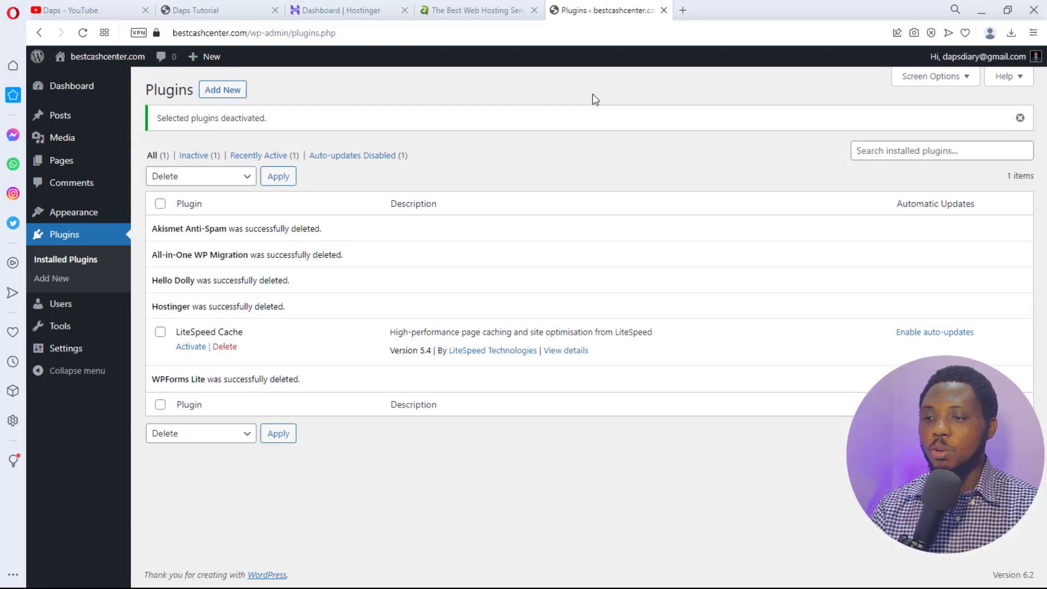
Delete the unused Twenty Twenty-One and Twenty Twenty-Two themes from the site
{"action": "mouse_move", "coordinate": [122, 214]}
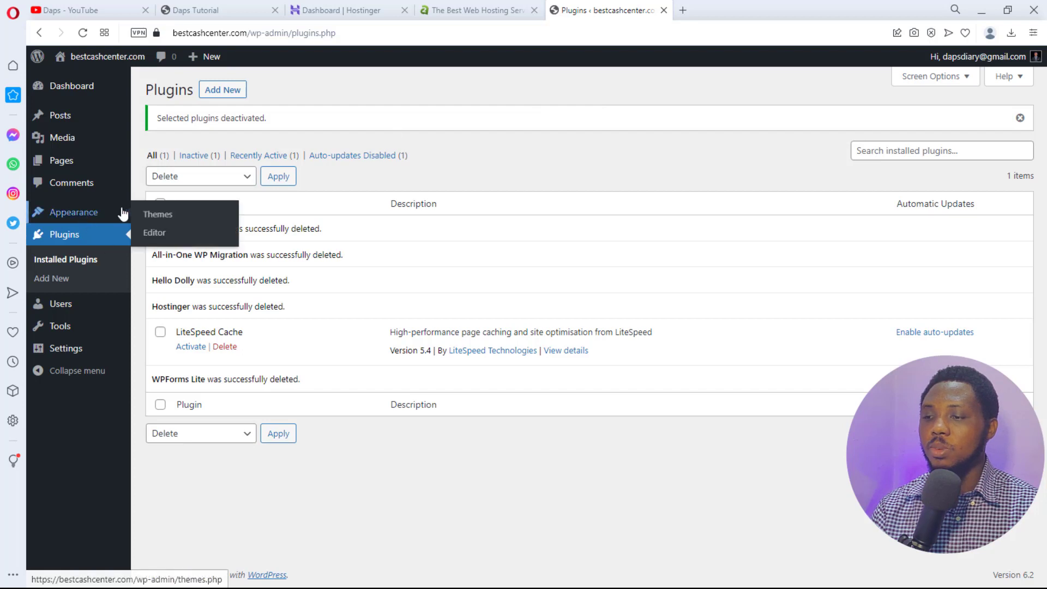
{"action": "left_click", "coordinate": [158, 216]}
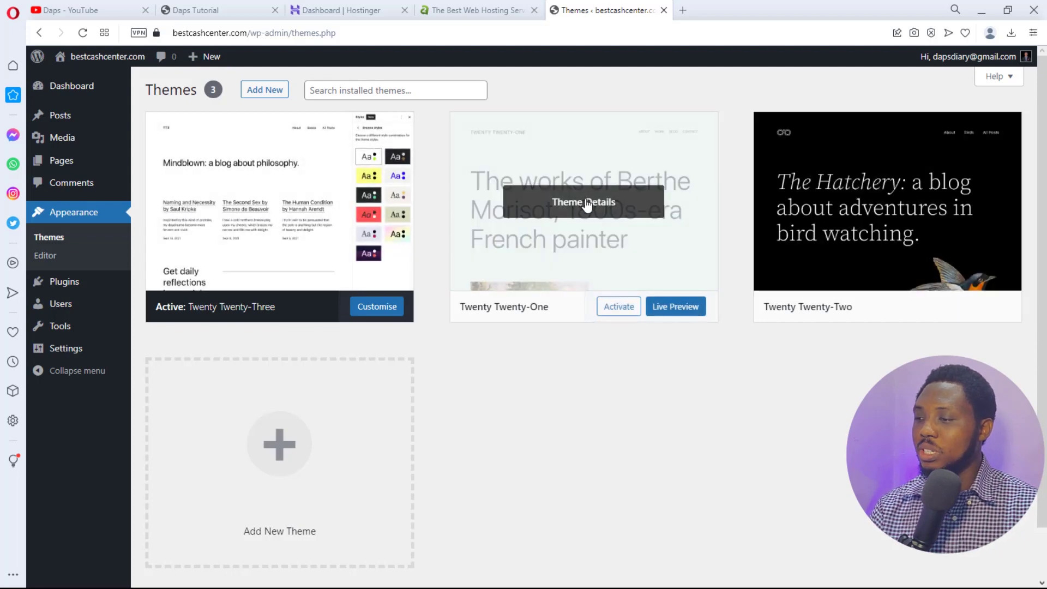
{"action": "left_click", "coordinate": [581, 203]}
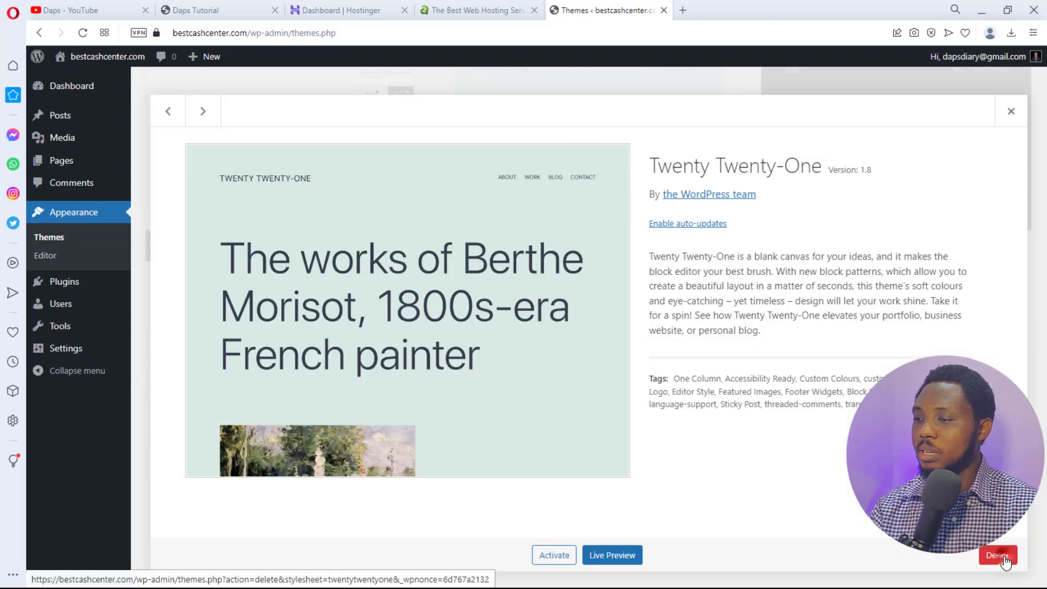
{"action": "left_click", "coordinate": [998, 555]}
{"action": "left_click", "coordinate": [600, 119]}
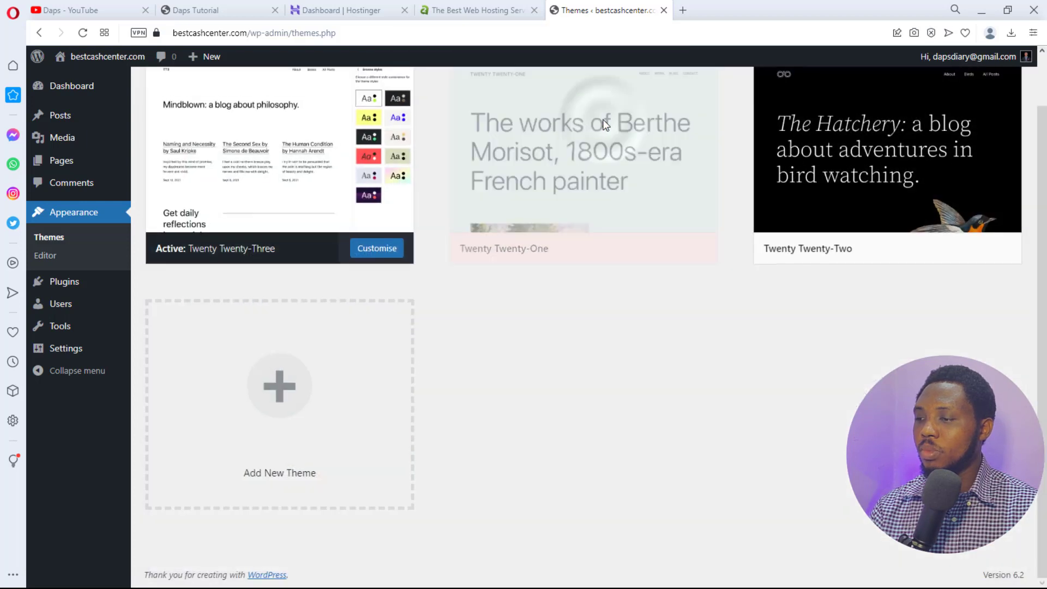
{"action": "left_click", "coordinate": [570, 196]}
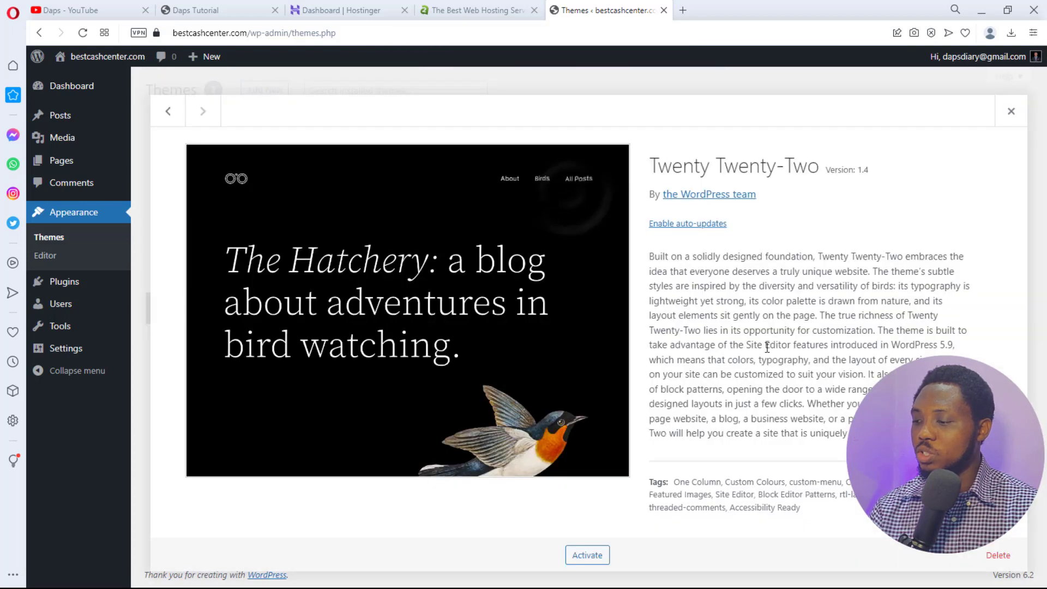
{"action": "left_click", "coordinate": [1009, 559]}
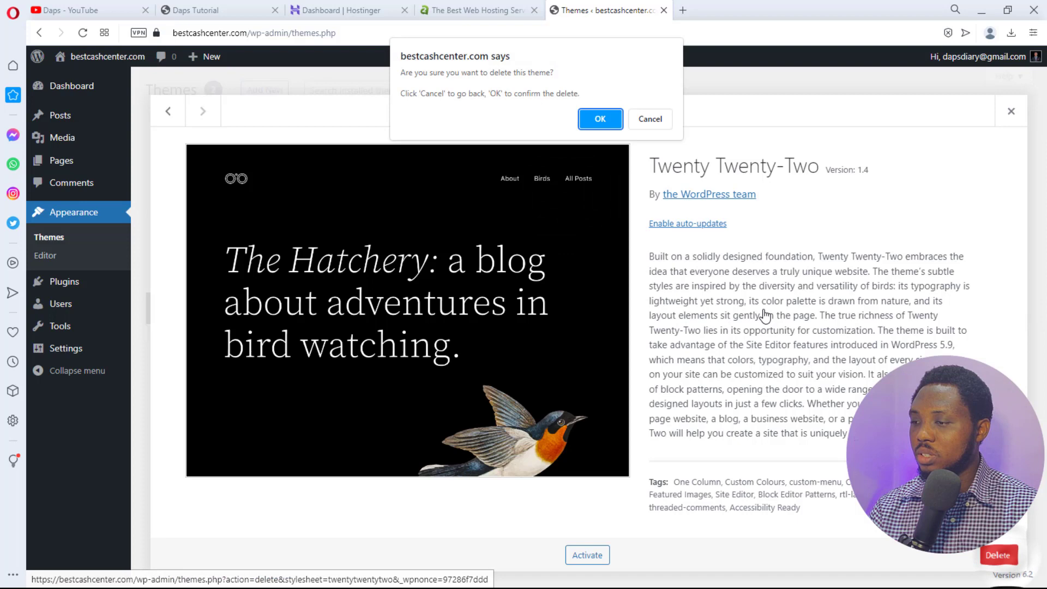
{"action": "left_click", "coordinate": [604, 120]}
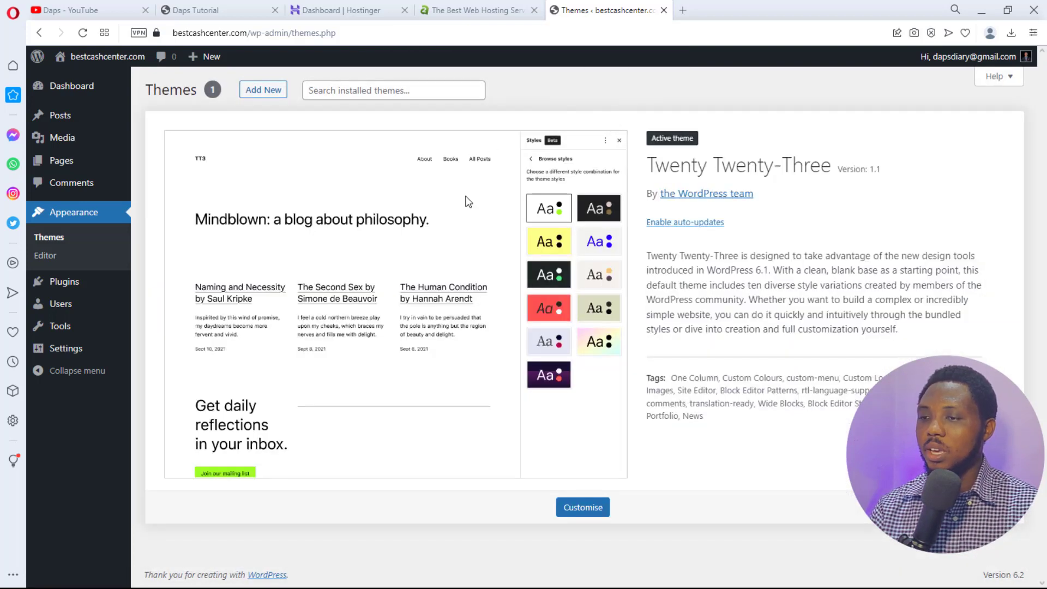
Open the bestcashcenter.com front page in a new browser tab and compare it with the finished highblogincome.com website
{"action": "right_click", "coordinate": [72, 80]}
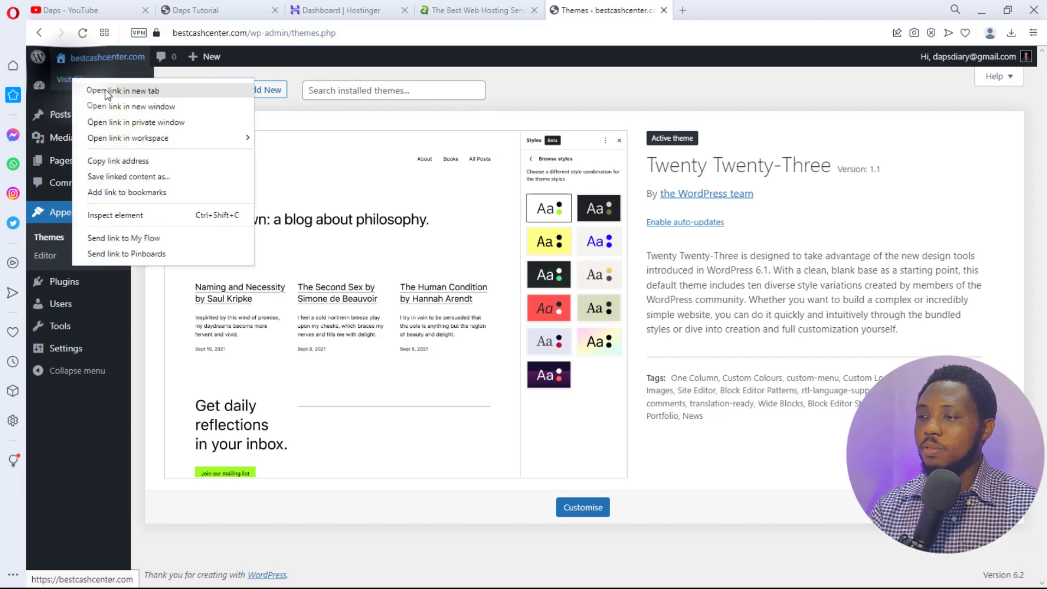
{"action": "left_click", "coordinate": [104, 89]}
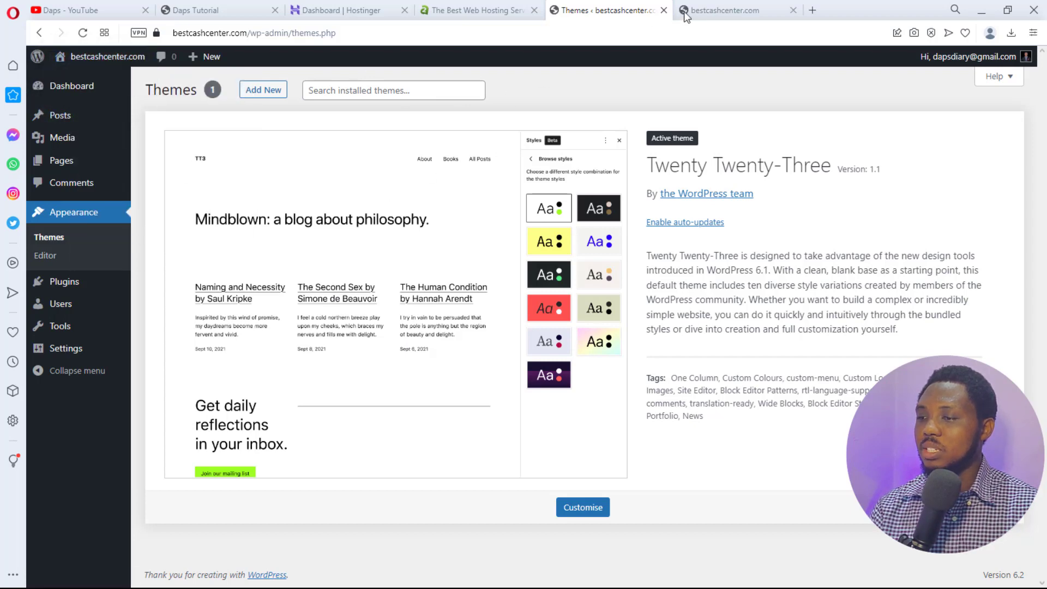
{"action": "left_click", "coordinate": [731, 10]}
{"action": "scroll", "coordinate": [362, 292], "scroll_direction": "down", "scroll_amount": 5}
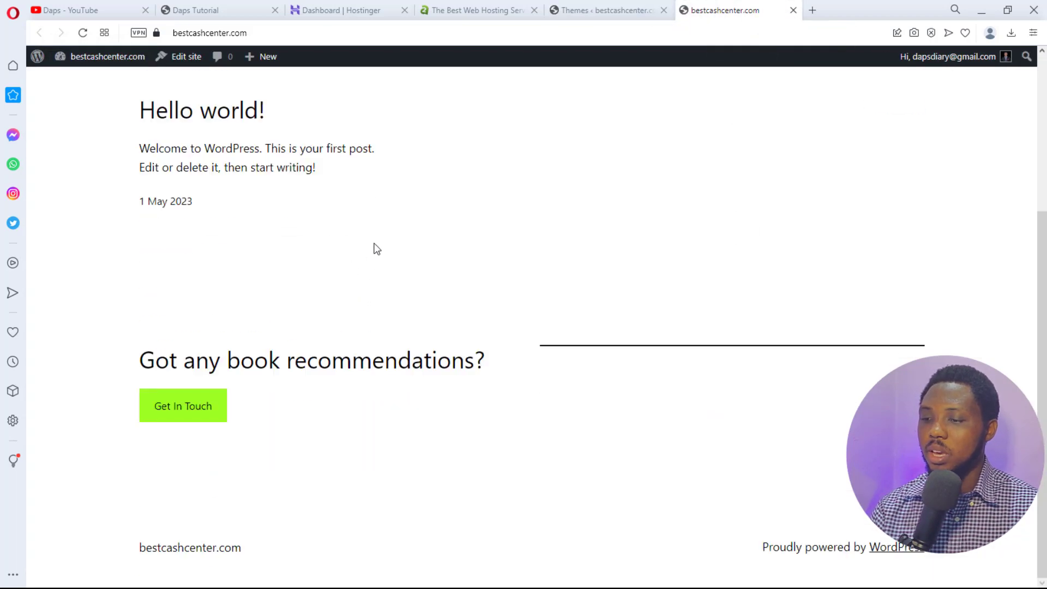
{"action": "left_click", "coordinate": [600, 10]}
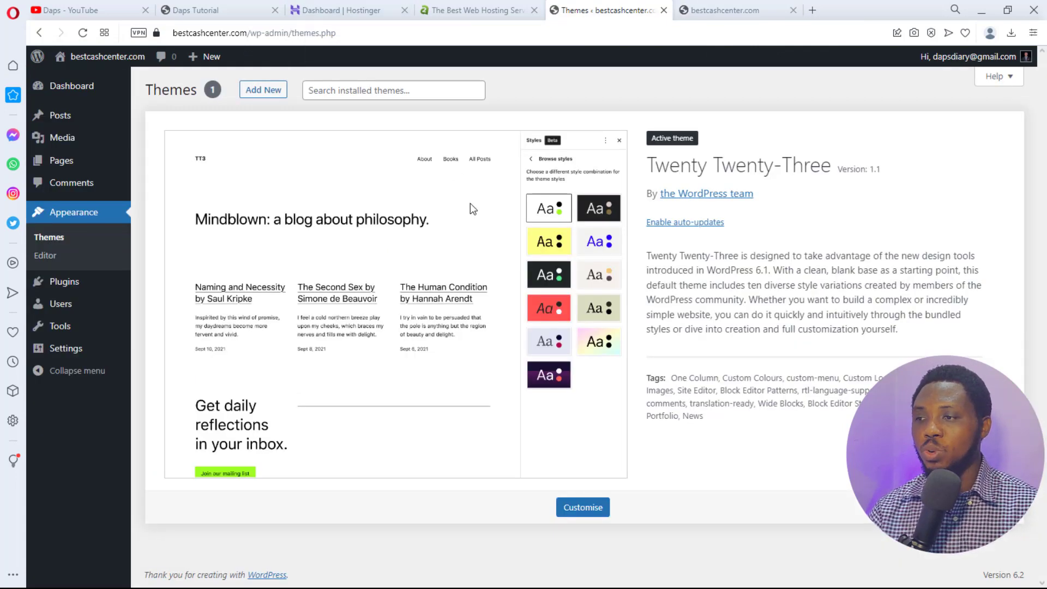
{"action": "left_click", "coordinate": [219, 2]}
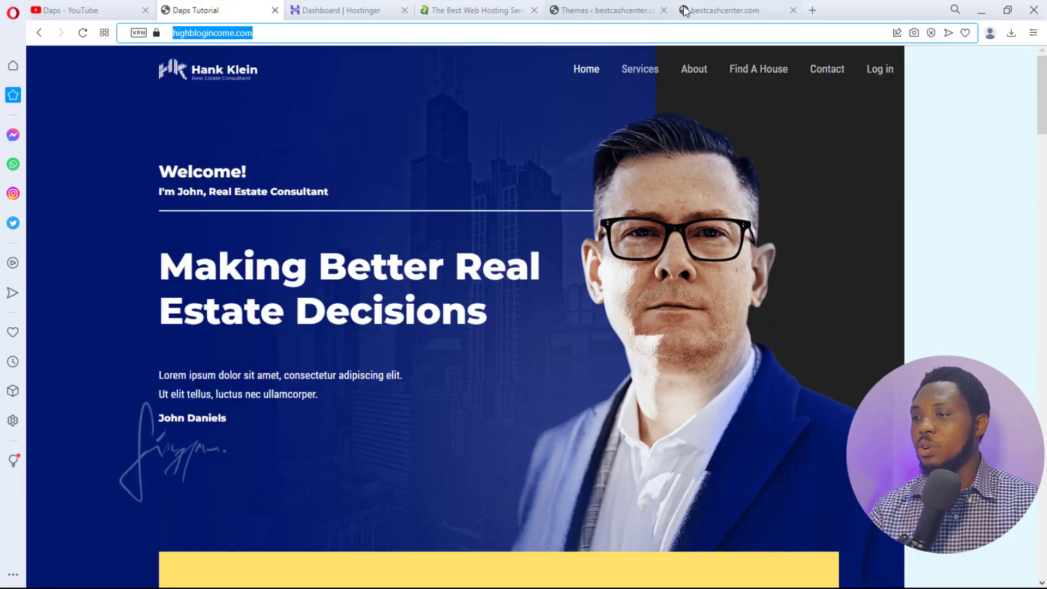
Install the Astra theme from the popular WordPress themes and activate it
{"action": "left_click", "coordinate": [622, 6]}
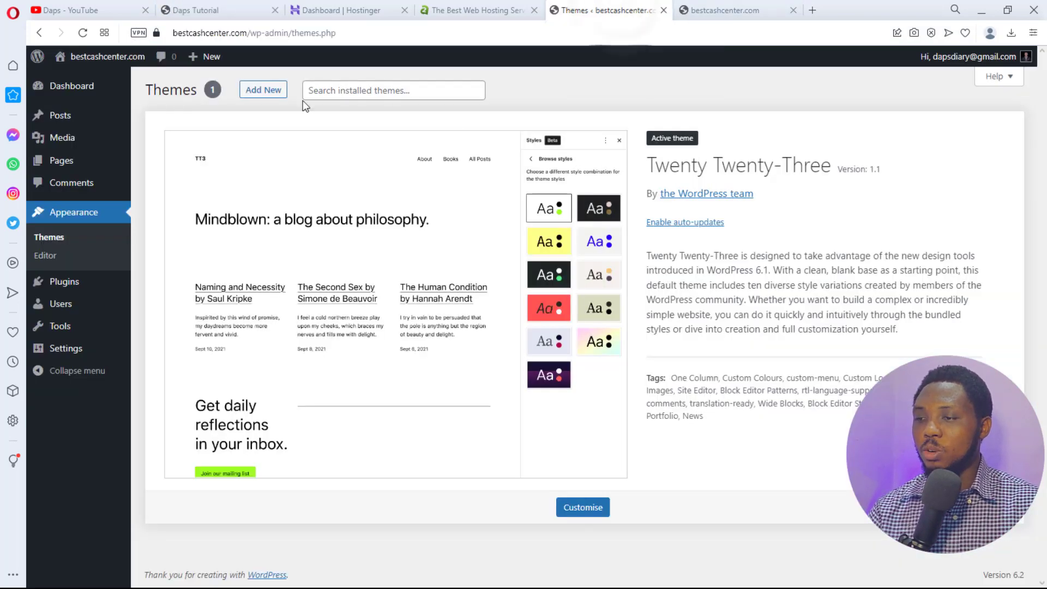
{"action": "left_click", "coordinate": [249, 93]}
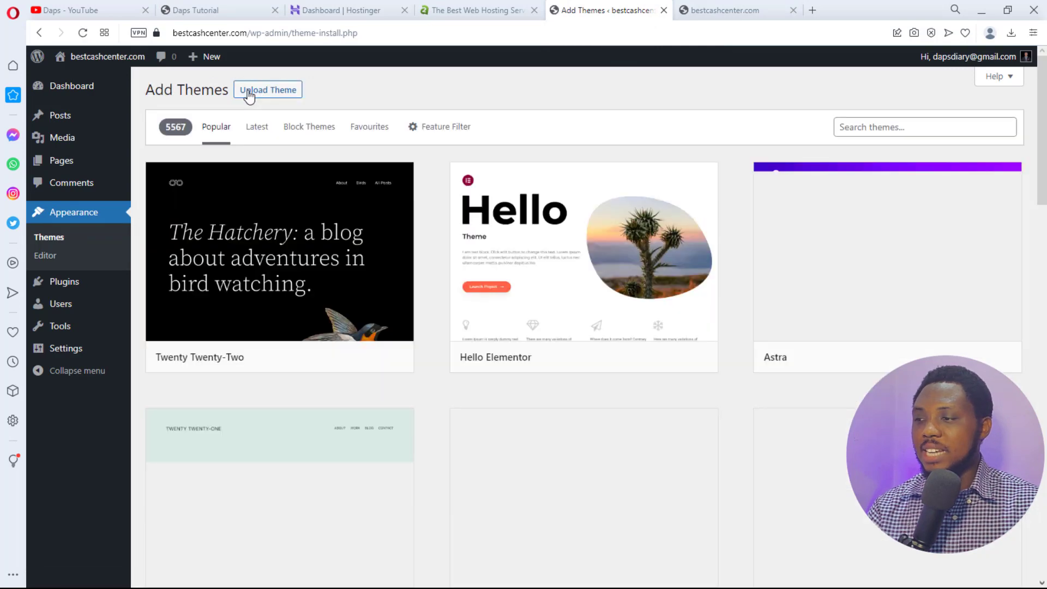
{"action": "mouse_move", "coordinate": [880, 294]}
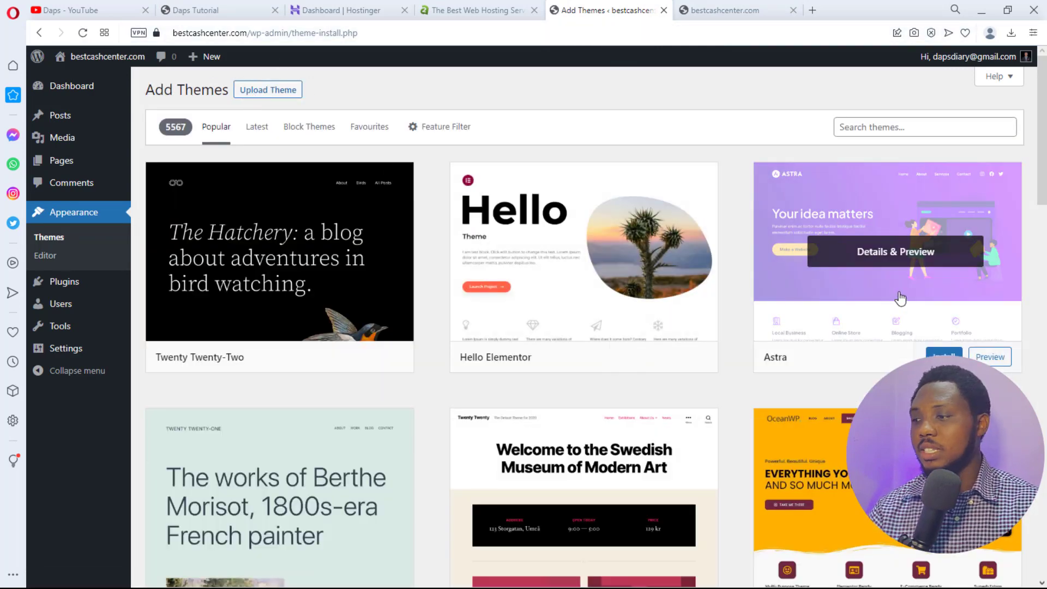
{"action": "left_click", "coordinate": [934, 356]}
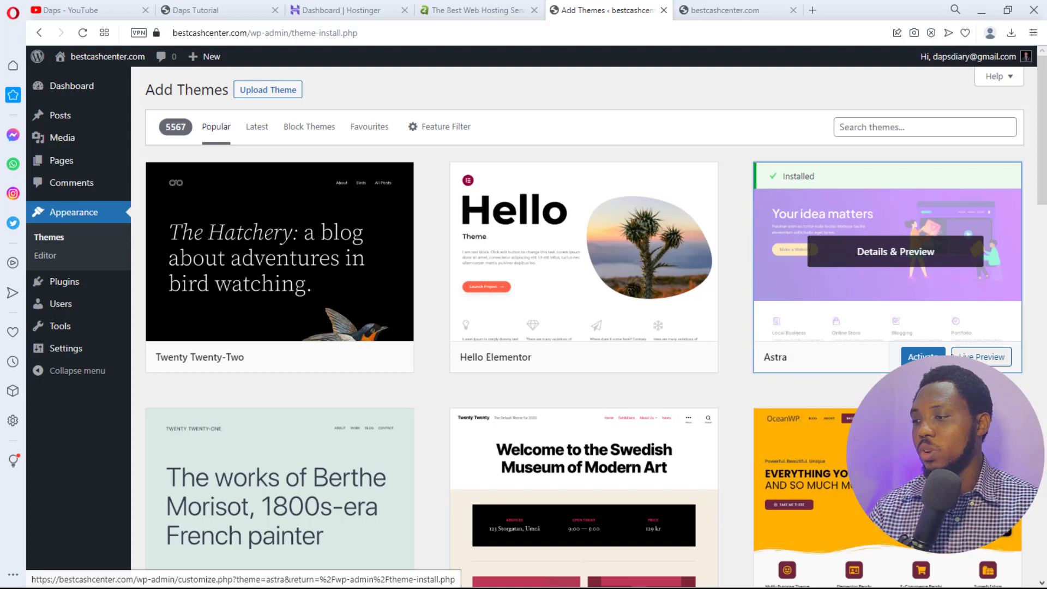
{"action": "left_click", "coordinate": [922, 358]}
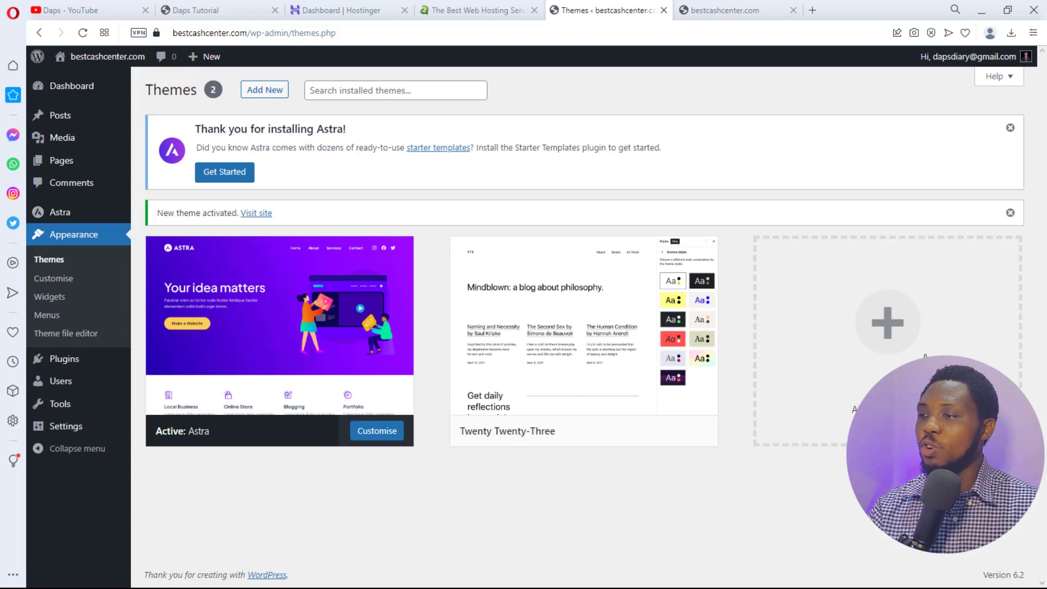
Reload the bestcashcenter.com front page to check its look with Astra, and return to the themes page
{"action": "left_click", "coordinate": [721, 9]}
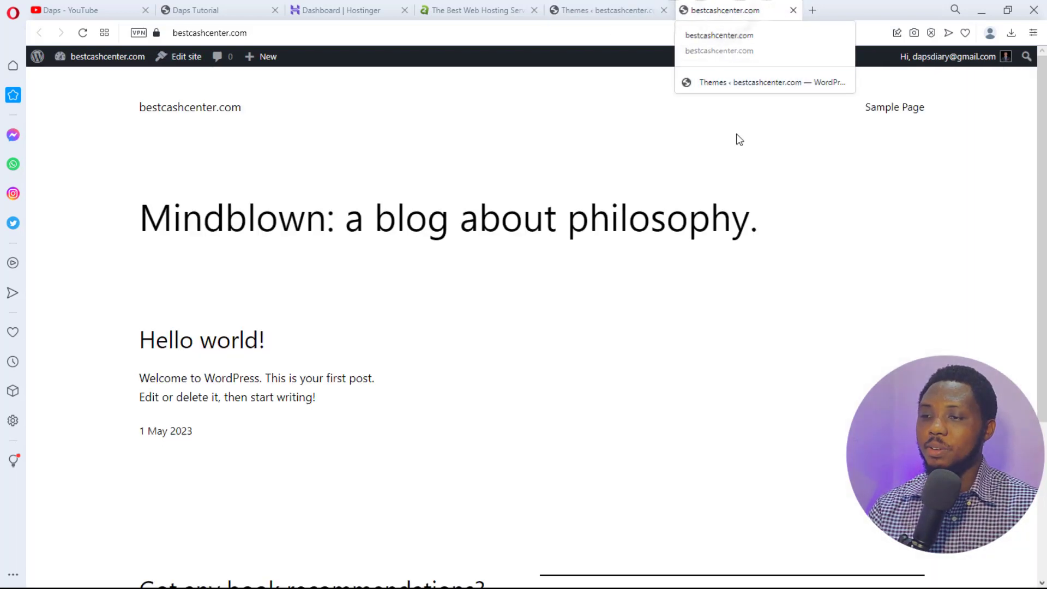
{"action": "left_click", "coordinate": [82, 33]}
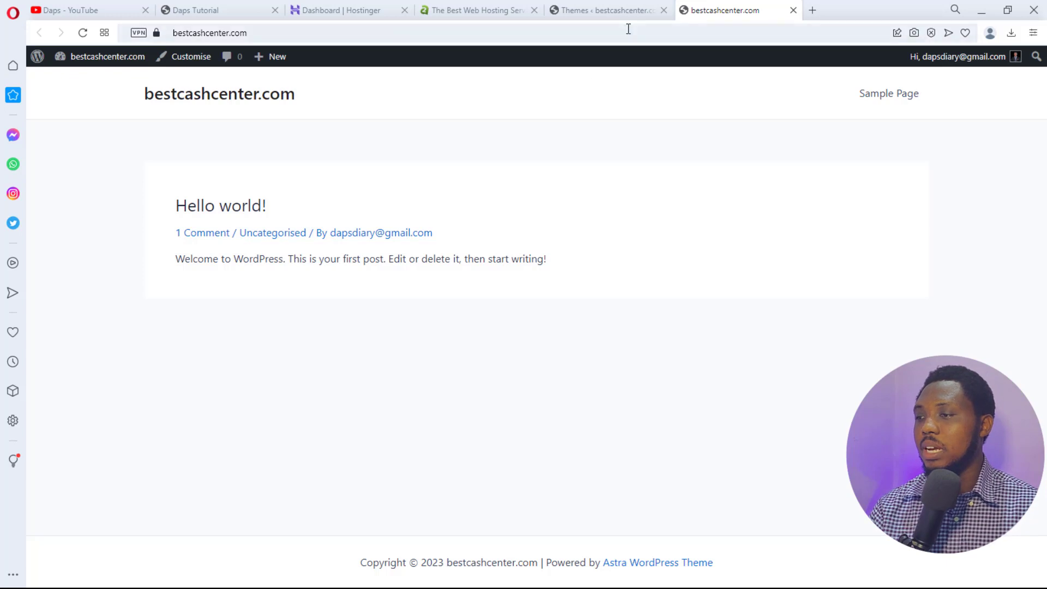
{"action": "left_click", "coordinate": [602, 10]}
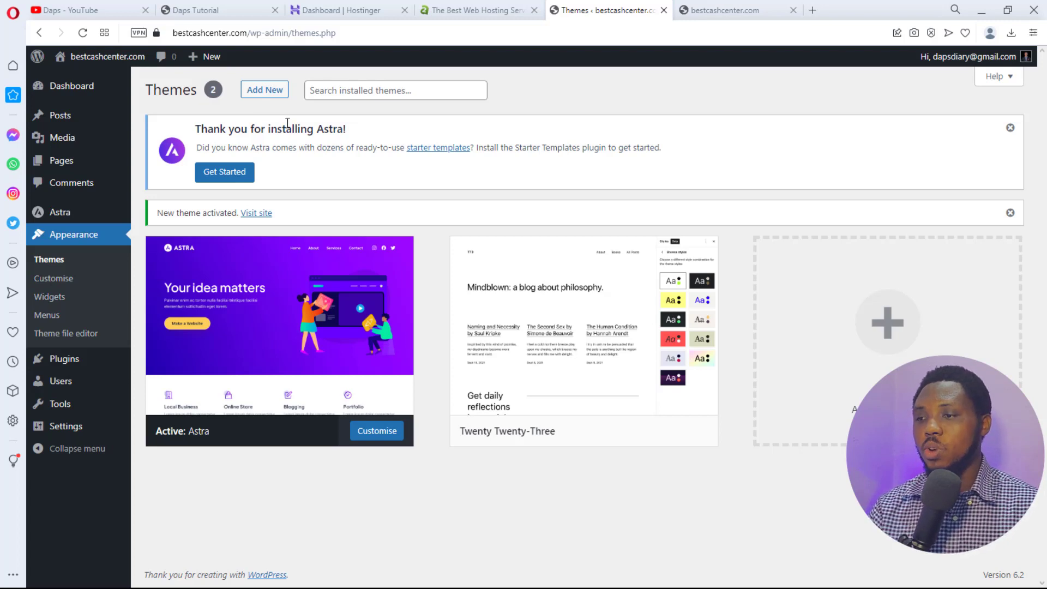
Install Astra's Starter Templates plugin, start building the website with it, and choose Elementor as the page builder
{"action": "left_click", "coordinate": [221, 173]}
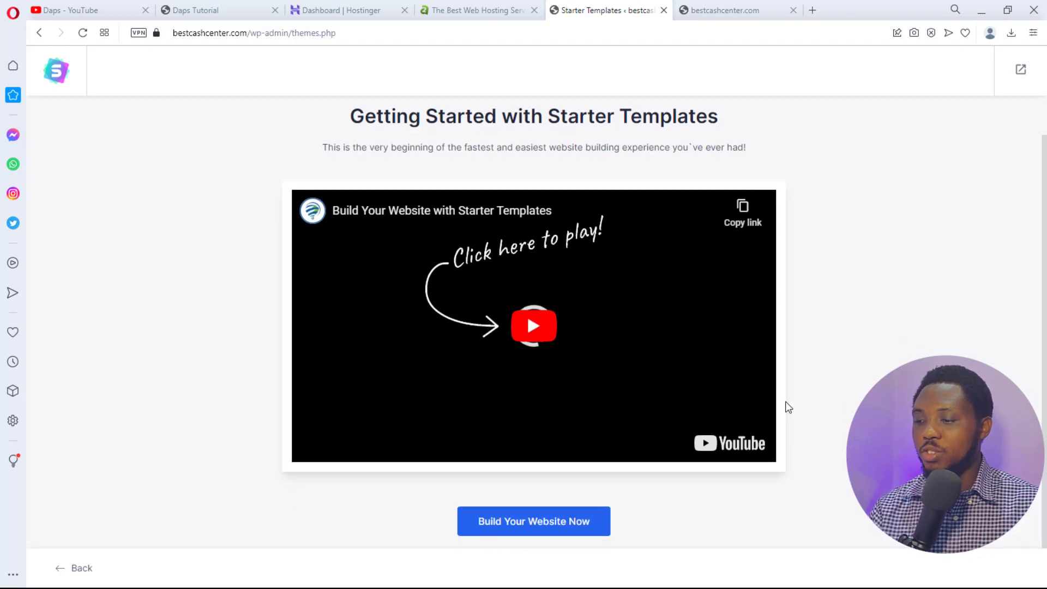
{"action": "left_click", "coordinate": [533, 523]}
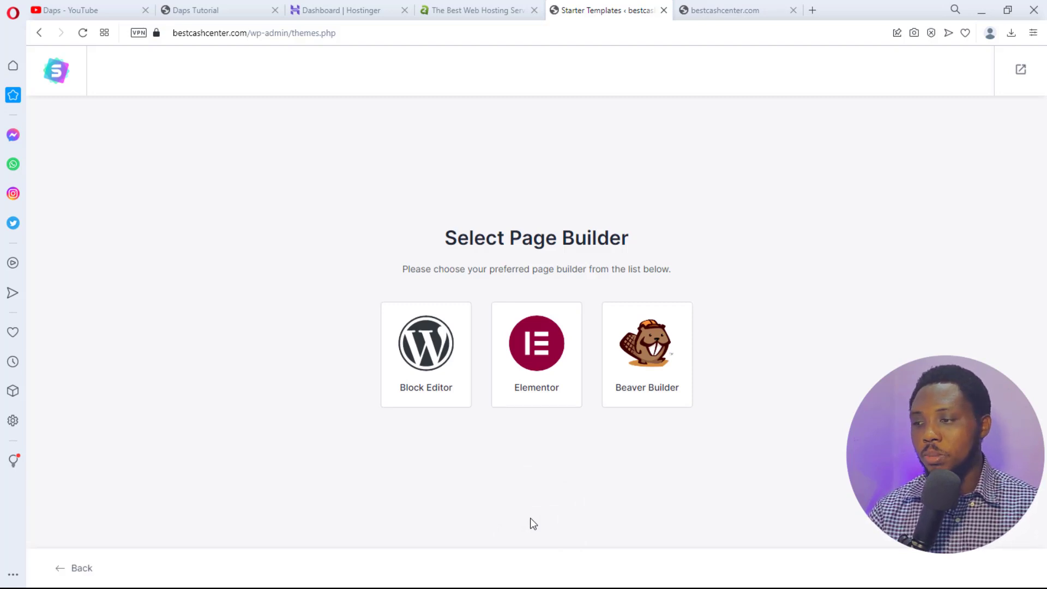
{"action": "left_click", "coordinate": [540, 375]}
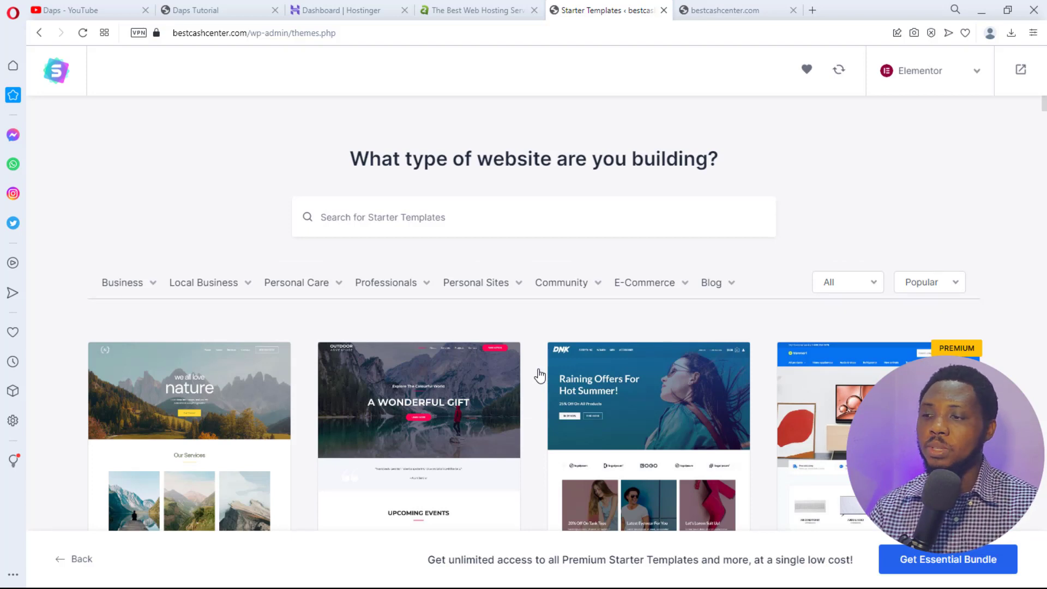
Search the starter templates for "real estate" and select the free Real Estate Consultant template
{"action": "left_click", "coordinate": [349, 217]}
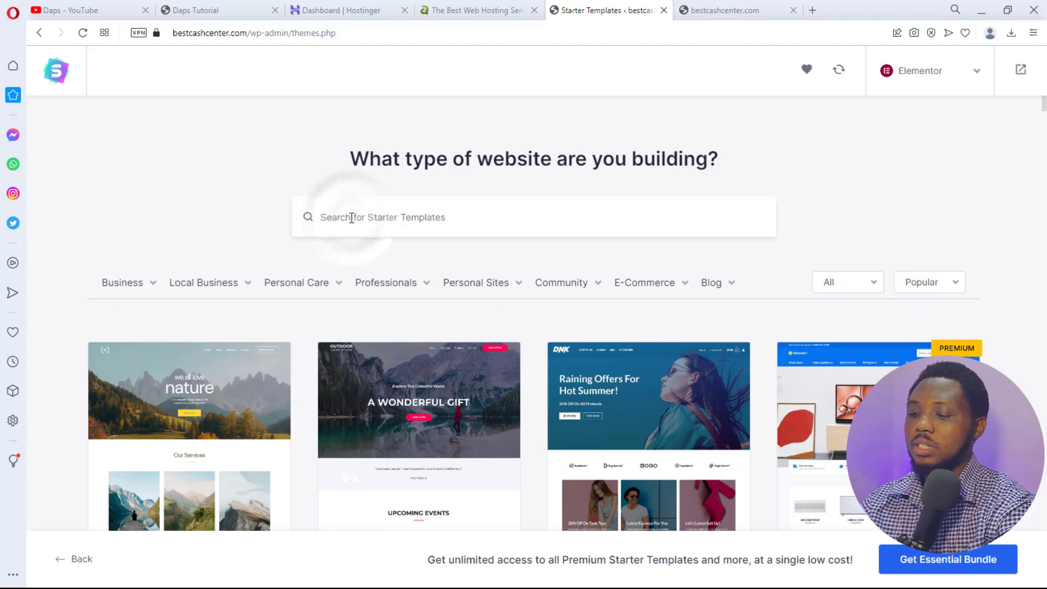
{"action": "type", "text": "real estate"}
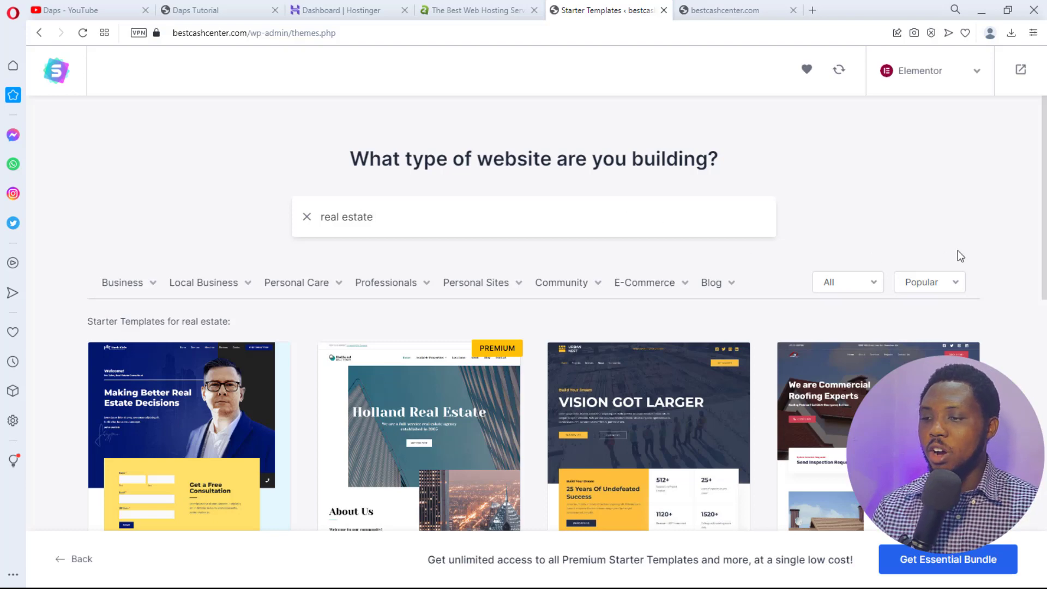
{"action": "scroll", "coordinate": [960, 256], "scroll_direction": "down", "scroll_amount": 5}
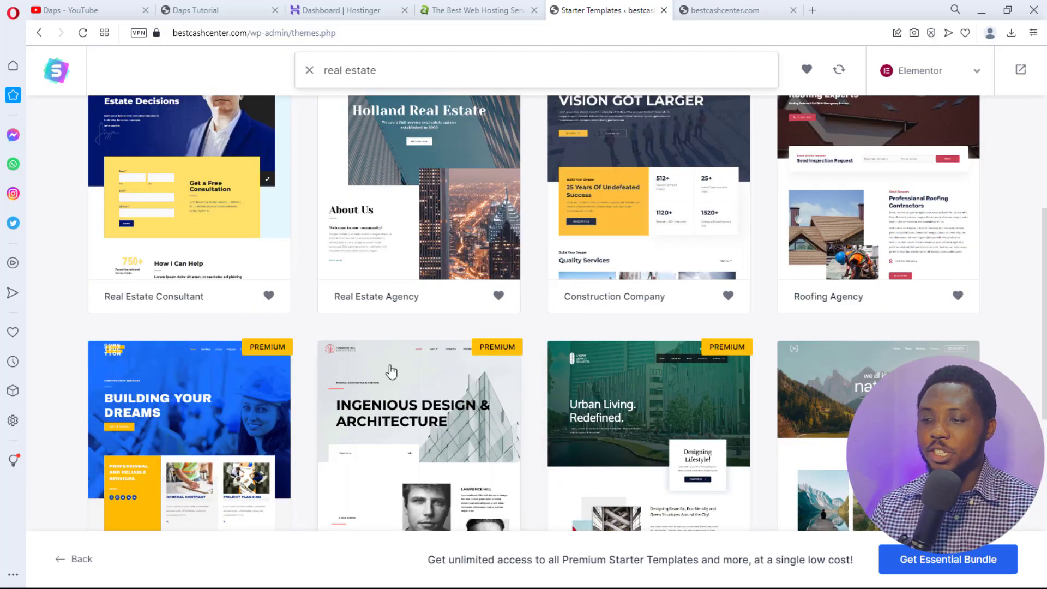
{"action": "scroll", "coordinate": [714, 363], "scroll_direction": "up", "scroll_amount": 4}
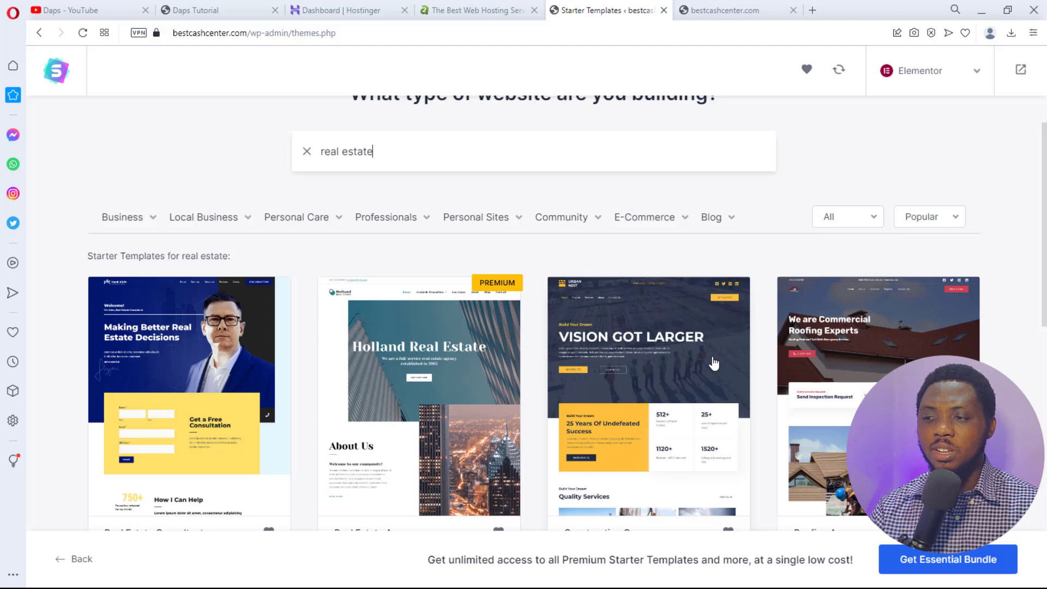
{"action": "scroll", "coordinate": [714, 363], "scroll_direction": "down", "scroll_amount": 2}
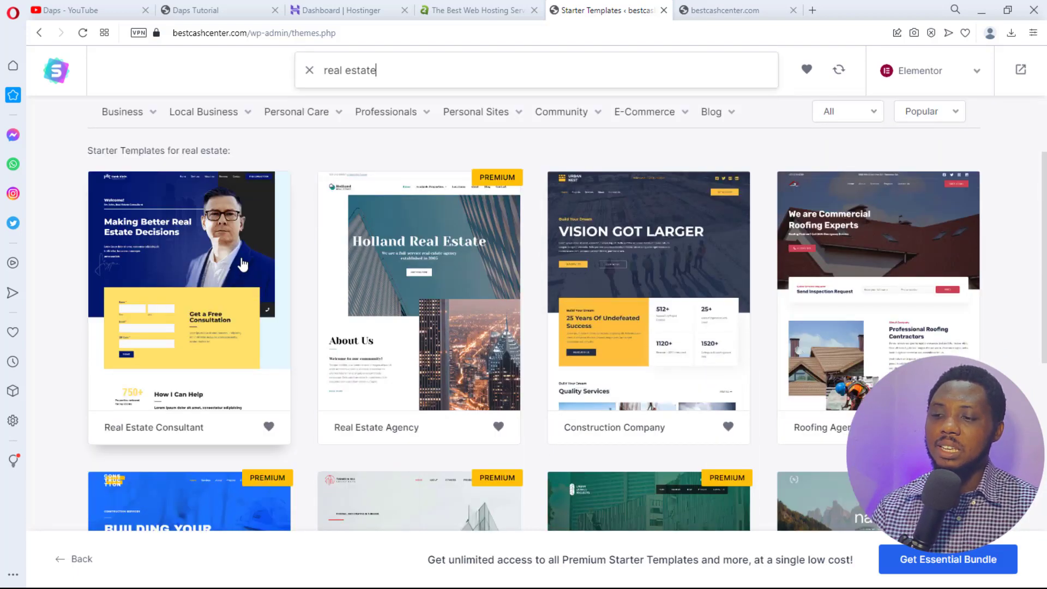
{"action": "scroll", "coordinate": [243, 264], "scroll_direction": "up", "scroll_amount": 2}
{"action": "scroll", "coordinate": [241, 267], "scroll_direction": "down", "scroll_amount": 3}
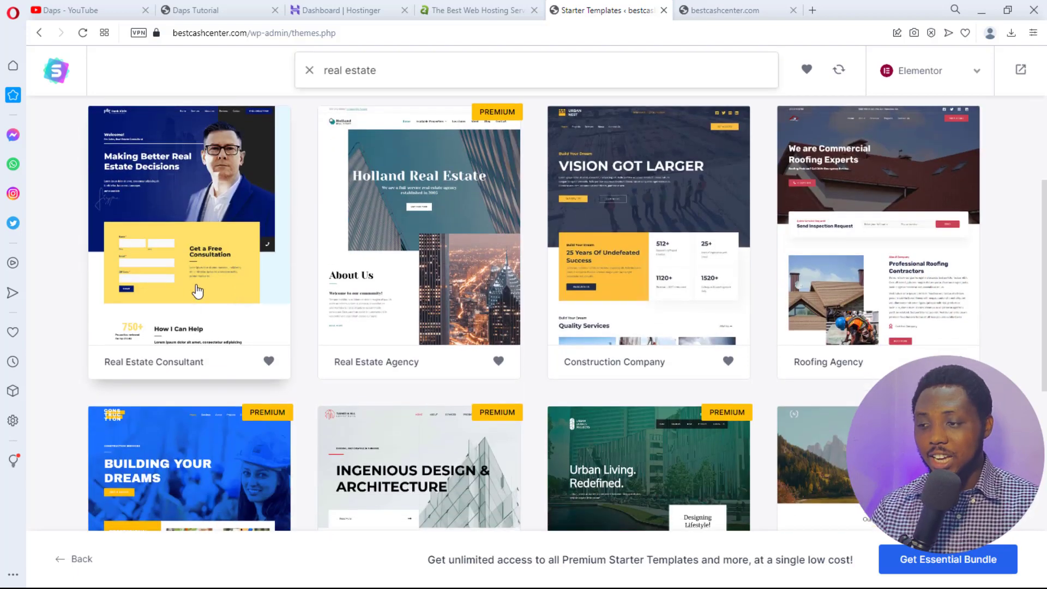
{"action": "scroll", "coordinate": [197, 292], "scroll_direction": "up", "scroll_amount": 3}
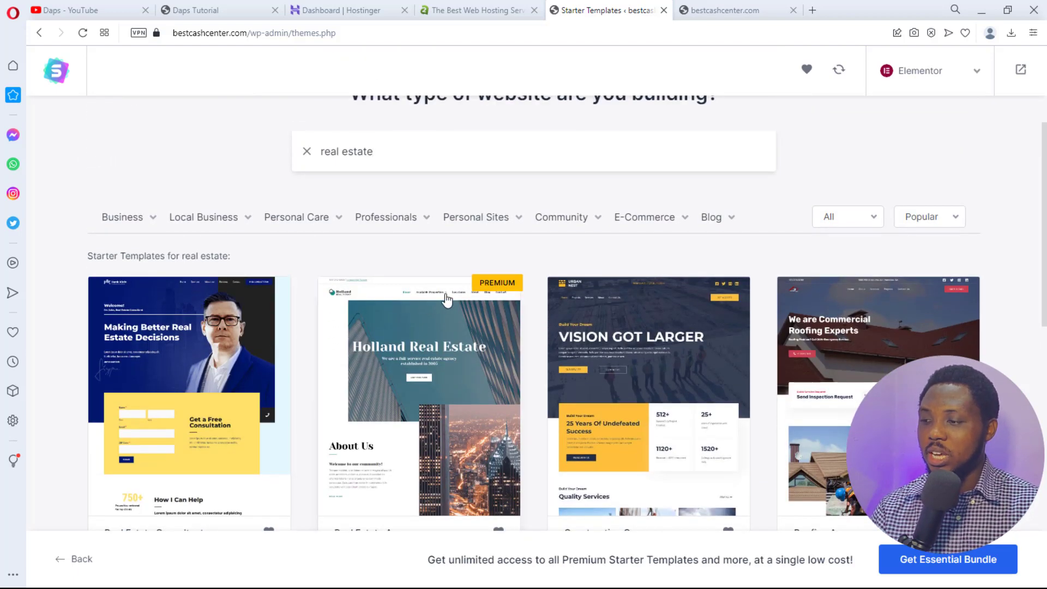
{"action": "scroll", "coordinate": [446, 299], "scroll_direction": "down", "scroll_amount": 2}
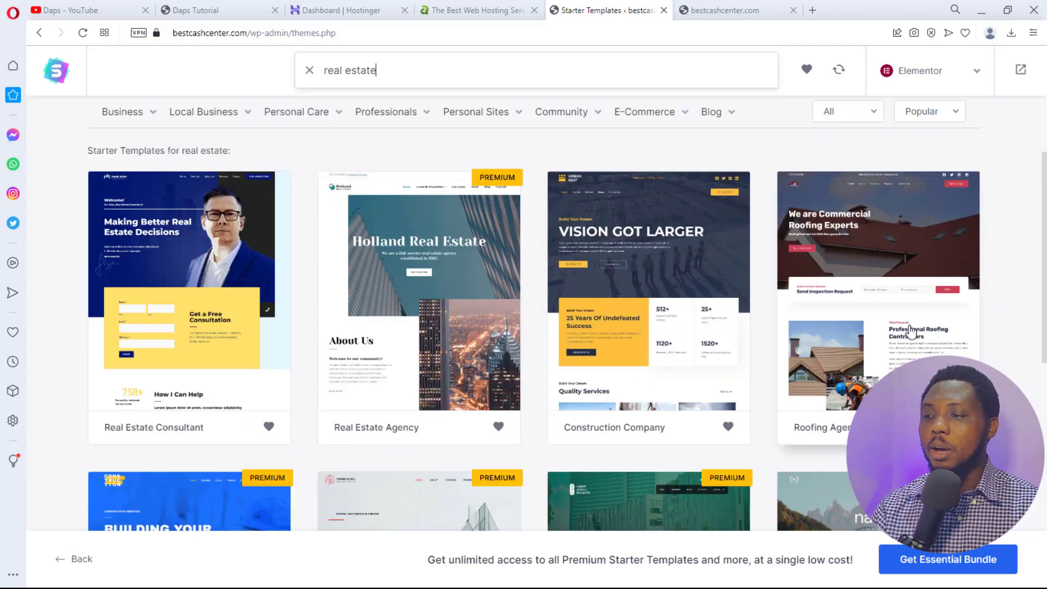
{"action": "left_click", "coordinate": [199, 309]}
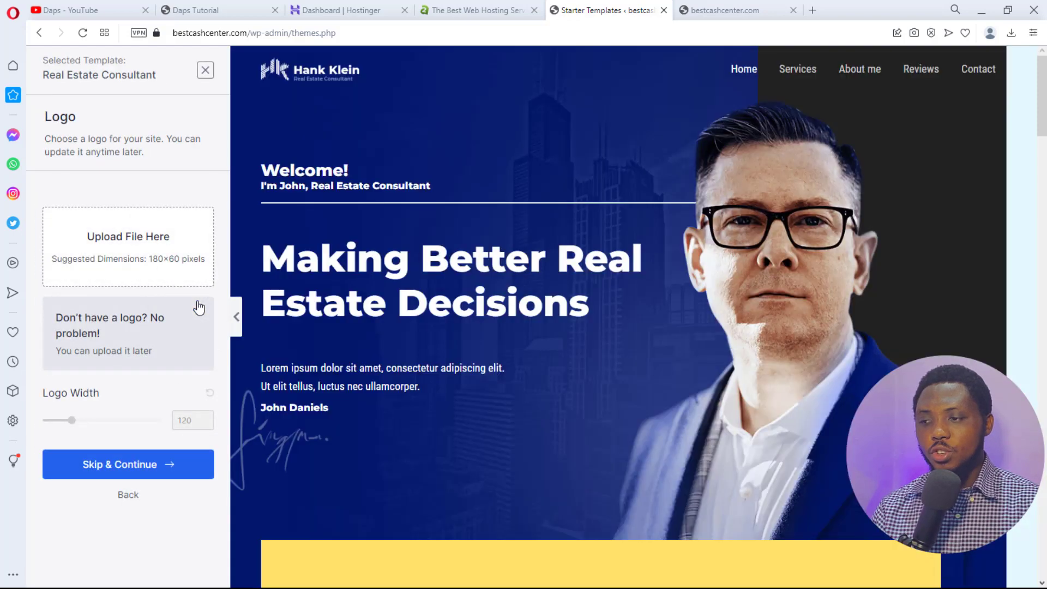
Look through the Real Estate Consultant template preview and continue without uploading a logo
{"action": "scroll", "coordinate": [695, 257], "scroll_direction": "down", "scroll_amount": 14}
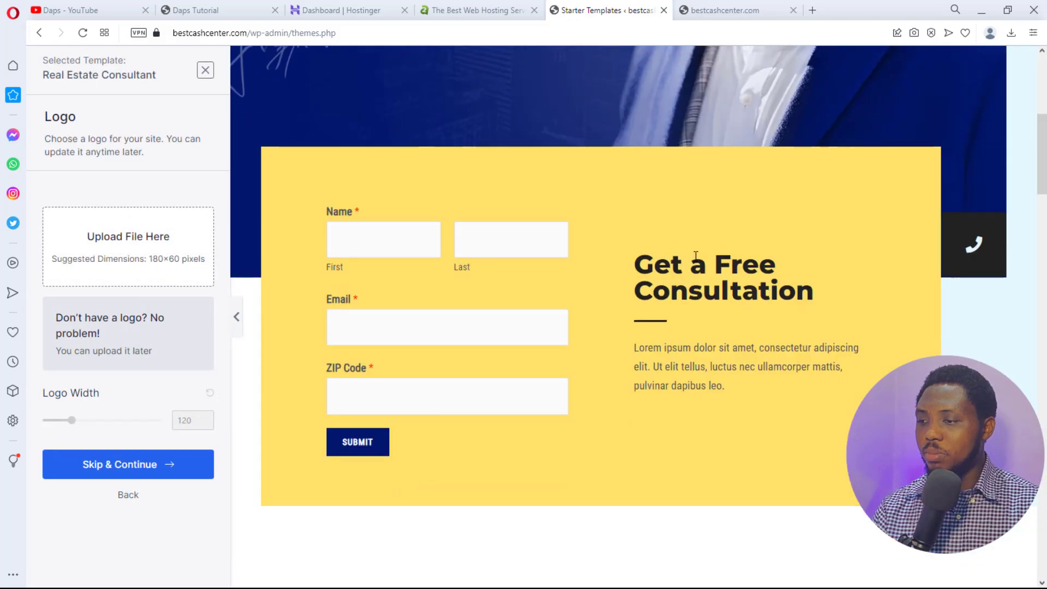
{"action": "scroll", "coordinate": [695, 257], "scroll_direction": "down", "scroll_amount": 15}
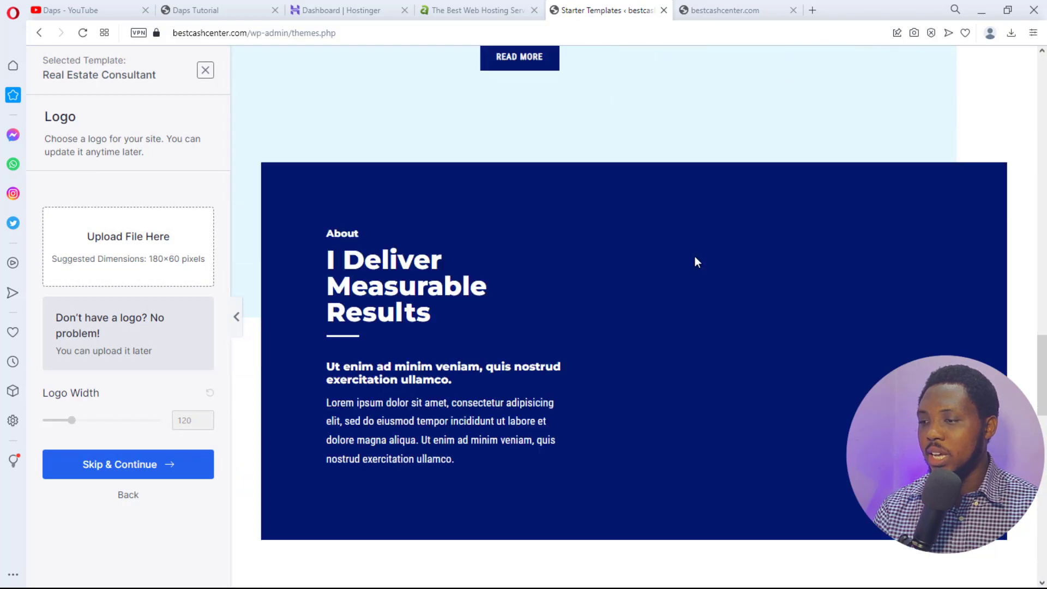
{"action": "scroll", "coordinate": [695, 258], "scroll_direction": "down", "scroll_amount": 8}
{"action": "scroll", "coordinate": [696, 256], "scroll_direction": "up", "scroll_amount": 18}
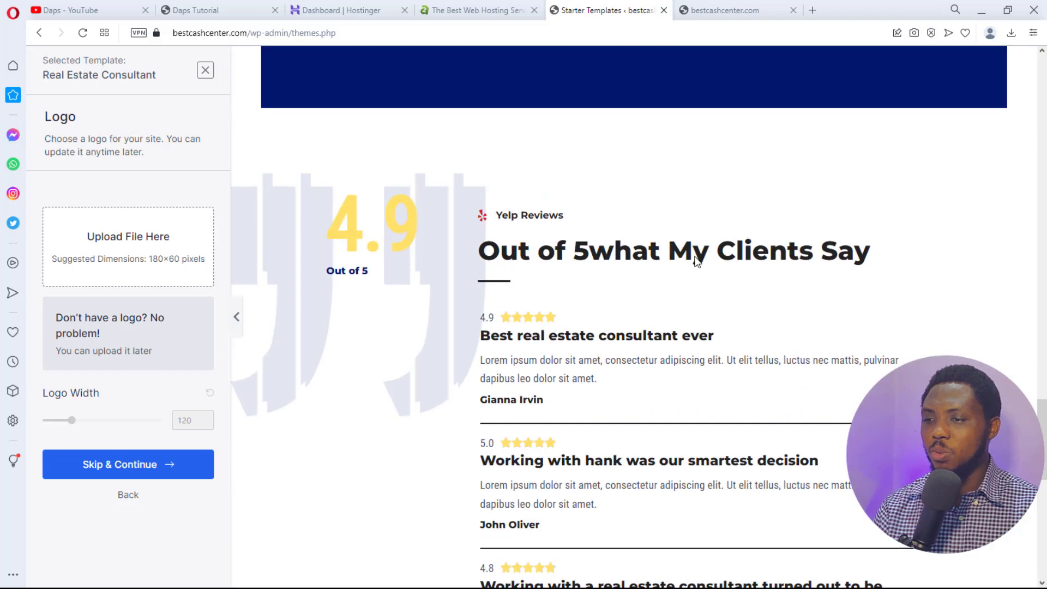
{"action": "scroll", "coordinate": [696, 257], "scroll_direction": "up", "scroll_amount": 8}
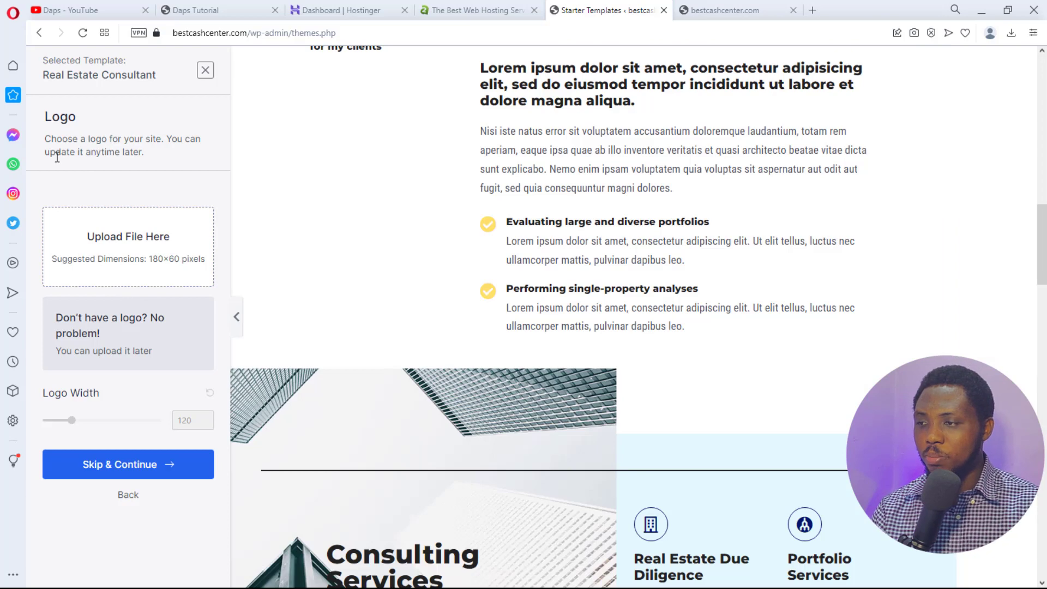
{"action": "left_click", "coordinate": [102, 467]}
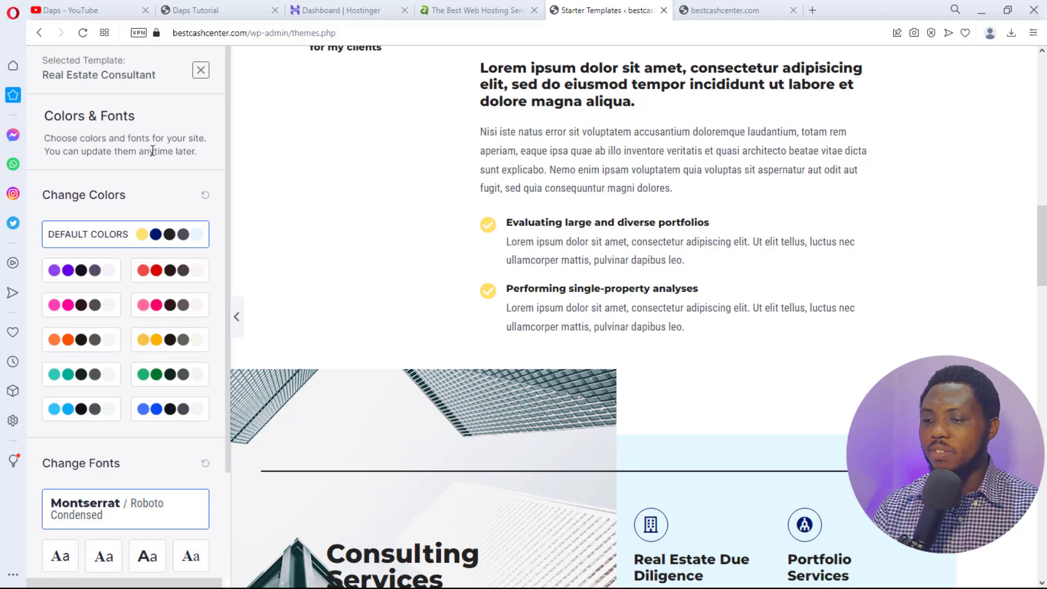
Keep the default colors and Montserrat / Roboto Condensed fonts, and build the website with all import options enabled and the personal details blank
{"action": "scroll", "coordinate": [152, 151], "scroll_direction": "down", "scroll_amount": 3}
{"action": "scroll", "coordinate": [149, 157], "scroll_direction": "up", "scroll_amount": 3}
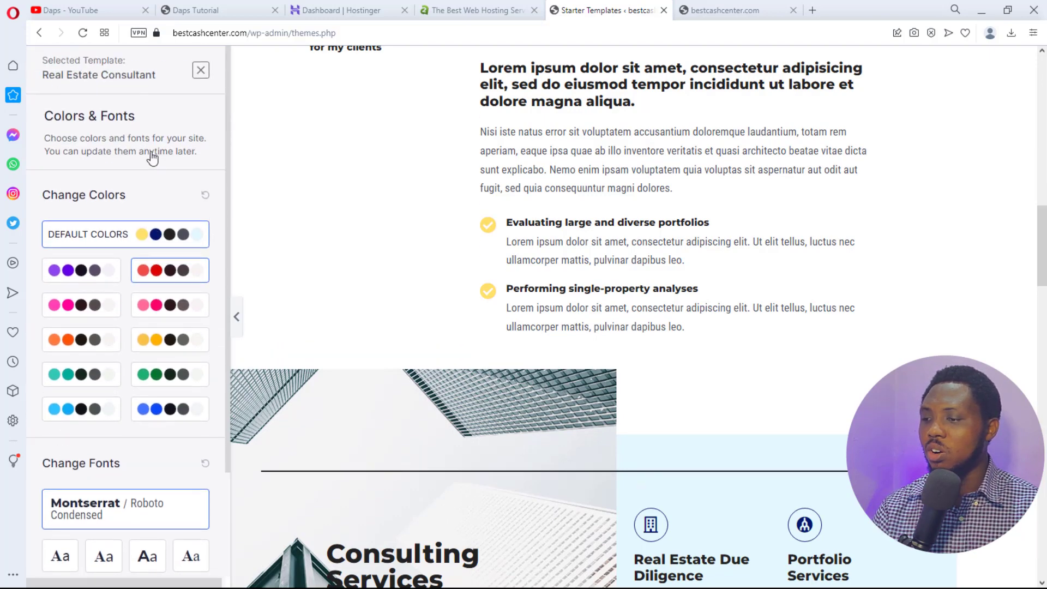
{"action": "scroll", "coordinate": [593, 214], "scroll_direction": "up", "scroll_amount": 10}
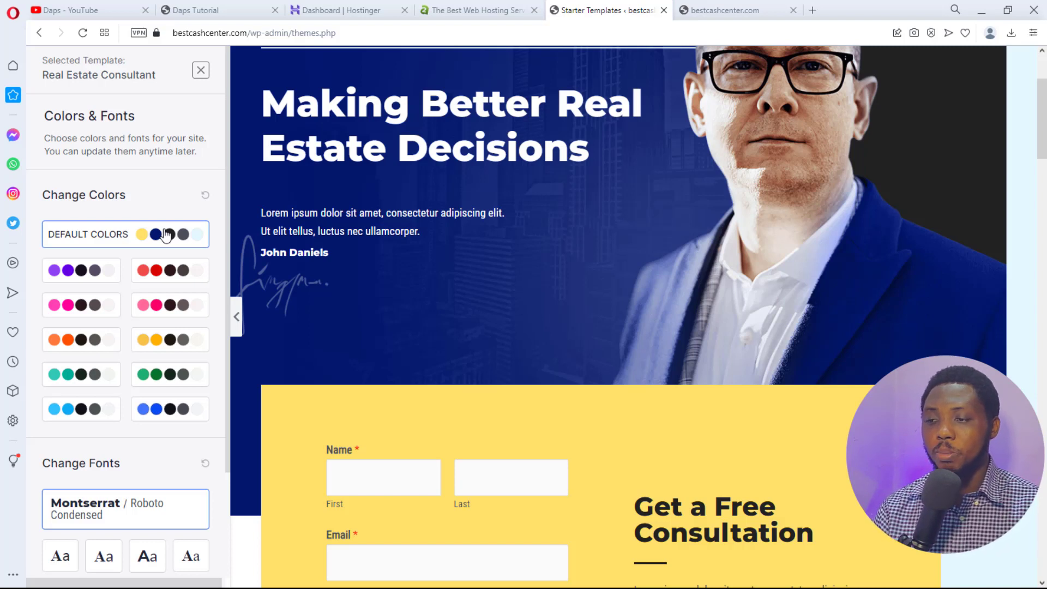
{"action": "scroll", "coordinate": [196, 251], "scroll_direction": "down", "scroll_amount": 3}
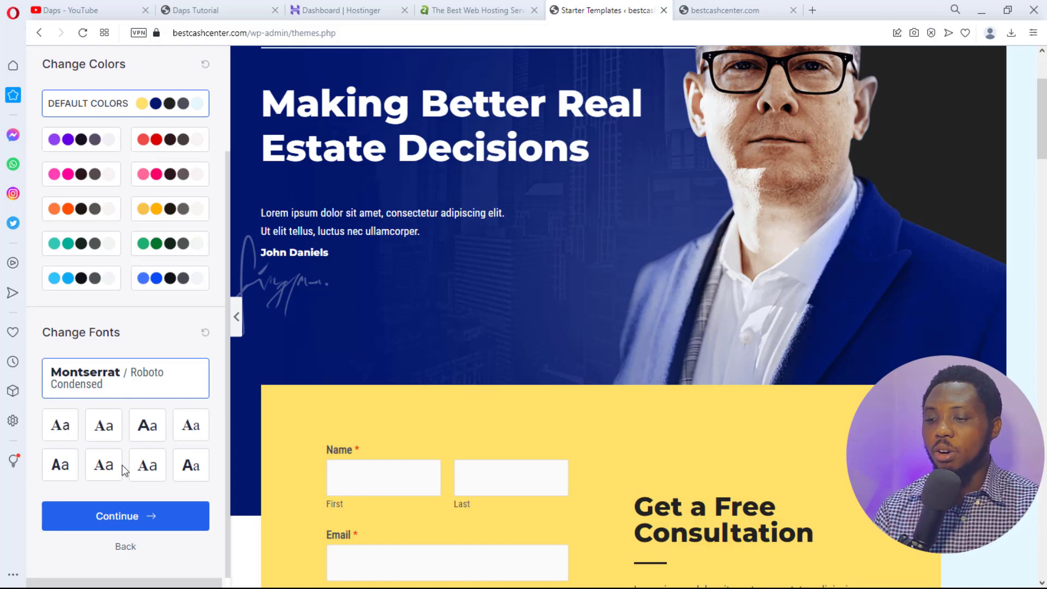
{"action": "left_click", "coordinate": [119, 519]}
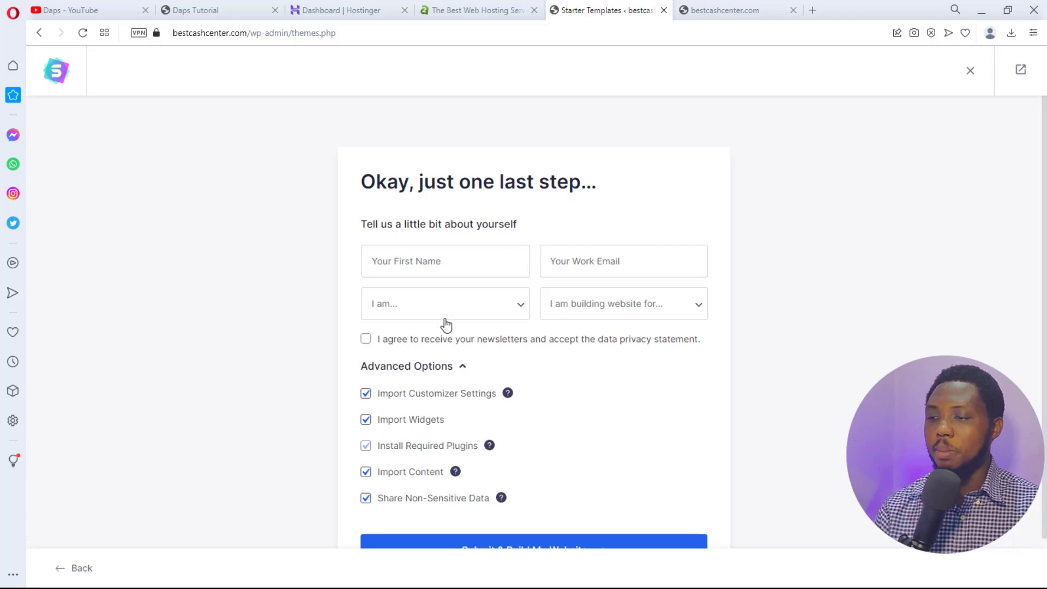
{"action": "scroll", "coordinate": [531, 501], "scroll_direction": "down", "scroll_amount": 1}
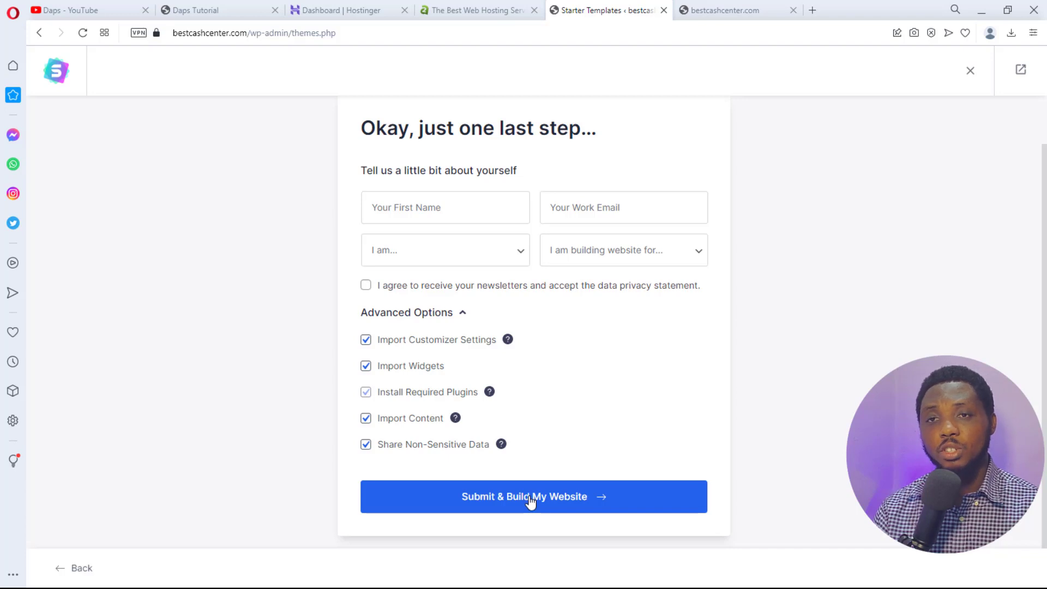
{"action": "left_click", "coordinate": [530, 502]}
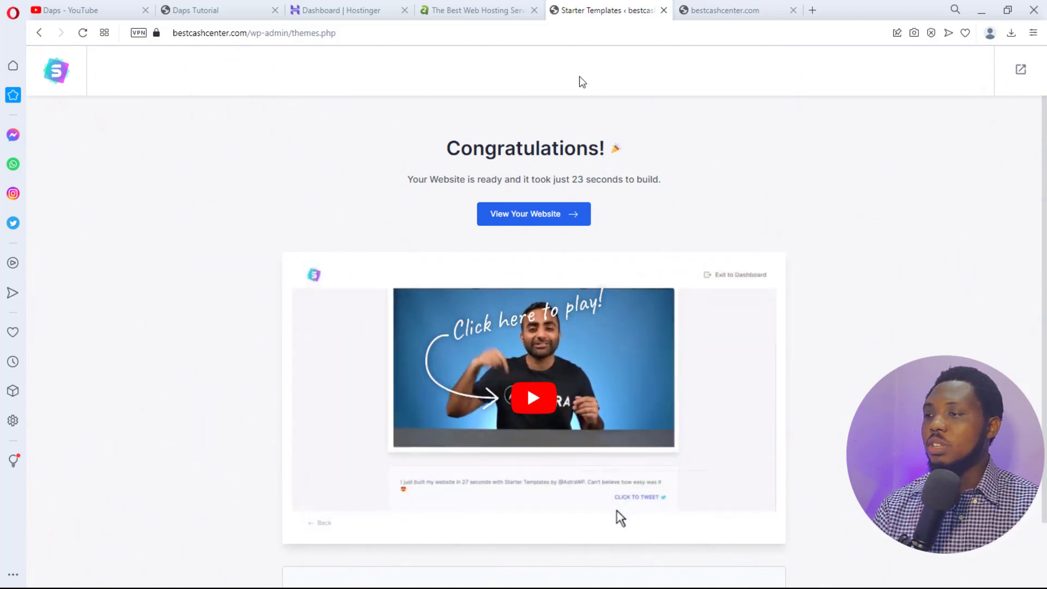
Reload the bestcashcenter.com front page and look over the imported Real Estate Consultant design
{"action": "left_click", "coordinate": [729, 12]}
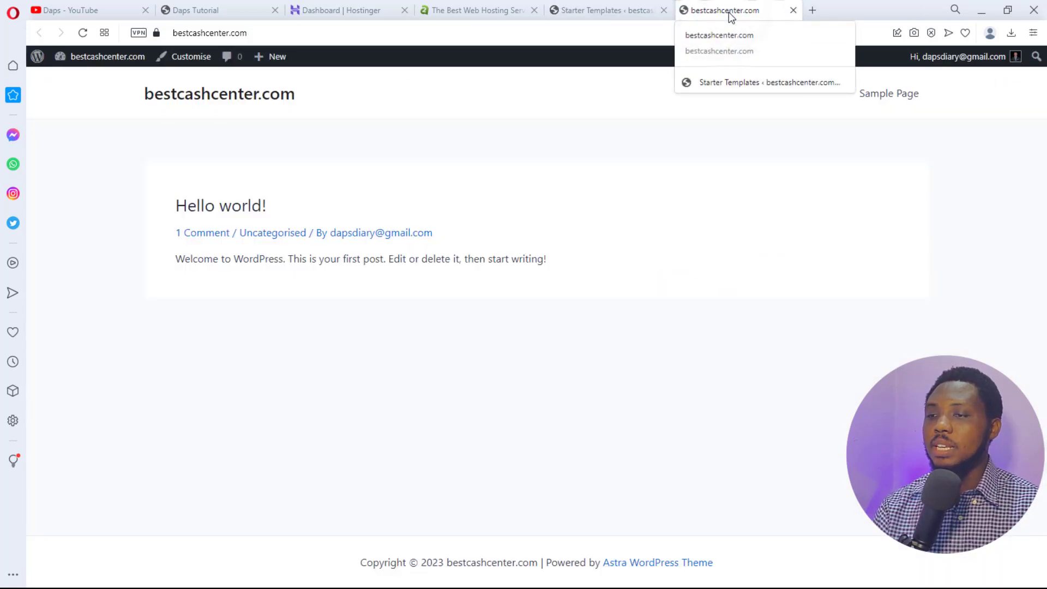
{"action": "left_click", "coordinate": [80, 34]}
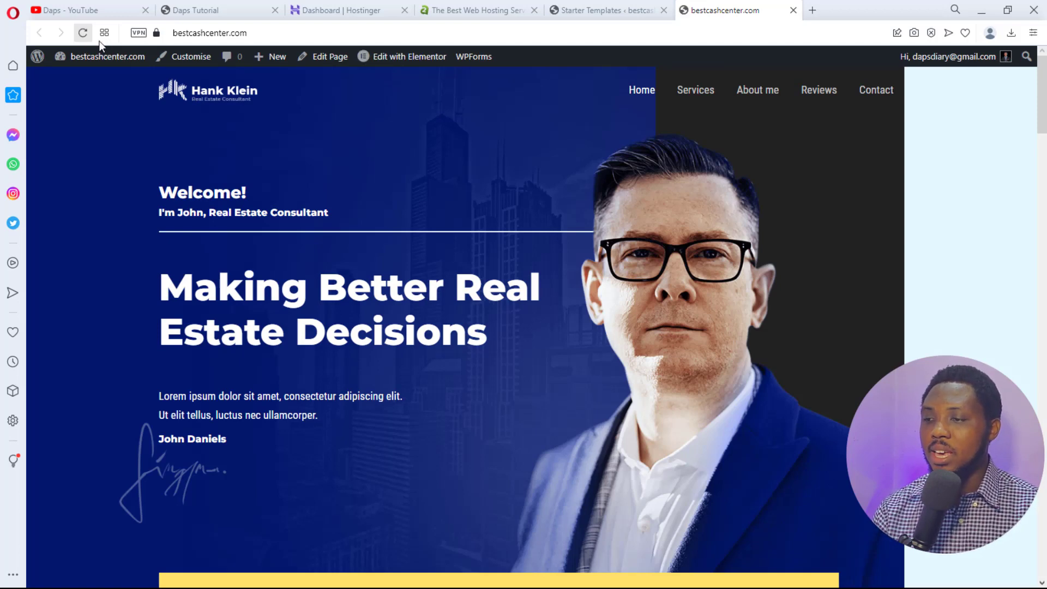
{"action": "scroll", "coordinate": [391, 245], "scroll_direction": "down", "scroll_amount": 10}
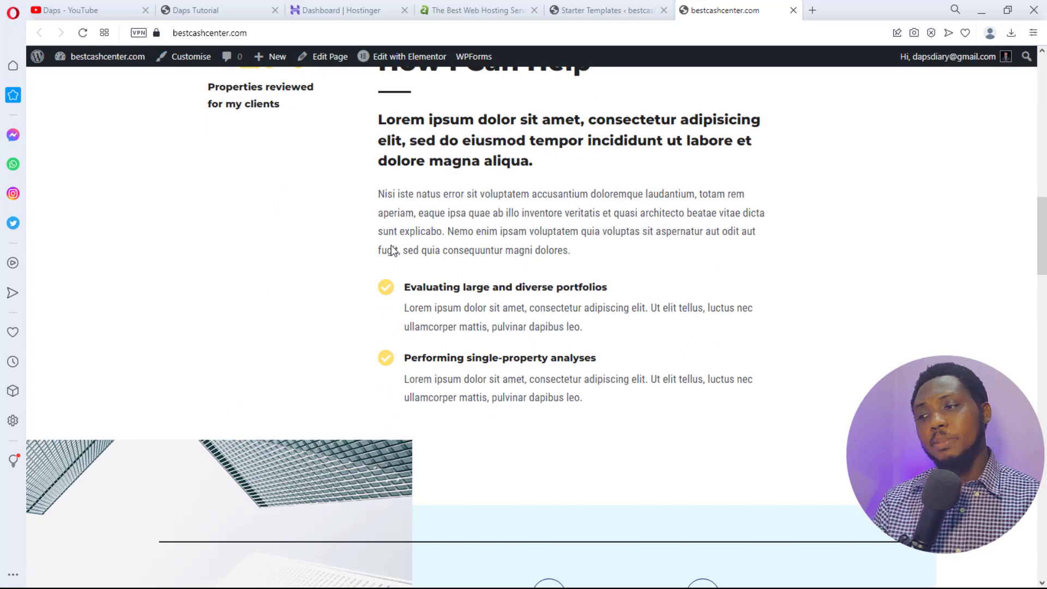
{"action": "scroll", "coordinate": [391, 244], "scroll_direction": "up", "scroll_amount": 15}
{"action": "scroll", "coordinate": [391, 248], "scroll_direction": "up", "scroll_amount": 2}
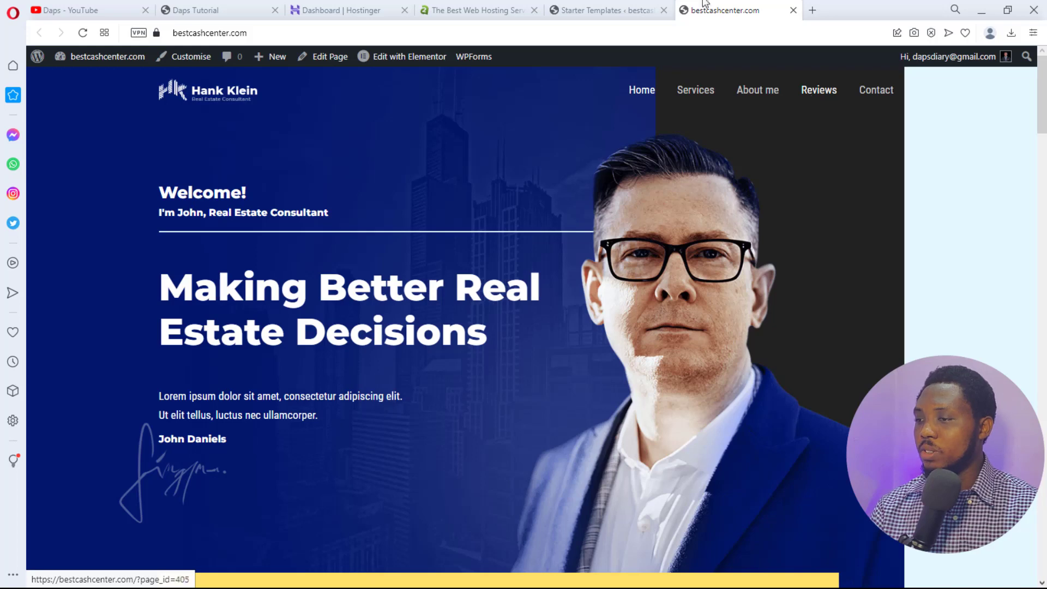
Leave the template wizard for the WordPress dashboard, and install and activate Estatik Real Estate Plugin, found by searching new plugins for "real estate"
{"action": "left_click", "coordinate": [595, 7]}
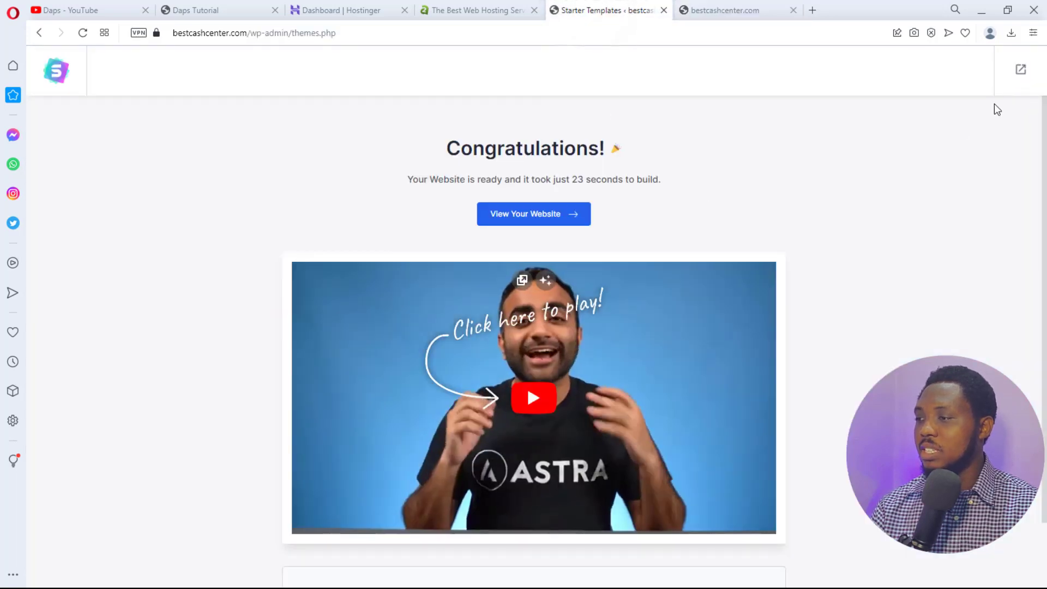
{"action": "left_click", "coordinate": [1020, 71]}
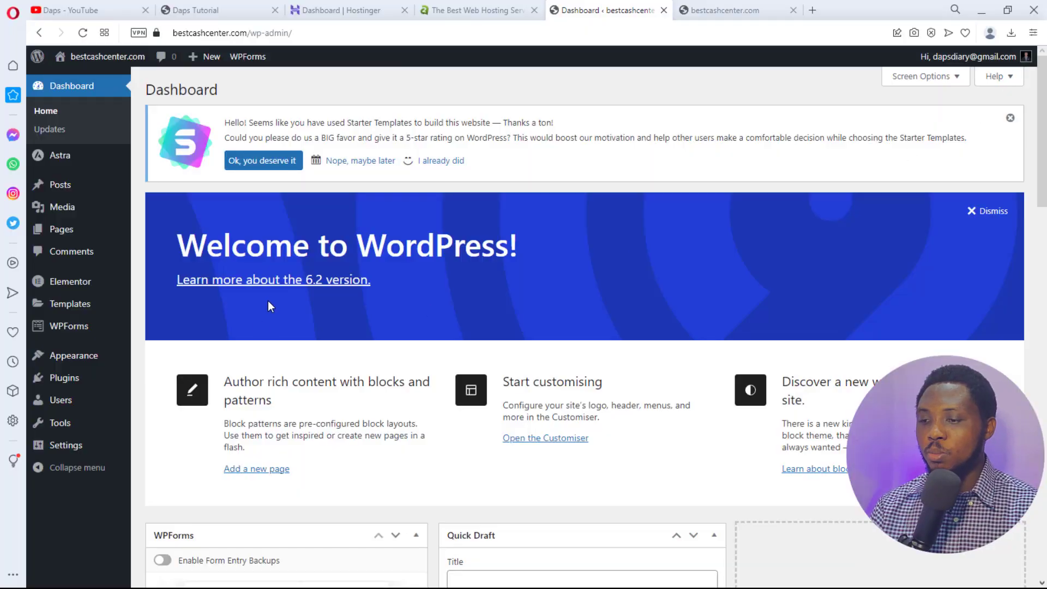
{"action": "mouse_move", "coordinate": [70, 381]}
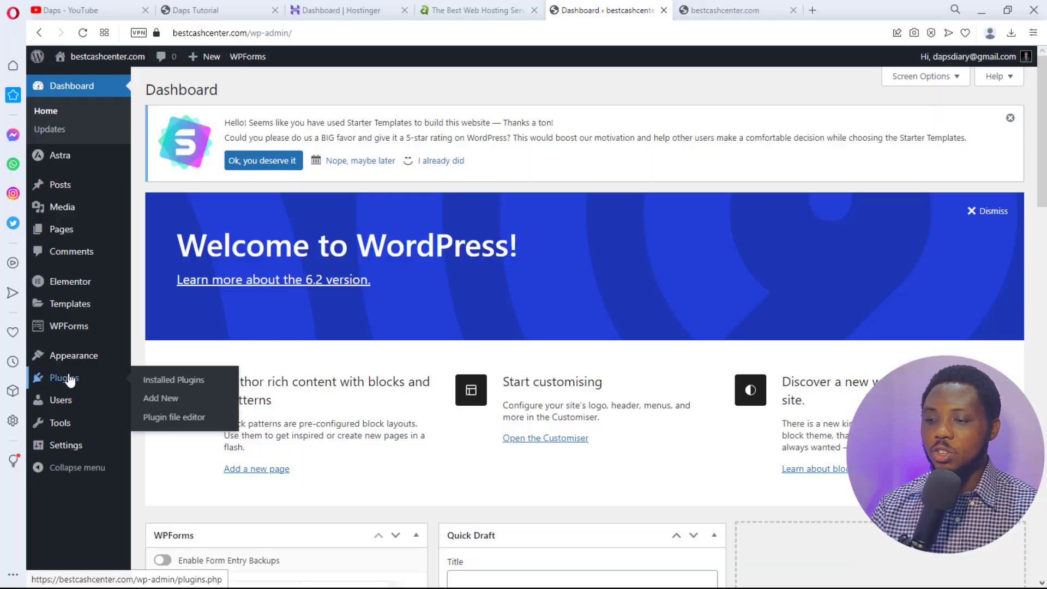
{"action": "left_click", "coordinate": [152, 401]}
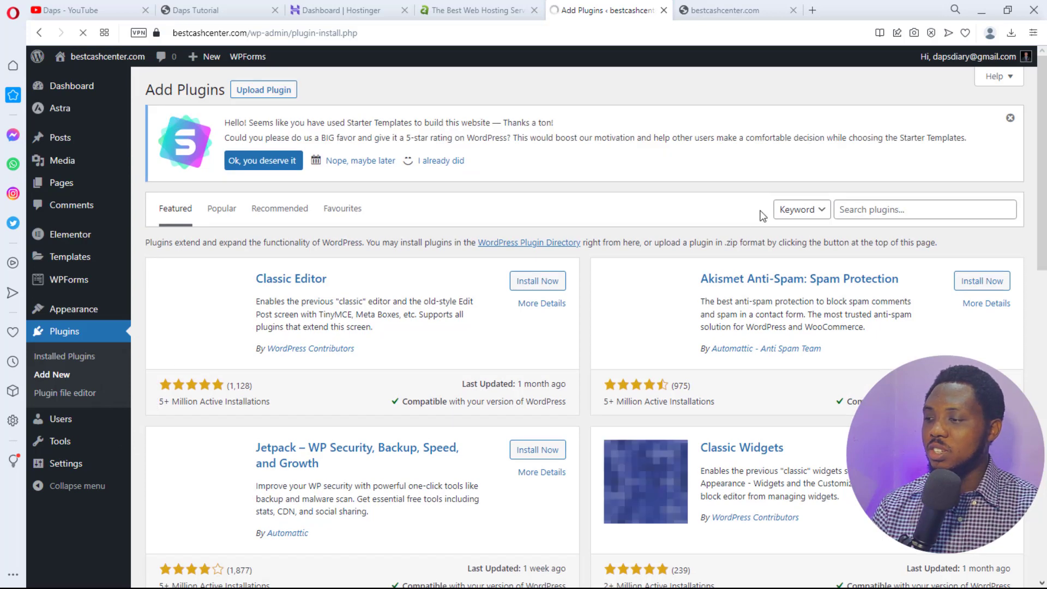
{"action": "left_click", "coordinate": [837, 209]}
{"action": "type", "text": "real estate"}
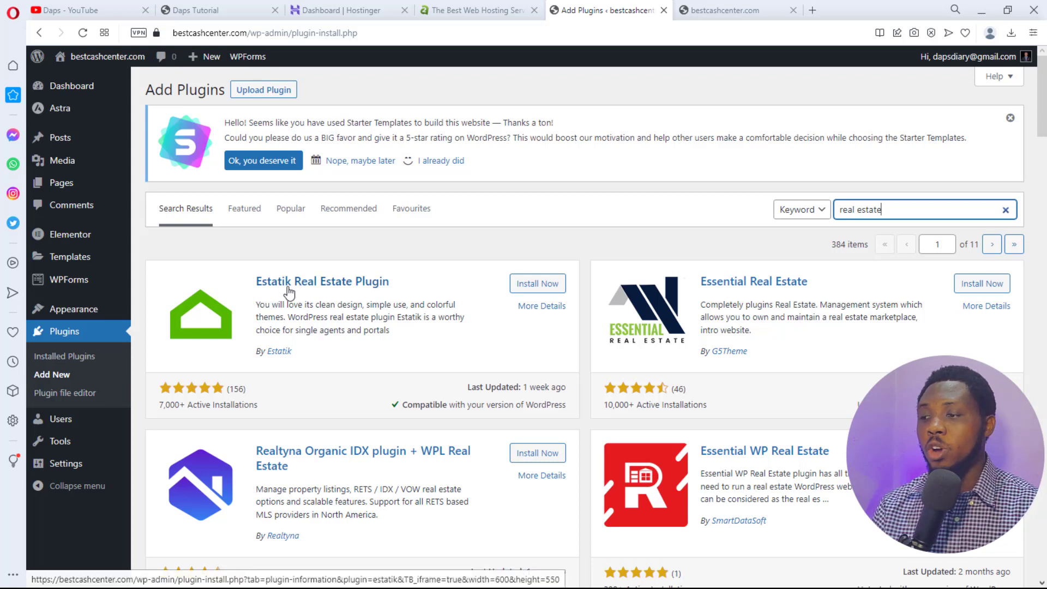
{"action": "left_click", "coordinate": [518, 288]}
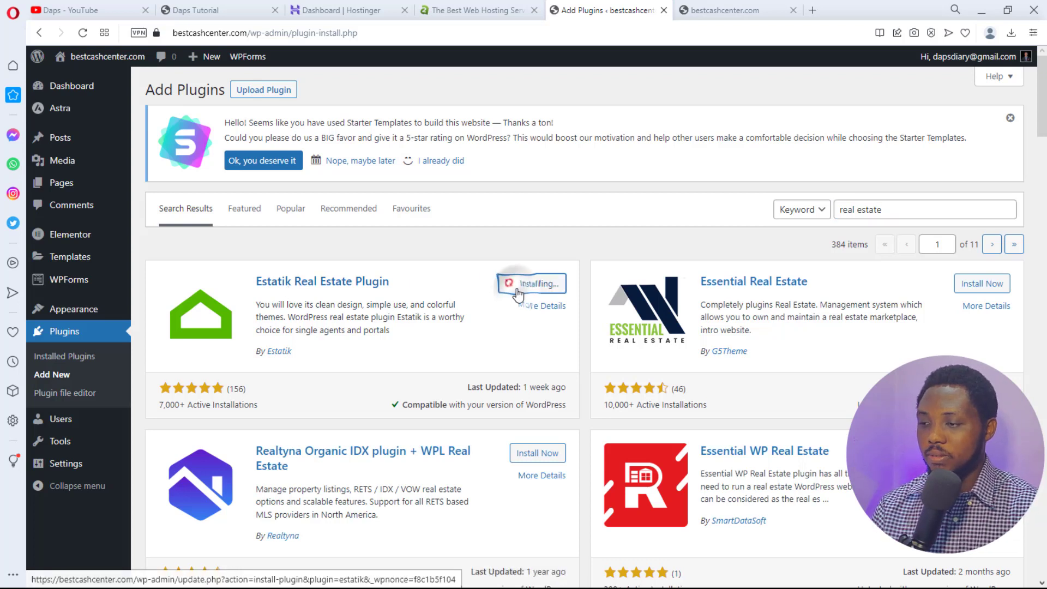
{"action": "left_click", "coordinate": [537, 285]}
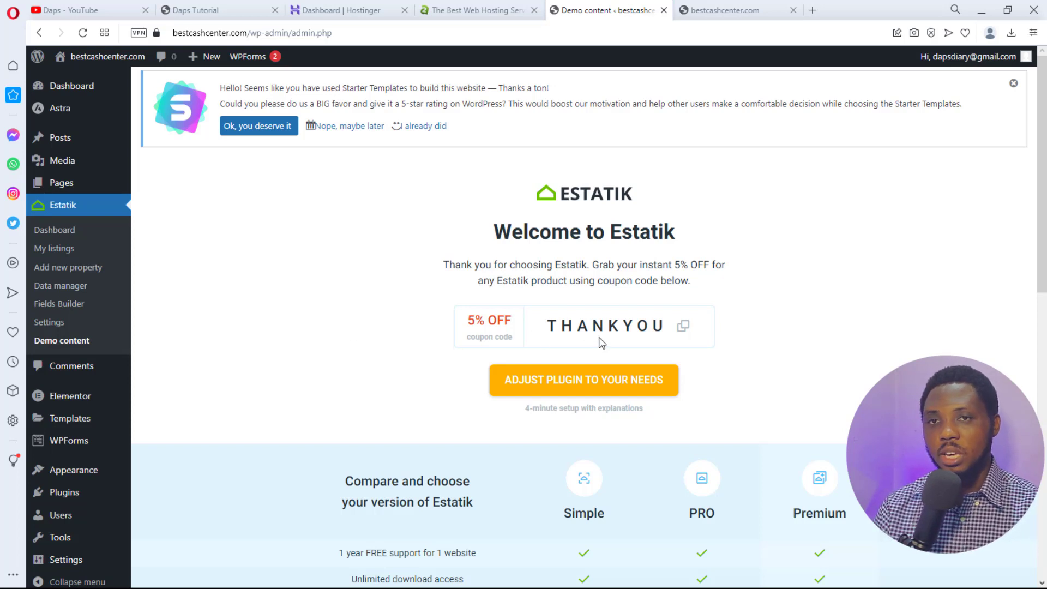
Review the feature and price comparison of the Simple, PRO and Premium versions on the Estatik welcome page
{"action": "scroll", "coordinate": [602, 343], "scroll_direction": "down", "scroll_amount": 1}
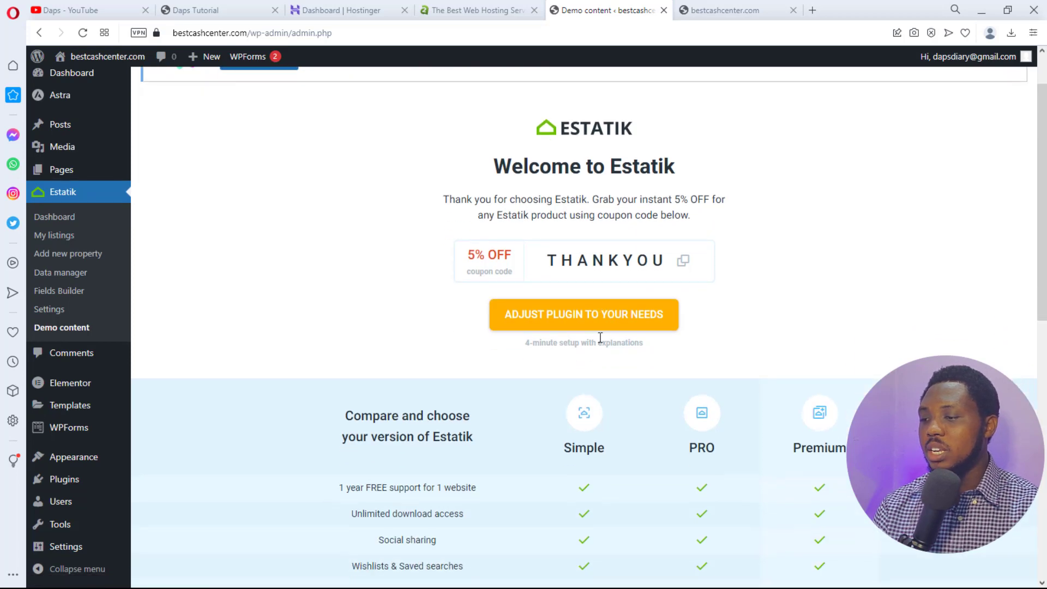
{"action": "scroll", "coordinate": [601, 338], "scroll_direction": "down", "scroll_amount": 5}
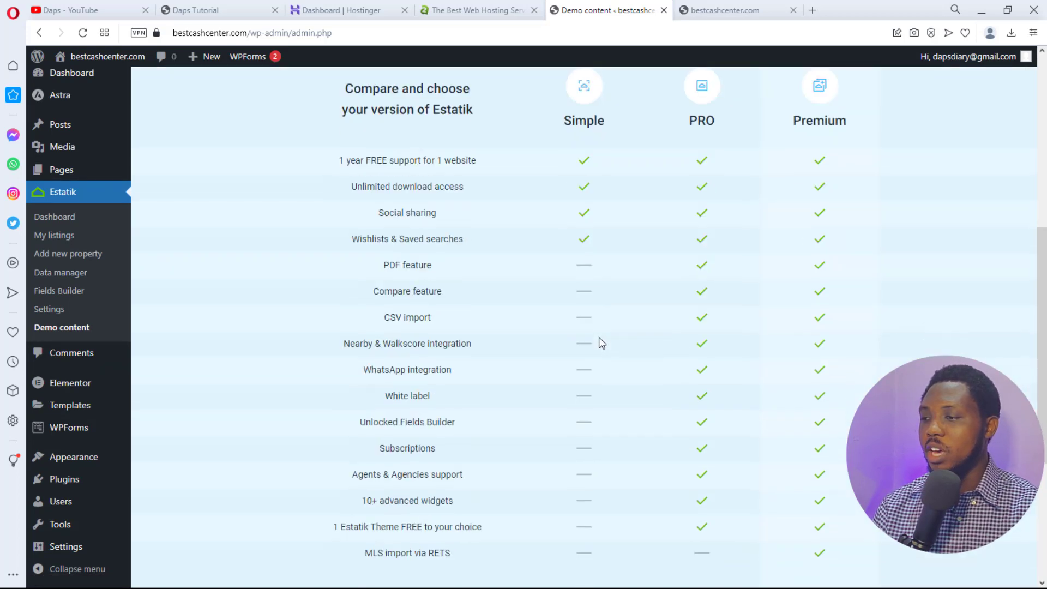
{"action": "scroll", "coordinate": [565, 366], "scroll_direction": "up", "scroll_amount": 2}
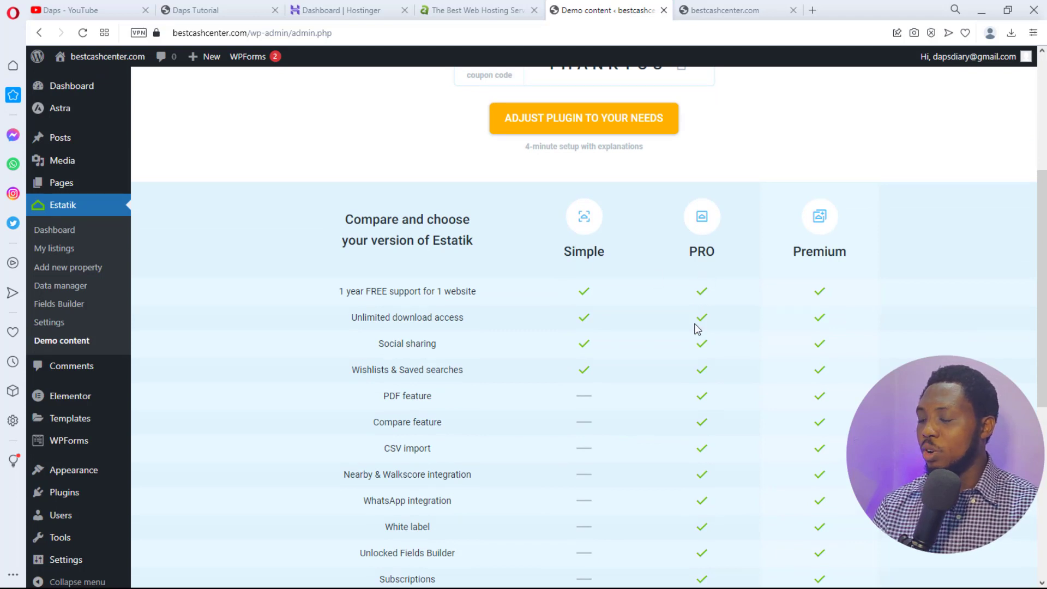
{"action": "scroll", "coordinate": [824, 304], "scroll_direction": "down", "scroll_amount": 4}
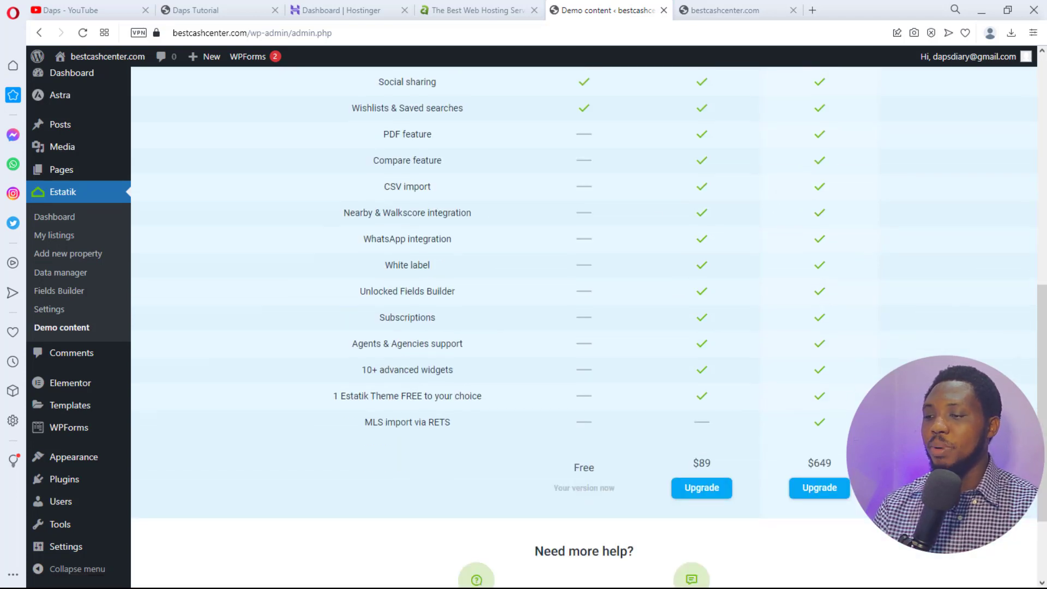
Start adjusting Estatik to the site's needs, keeping Single owner as the website type and USA as the country
{"action": "scroll", "coordinate": [562, 490], "scroll_direction": "up", "scroll_amount": 5}
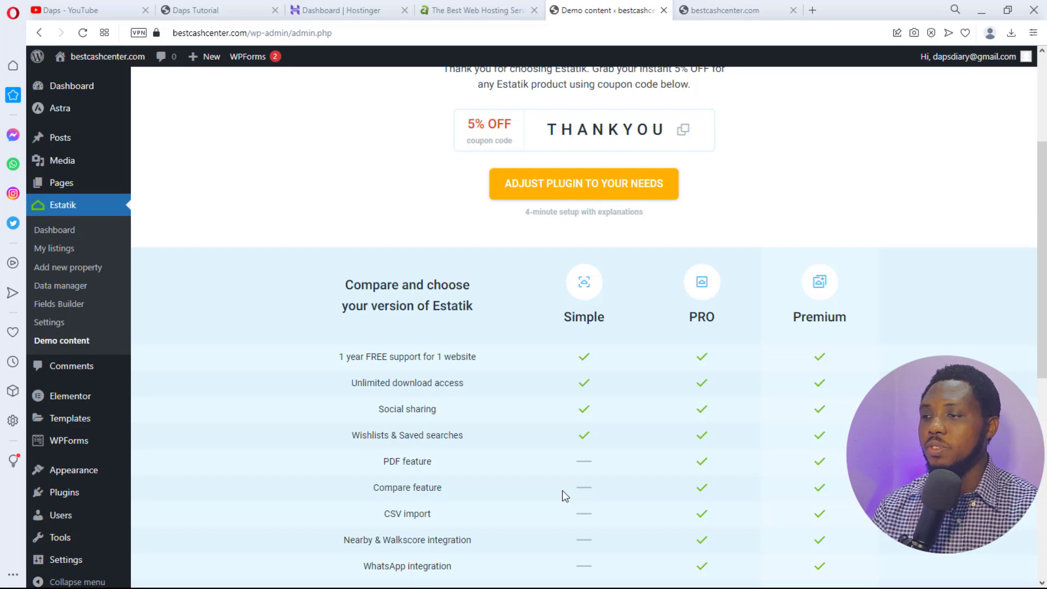
{"action": "scroll", "coordinate": [562, 496], "scroll_direction": "up", "scroll_amount": 1}
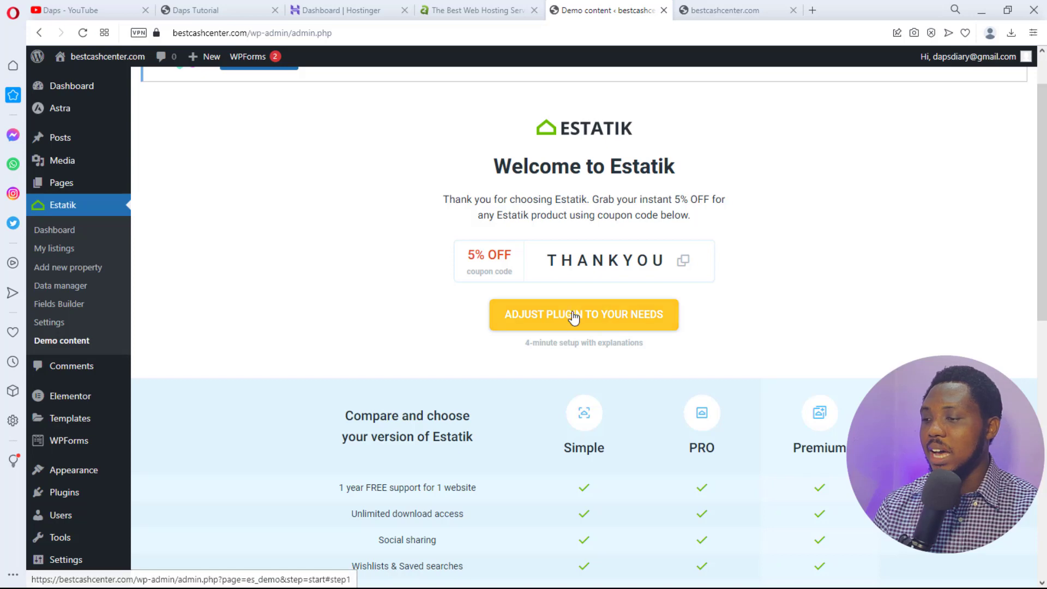
{"action": "left_click", "coordinate": [552, 324]}
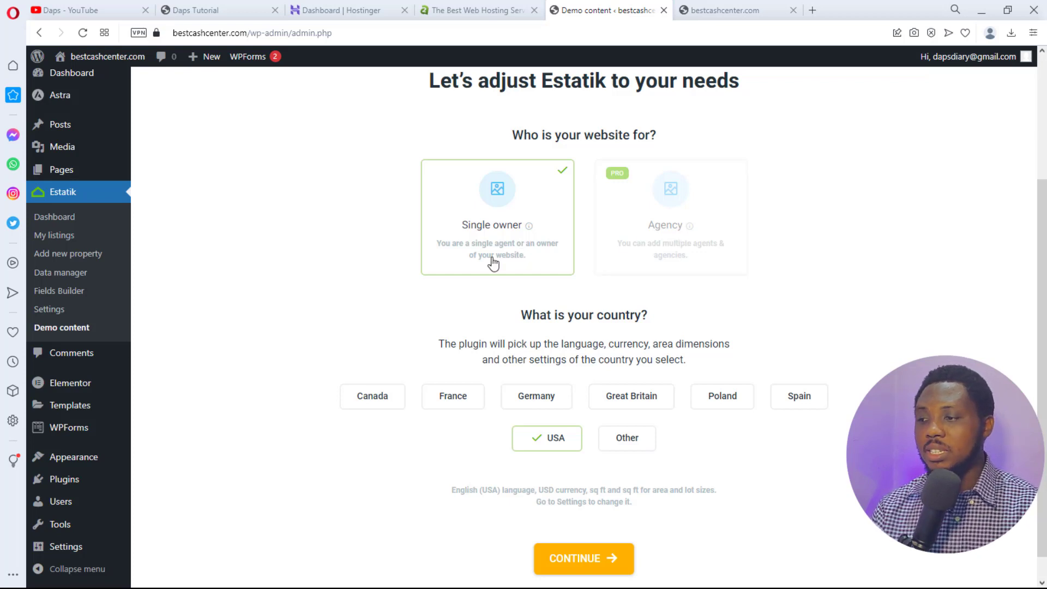
{"action": "scroll", "coordinate": [499, 256], "scroll_direction": "down", "scroll_amount": 1}
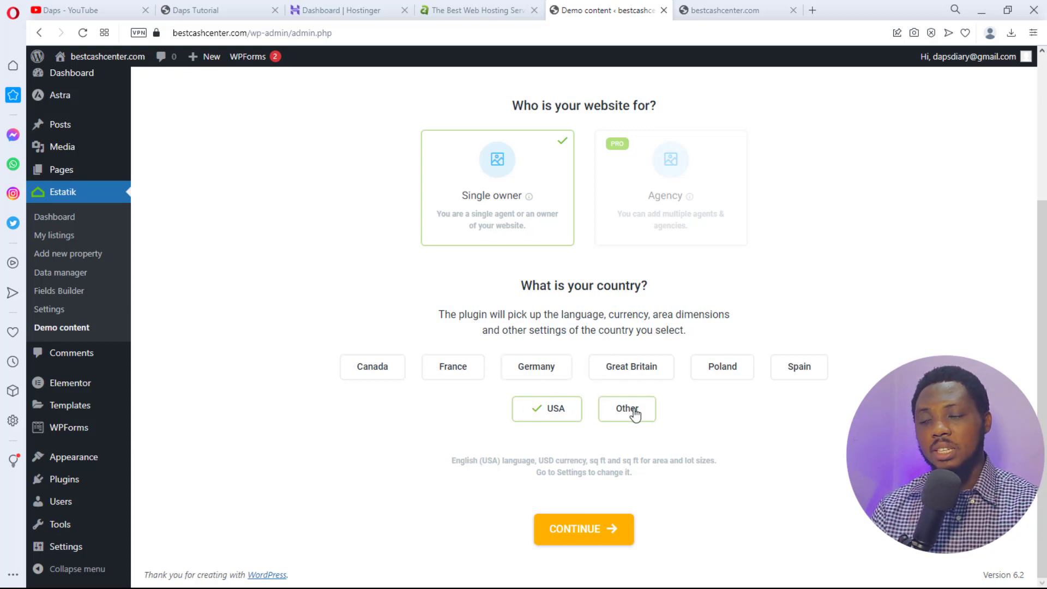
{"action": "left_click", "coordinate": [579, 529]}
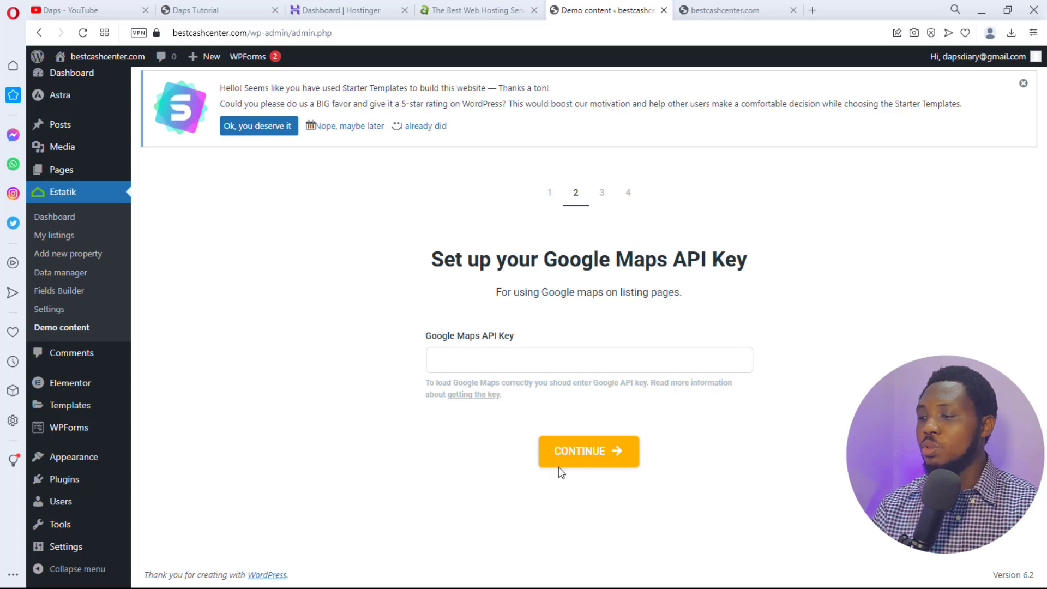
Consult Google's guide on getting a Maps API key and its free trial sign-up page, and return to the Estatik setup
{"action": "left_click", "coordinate": [473, 396]}
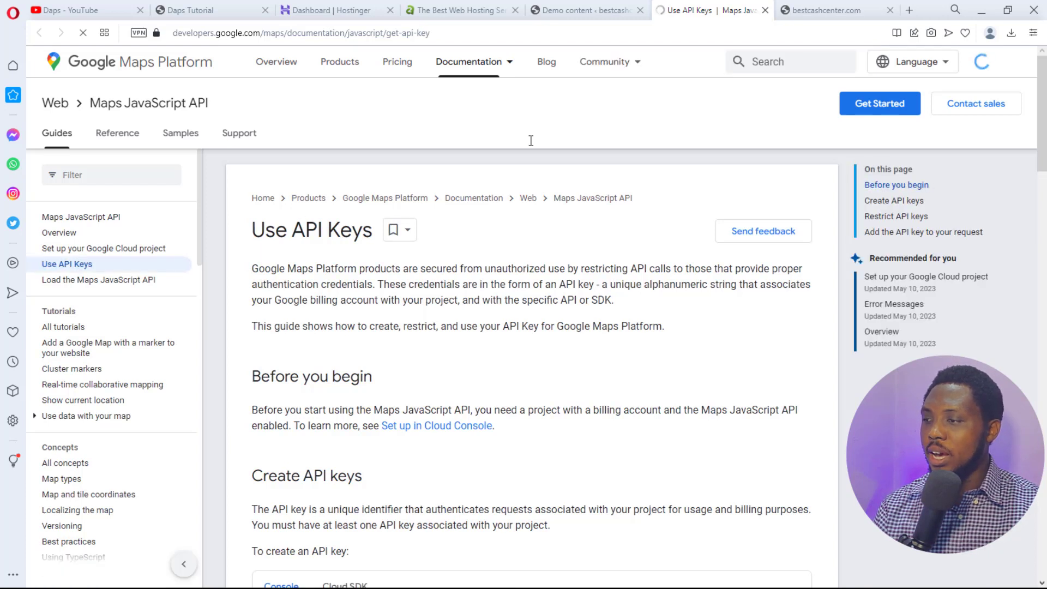
{"action": "left_click", "coordinate": [873, 106]}
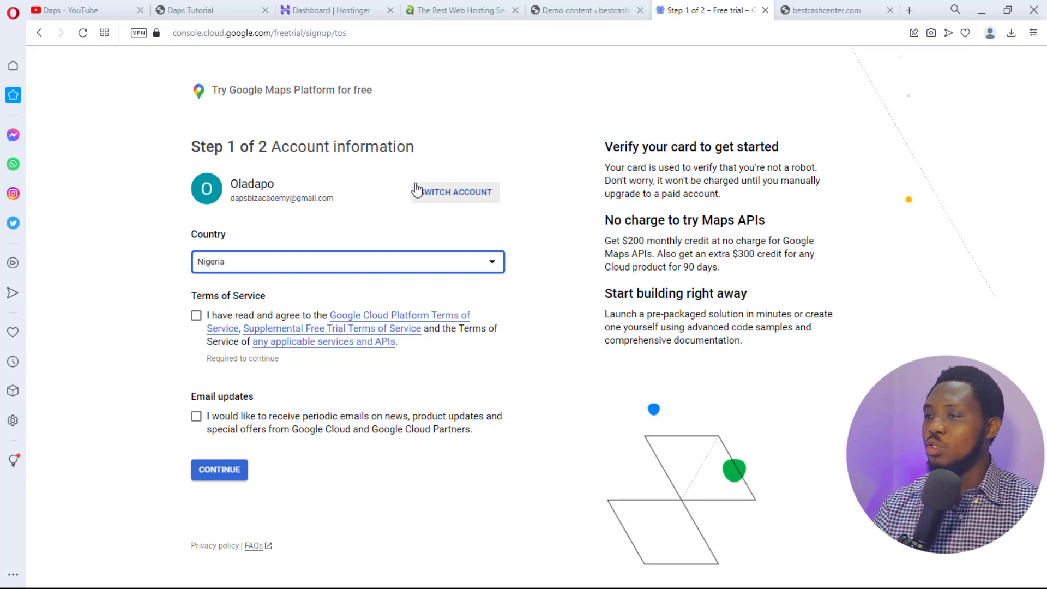
{"action": "left_click", "coordinate": [589, 7]}
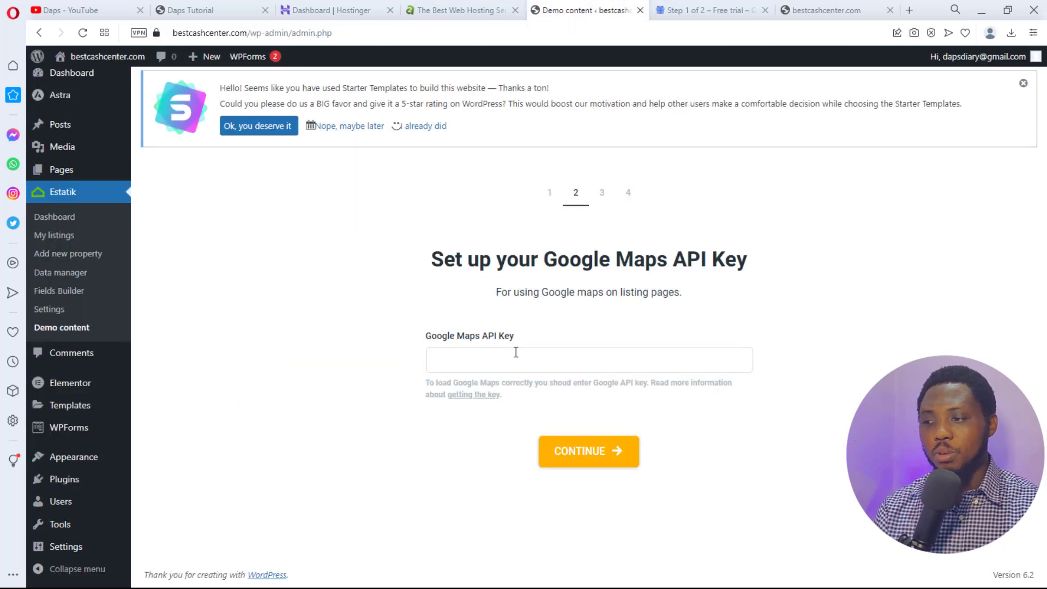
Leave the Google Maps API key blank and add all the preselected recommended pages, from List layout to Profile
{"action": "left_click", "coordinate": [599, 465]}
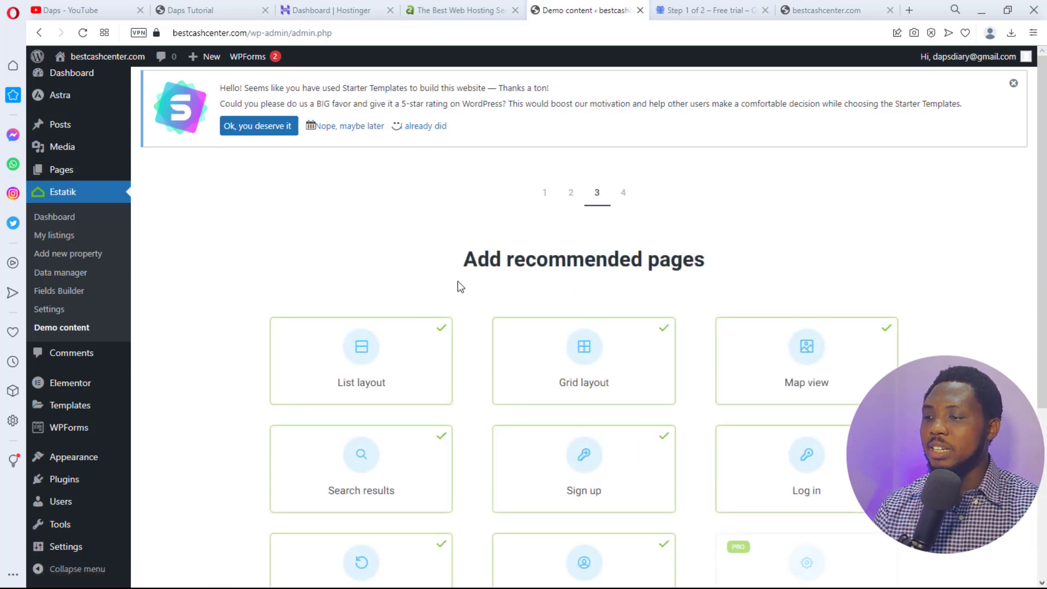
{"action": "scroll", "coordinate": [791, 261], "scroll_direction": "down", "scroll_amount": 3}
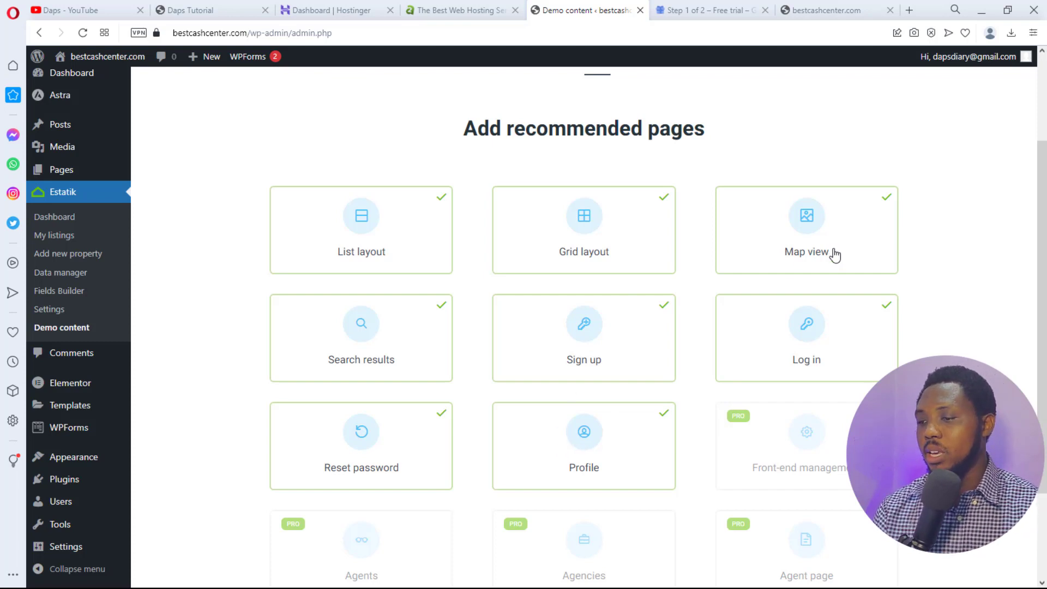
{"action": "scroll", "coordinate": [835, 254], "scroll_direction": "down", "scroll_amount": 2}
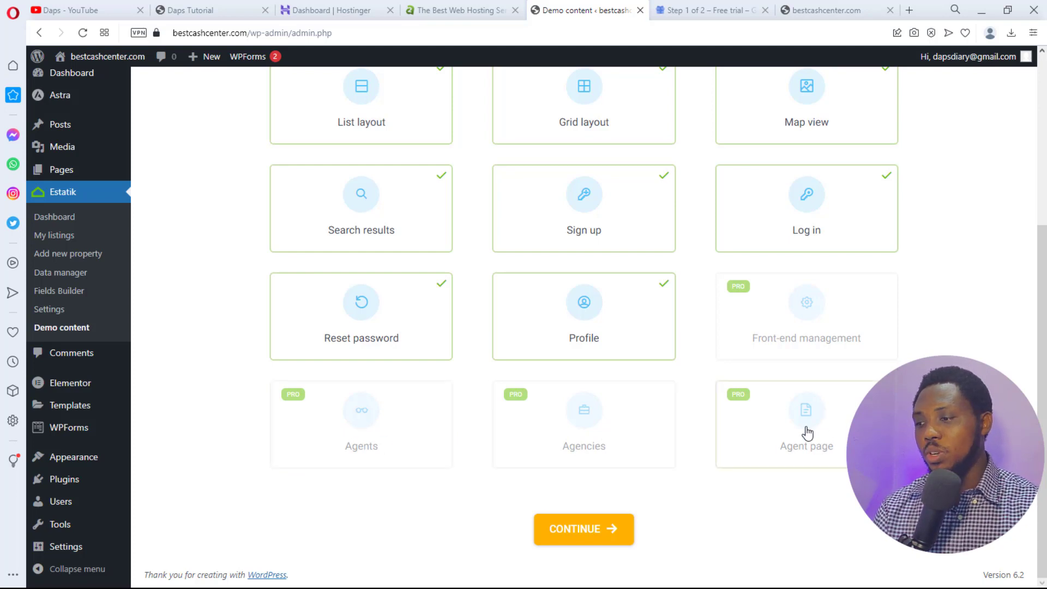
{"action": "left_click", "coordinate": [567, 535]}
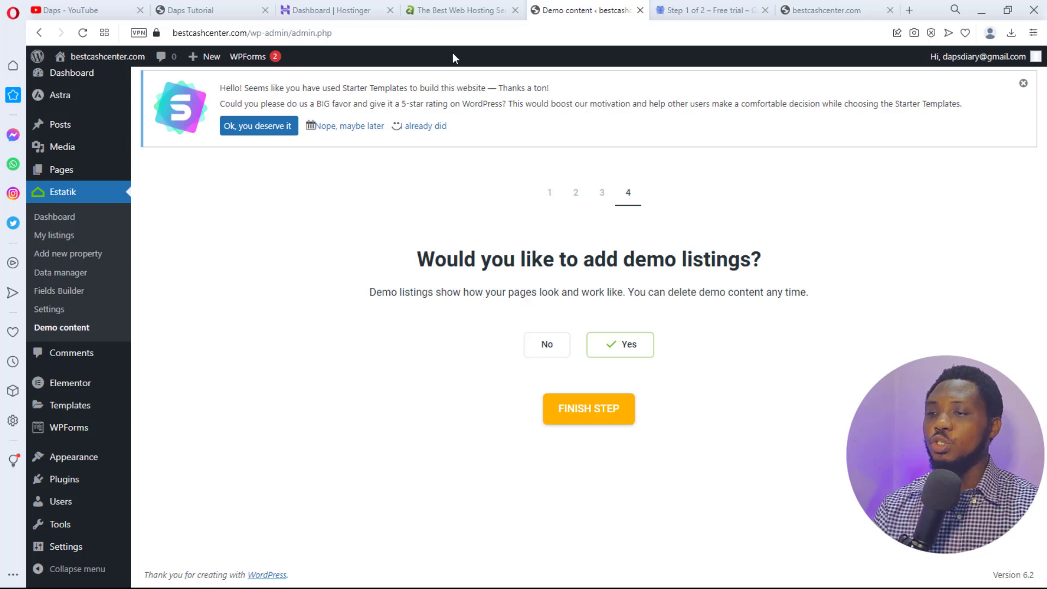
Check the Find A House page of the highblogincome.com sample site, and finish the Estatik setup with demo listings set to Yes
{"action": "left_click", "coordinate": [209, 7]}
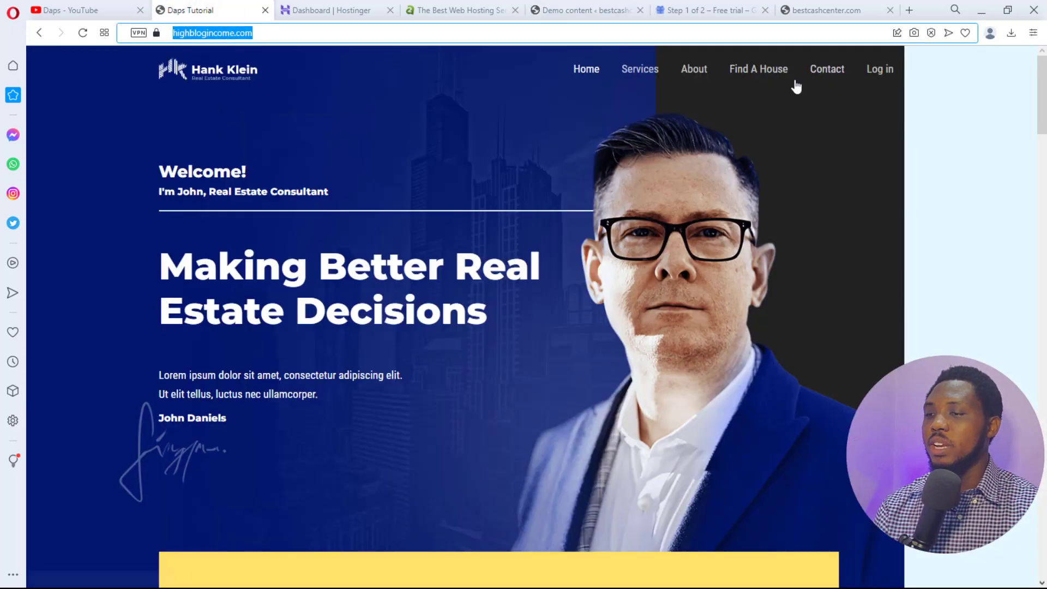
{"action": "left_click", "coordinate": [768, 74]}
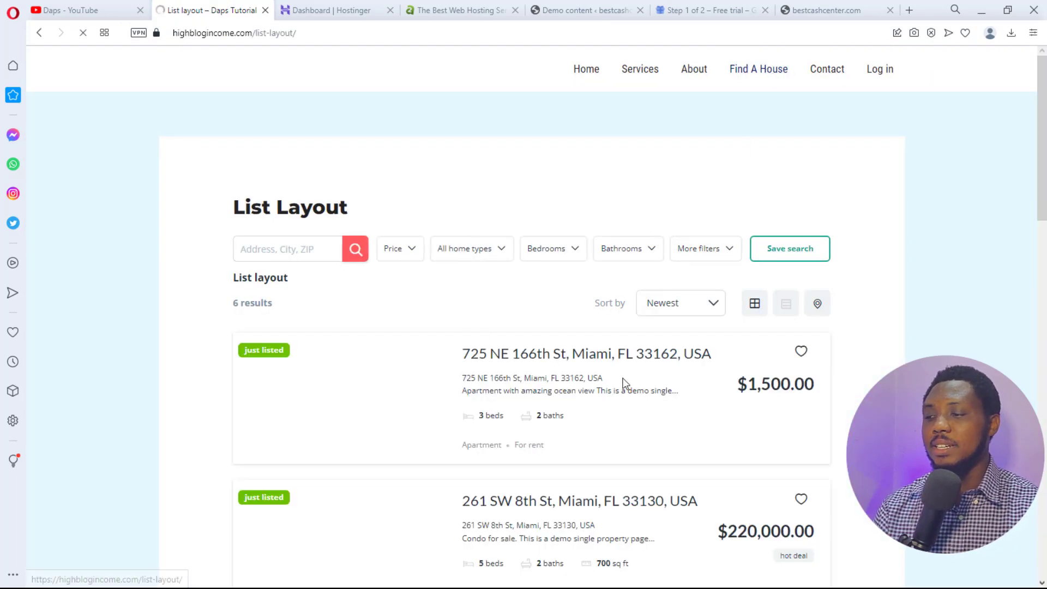
{"action": "key", "text": "ctrl+Tab"}
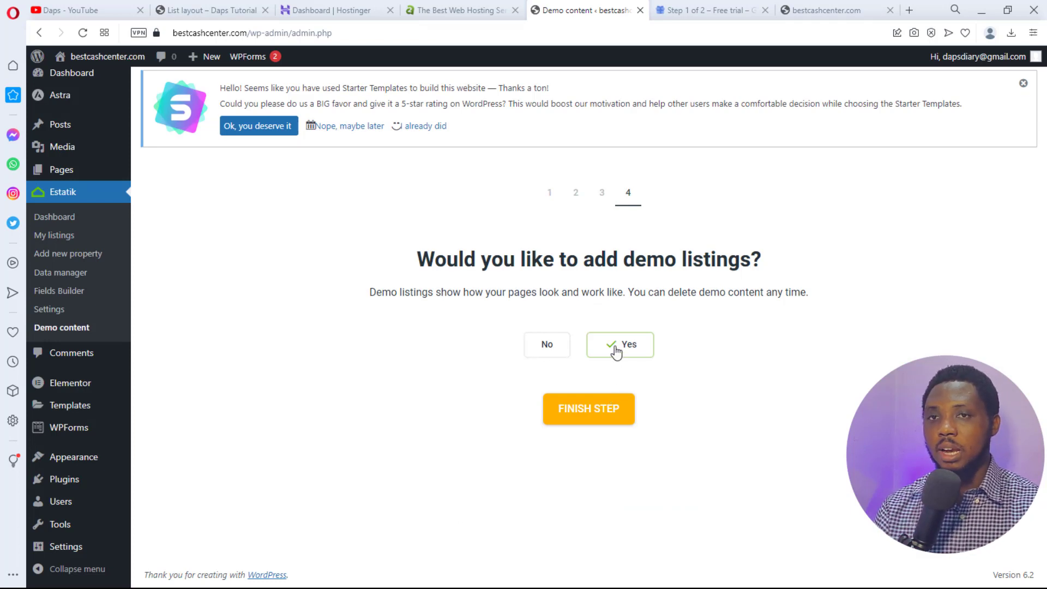
{"action": "left_click", "coordinate": [579, 410]}
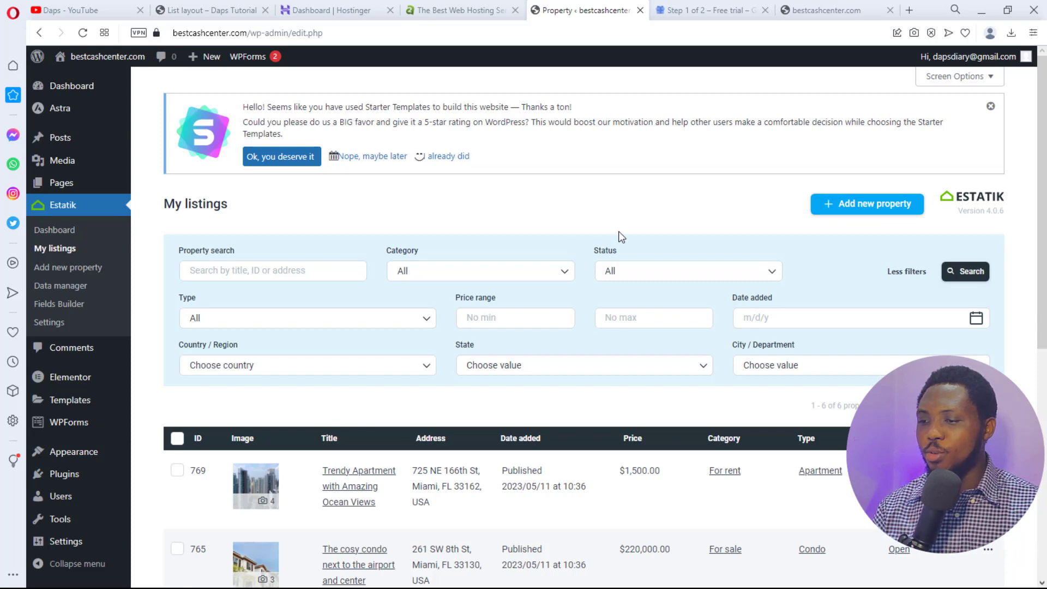
Review the imported demo properties in My listings and the options of the Category, Status and Type filters
{"action": "scroll", "coordinate": [633, 233], "scroll_direction": "down", "scroll_amount": 3}
{"action": "scroll", "coordinate": [636, 235], "scroll_direction": "down", "scroll_amount": 1}
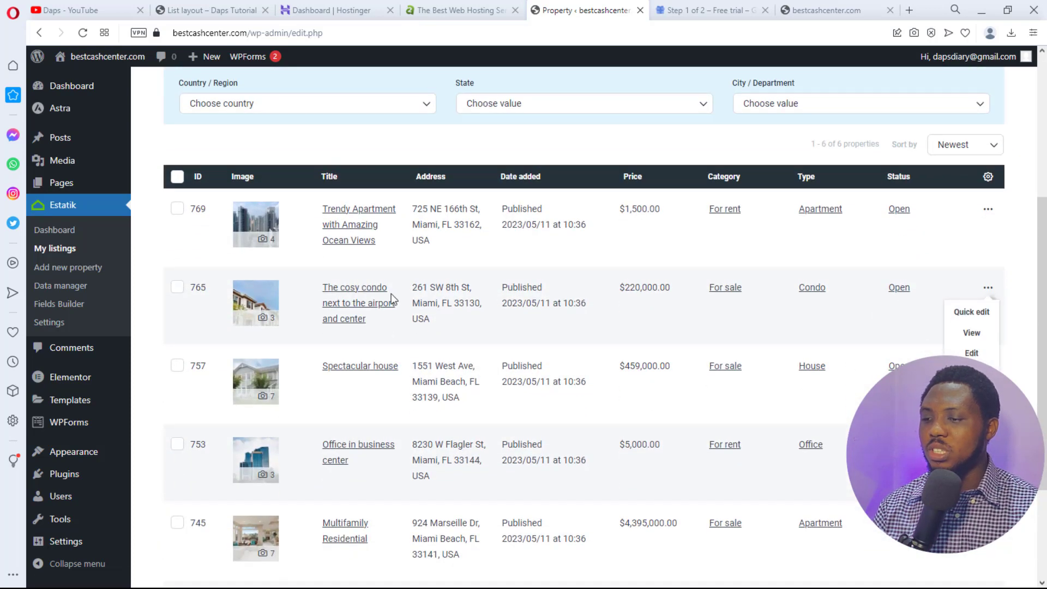
{"action": "scroll", "coordinate": [389, 318], "scroll_direction": "down", "scroll_amount": 2}
{"action": "scroll", "coordinate": [380, 372], "scroll_direction": "up", "scroll_amount": 5}
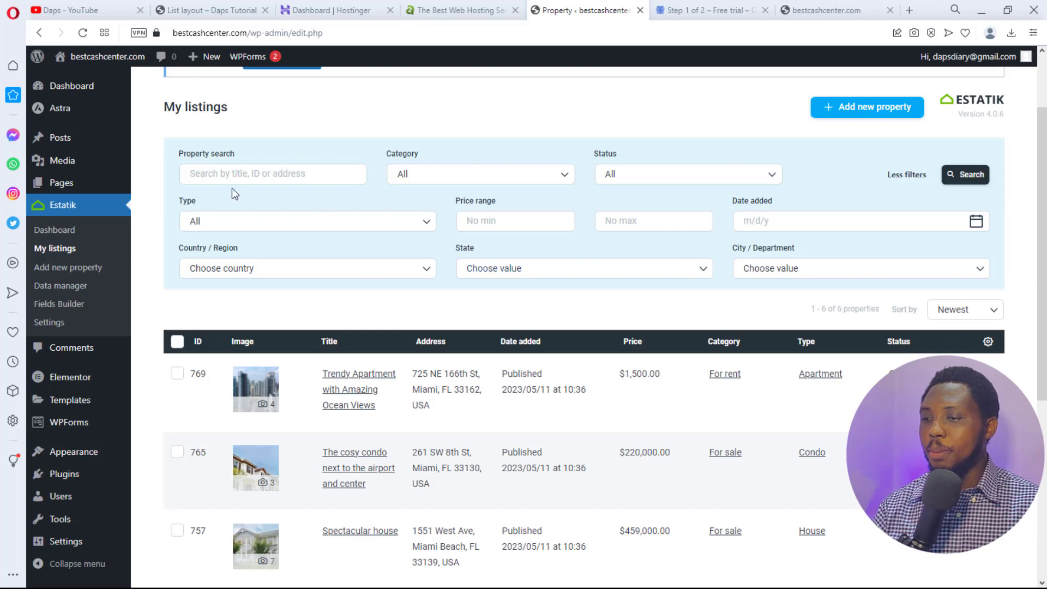
{"action": "left_click", "coordinate": [512, 174]}
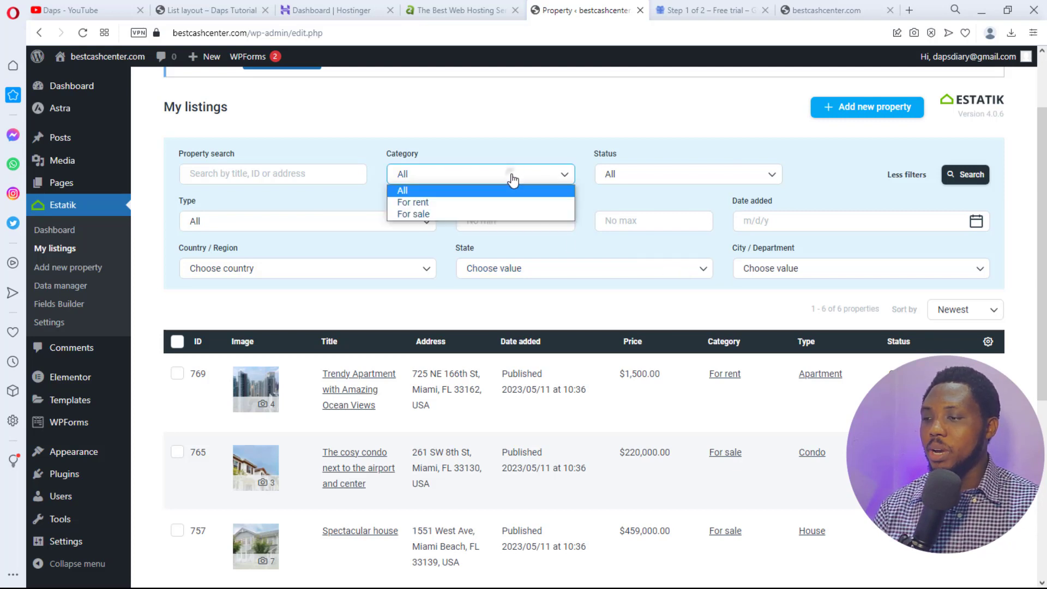
{"action": "left_click", "coordinate": [674, 174]}
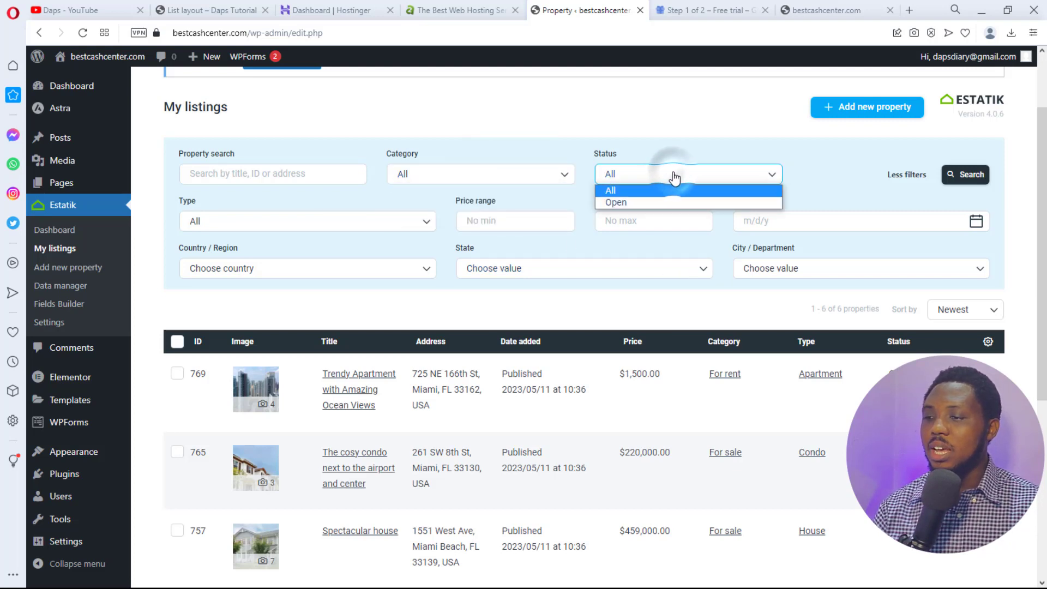
{"action": "left_click", "coordinate": [391, 219]}
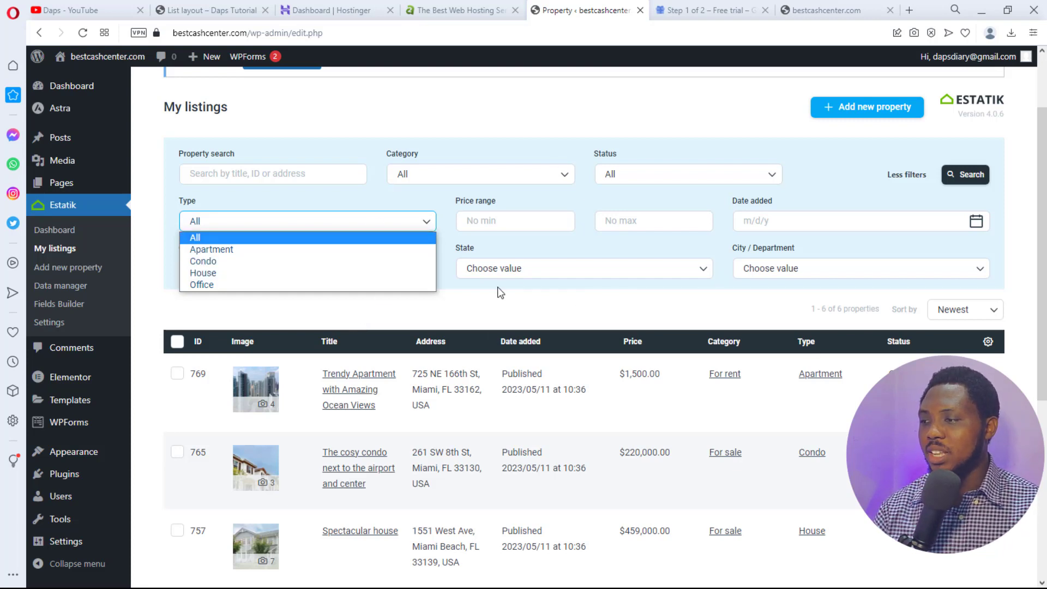
{"action": "scroll", "coordinate": [501, 293], "scroll_direction": "down", "scroll_amount": 1}
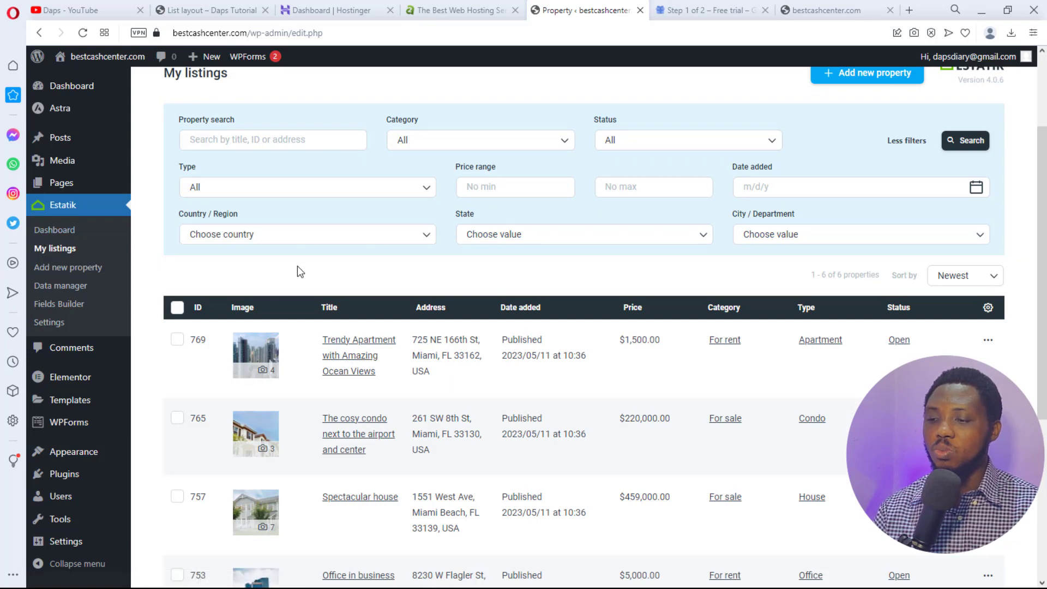
{"action": "scroll", "coordinate": [323, 404], "scroll_direction": "down", "scroll_amount": 3}
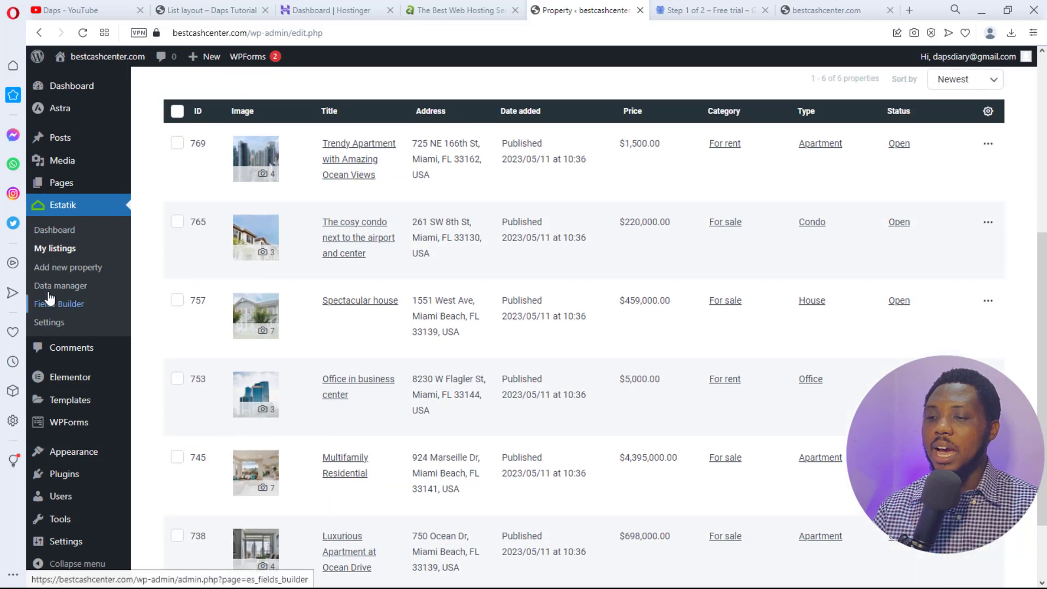
{"action": "scroll", "coordinate": [79, 296], "scroll_direction": "up", "scroll_amount": 1}
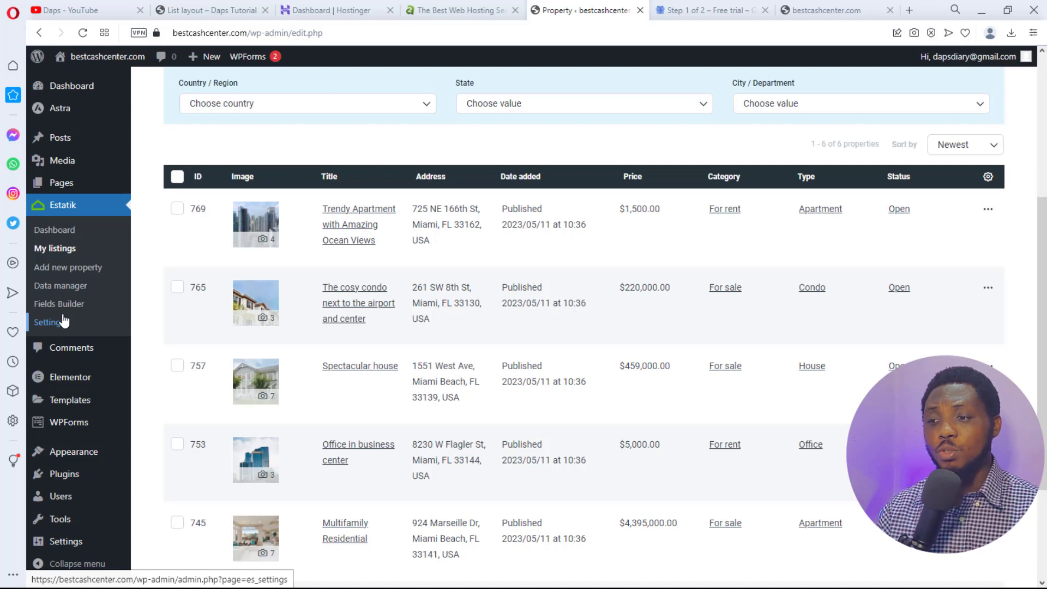
Show all pages of the website and open the Grid layout and List layout pages in separate new browser tabs
{"action": "mouse_move", "coordinate": [55, 186]}
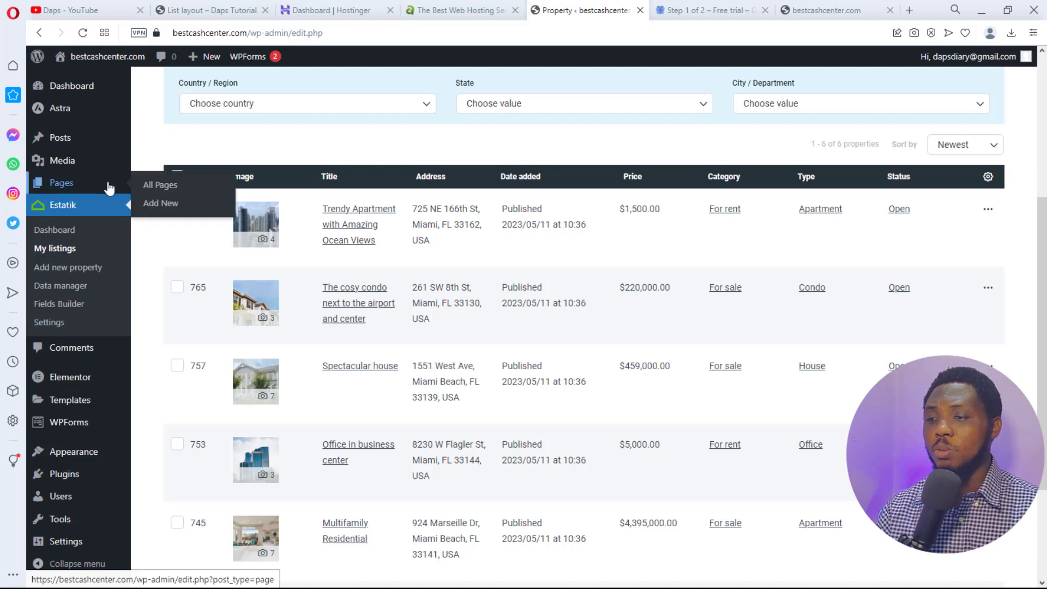
{"action": "left_click", "coordinate": [158, 187]}
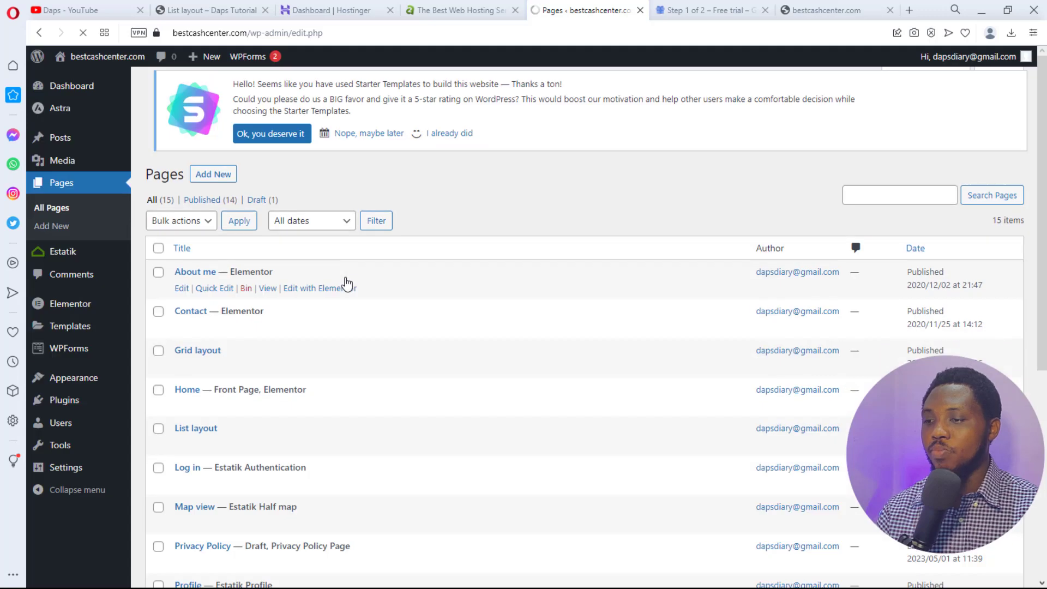
{"action": "scroll", "coordinate": [345, 282], "scroll_direction": "down", "scroll_amount": 1}
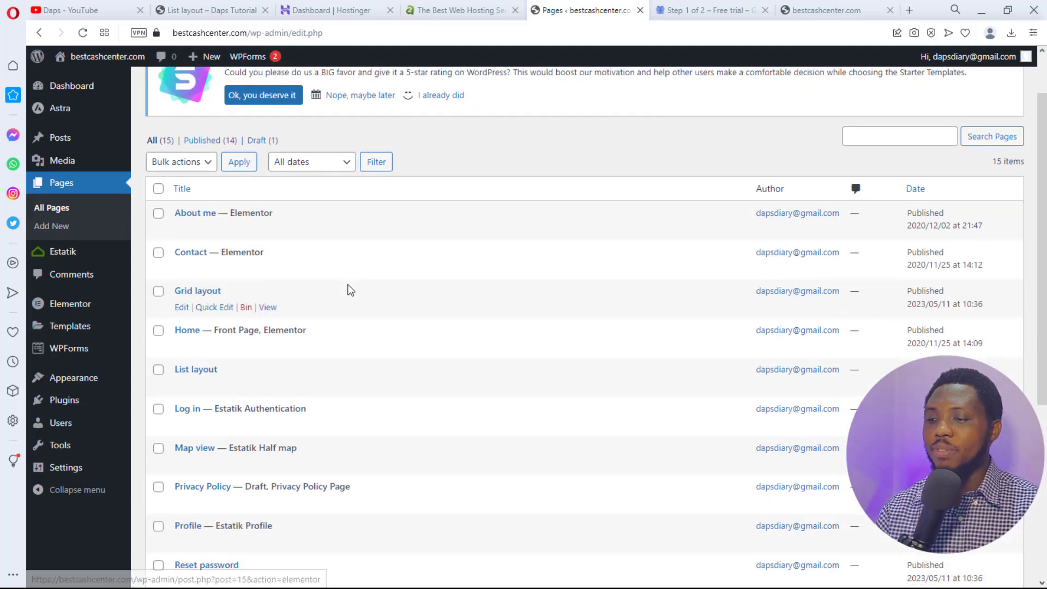
{"action": "right_click", "coordinate": [267, 307]}
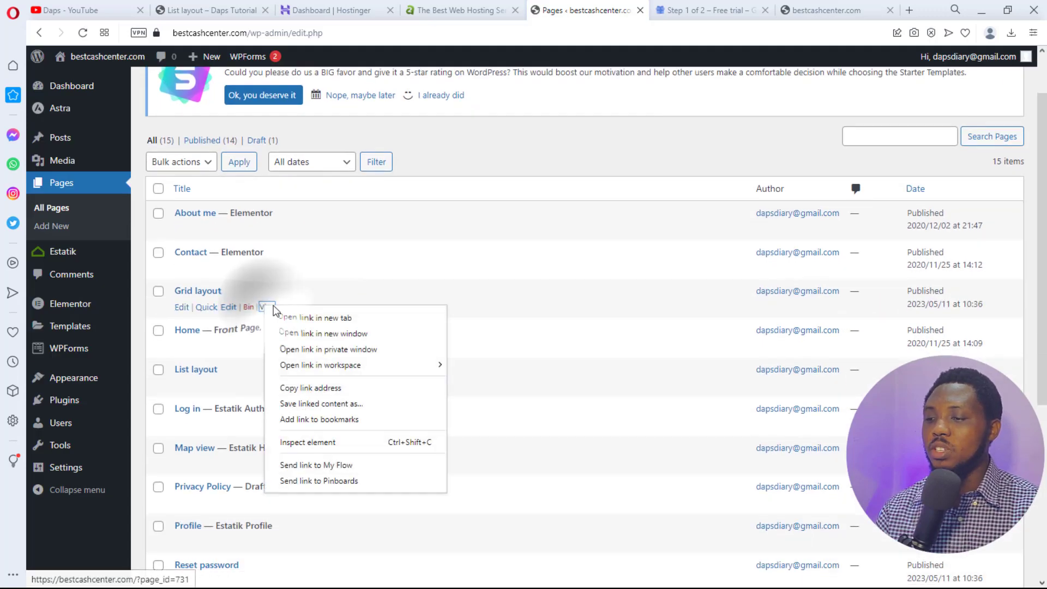
{"action": "left_click", "coordinate": [297, 319]}
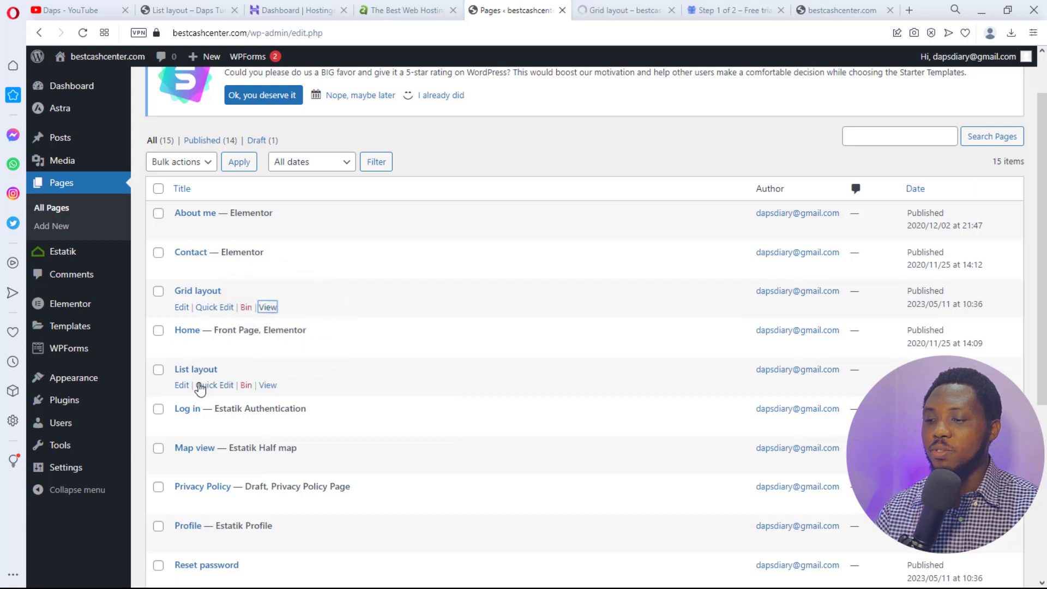
{"action": "right_click", "coordinate": [261, 387]}
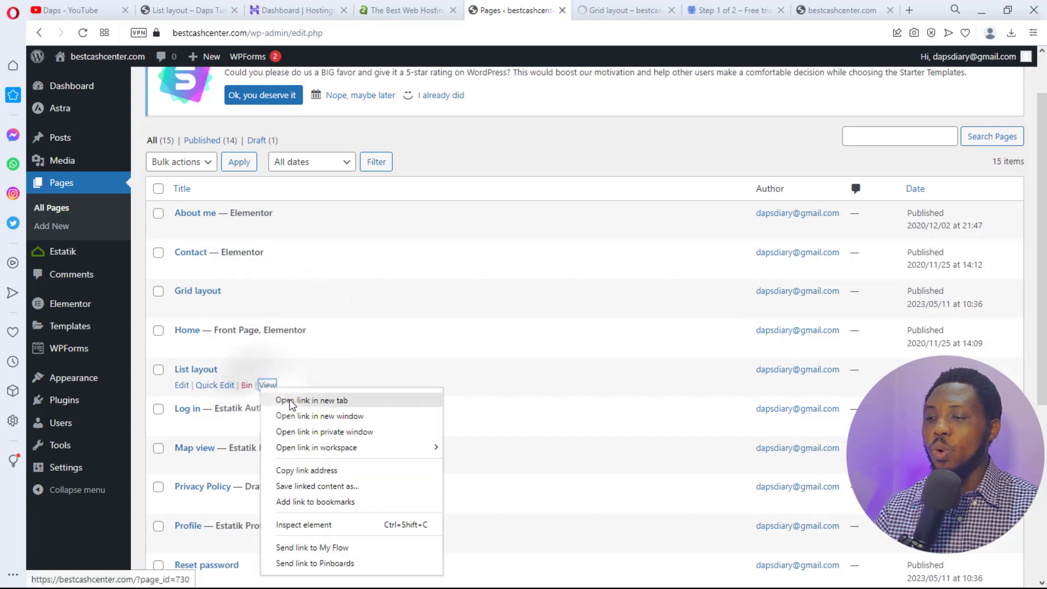
{"action": "left_click", "coordinate": [286, 398]}
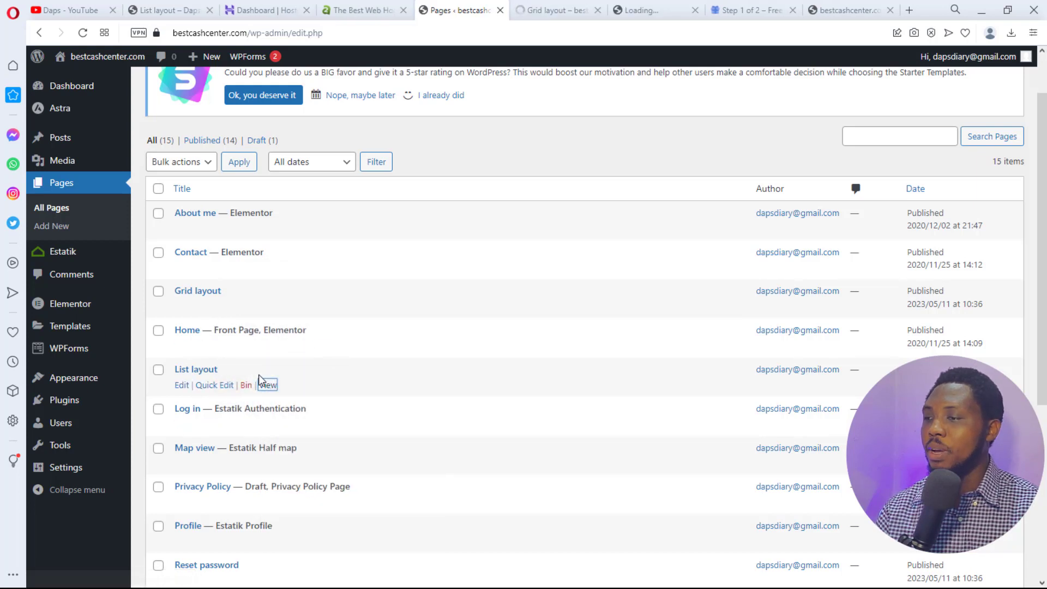
{"action": "scroll", "coordinate": [321, 134], "scroll_direction": "down", "scroll_amount": 1}
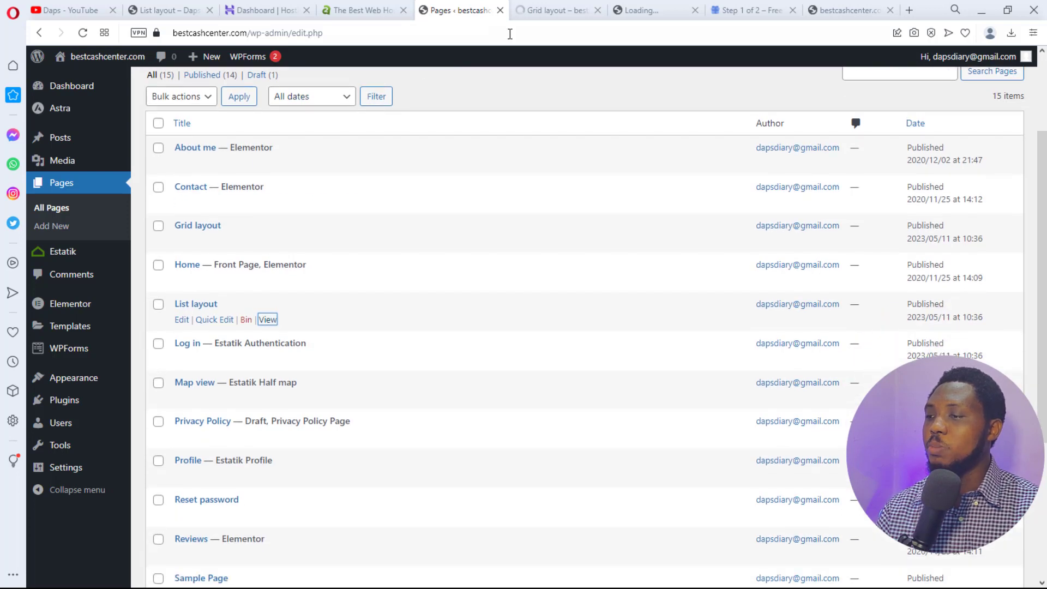
Look over the property cards, search filters and layout switches on the published Grid layout page
{"action": "left_click", "coordinate": [554, 11]}
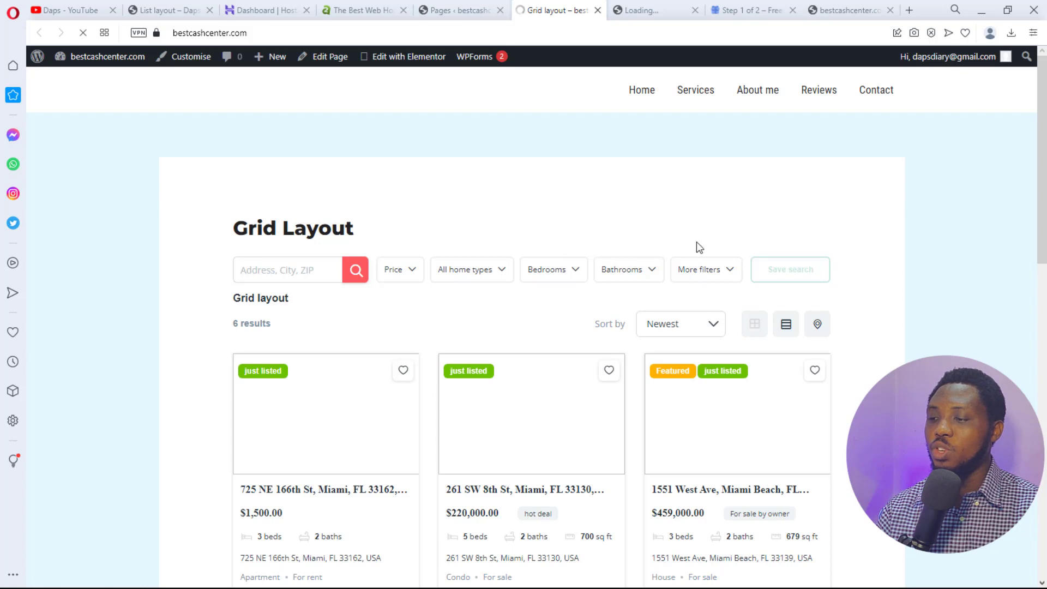
{"action": "scroll", "coordinate": [697, 247], "scroll_direction": "down", "scroll_amount": 2}
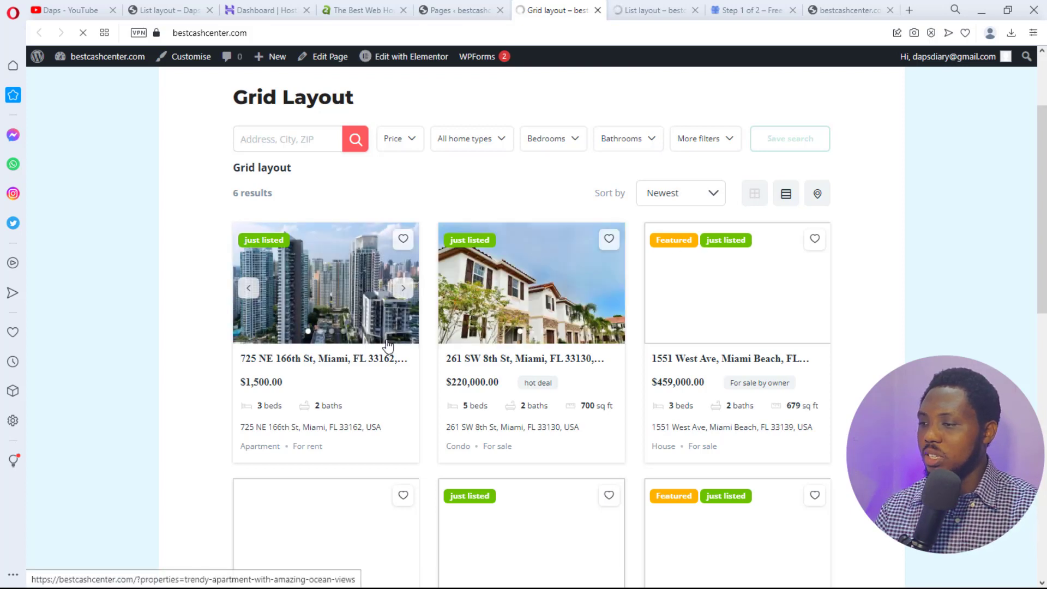
{"action": "scroll", "coordinate": [346, 373], "scroll_direction": "up", "scroll_amount": 1}
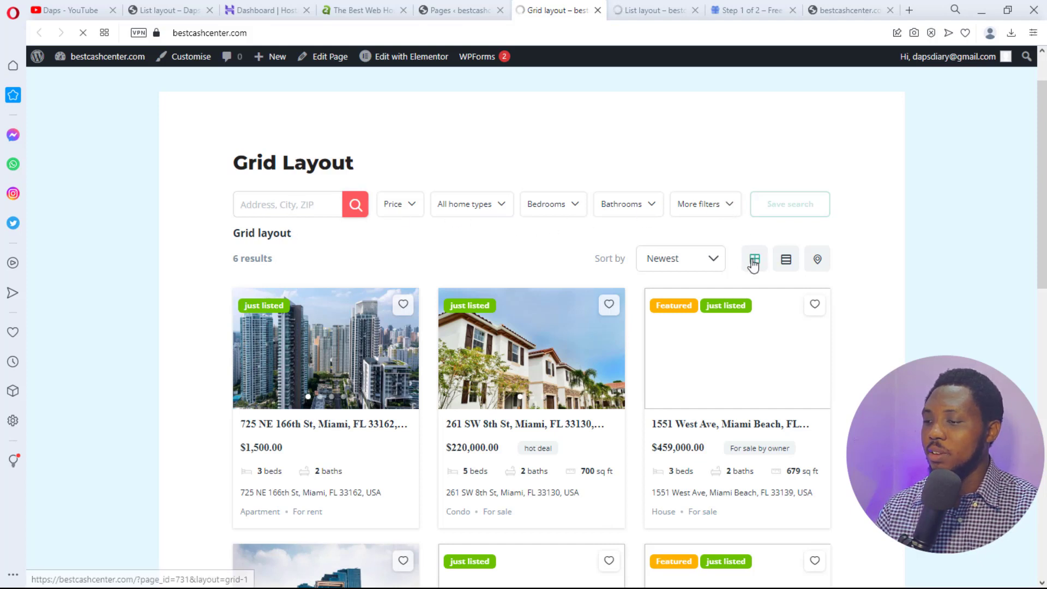
Review the sort options on the Grid layout page and try its list, map and grid property views
{"action": "left_click", "coordinate": [708, 261]}
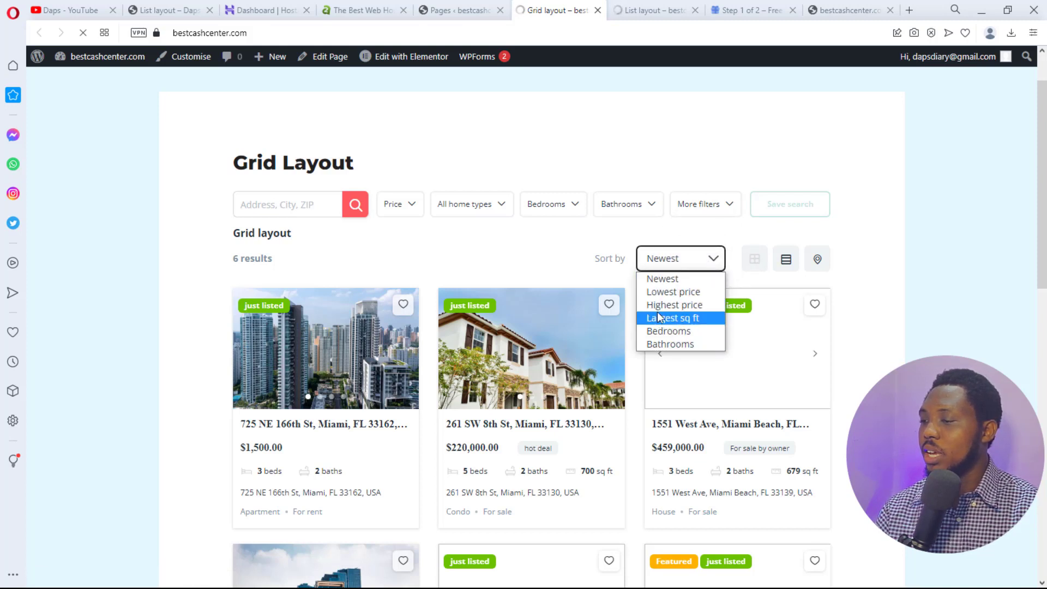
{"action": "left_click", "coordinate": [753, 253]}
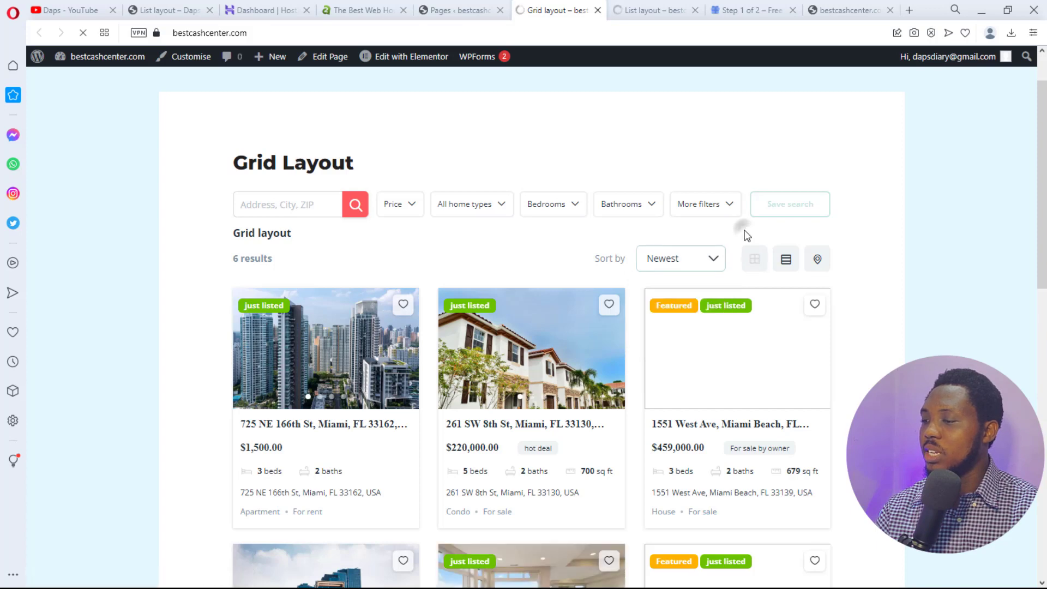
{"action": "left_click", "coordinate": [786, 262]}
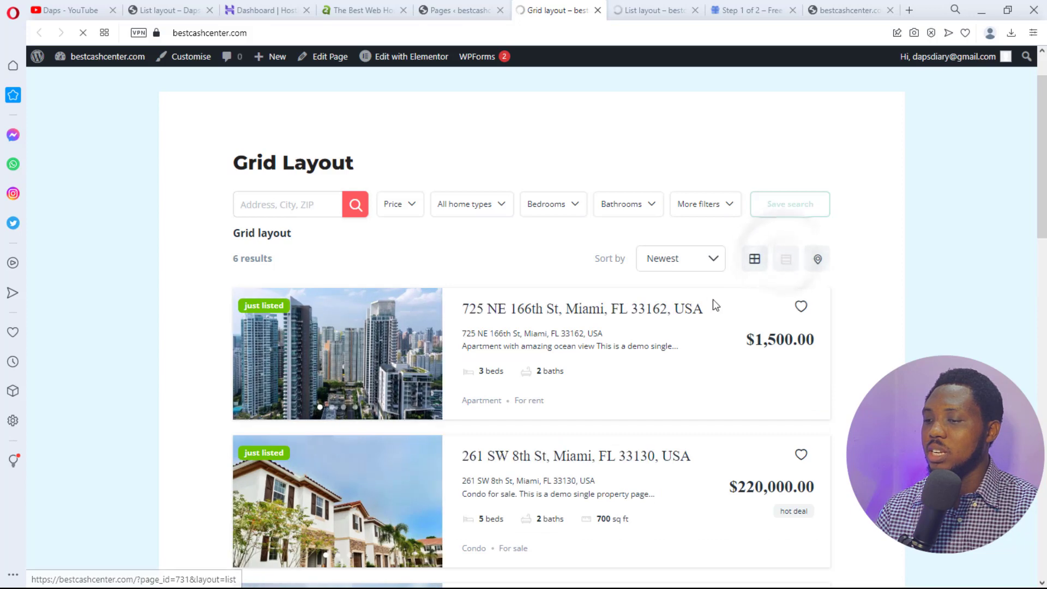
{"action": "left_click", "coordinate": [818, 261]}
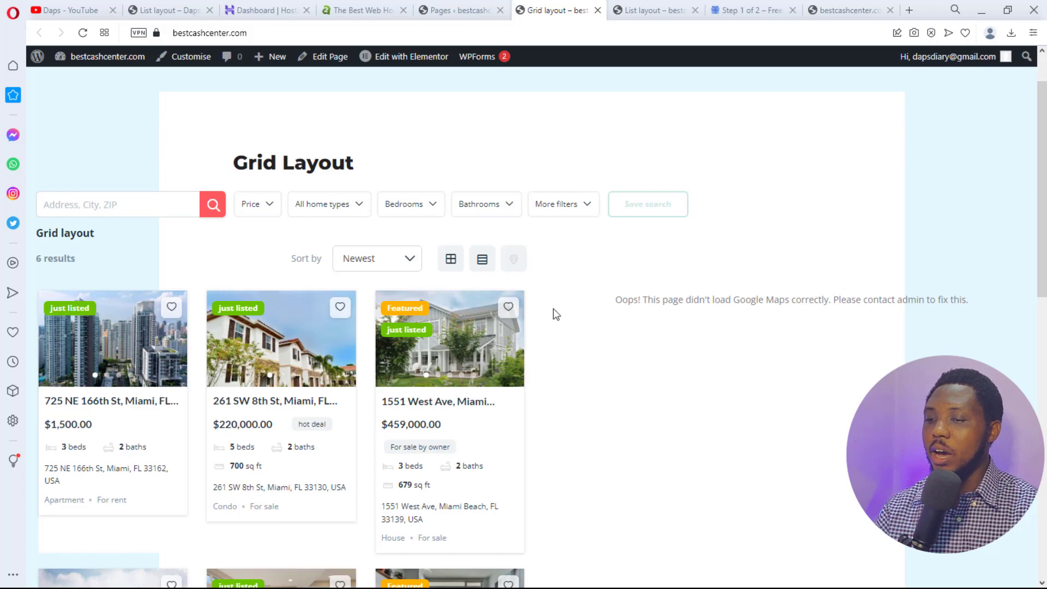
{"action": "scroll", "coordinate": [882, 514], "scroll_direction": "down", "scroll_amount": 5}
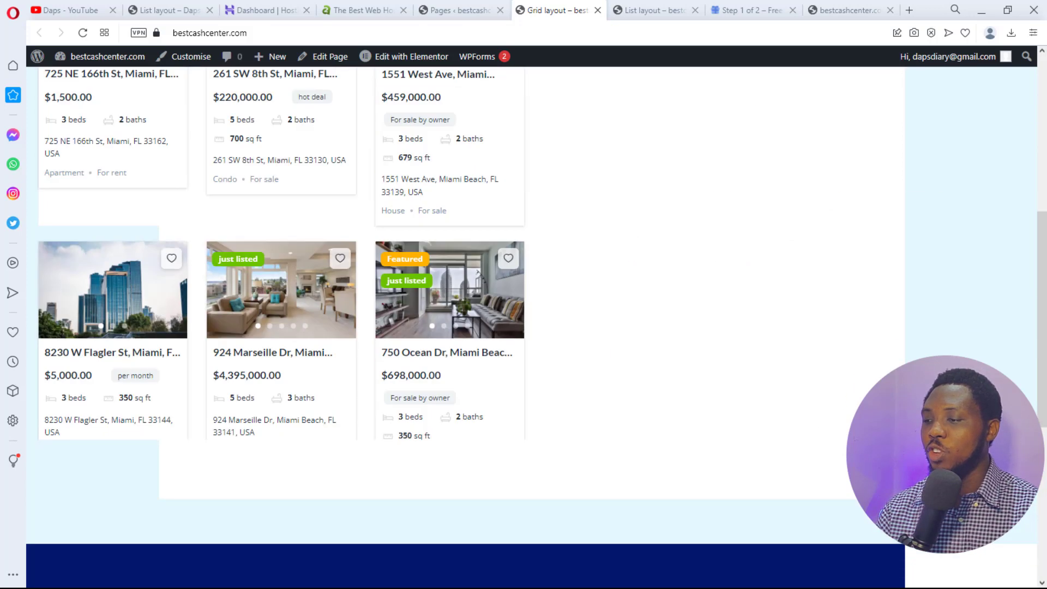
{"action": "scroll", "coordinate": [524, 327], "scroll_direction": "up", "scroll_amount": 3}
{"action": "scroll", "coordinate": [885, 516], "scroll_direction": "up", "scroll_amount": 3}
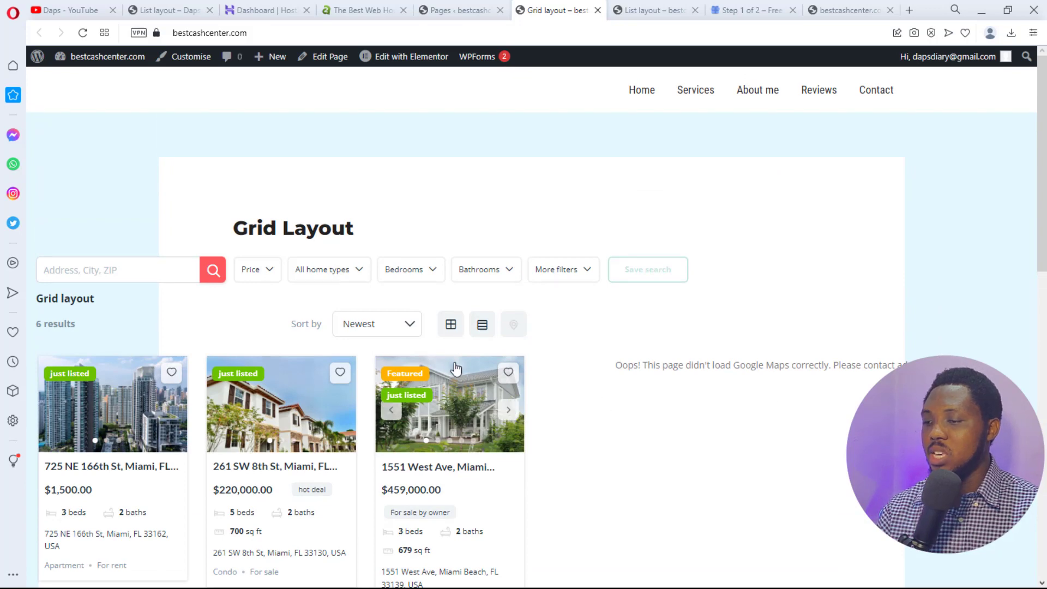
{"action": "left_click", "coordinate": [445, 322]}
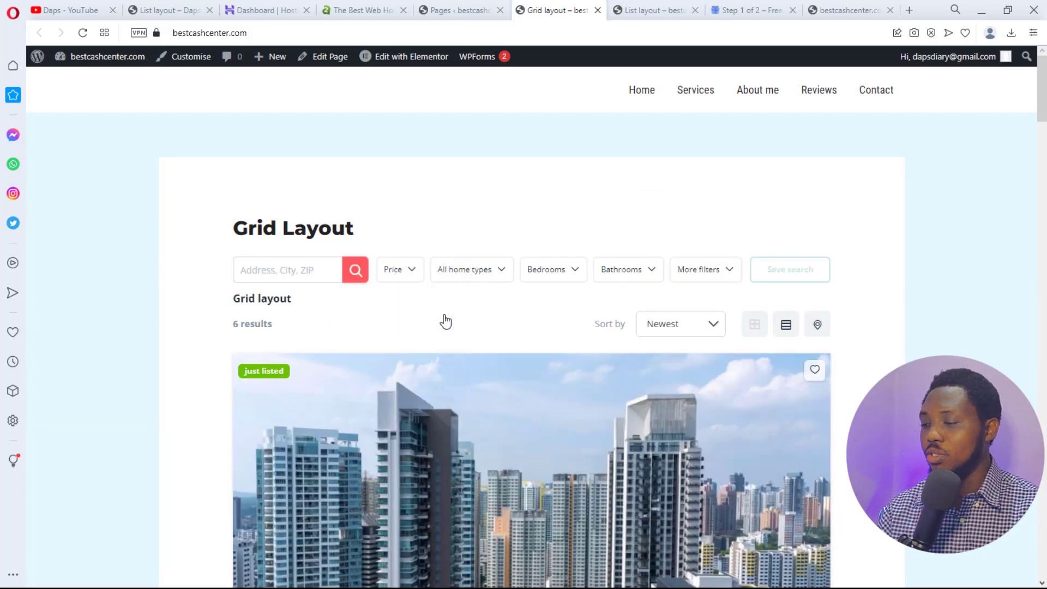
Look over the property listings on the published List layout page, and close its browser tab
{"action": "left_click", "coordinate": [660, 7]}
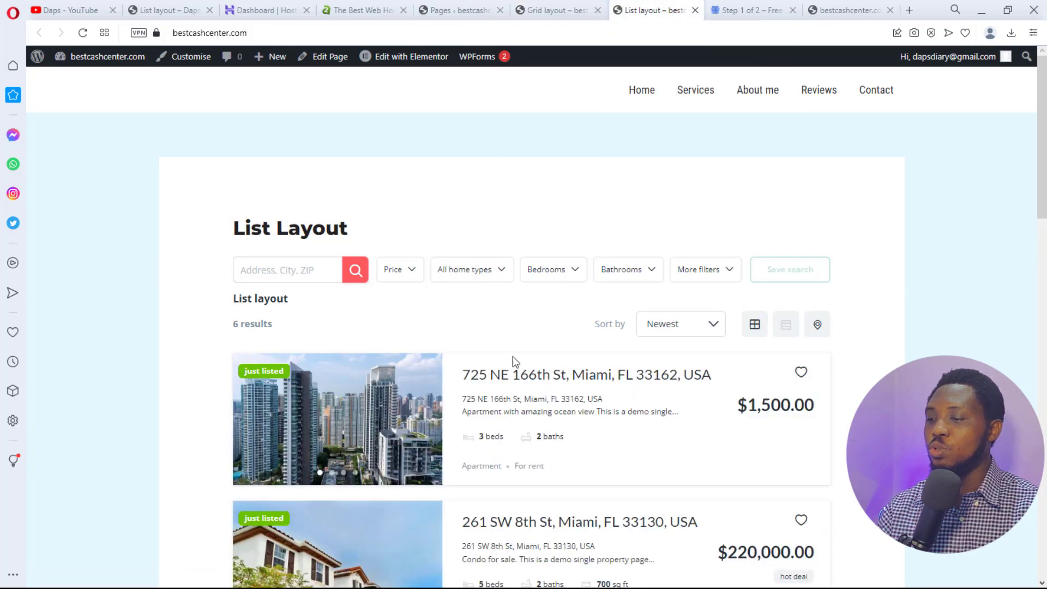
{"action": "scroll", "coordinate": [516, 424], "scroll_direction": "down", "scroll_amount": 5}
{"action": "scroll", "coordinate": [517, 423], "scroll_direction": "down", "scroll_amount": 5}
{"action": "scroll", "coordinate": [532, 361], "scroll_direction": "up", "scroll_amount": 9}
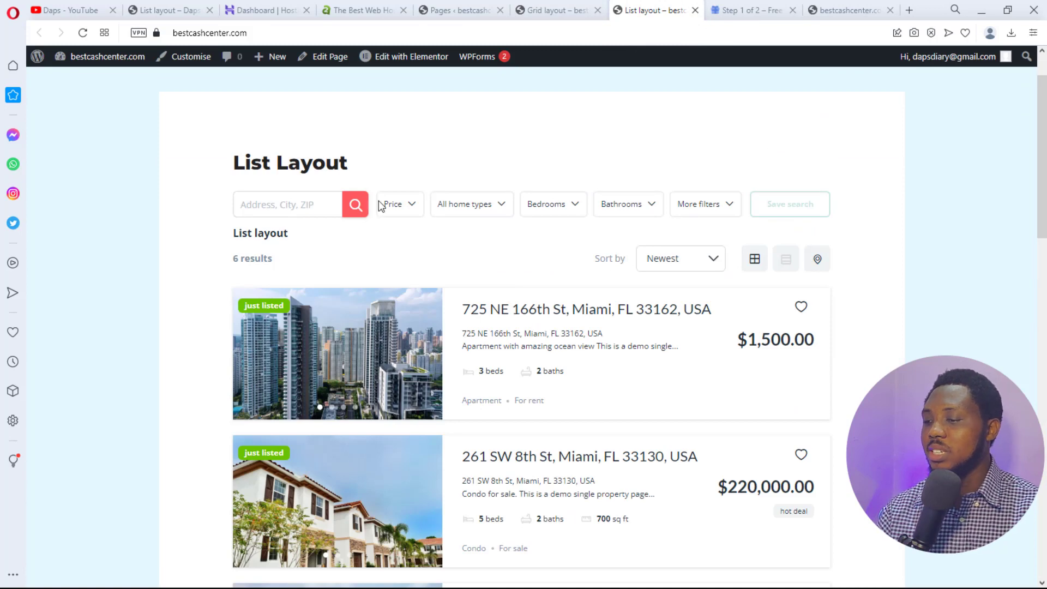
{"action": "scroll", "coordinate": [401, 402], "scroll_direction": "down", "scroll_amount": 4}
{"action": "scroll", "coordinate": [401, 402], "scroll_direction": "up", "scroll_amount": 6}
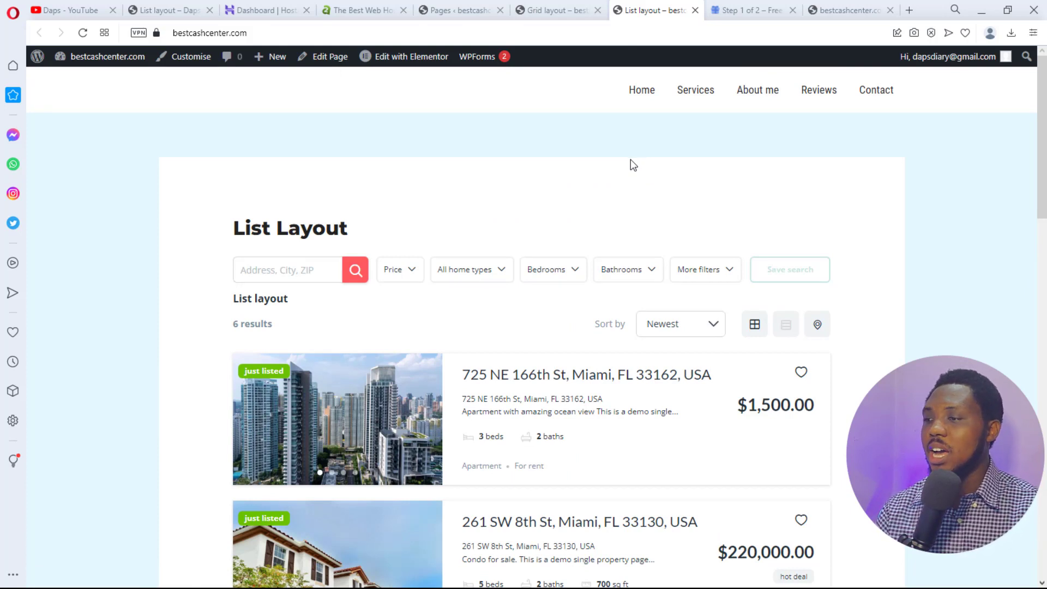
{"action": "left_click", "coordinate": [695, 10]}
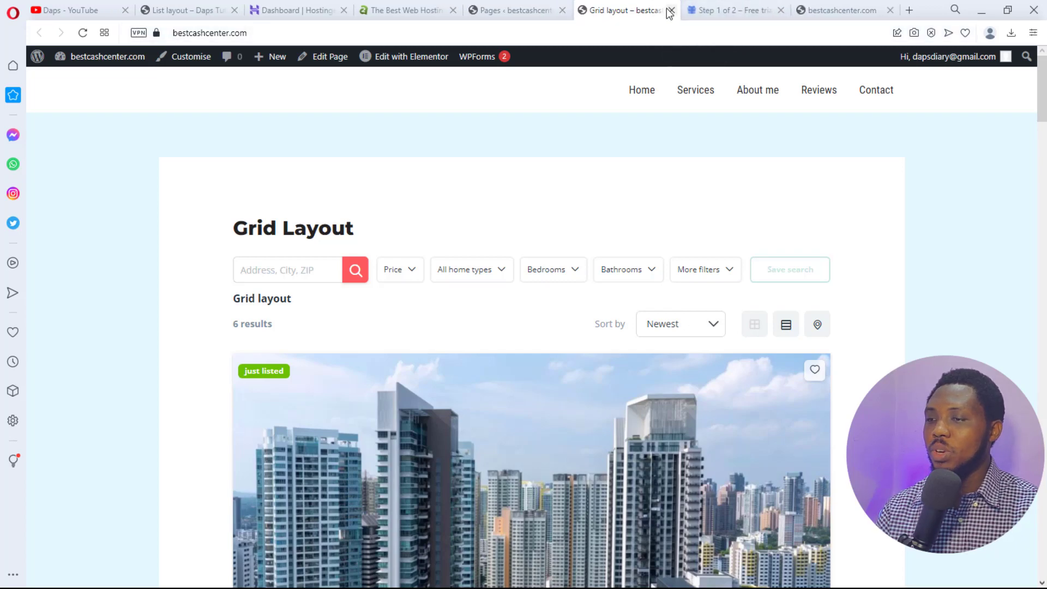
Open the published Estatik Profile page from the website's pages list in a new browser tab
{"action": "left_click", "coordinate": [537, 12]}
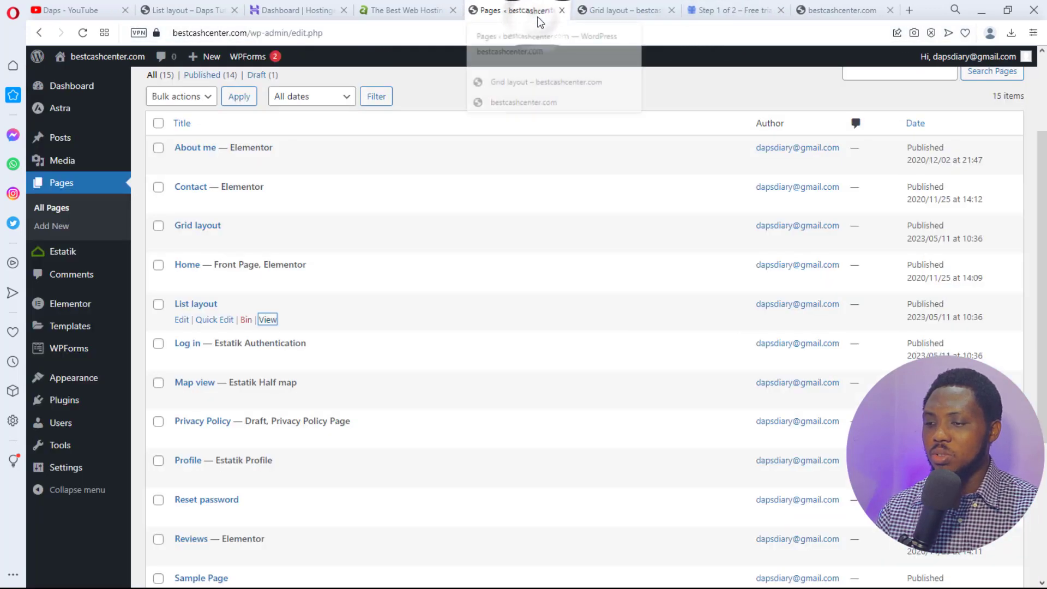
{"action": "scroll", "coordinate": [206, 316], "scroll_direction": "down", "scroll_amount": 1}
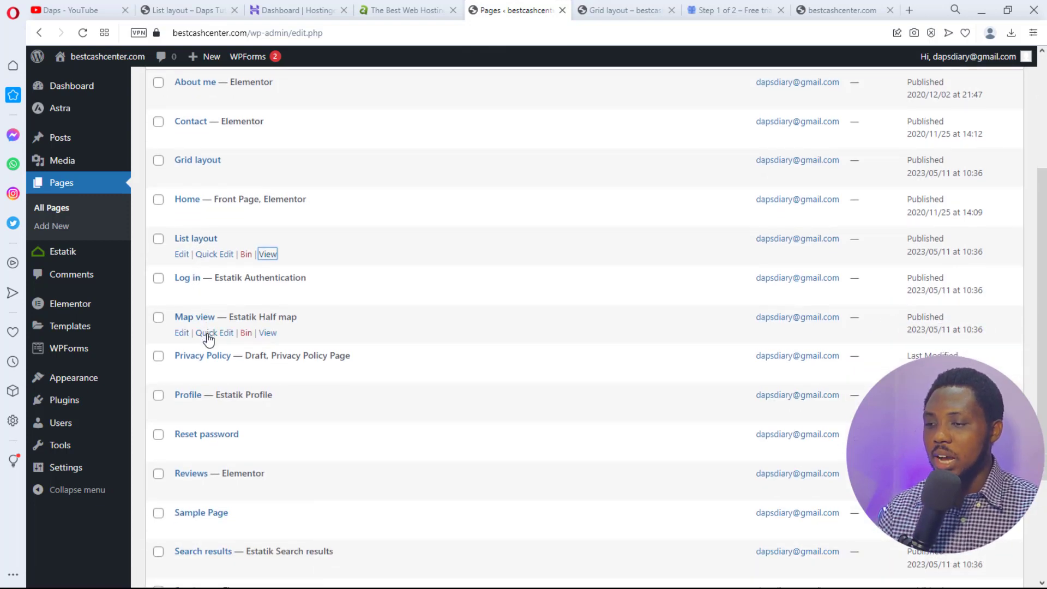
{"action": "scroll", "coordinate": [208, 340], "scroll_direction": "down", "scroll_amount": 1}
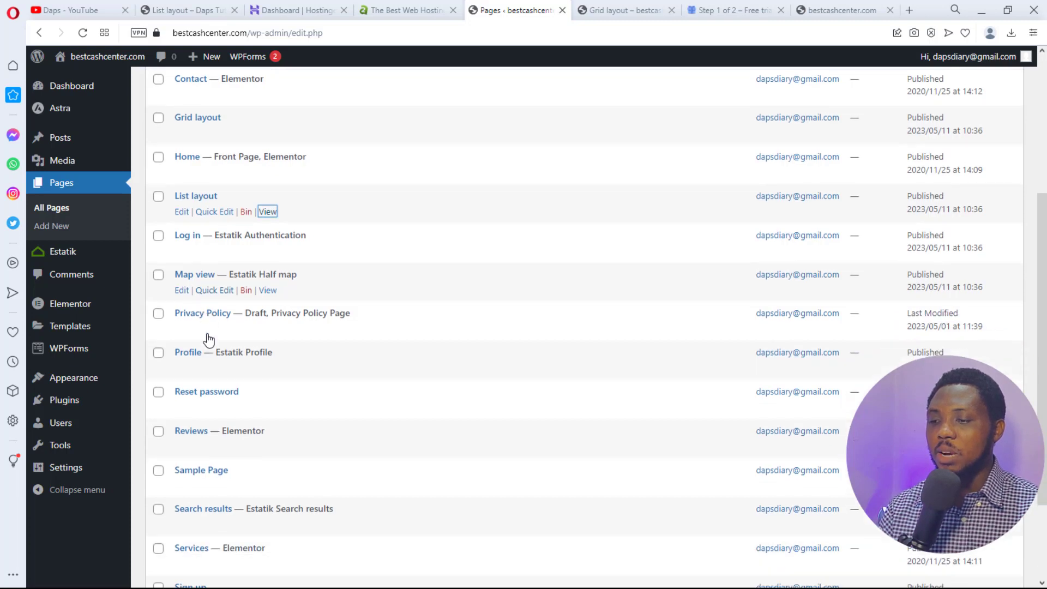
{"action": "right_click", "coordinate": [272, 346]}
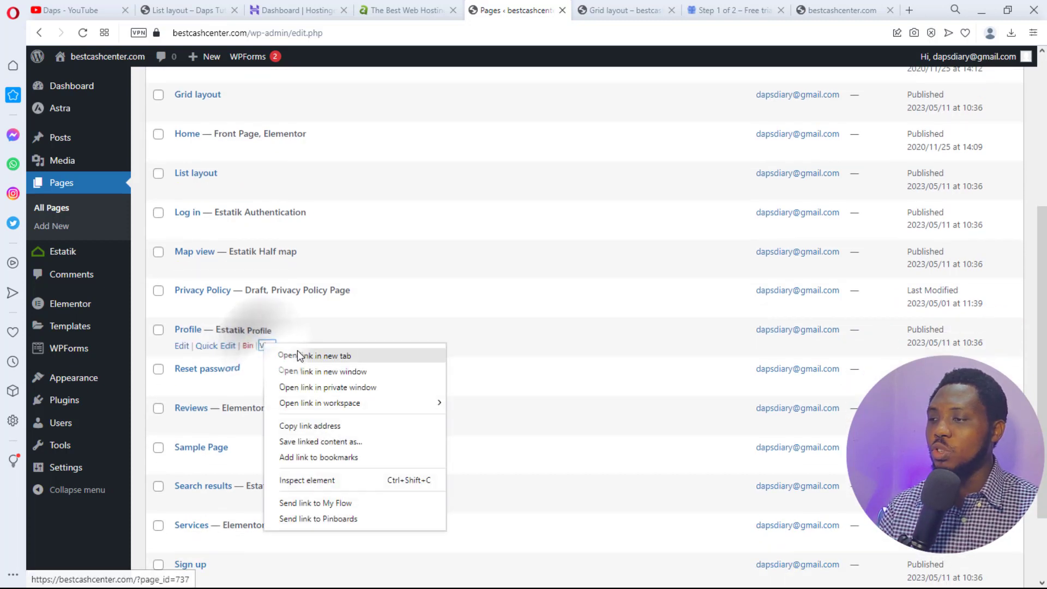
{"action": "left_click", "coordinate": [298, 351]}
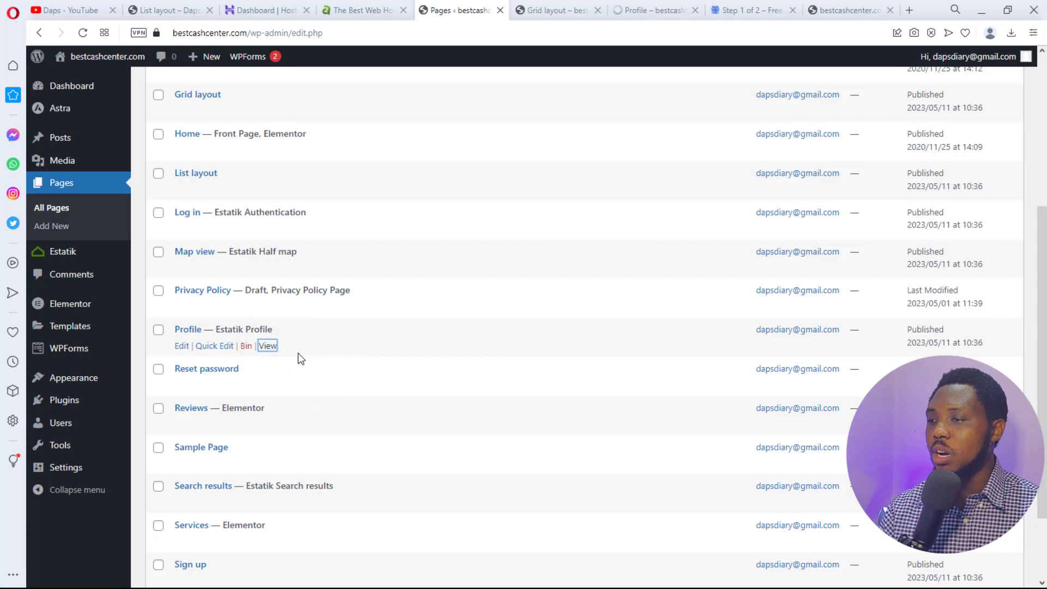
{"action": "left_click", "coordinate": [654, 11]}
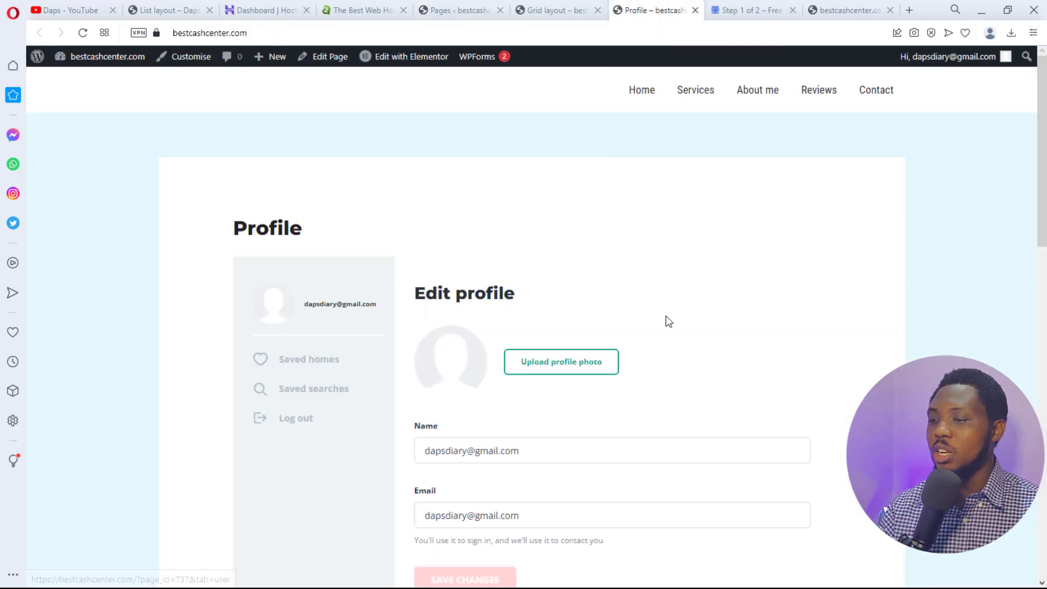
Review the profile details and password change form on the Profile page, and show the Saved homes section
{"action": "scroll", "coordinate": [701, 304], "scroll_direction": "down", "scroll_amount": 1}
{"action": "scroll", "coordinate": [567, 307], "scroll_direction": "down", "scroll_amount": 2}
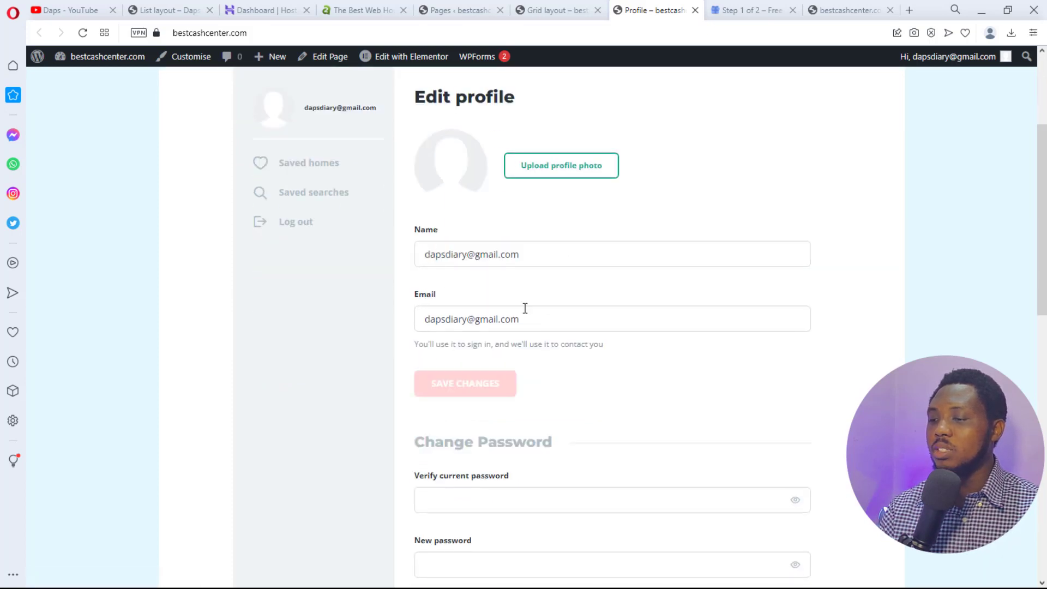
{"action": "scroll", "coordinate": [664, 360], "scroll_direction": "down", "scroll_amount": 3}
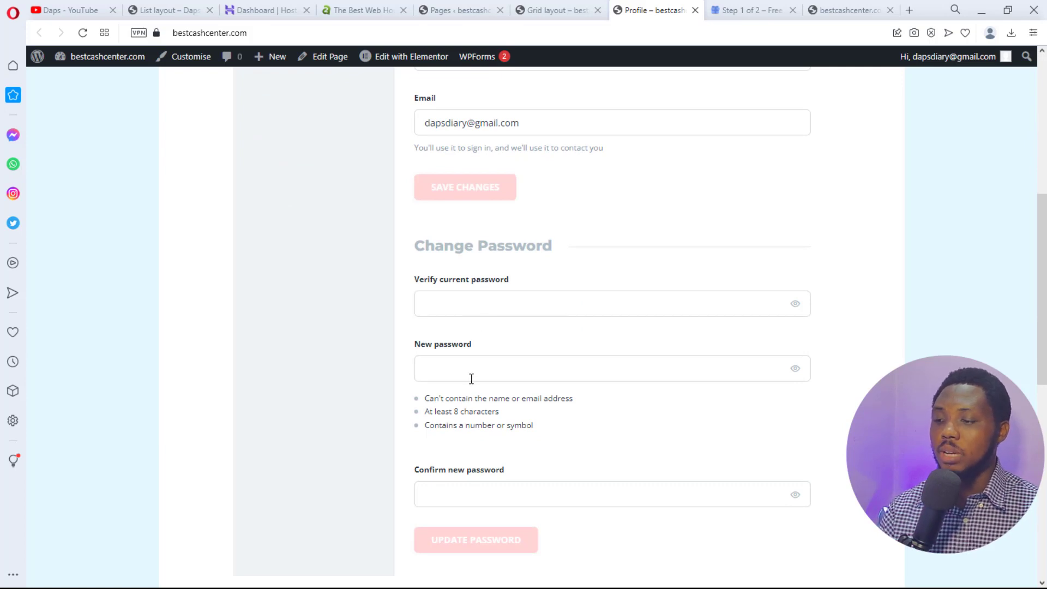
{"action": "scroll", "coordinate": [475, 366], "scroll_direction": "down", "scroll_amount": 3}
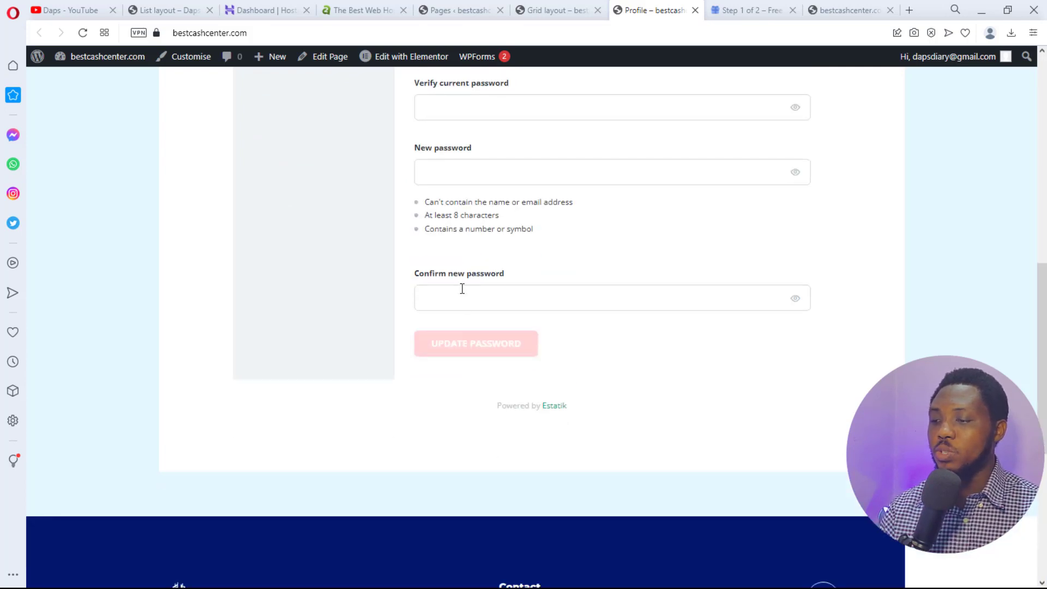
{"action": "scroll", "coordinate": [475, 355], "scroll_direction": "up", "scroll_amount": 8}
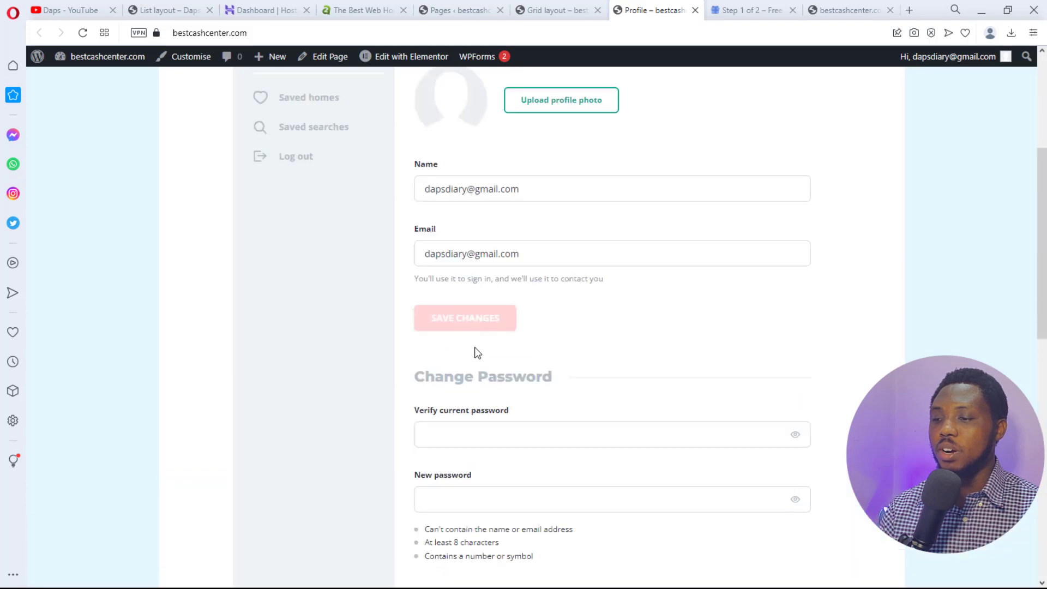
{"action": "left_click", "coordinate": [292, 295]}
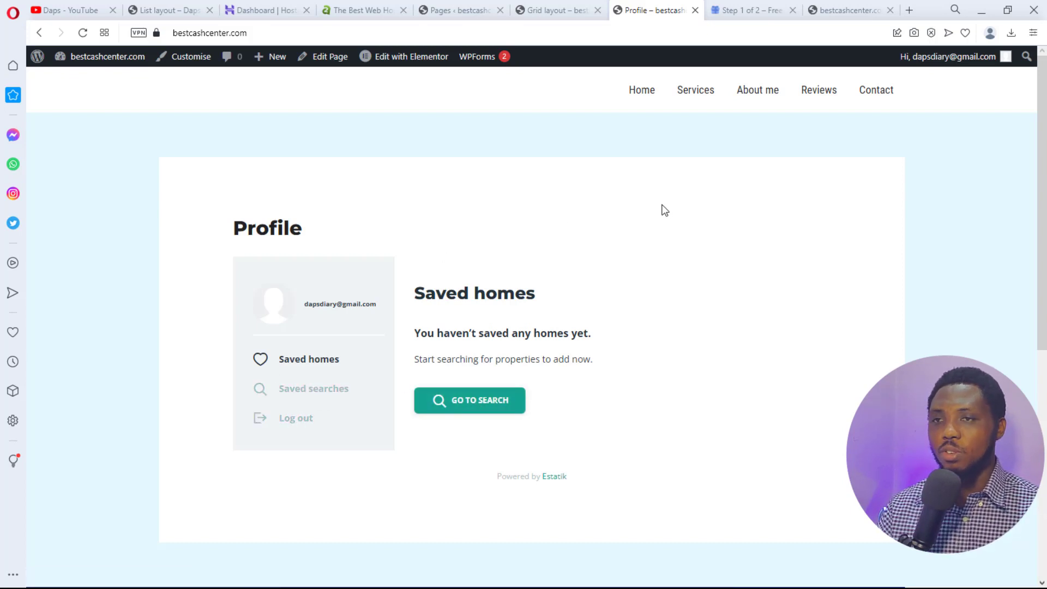
Return to the website's pages list and look over the remaining pages, including Sign up, Log in and List layout
{"action": "left_click", "coordinate": [549, 15]}
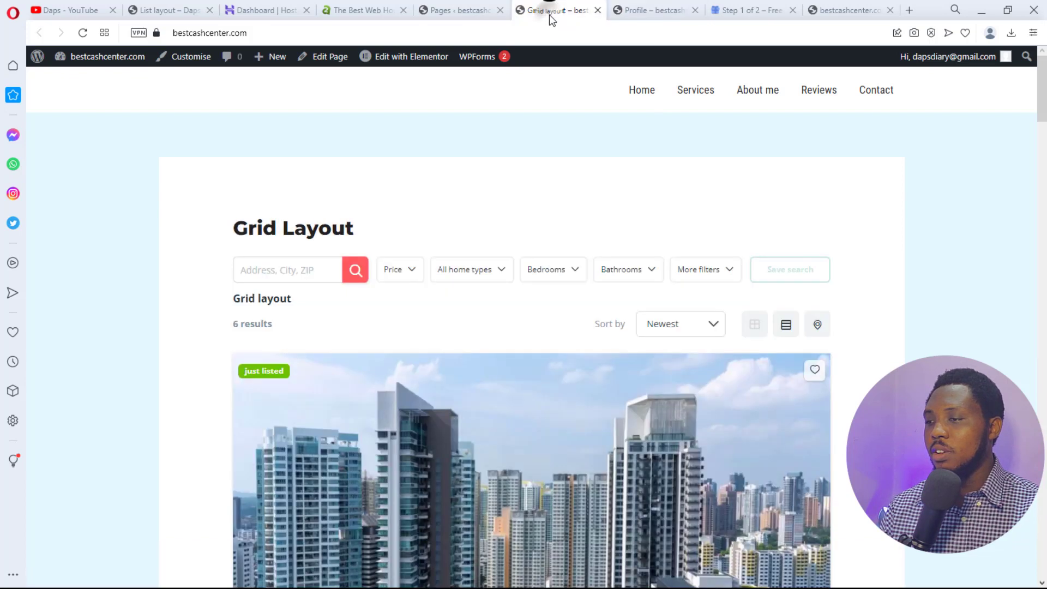
{"action": "left_click", "coordinate": [462, 12]}
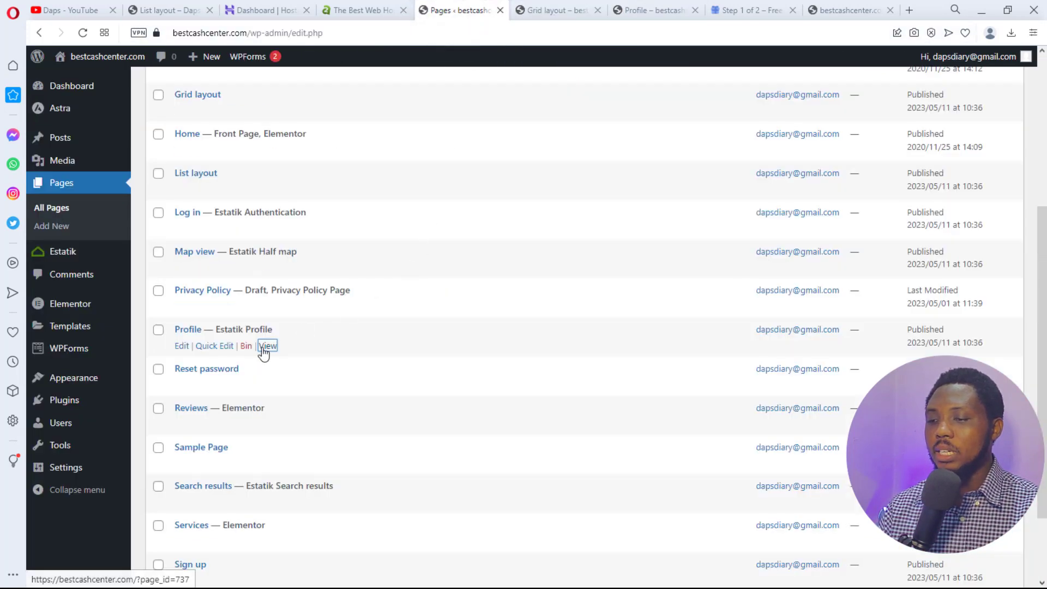
{"action": "scroll", "coordinate": [264, 353], "scroll_direction": "down", "scroll_amount": 2}
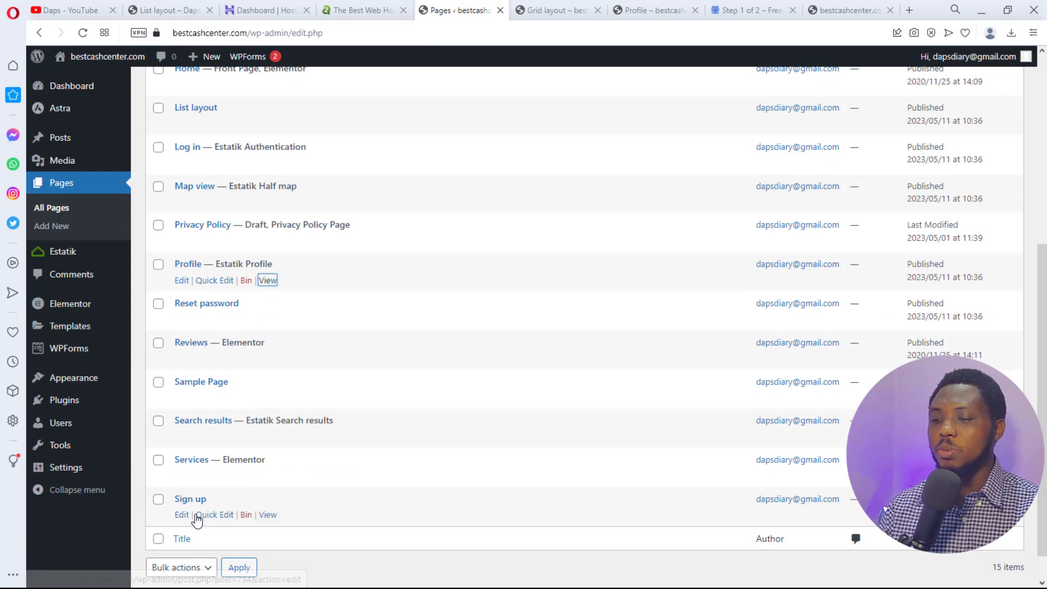
{"action": "scroll", "coordinate": [219, 491], "scroll_direction": "down", "scroll_amount": 1}
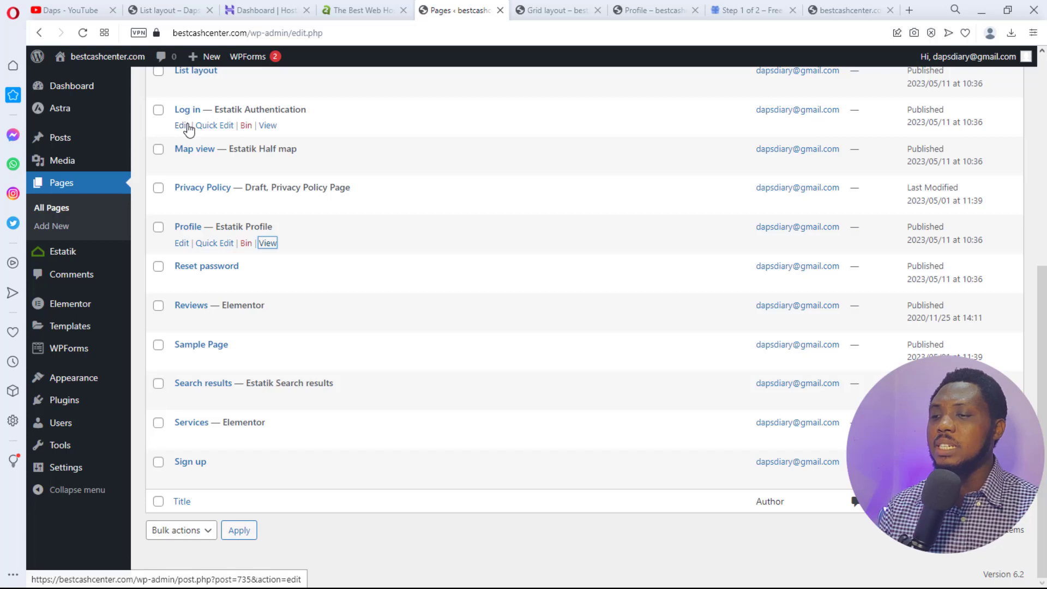
{"action": "scroll", "coordinate": [242, 301], "scroll_direction": "up", "scroll_amount": 3}
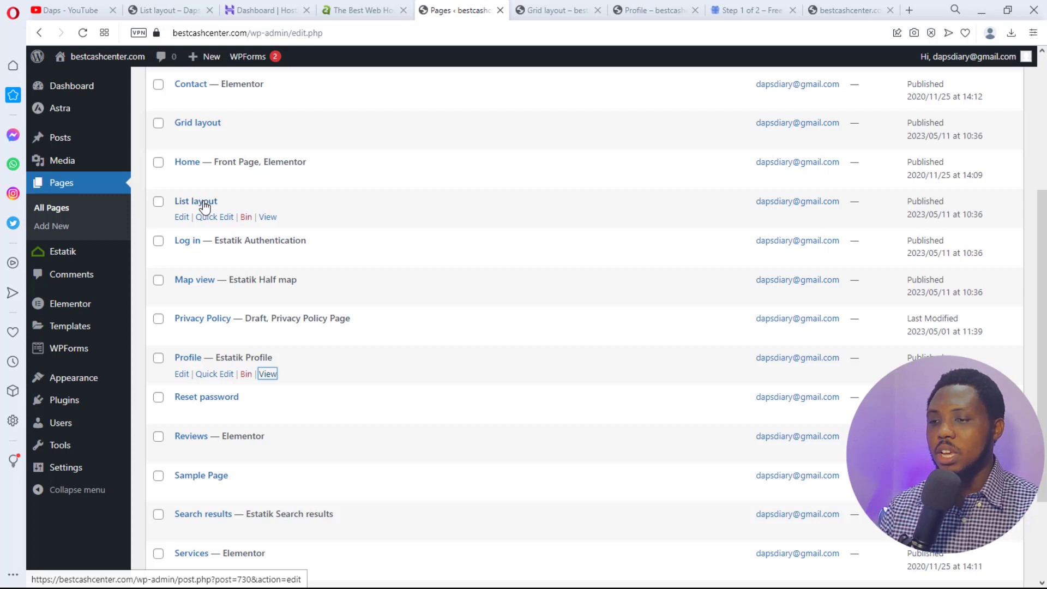
Open the WordPress menu editor and remove the Reviews item from the primary menu's structure
{"action": "mouse_move", "coordinate": [72, 382]}
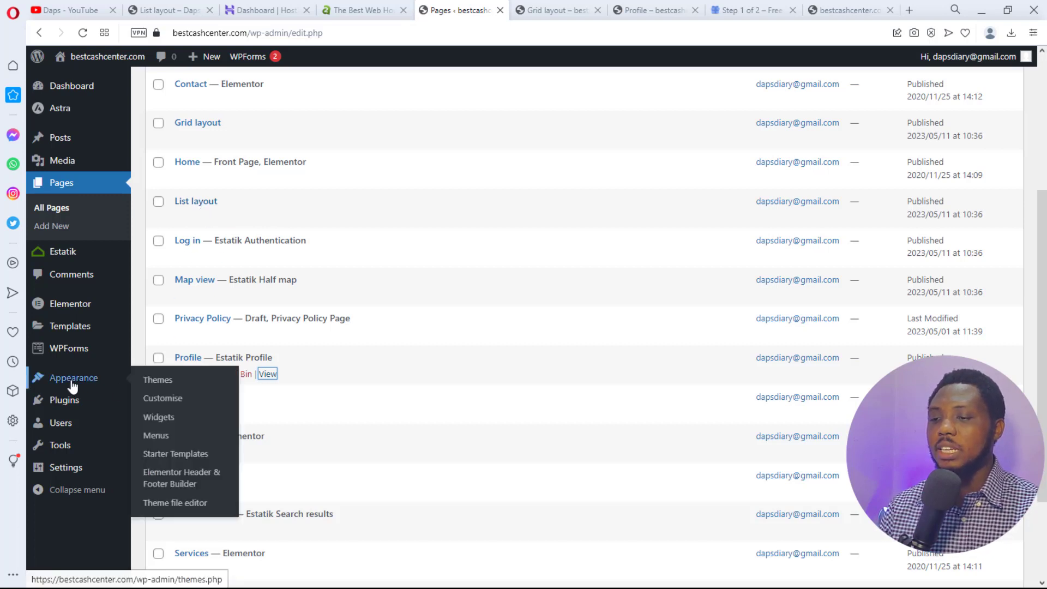
{"action": "left_click", "coordinate": [162, 438]}
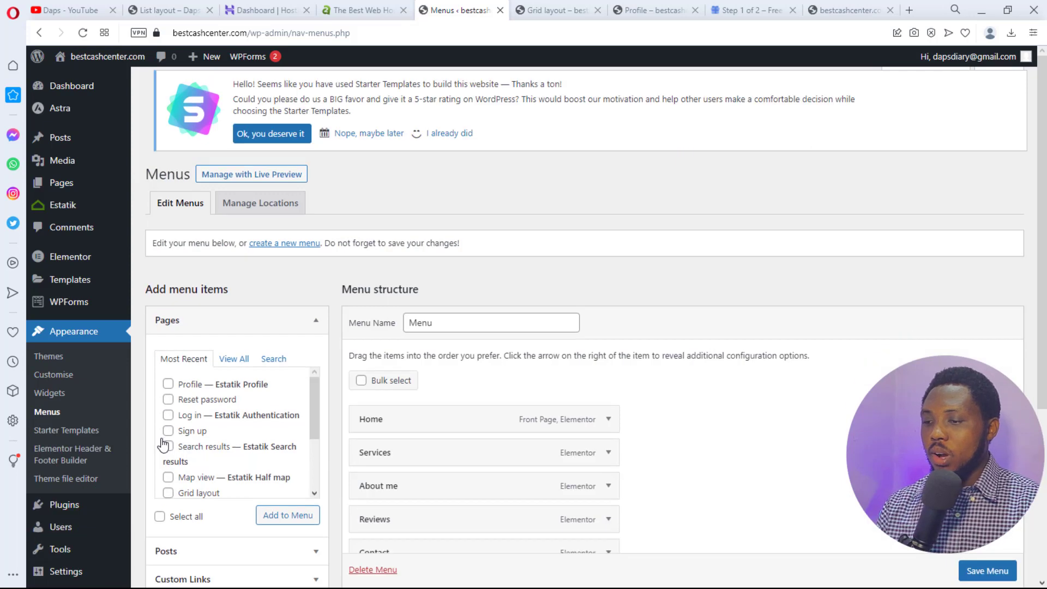
{"action": "scroll", "coordinate": [665, 303], "scroll_direction": "down", "scroll_amount": 3}
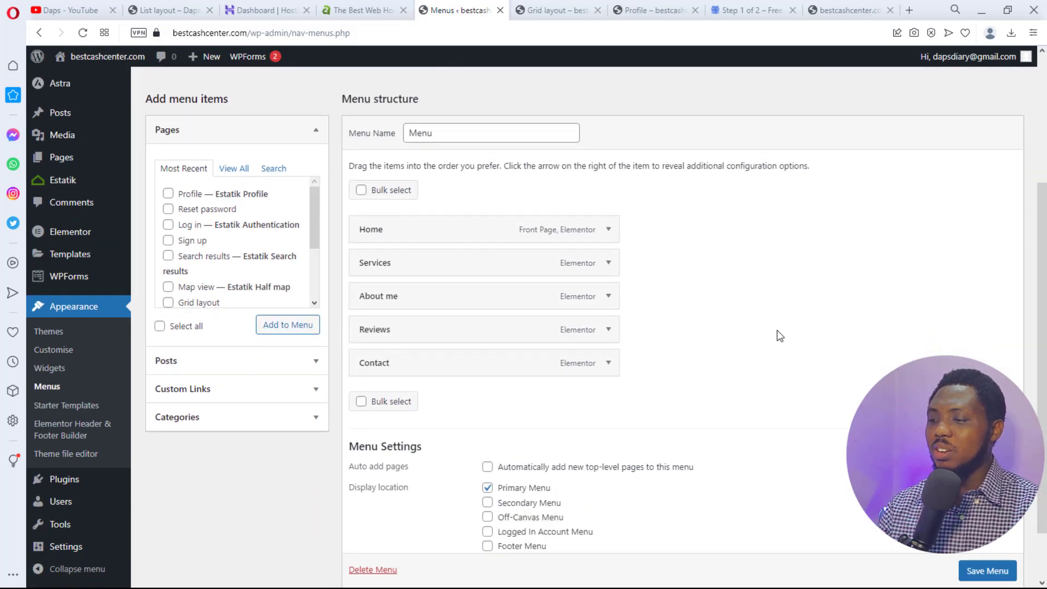
{"action": "left_click", "coordinate": [611, 331]}
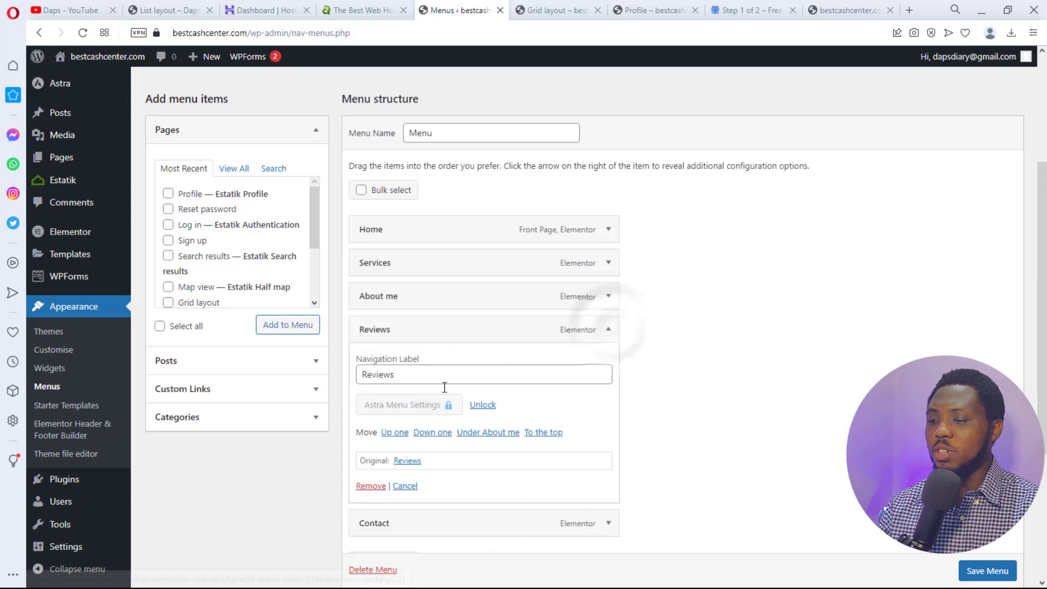
{"action": "left_click", "coordinate": [370, 487]}
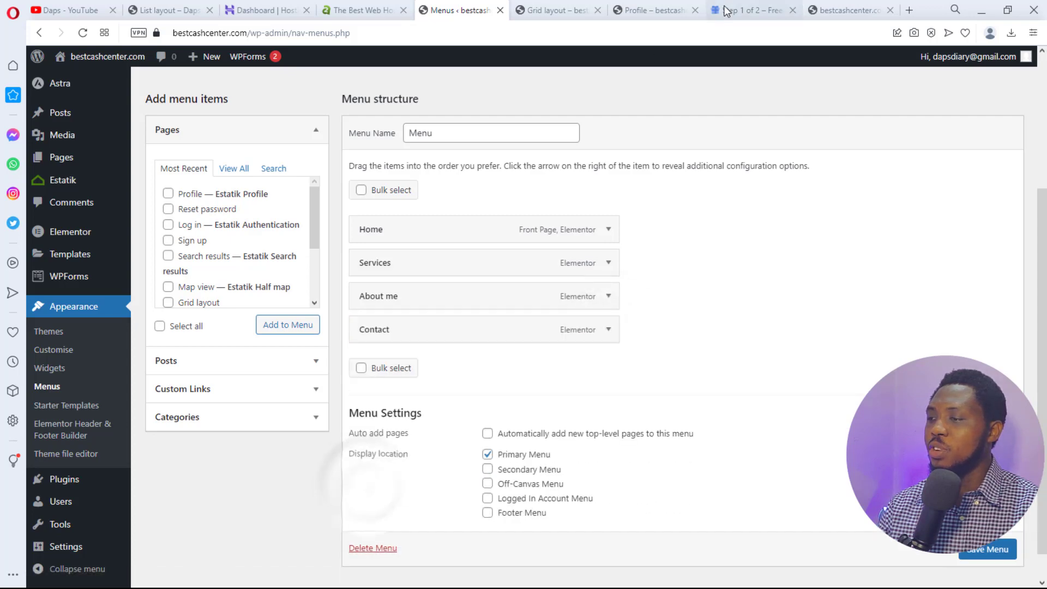
Check the client reviews section and the header navigation on the website's home page
{"action": "left_click", "coordinate": [848, 9]}
{"action": "scroll", "coordinate": [454, 280], "scroll_direction": "down", "scroll_amount": 20}
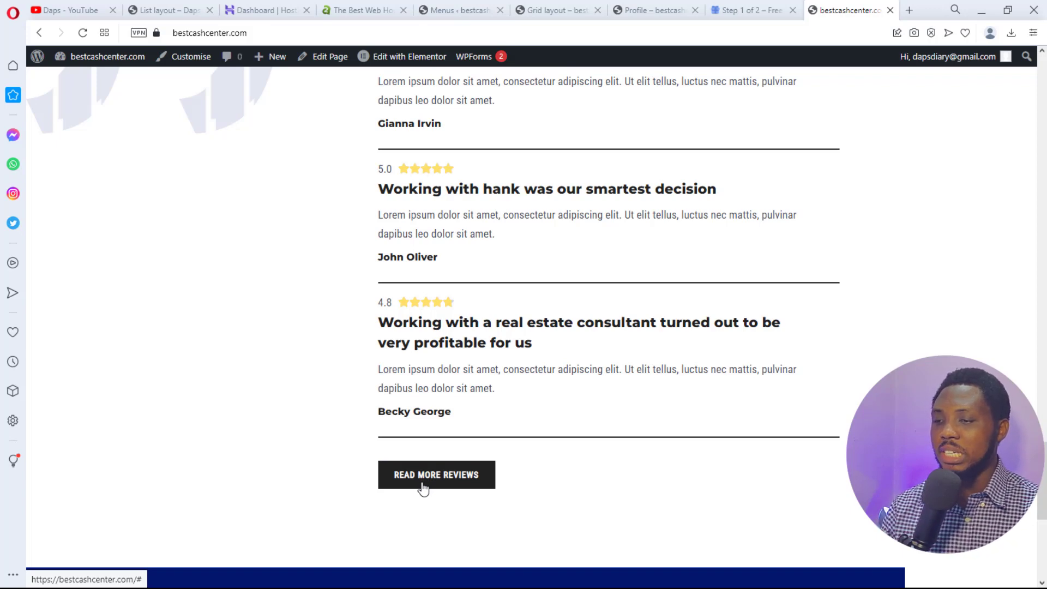
{"action": "scroll", "coordinate": [670, 353], "scroll_direction": "up", "scroll_amount": 2}
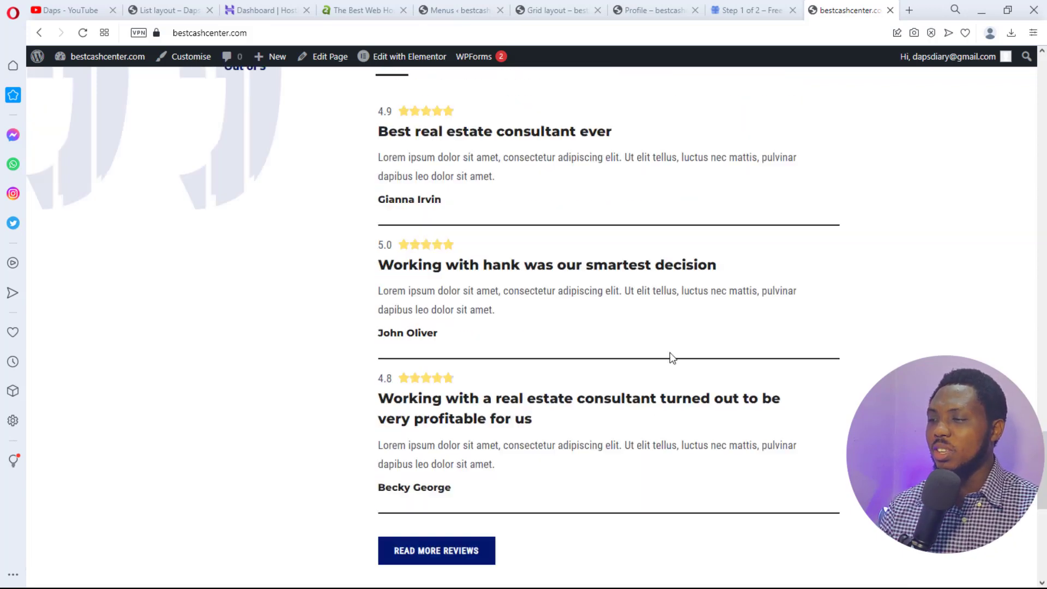
{"action": "scroll", "coordinate": [677, 354], "scroll_direction": "up", "scroll_amount": 20}
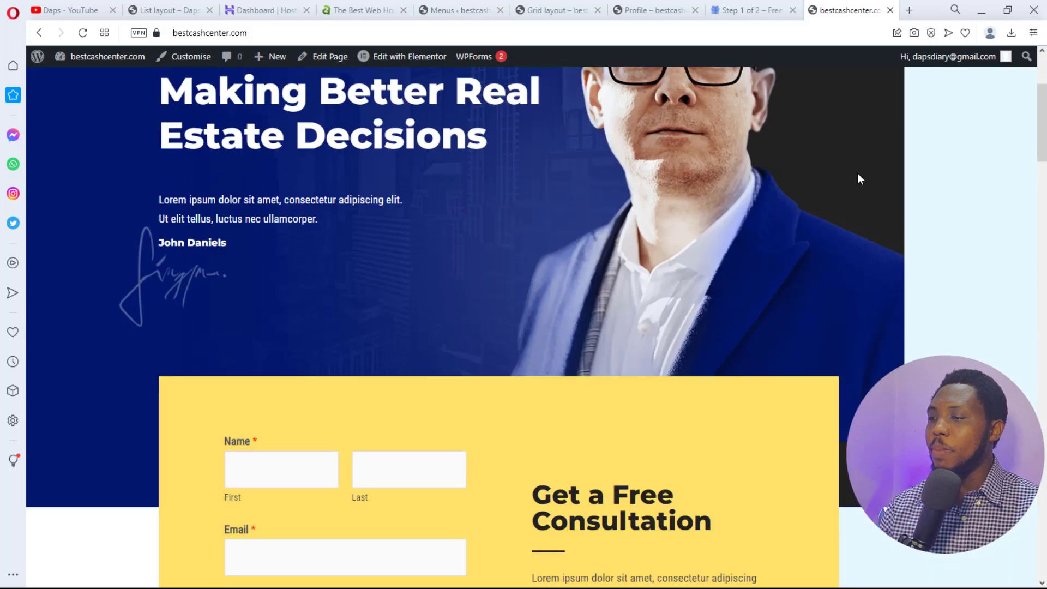
{"action": "scroll", "coordinate": [861, 179], "scroll_direction": "up", "scroll_amount": 5}
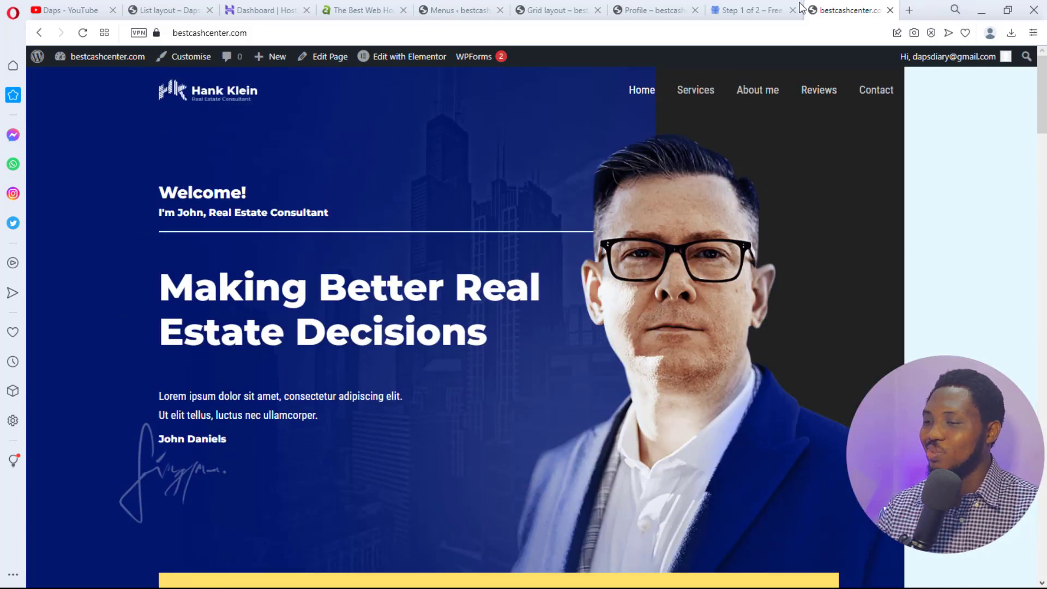
Return to the menu editor and select the List layout page as an item to add to the menu
{"action": "left_click", "coordinate": [491, 6]}
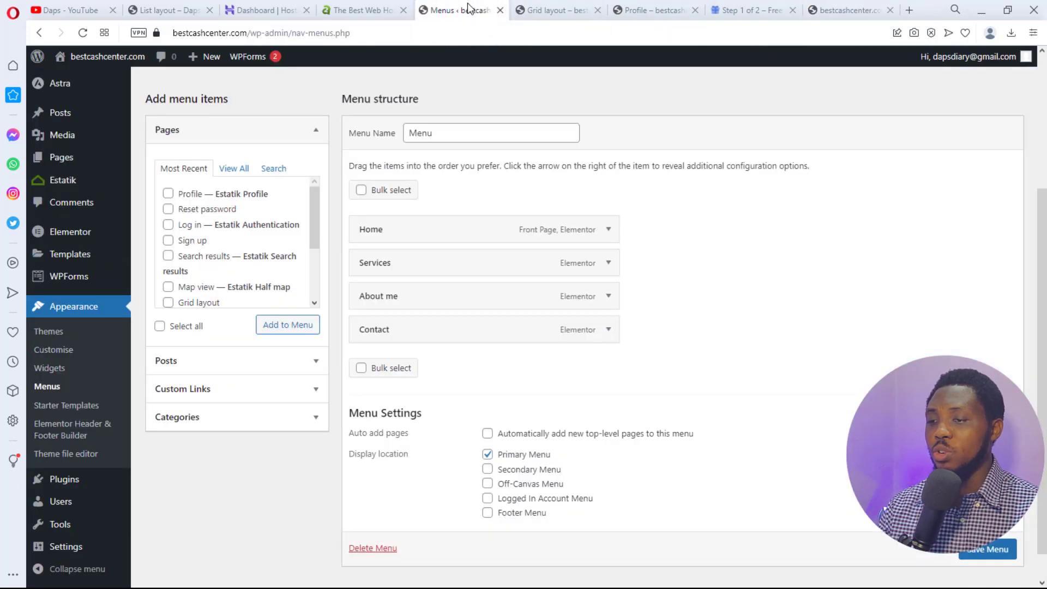
{"action": "scroll", "coordinate": [232, 216], "scroll_direction": "down", "scroll_amount": 2}
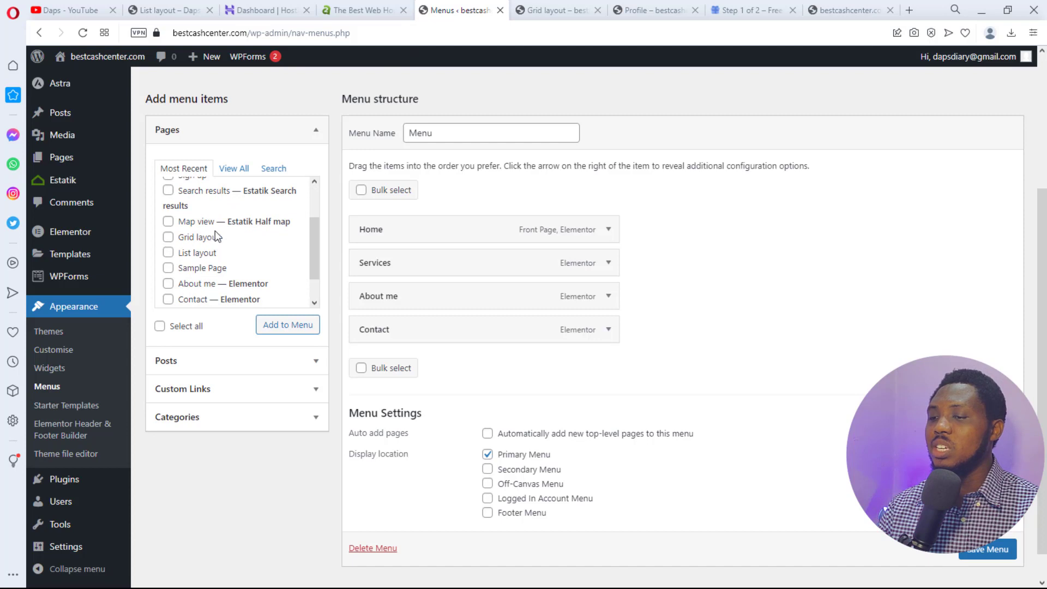
{"action": "left_click", "coordinate": [168, 254]}
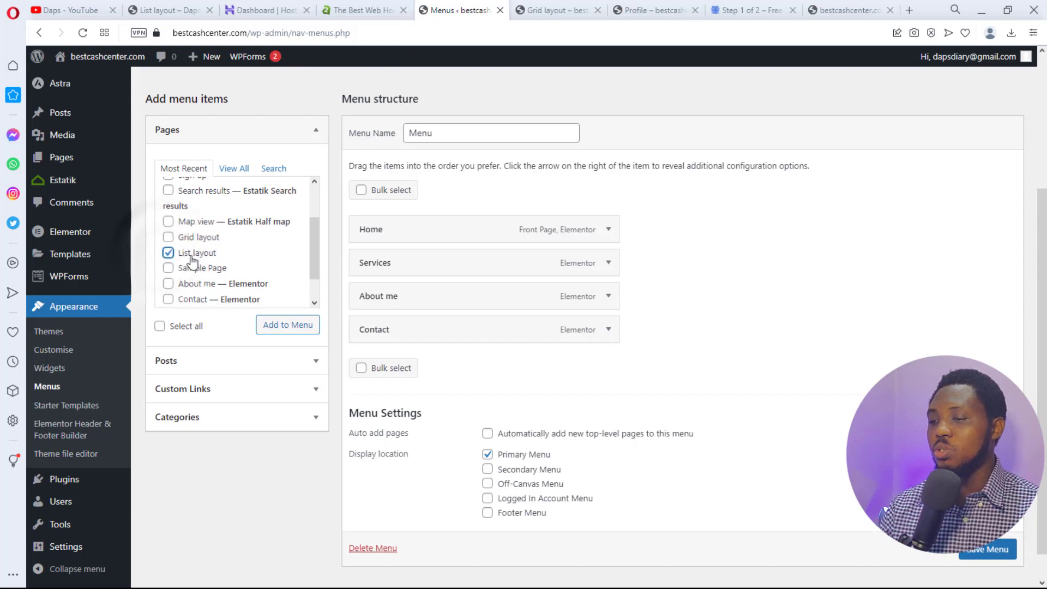
Add the List layout page to the menu and place it between Services and About me
{"action": "left_click", "coordinate": [298, 324]}
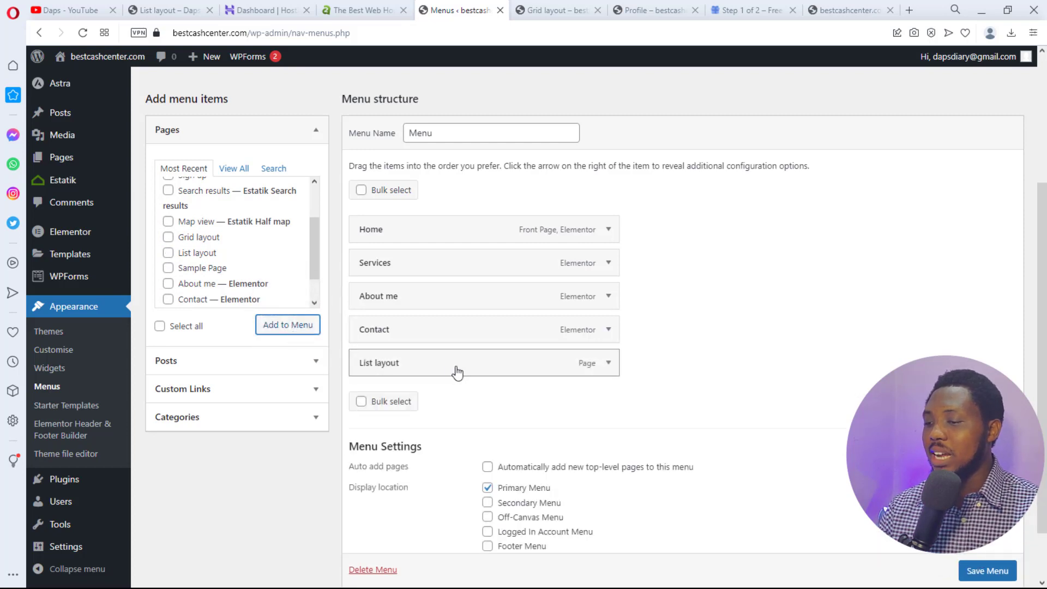
{"action": "left_click_drag", "start_coordinate": [457, 373], "coordinate": [463, 303]}
Change the navigation label of the List layout menu item to "Listings"
{"action": "left_click", "coordinate": [607, 295]}
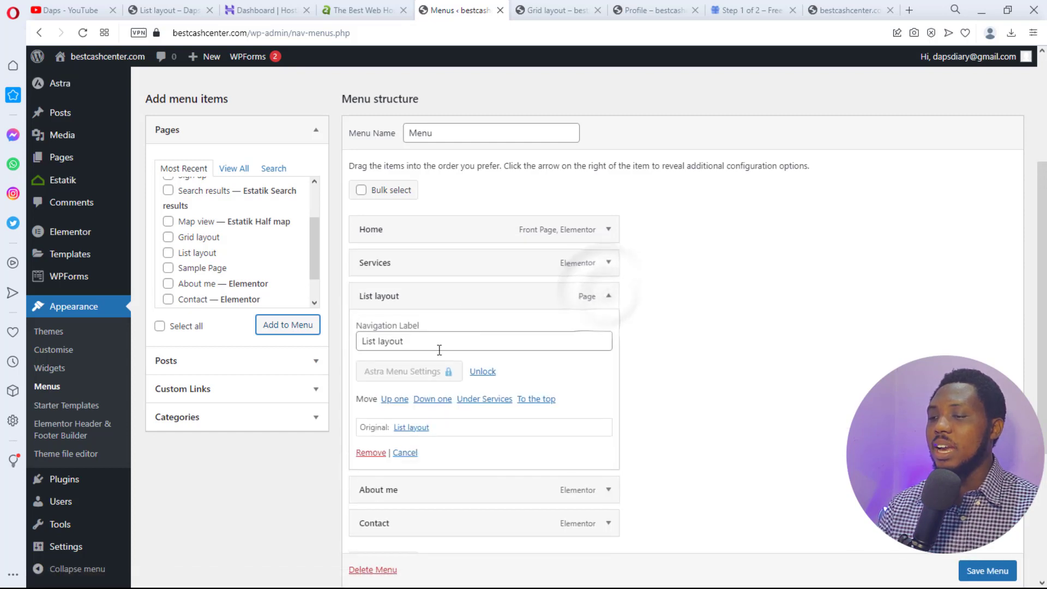
{"action": "left_click_drag", "start_coordinate": [439, 350], "coordinate": [341, 339]}
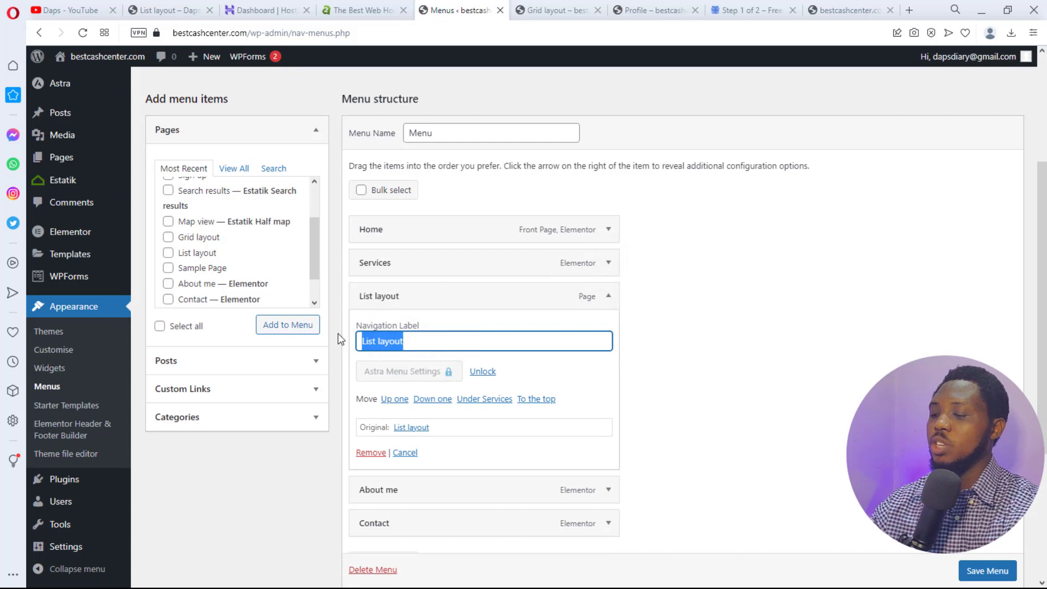
{"action": "type", "text": "Listi"}
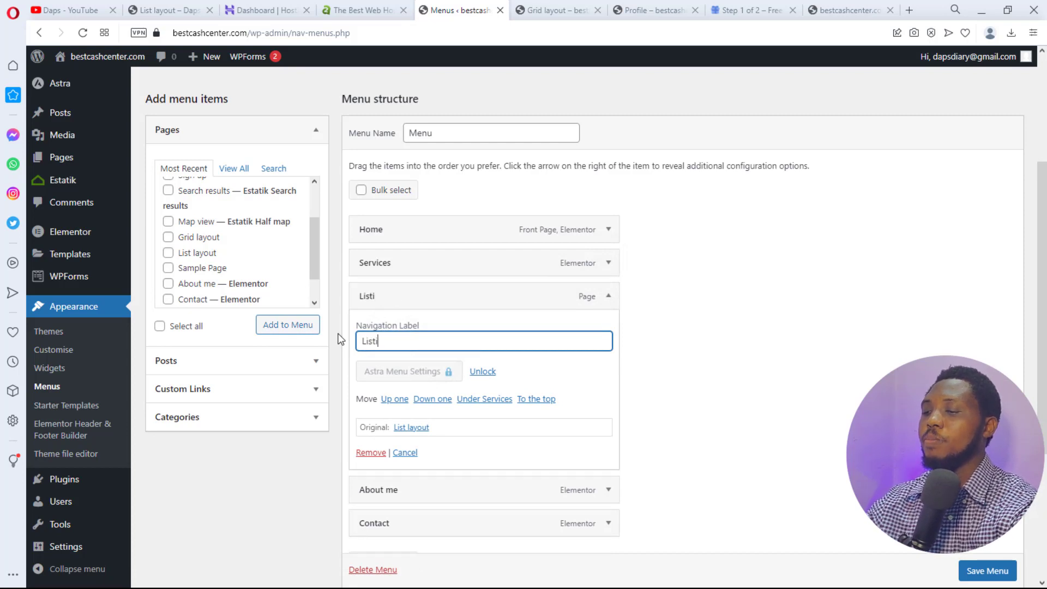
{"action": "type", "text": "ngs"}
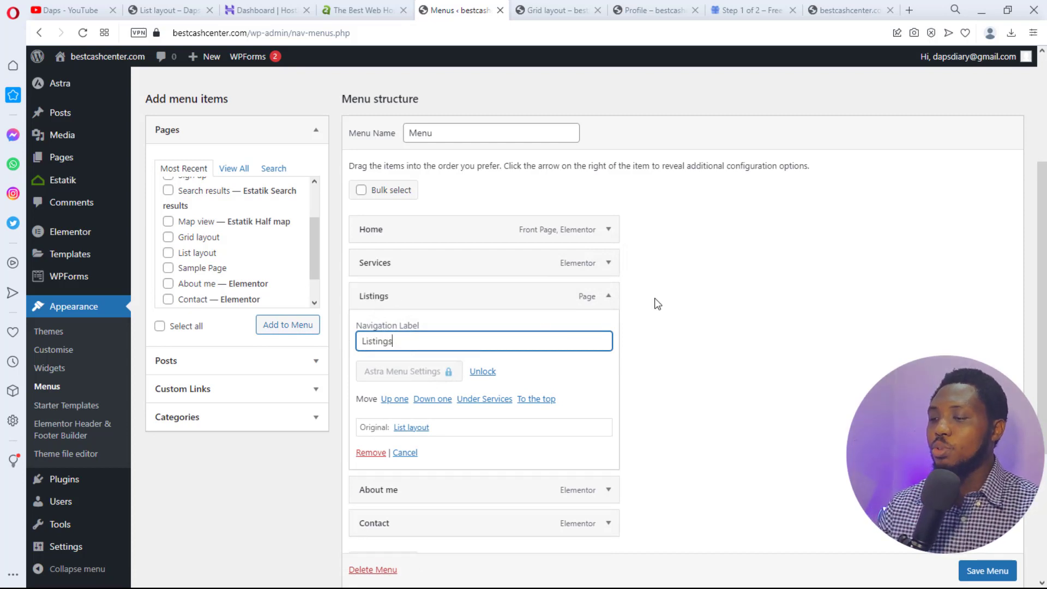
{"action": "left_click", "coordinate": [613, 298]}
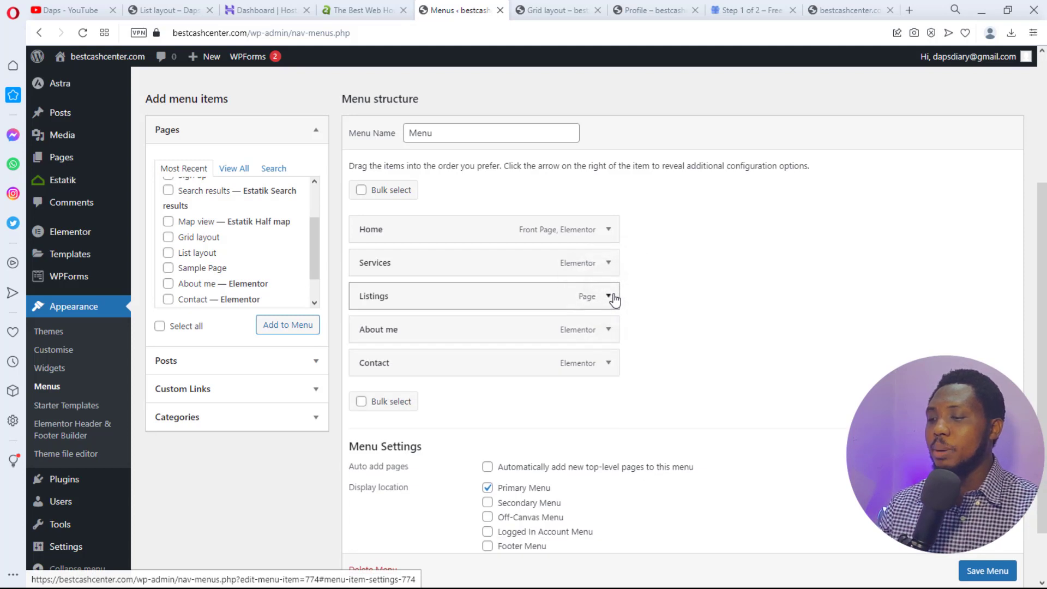
{"action": "left_click", "coordinate": [607, 331]}
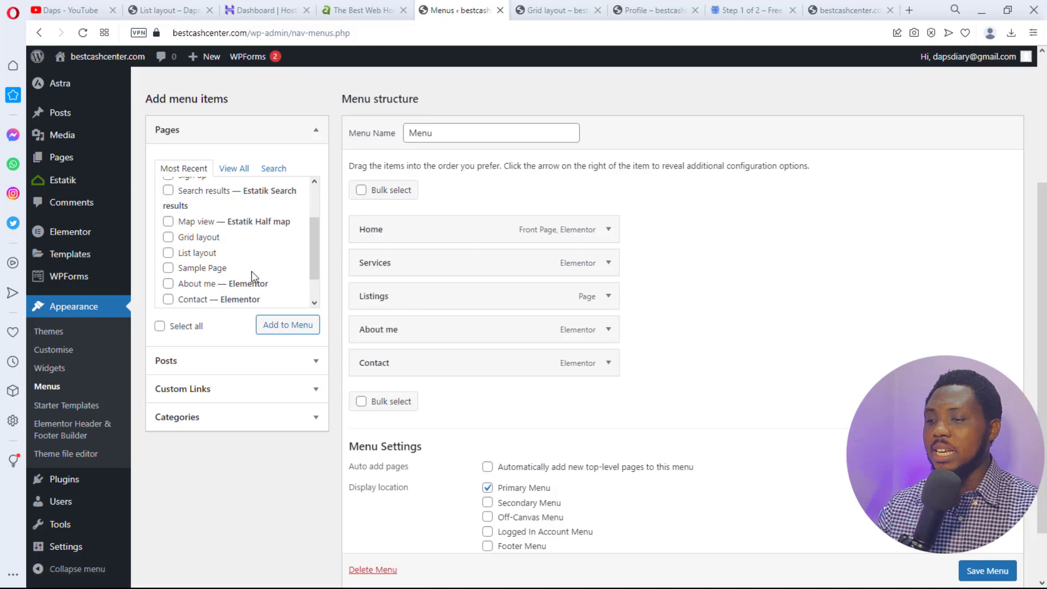
Add the Log in and Sign up pages to the end of the menu and save the menu
{"action": "scroll", "coordinate": [234, 263], "scroll_direction": "down", "scroll_amount": 2}
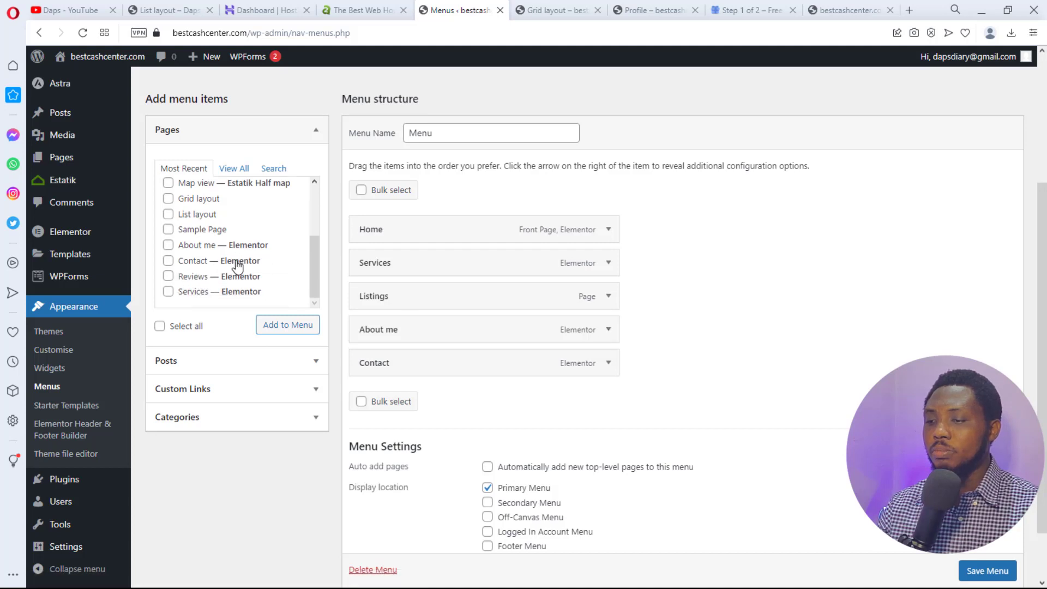
{"action": "scroll", "coordinate": [237, 265], "scroll_direction": "up", "scroll_amount": 4}
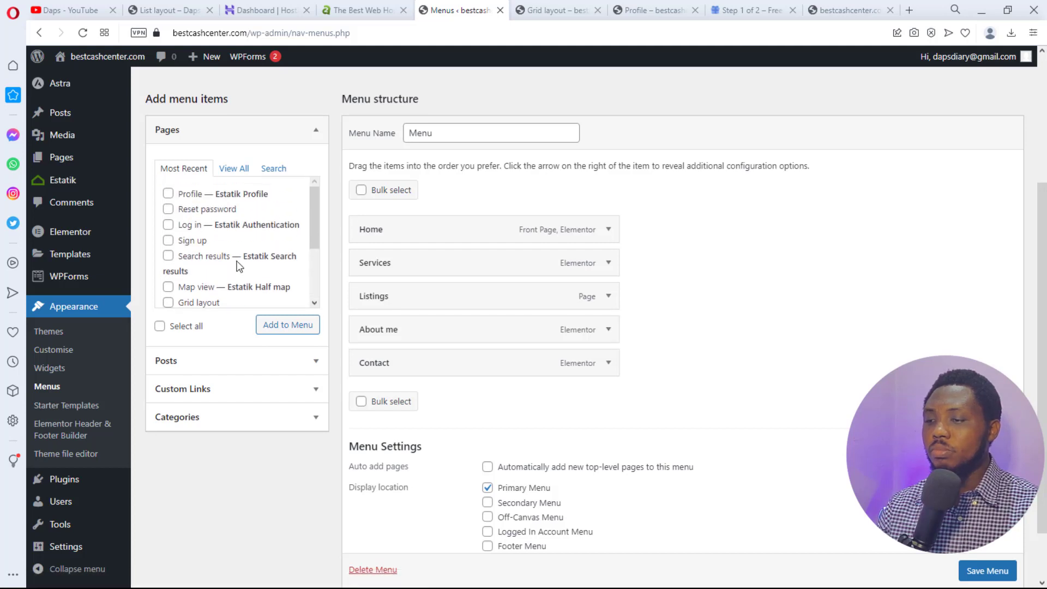
{"action": "left_click", "coordinate": [168, 225]}
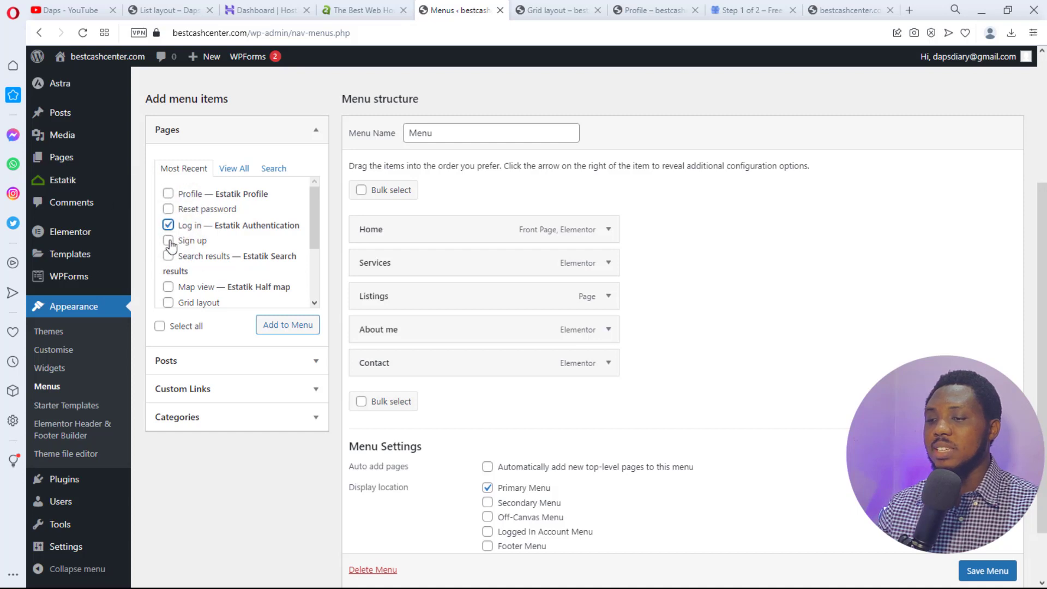
{"action": "left_click", "coordinate": [168, 240]}
{"action": "left_click", "coordinate": [284, 326]}
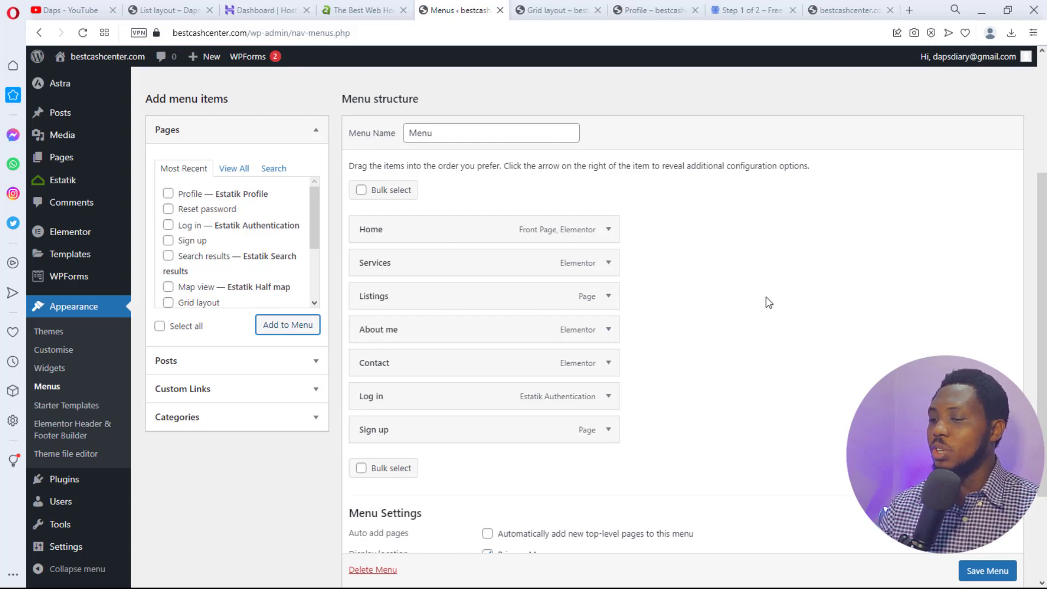
{"action": "scroll", "coordinate": [992, 574], "scroll_direction": "down", "scroll_amount": 1}
{"action": "left_click", "coordinate": [988, 571]}
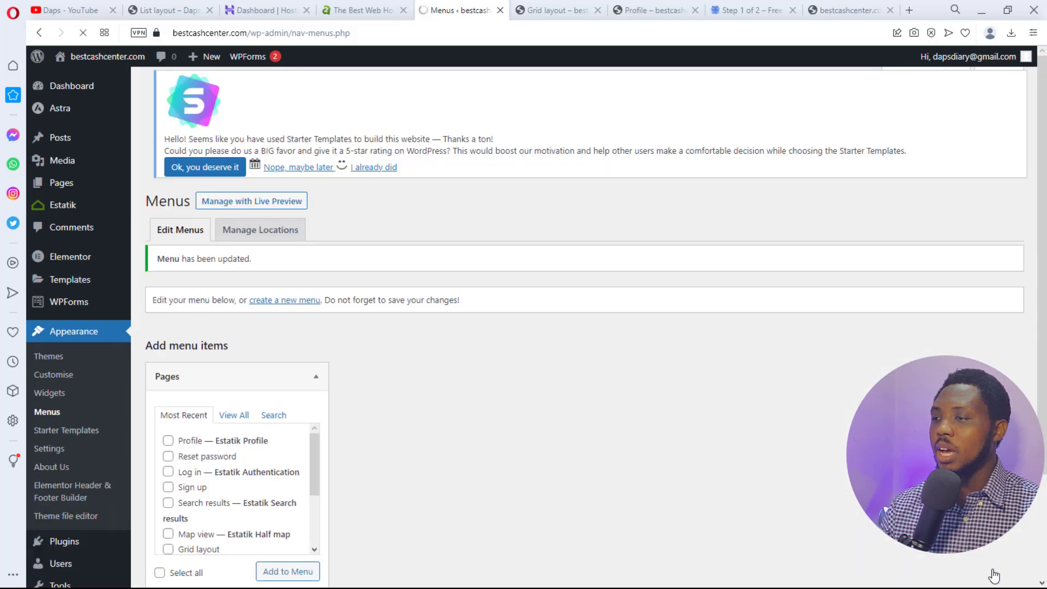
Reload the live home page and look through the properties on its Listings page
{"action": "left_click", "coordinate": [838, 12]}
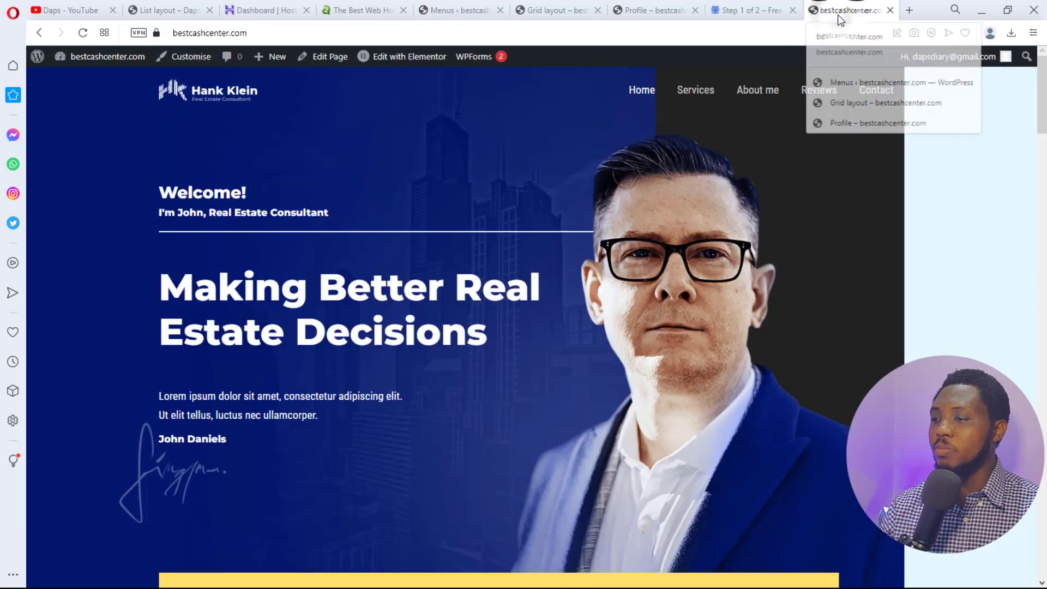
{"action": "left_click", "coordinate": [82, 34]}
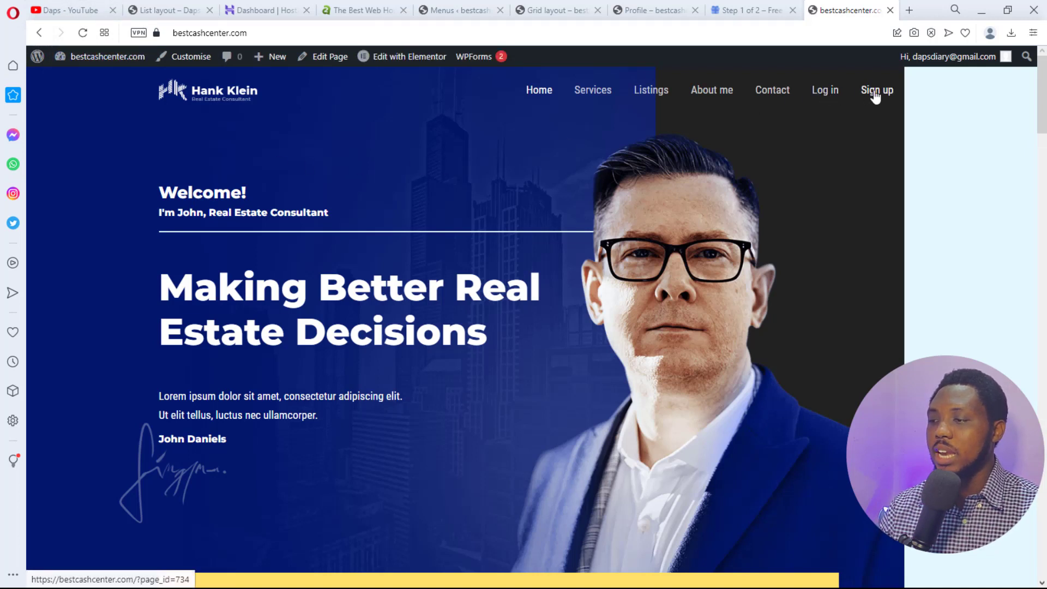
{"action": "left_click", "coordinate": [644, 92]}
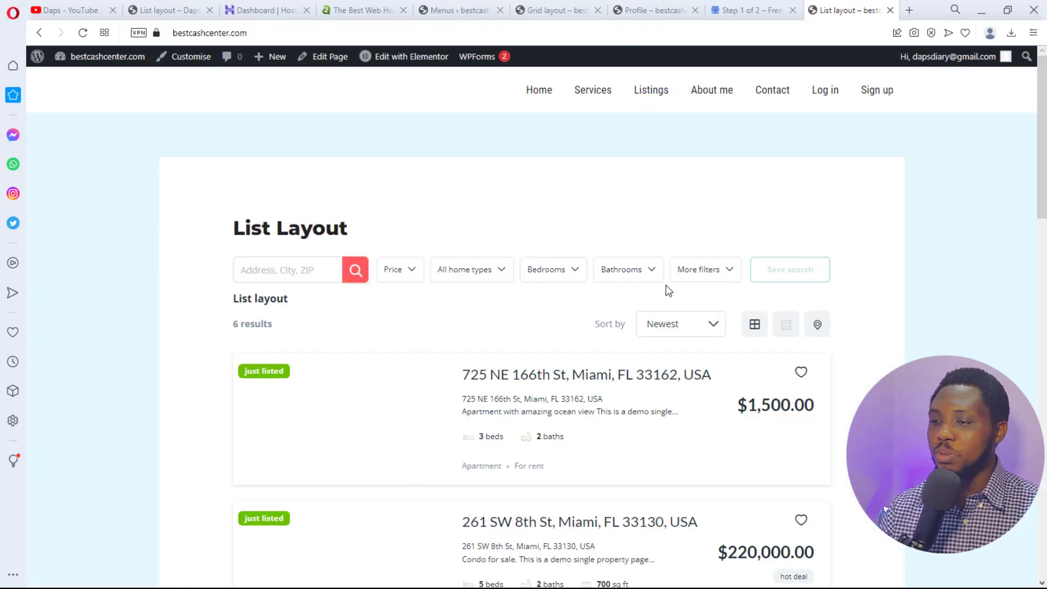
{"action": "scroll", "coordinate": [669, 292], "scroll_direction": "down", "scroll_amount": 5}
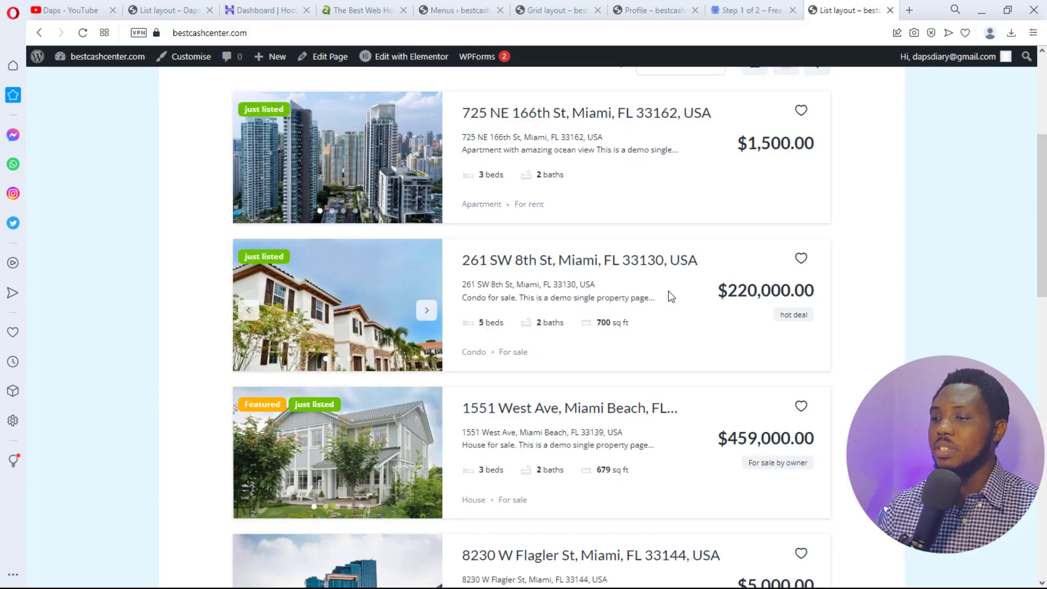
{"action": "scroll", "coordinate": [669, 295], "scroll_direction": "up", "scroll_amount": 3}
{"action": "left_click", "coordinate": [580, 246]}
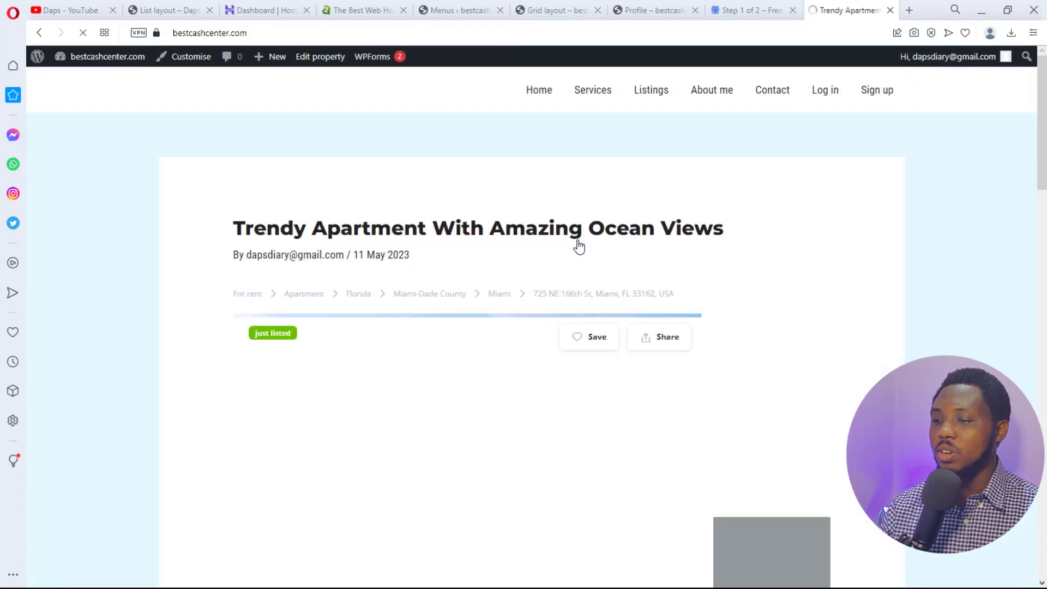
{"action": "scroll", "coordinate": [580, 247], "scroll_direction": "down", "scroll_amount": 5}
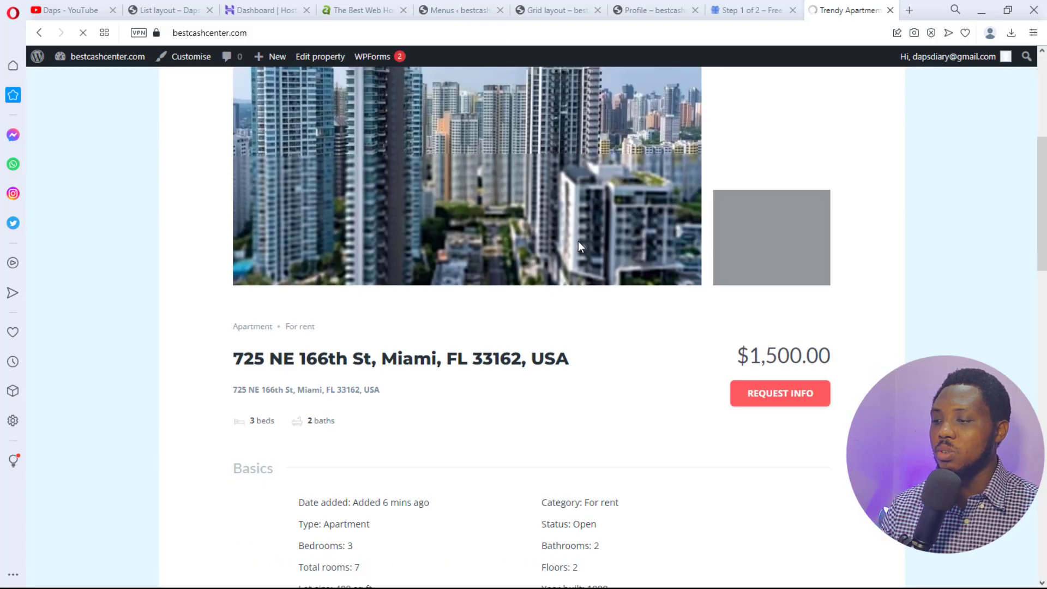
{"action": "scroll", "coordinate": [580, 247], "scroll_direction": "down", "scroll_amount": 18}
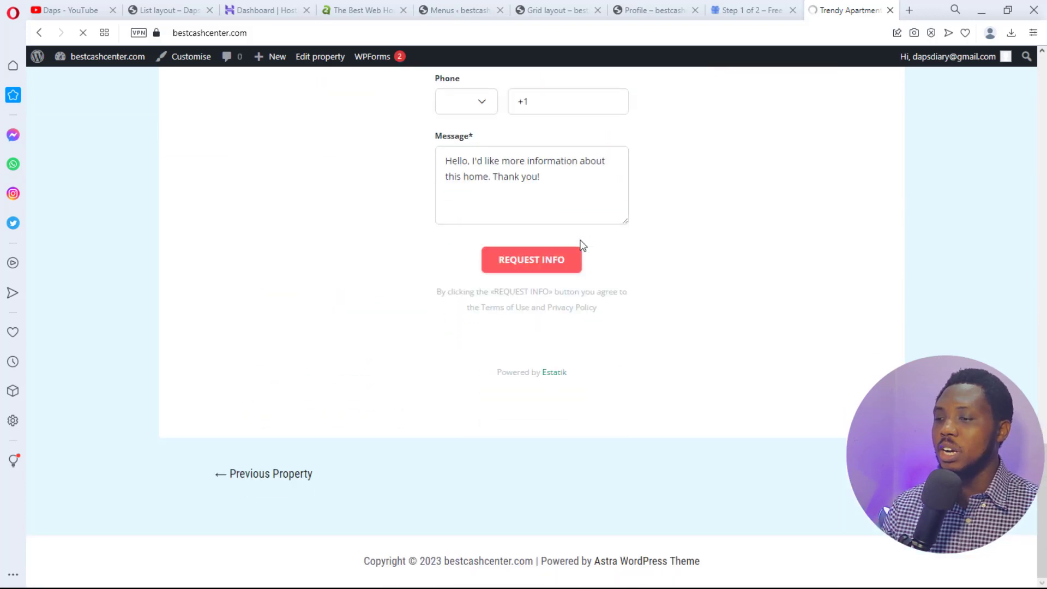
{"action": "scroll", "coordinate": [580, 243], "scroll_direction": "up", "scroll_amount": 12}
{"action": "scroll", "coordinate": [568, 257], "scroll_direction": "up", "scroll_amount": 10}
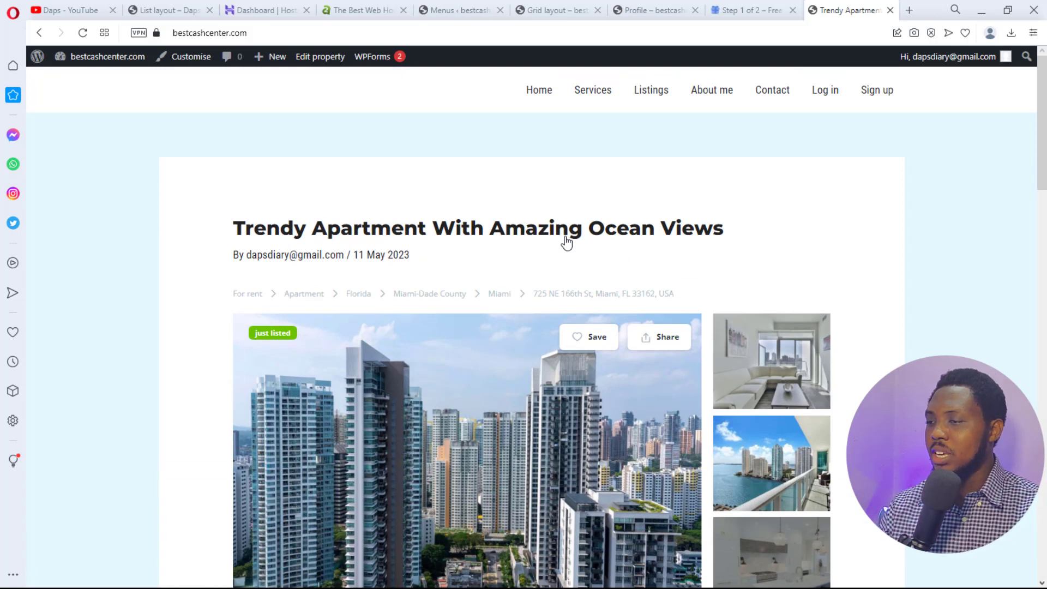
Go back to the site's home page, open it in the Elementor editor and dismiss the What's New announcements
{"action": "left_click", "coordinate": [542, 91]}
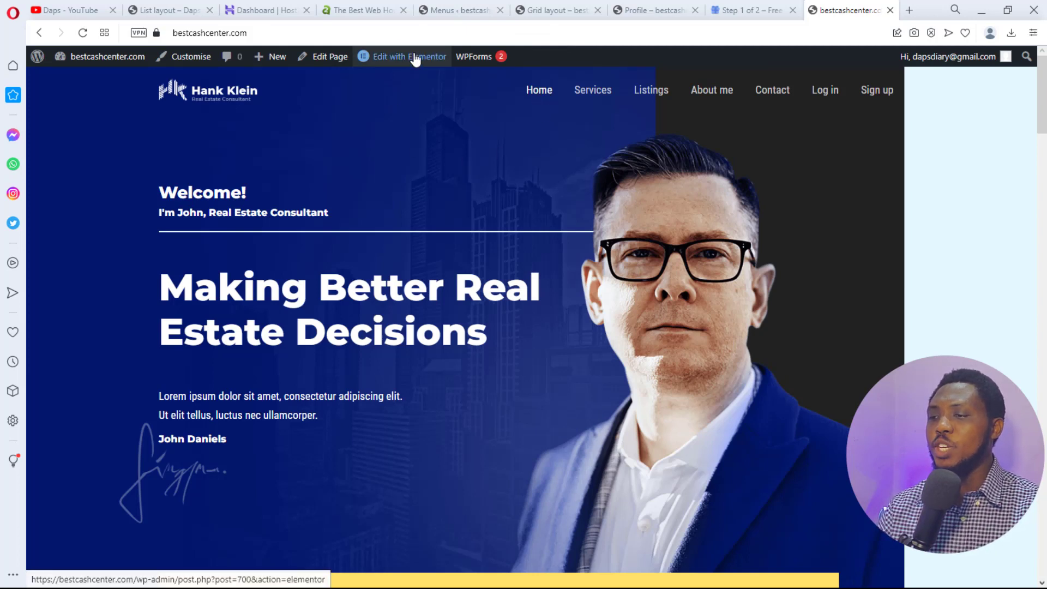
{"action": "left_click", "coordinate": [415, 58]}
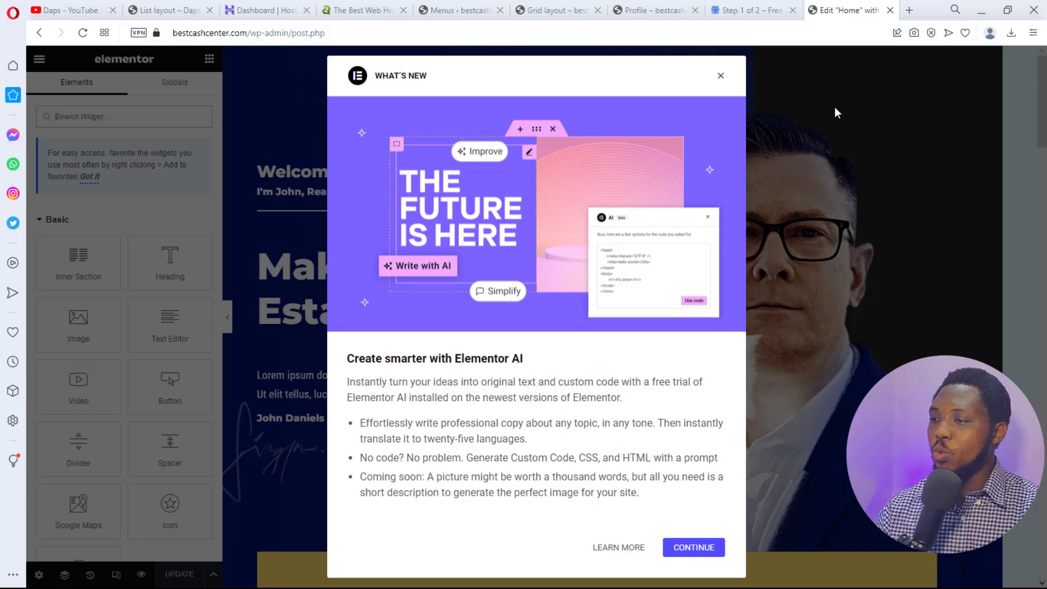
{"action": "left_click", "coordinate": [721, 81]}
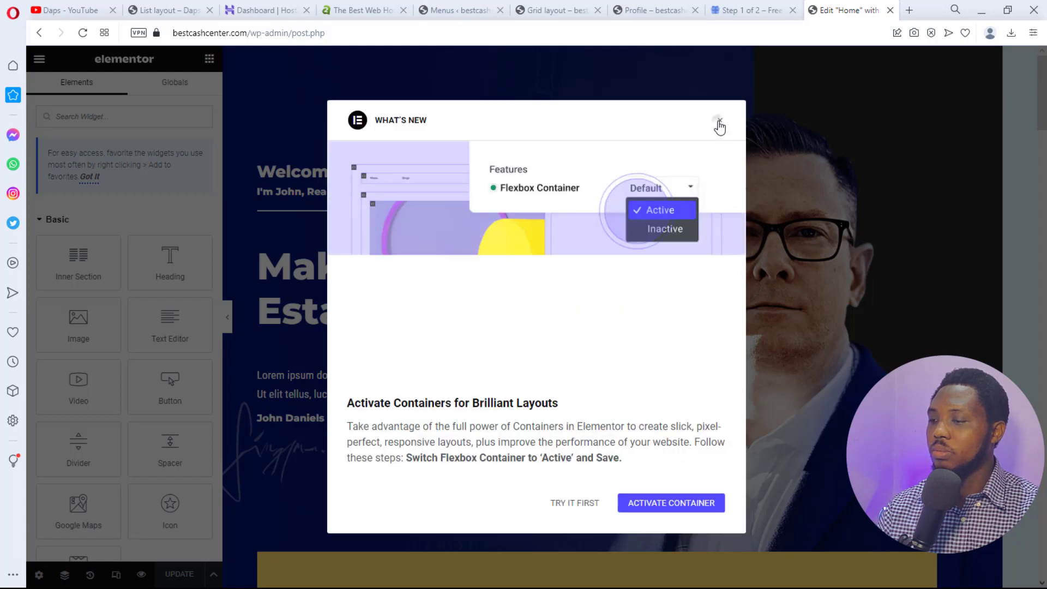
{"action": "left_click", "coordinate": [720, 118]}
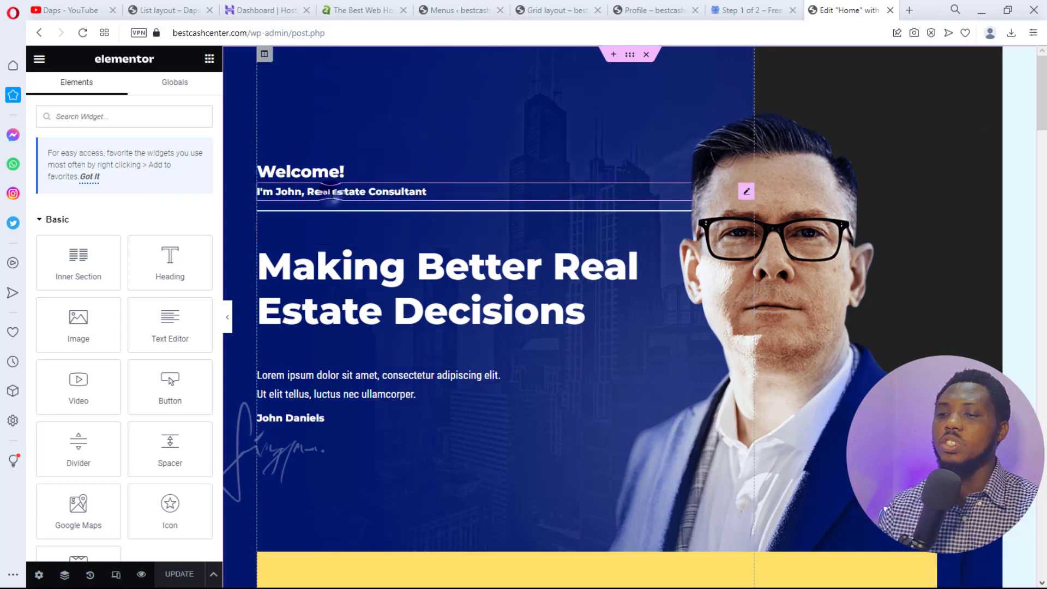
Replace the first name in the "Real Estate Consultant" heading below "Welcome!" with the site owner's name
{"action": "left_click", "coordinate": [331, 192]}
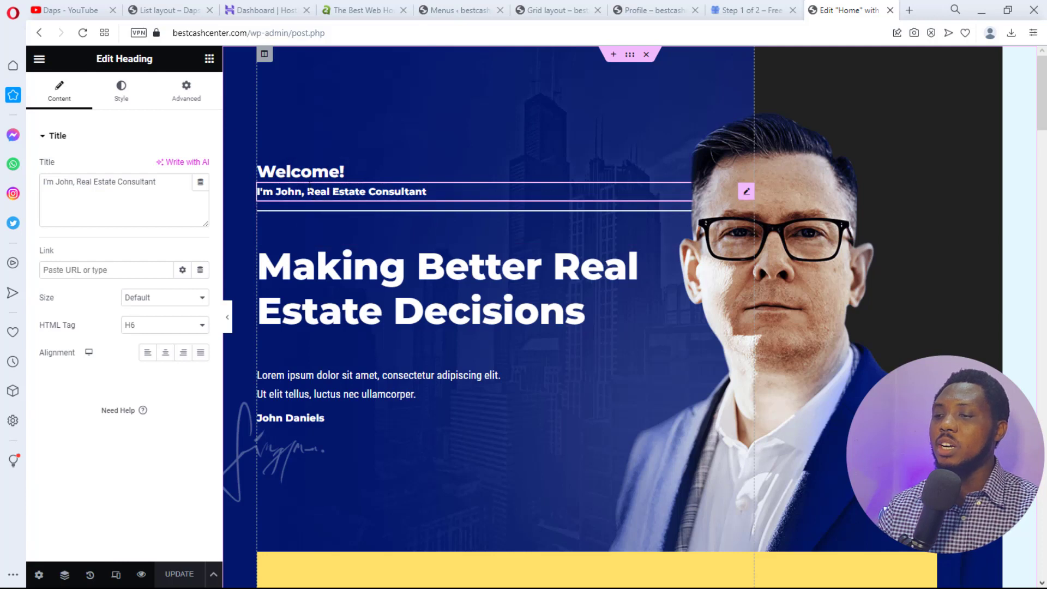
{"action": "double_click", "coordinate": [291, 192]}
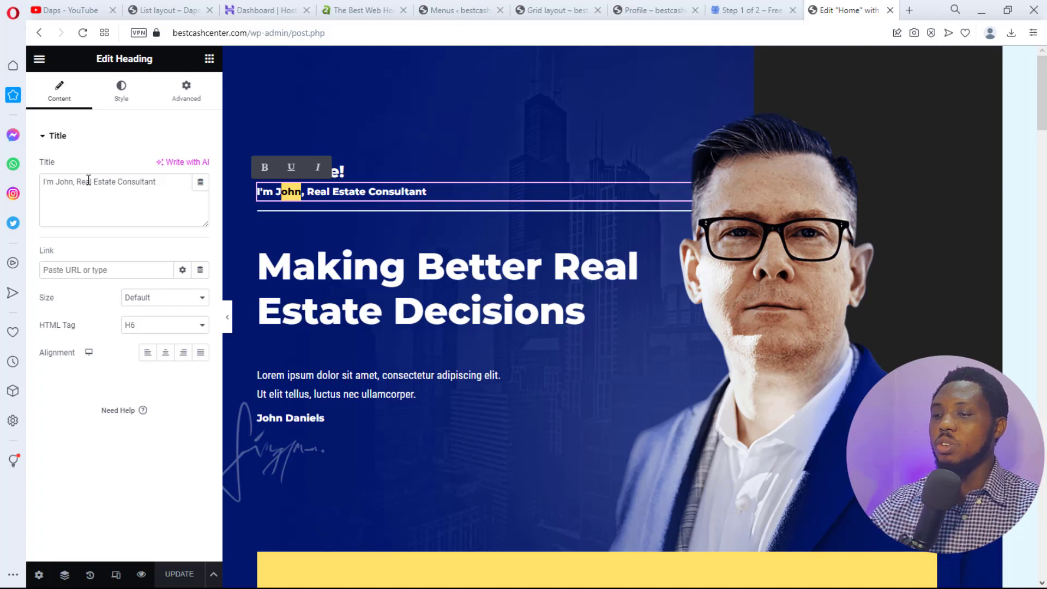
{"action": "key", "text": "BackSpace"}
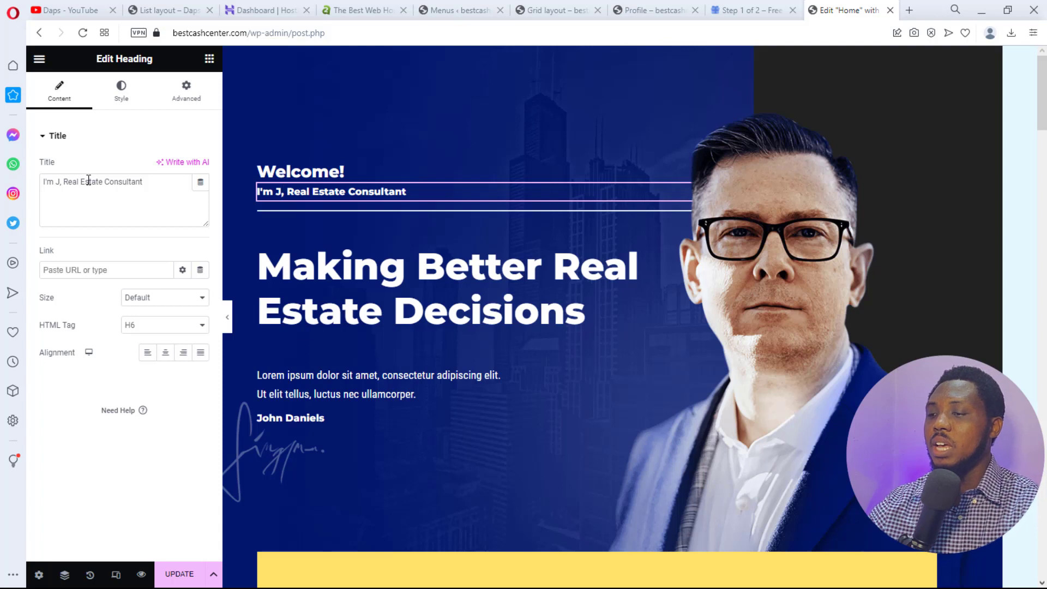
{"action": "key", "text": "BackSpace"}
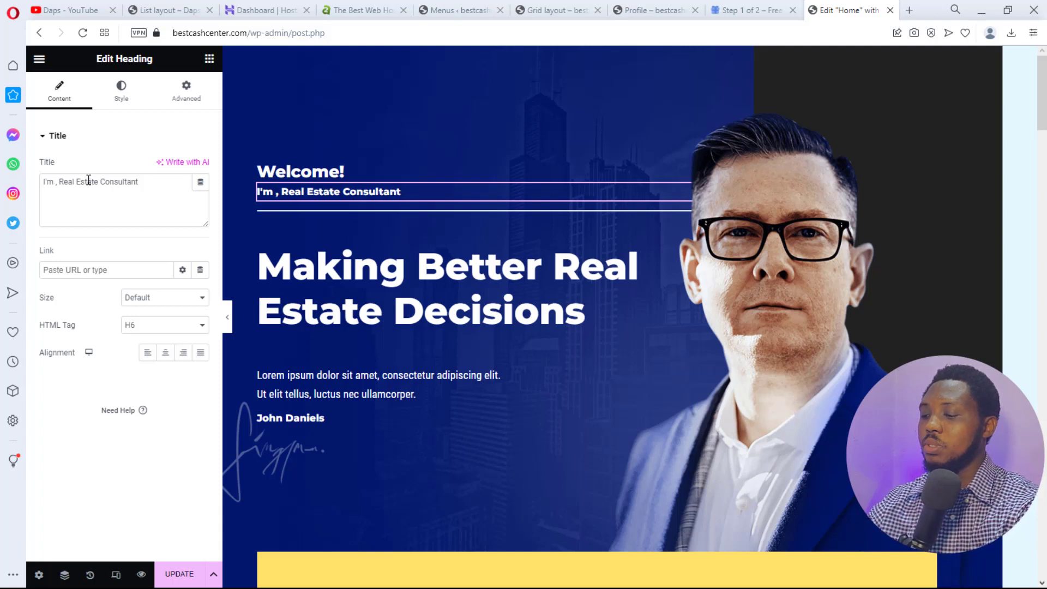
{"action": "type", "text": "Daps"}
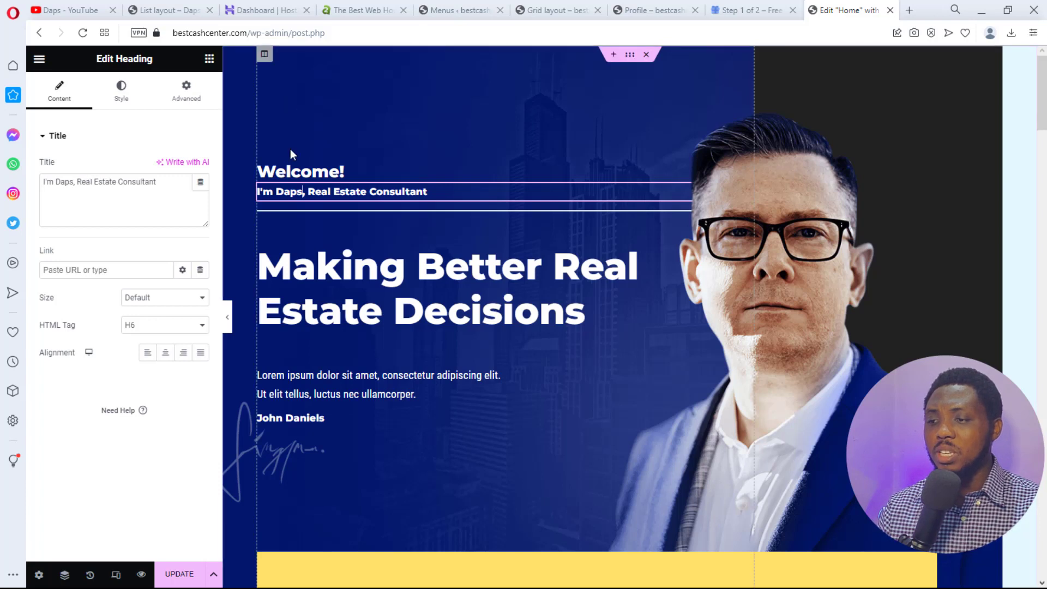
View the Elementor AI writing option for the consultant heading's title and close it without connecting
{"action": "left_click", "coordinate": [181, 163]}
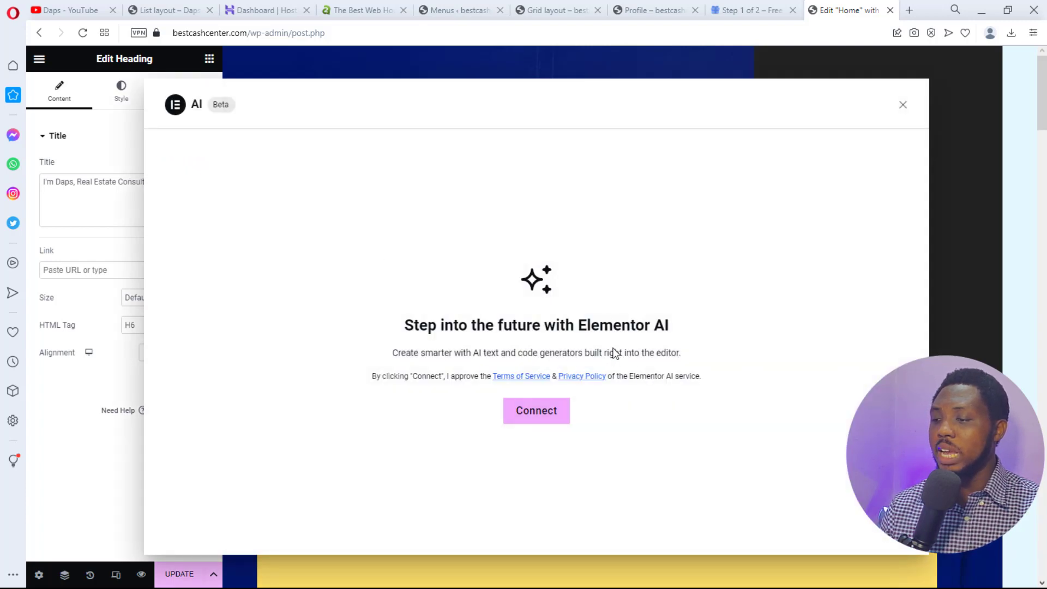
{"action": "left_click", "coordinate": [903, 107]}
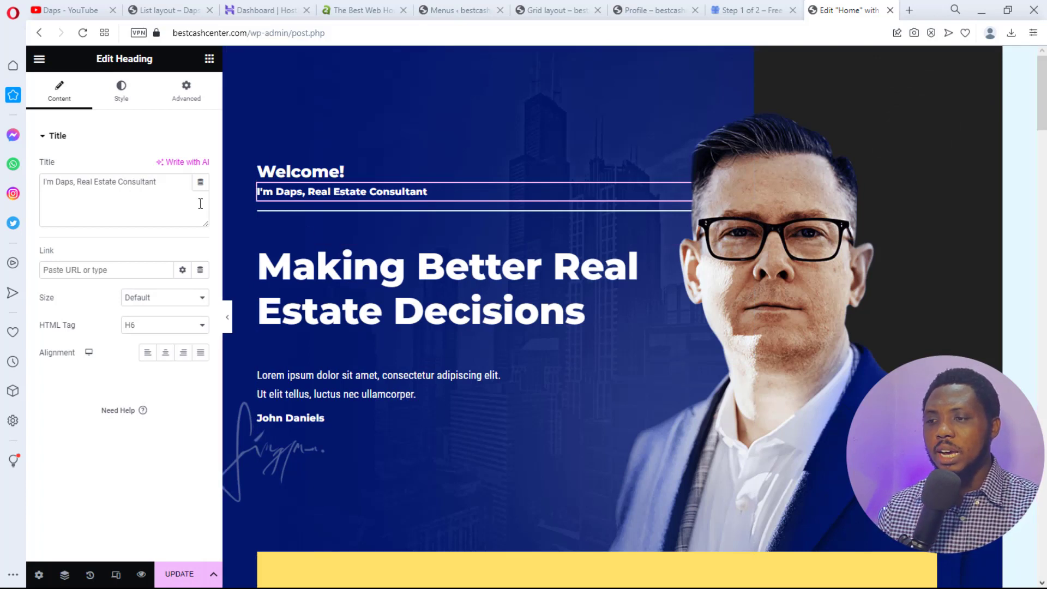
{"action": "left_click", "coordinate": [187, 164]}
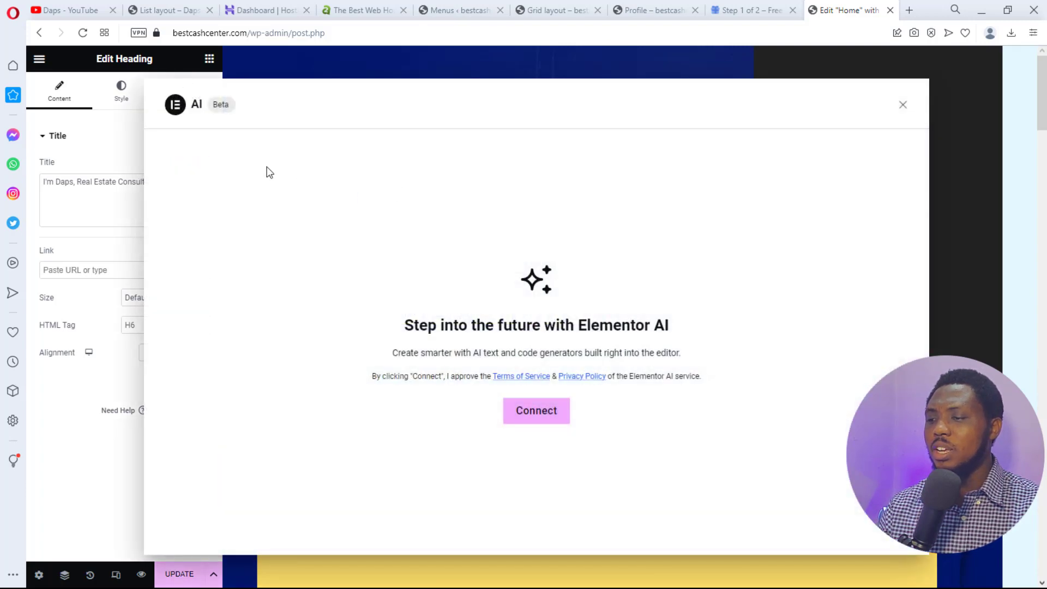
{"action": "left_click", "coordinate": [904, 105]}
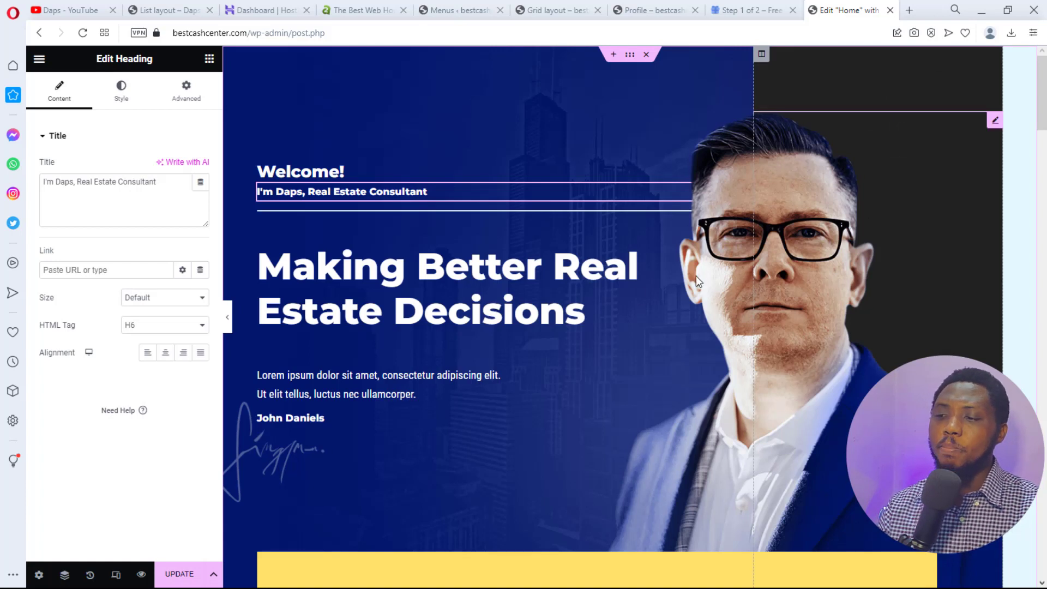
View the main heading's and hero portrait's settings, and open and close the portrait's media chooser without replacing the image
{"action": "left_click", "coordinate": [461, 297]}
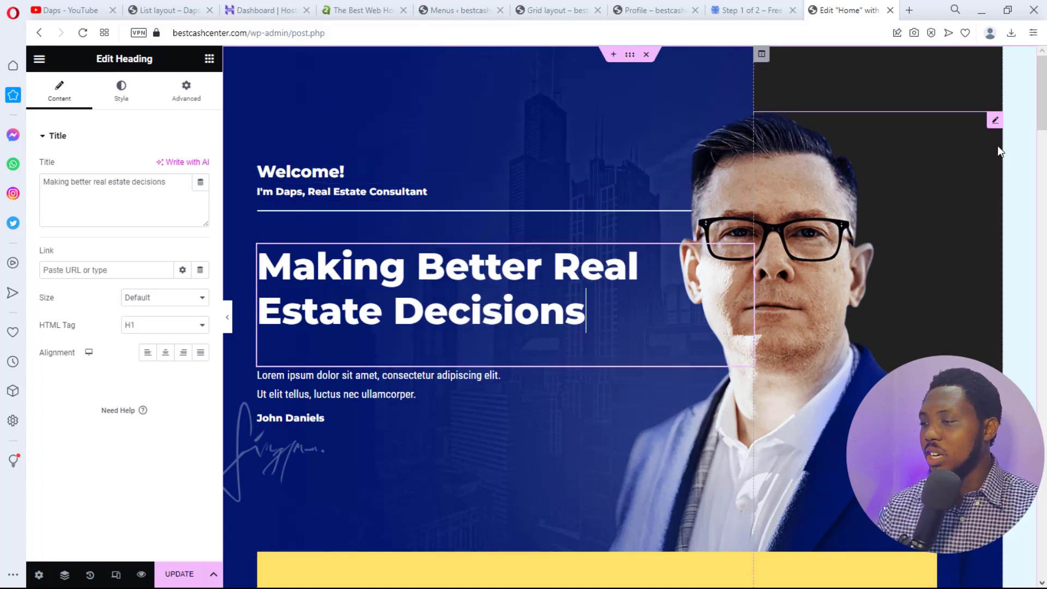
{"action": "left_click", "coordinate": [875, 205]}
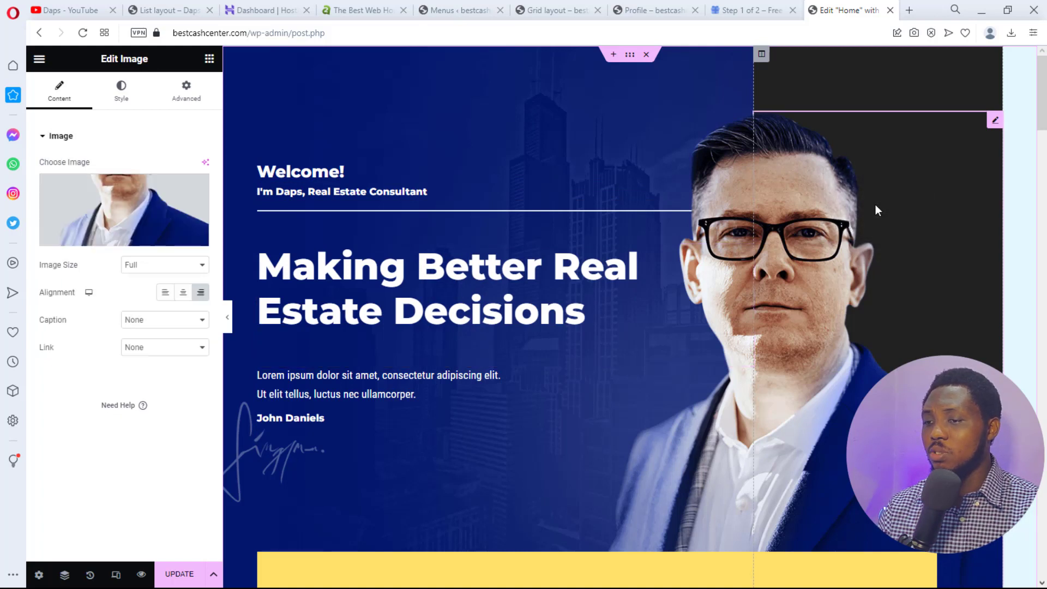
{"action": "left_click", "coordinate": [137, 209]}
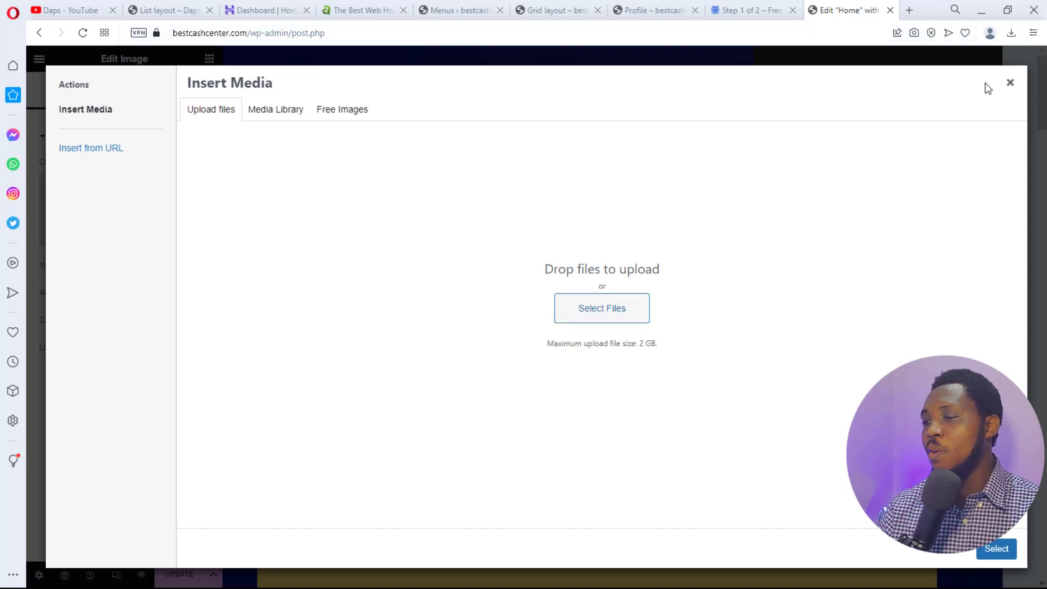
{"action": "left_click", "coordinate": [1009, 86]}
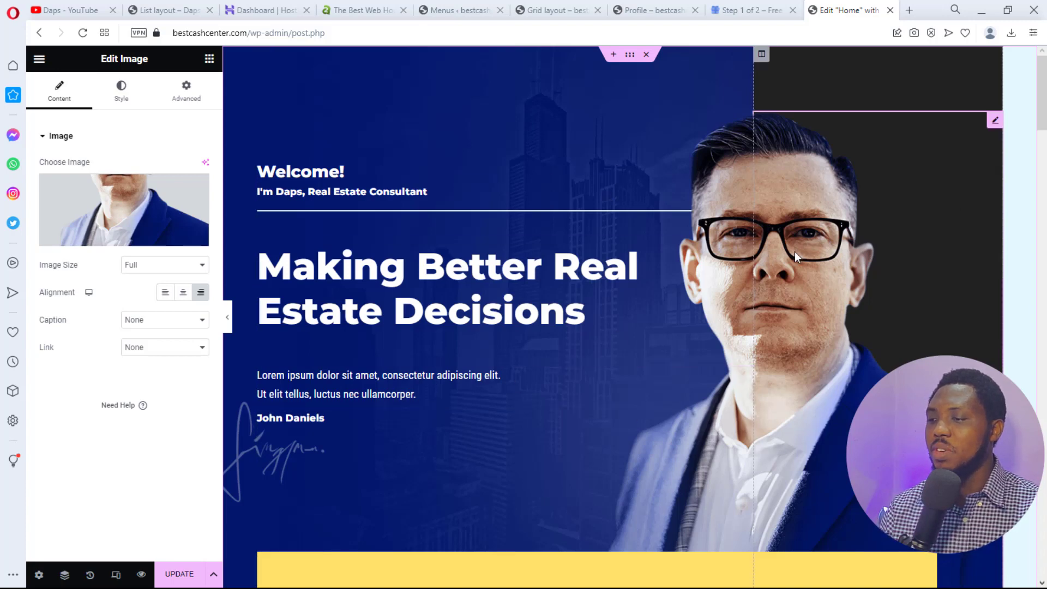
Examine the settings of the signature image and the link of the phone icon beside the consultation form
{"action": "scroll", "coordinate": [886, 268], "scroll_direction": "down", "scroll_amount": 5}
{"action": "scroll", "coordinate": [927, 218], "scroll_direction": "up", "scroll_amount": 2}
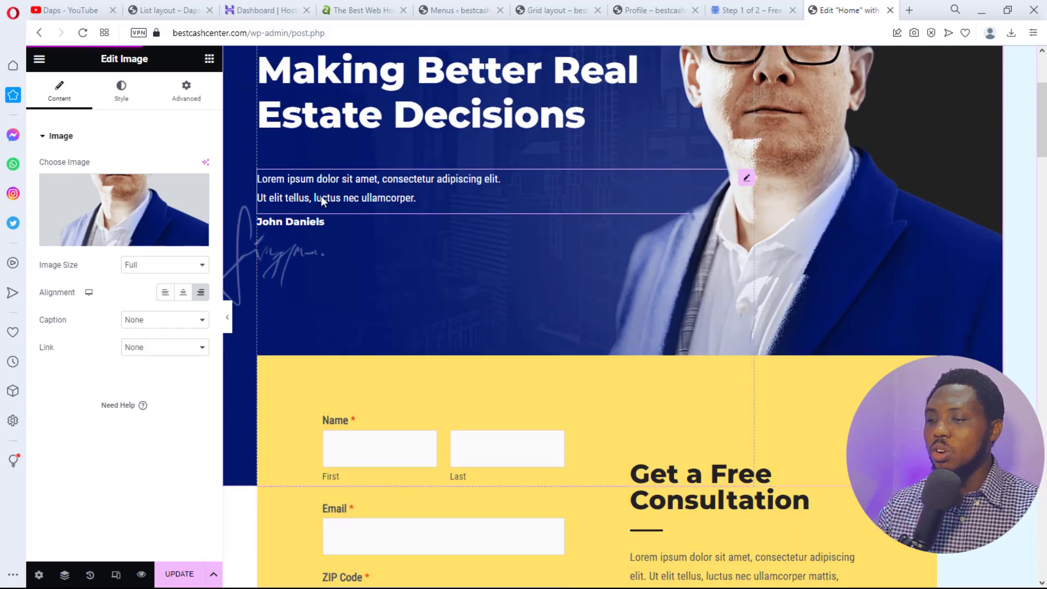
{"action": "left_click", "coordinate": [311, 266]}
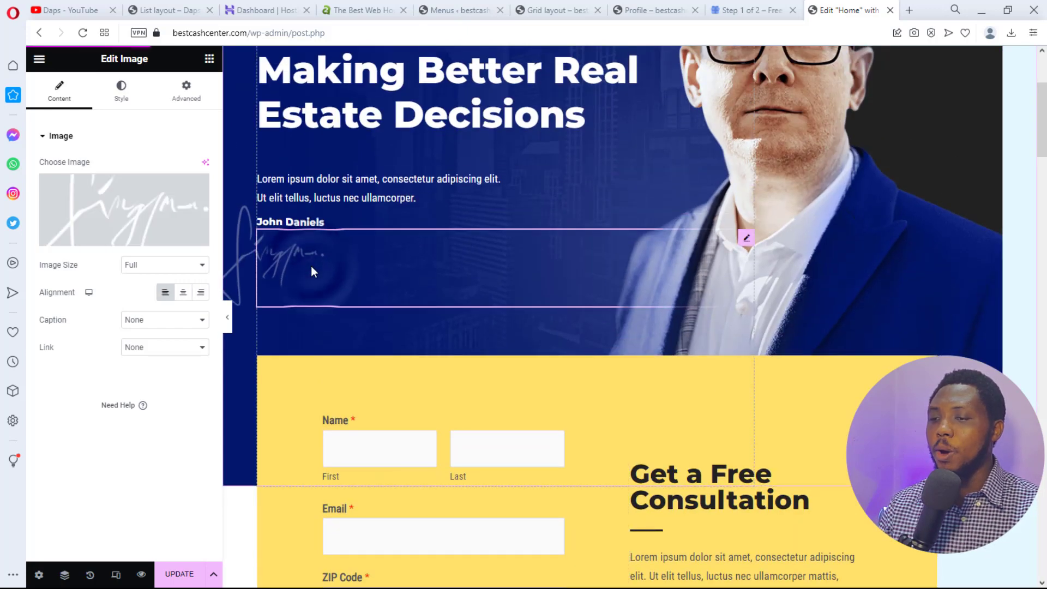
{"action": "mouse_move", "coordinate": [92, 212]}
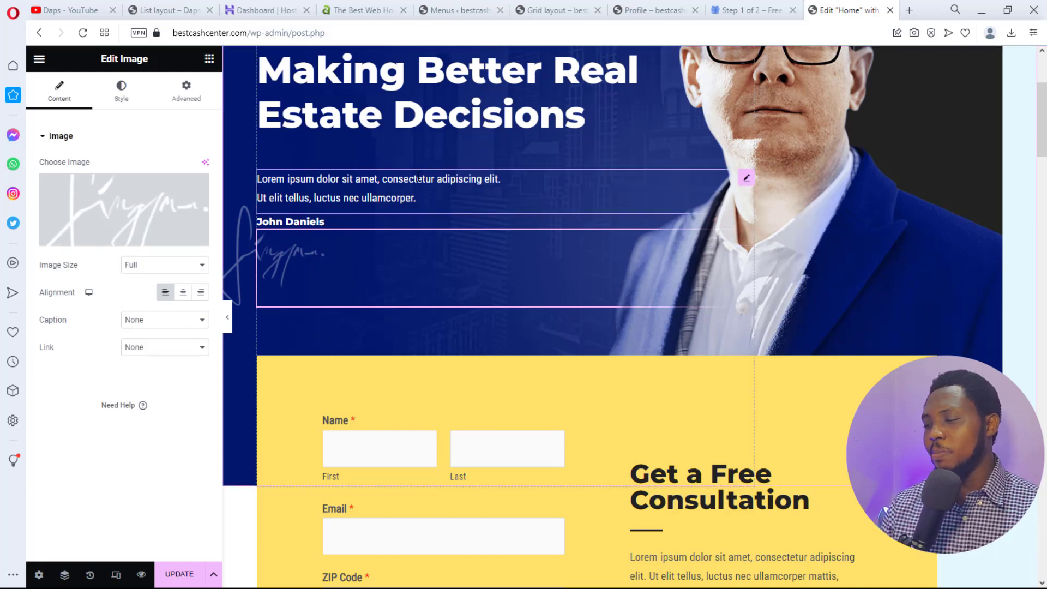
{"action": "scroll", "coordinate": [418, 177], "scroll_direction": "down", "scroll_amount": 3}
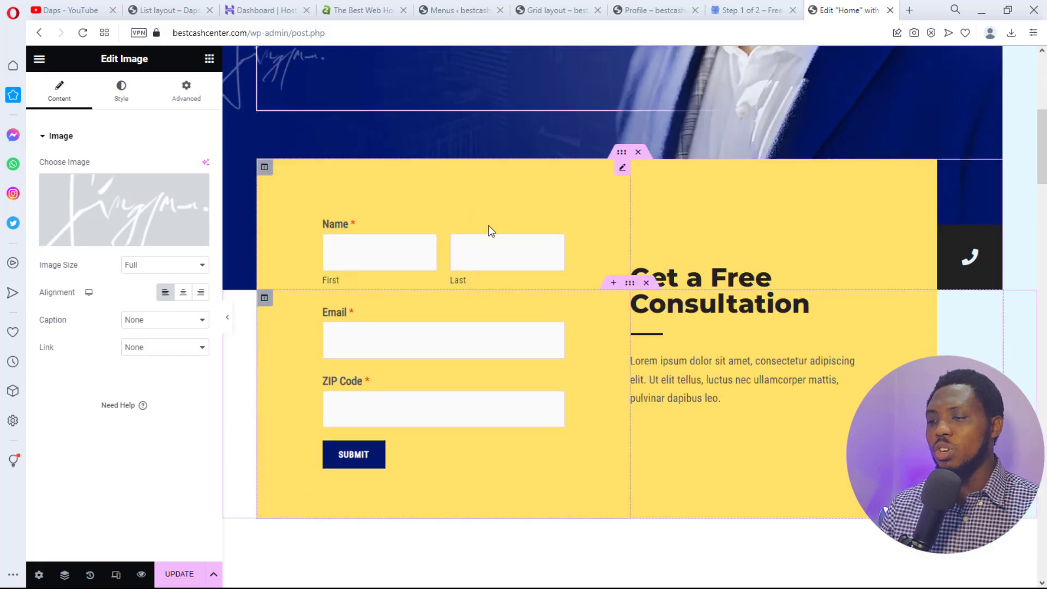
{"action": "left_click", "coordinate": [970, 264]}
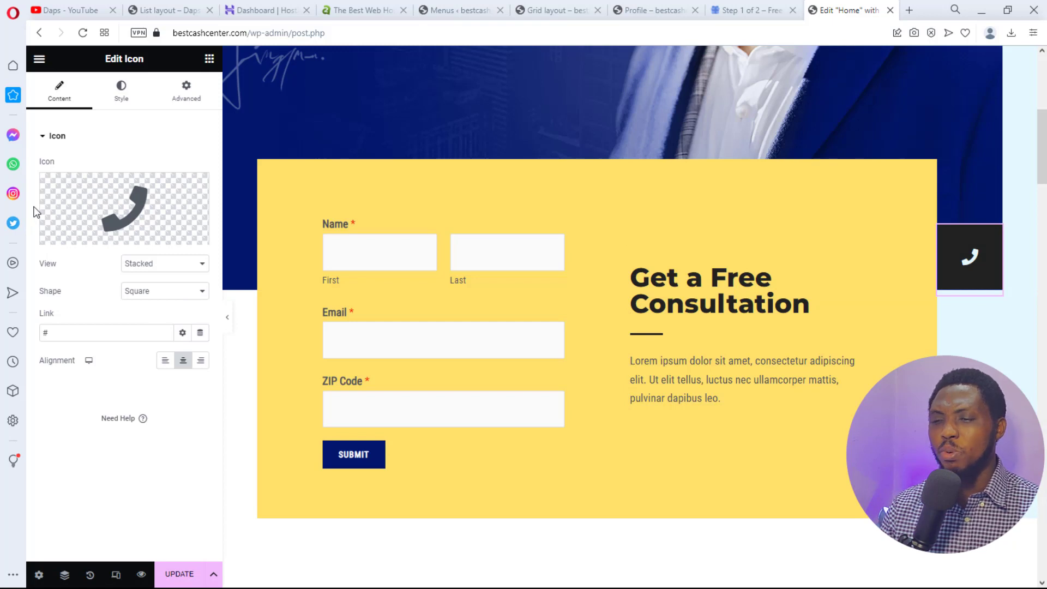
{"action": "double_click", "coordinate": [55, 335]}
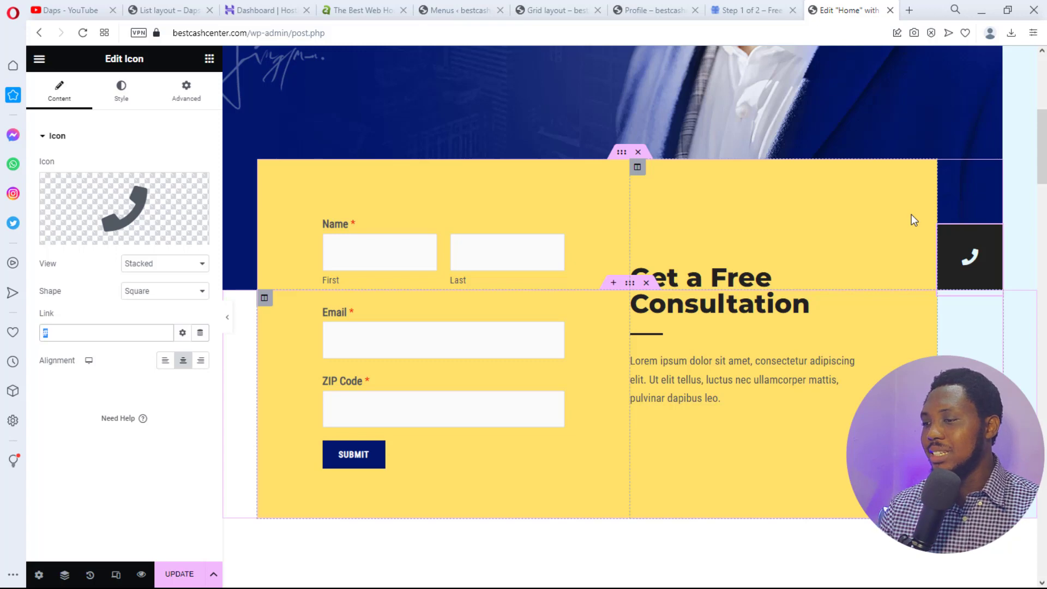
Look through the editable texts and icon boxes in the How I Can Help and Consulting Services sections
{"action": "scroll", "coordinate": [911, 215], "scroll_direction": "down", "scroll_amount": 10}
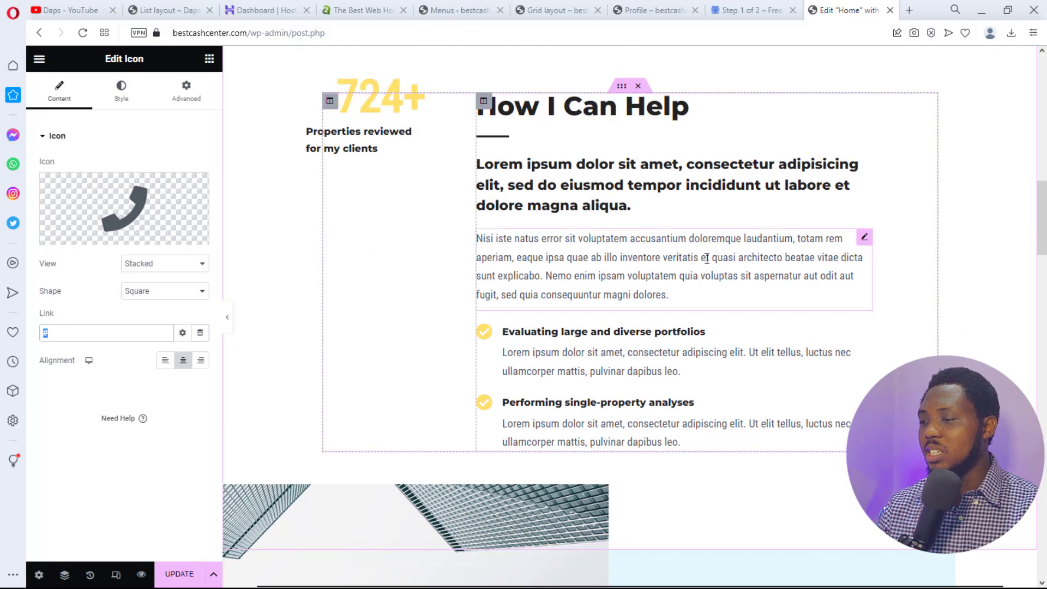
{"action": "left_click", "coordinate": [690, 297]}
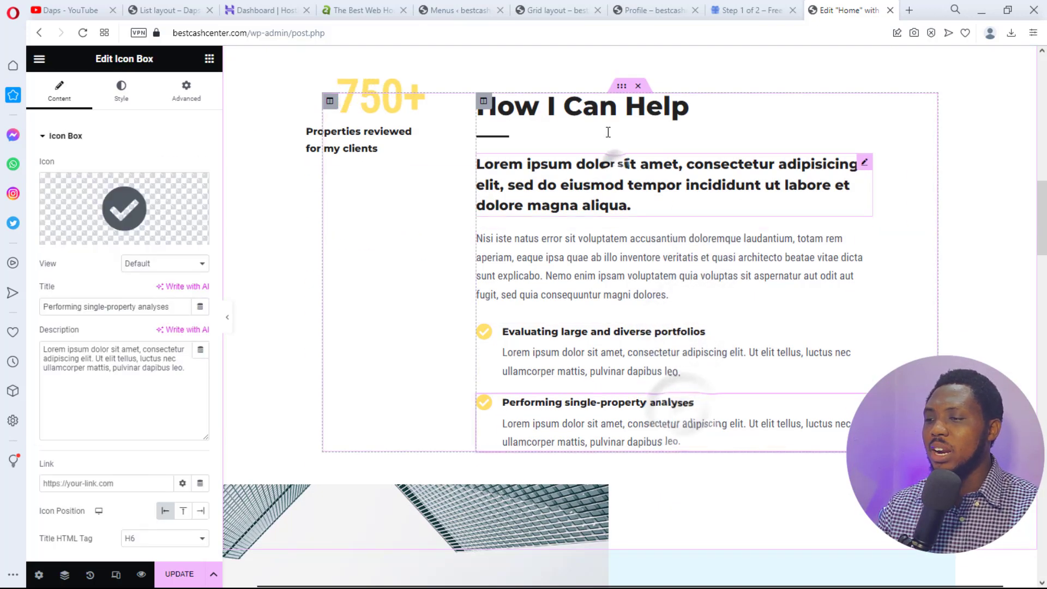
{"action": "scroll", "coordinate": [538, 280], "scroll_direction": "down", "scroll_amount": 5}
{"action": "left_click_drag", "start_coordinate": [535, 280], "coordinate": [534, 277]}
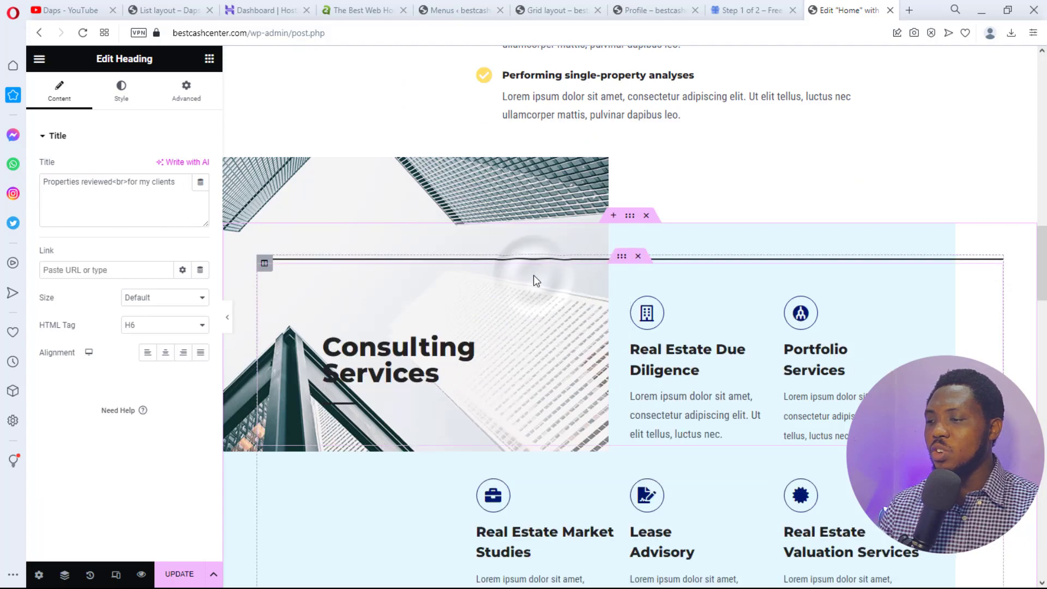
{"action": "left_click", "coordinate": [857, 377]}
{"action": "left_click", "coordinate": [818, 529]}
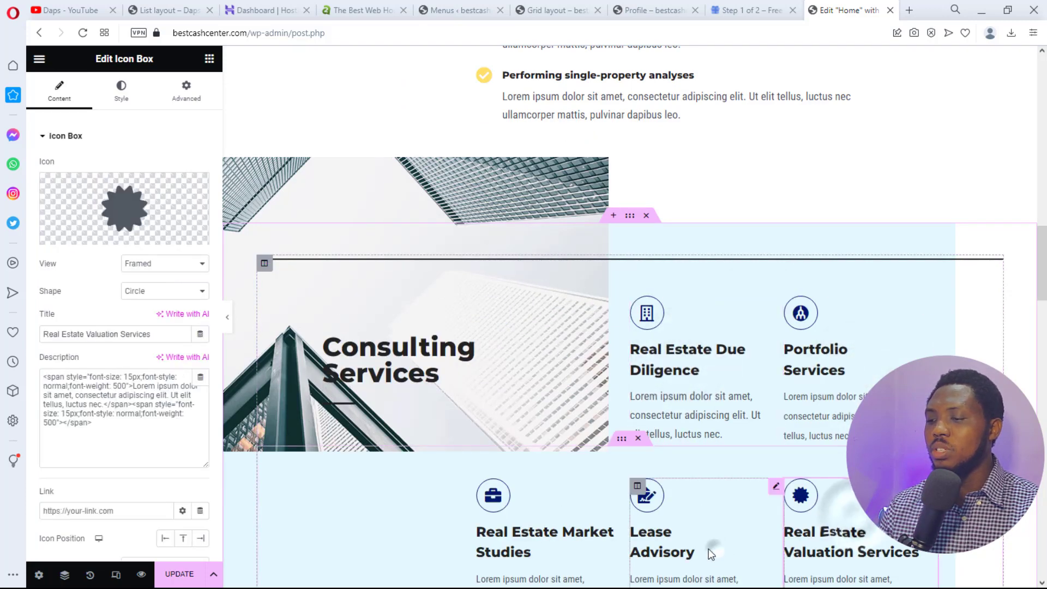
{"action": "left_click", "coordinate": [537, 538]}
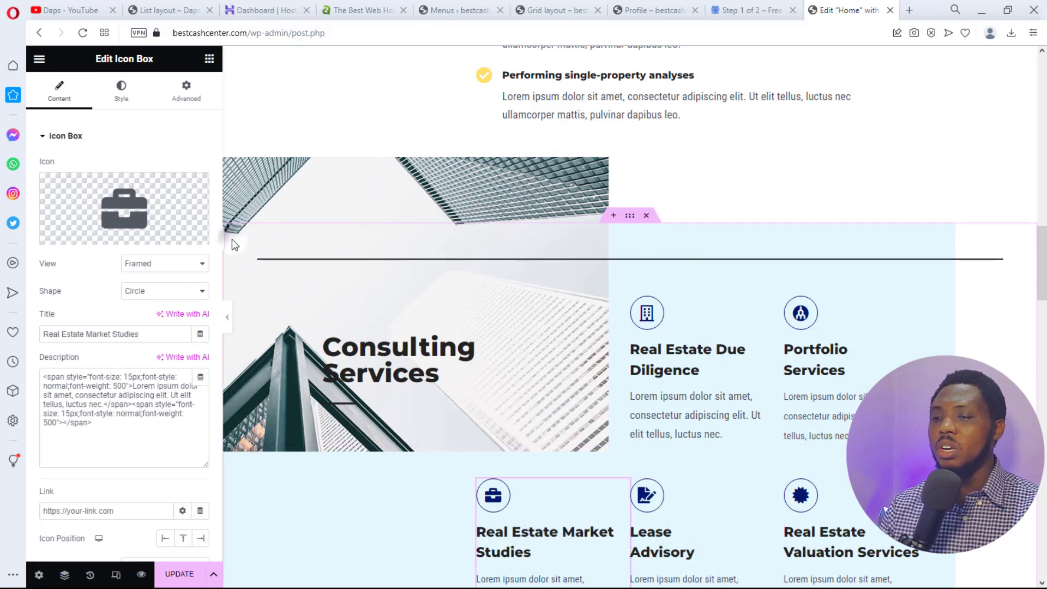
Examine the heading, paragraph texts and photo of the "I Deliver Measurable Results" About section
{"action": "scroll", "coordinate": [260, 365], "scroll_direction": "down", "scroll_amount": 7}
{"action": "scroll", "coordinate": [260, 366], "scroll_direction": "down", "scroll_amount": 5}
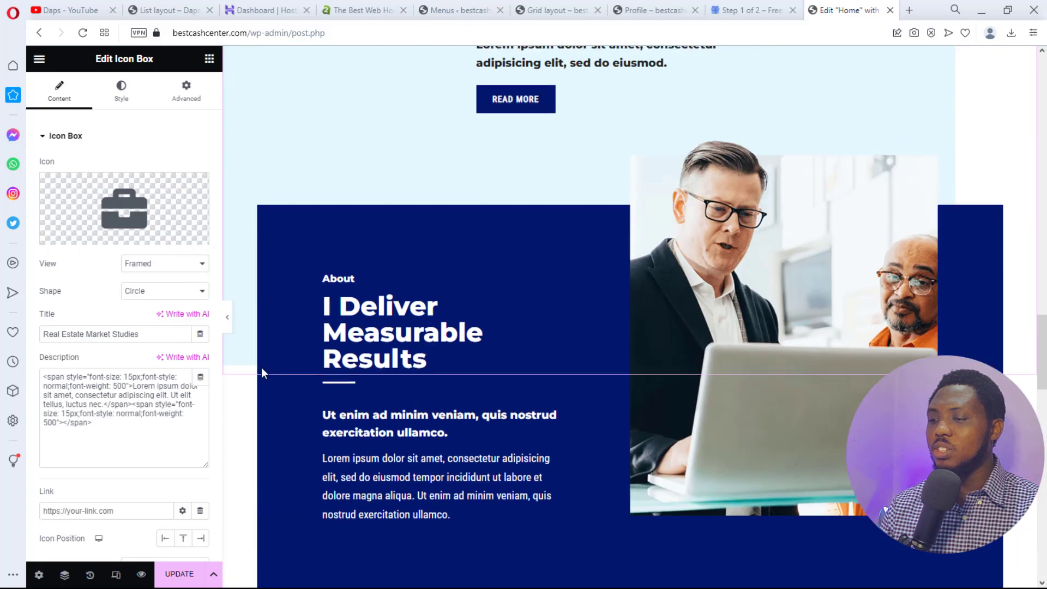
{"action": "left_click", "coordinate": [420, 314]}
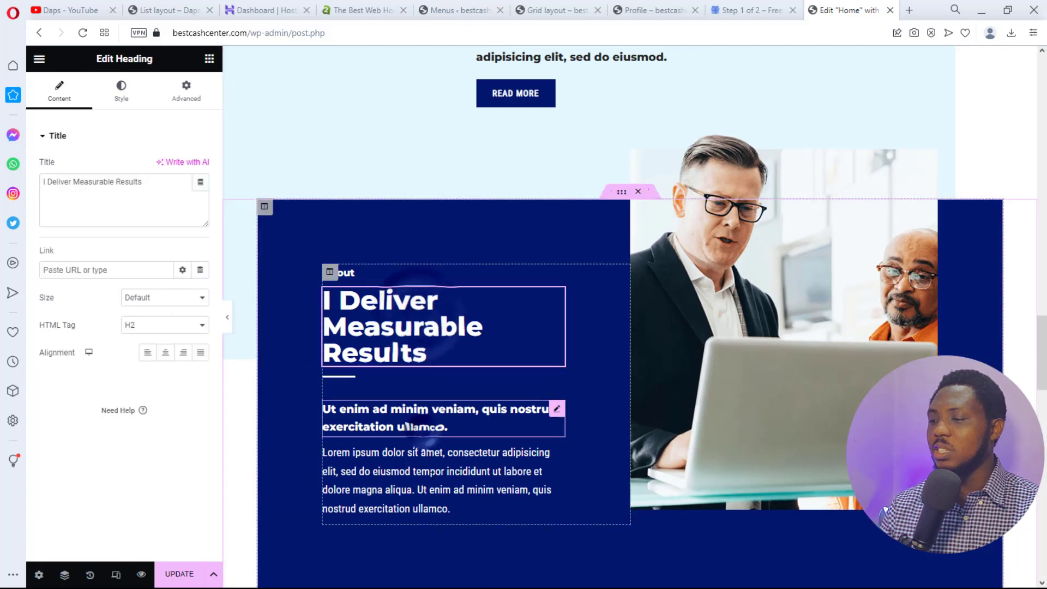
{"action": "left_click", "coordinate": [422, 420]}
{"action": "left_click", "coordinate": [431, 480]}
{"action": "left_click", "coordinate": [743, 219]}
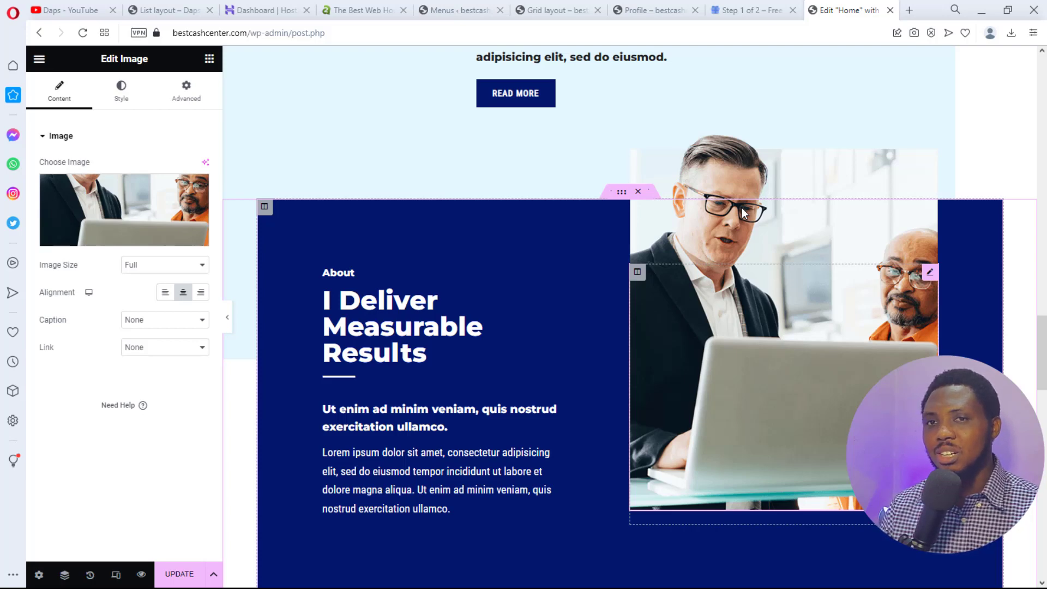
Add a Video widget between the About section and the Yelp Reviews section
{"action": "scroll", "coordinate": [743, 212], "scroll_direction": "down", "scroll_amount": 8}
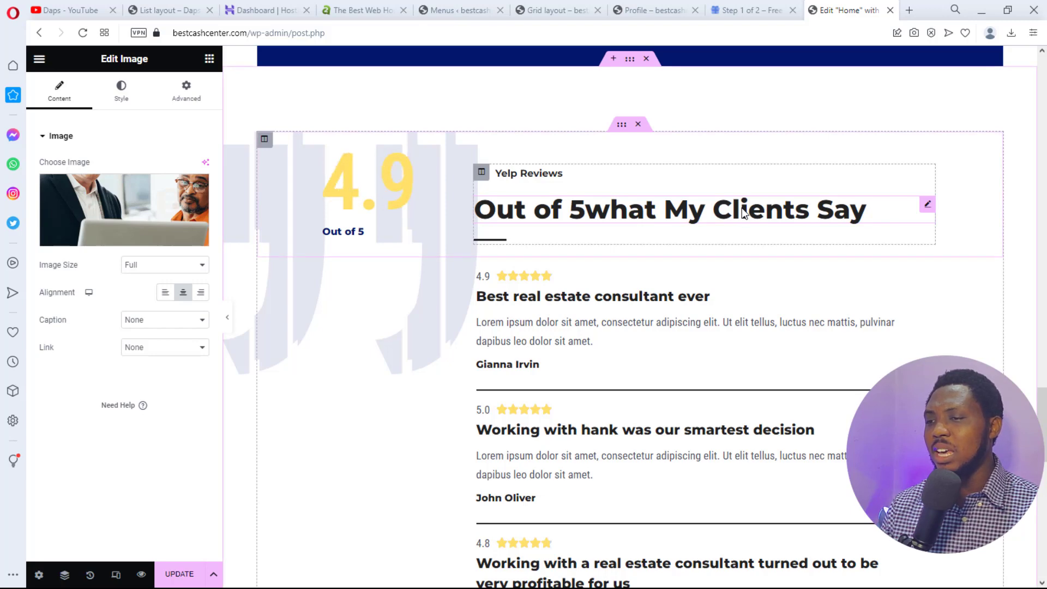
{"action": "scroll", "coordinate": [743, 207], "scroll_direction": "up", "scroll_amount": 2}
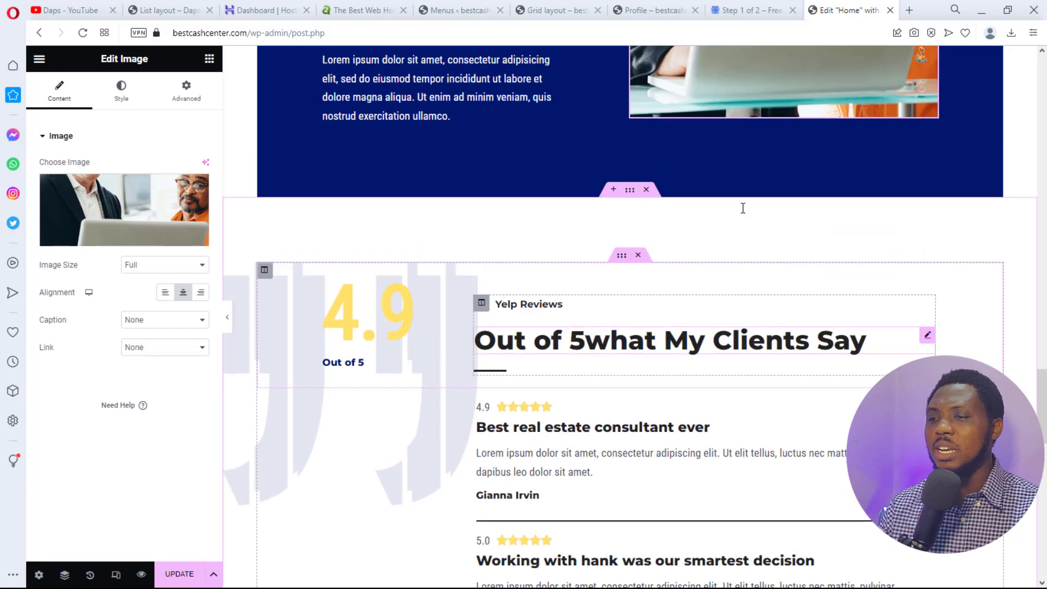
{"action": "left_click", "coordinate": [209, 59]}
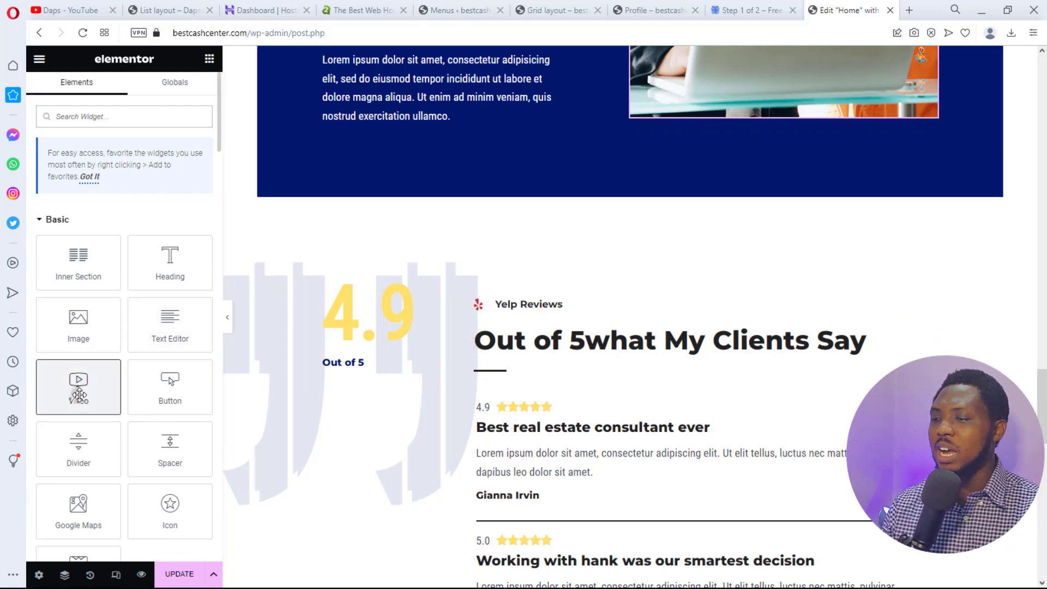
{"action": "left_click_drag", "start_coordinate": [79, 385], "coordinate": [840, 139]}
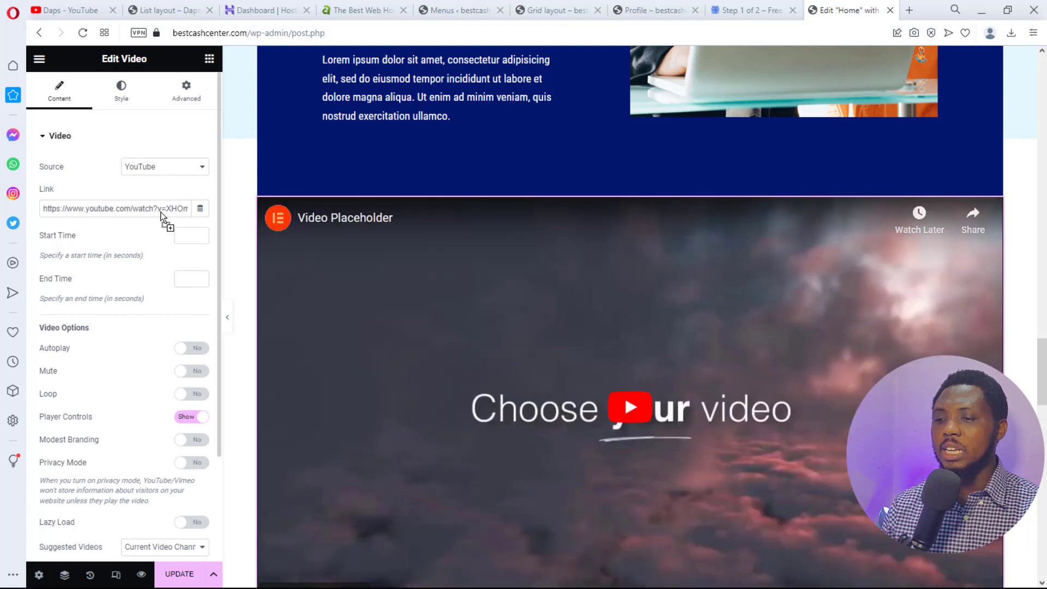
Try the Self Hosted source with an external URL for the video, and return the source to YouTube
{"action": "left_click", "coordinate": [131, 209]}
{"action": "left_click", "coordinate": [193, 159]}
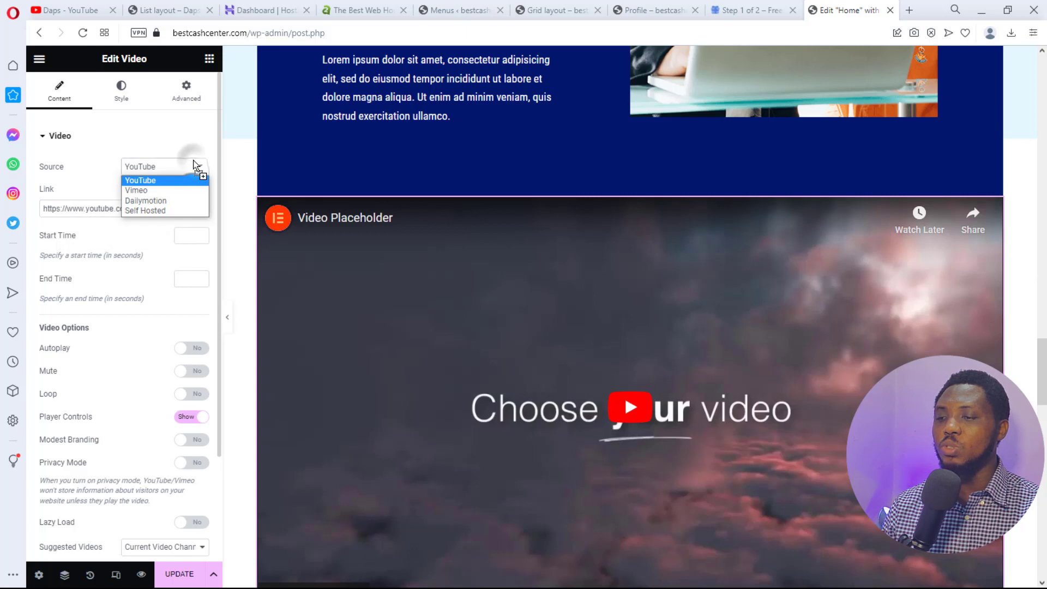
{"action": "left_click", "coordinate": [192, 209]}
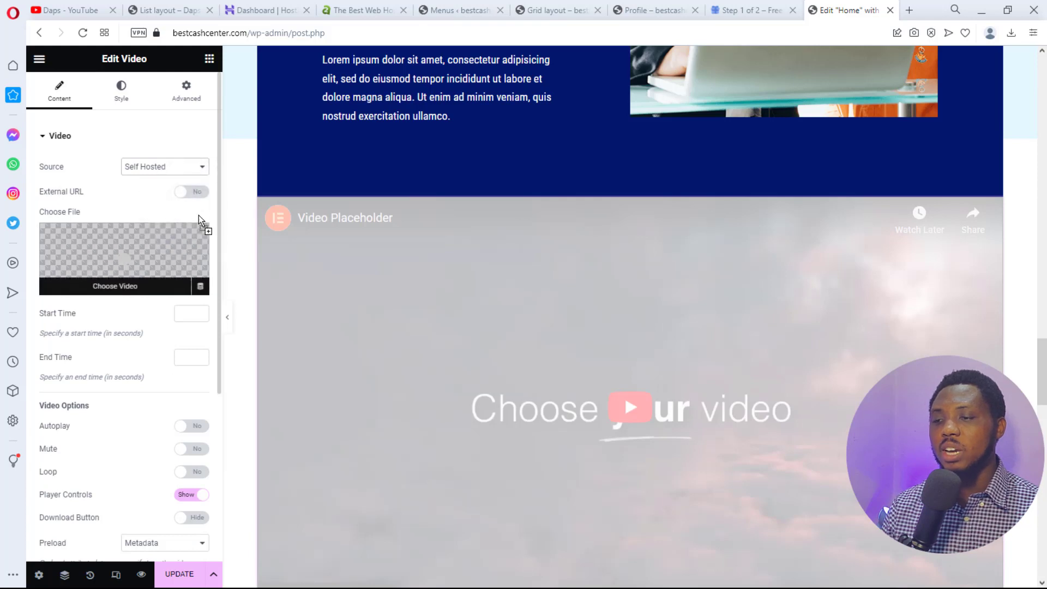
{"action": "left_click", "coordinate": [202, 192]}
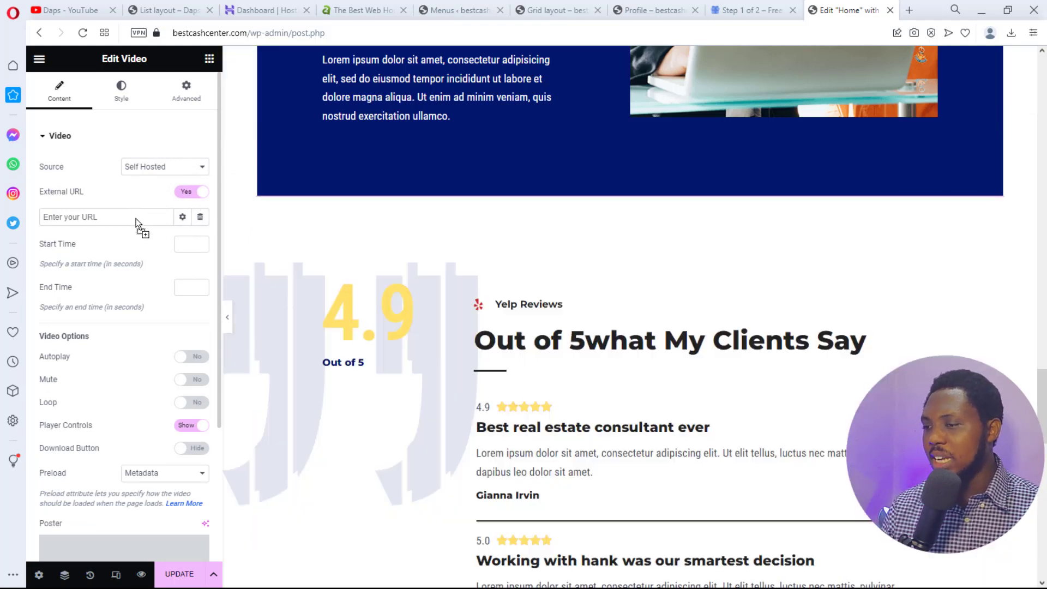
{"action": "left_click", "coordinate": [189, 165]}
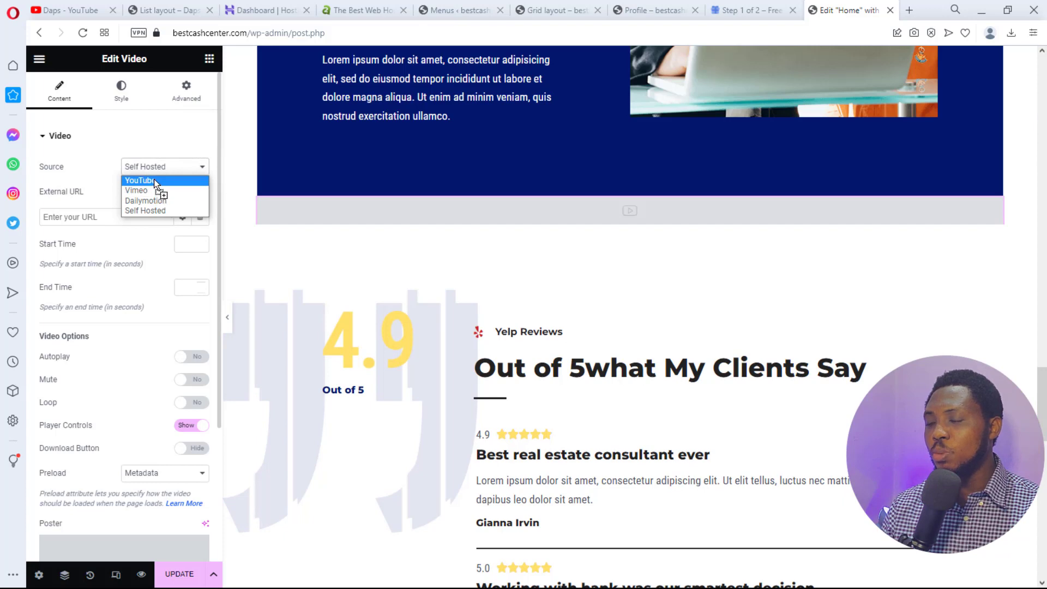
{"action": "left_click", "coordinate": [154, 179]}
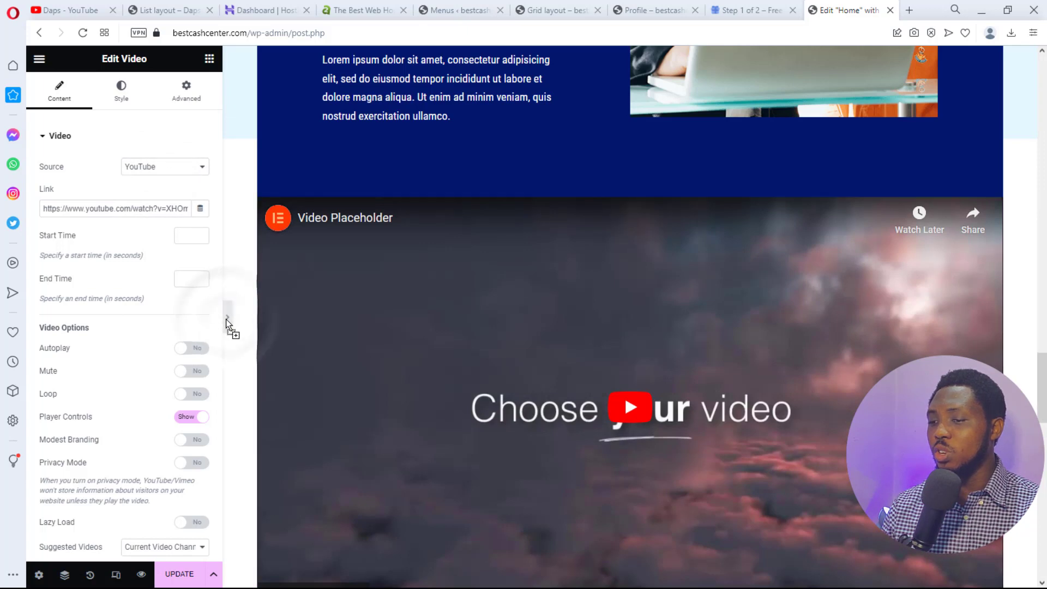
Hide the editor panel to view the placed video at full page width, and show the panel again
{"action": "left_click", "coordinate": [226, 319]}
{"action": "left_click_drag", "start_coordinate": [226, 319], "coordinate": [728, 164]}
{"action": "scroll", "coordinate": [743, 163], "scroll_direction": "down", "scroll_amount": 5}
{"action": "scroll", "coordinate": [738, 152], "scroll_direction": "up", "scroll_amount": 5}
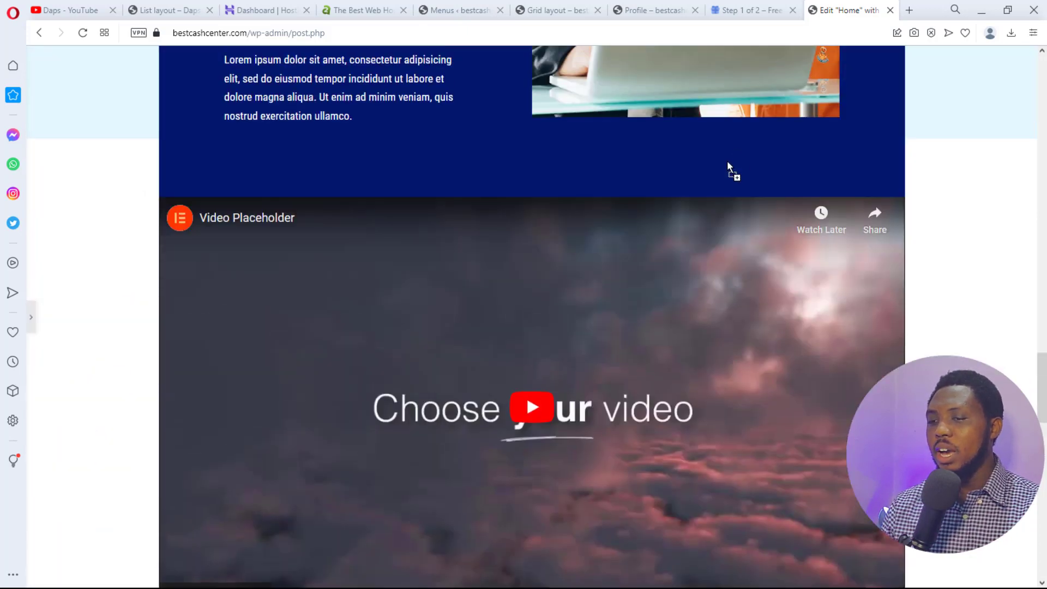
{"action": "left_click_drag", "start_coordinate": [108, 260], "coordinate": [666, 175]}
{"action": "scroll", "coordinate": [571, 277], "scroll_direction": "up", "scroll_amount": 3}
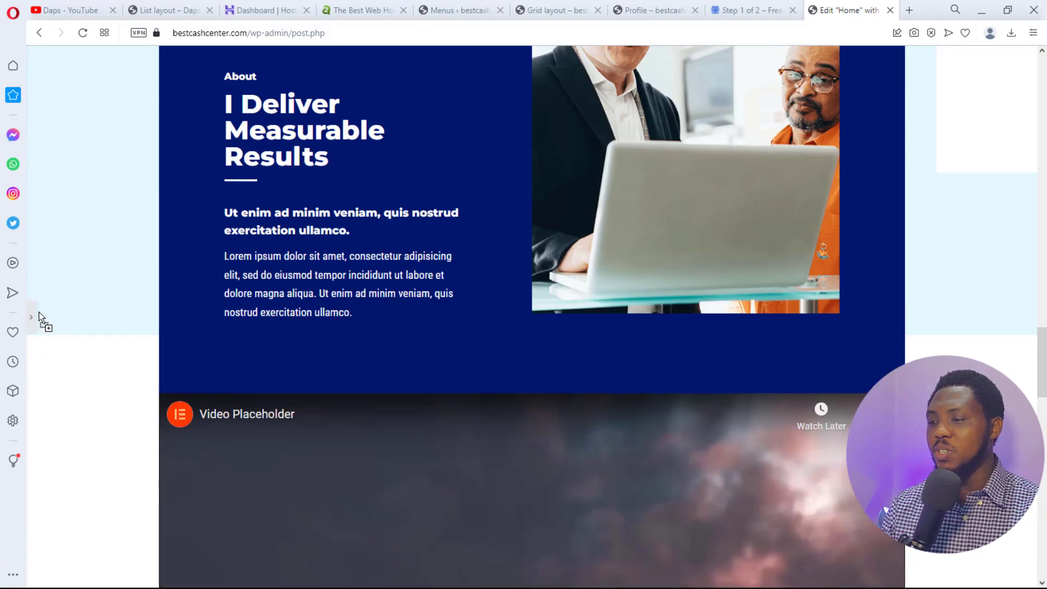
{"action": "left_click_drag", "start_coordinate": [35, 312], "coordinate": [34, 312]}
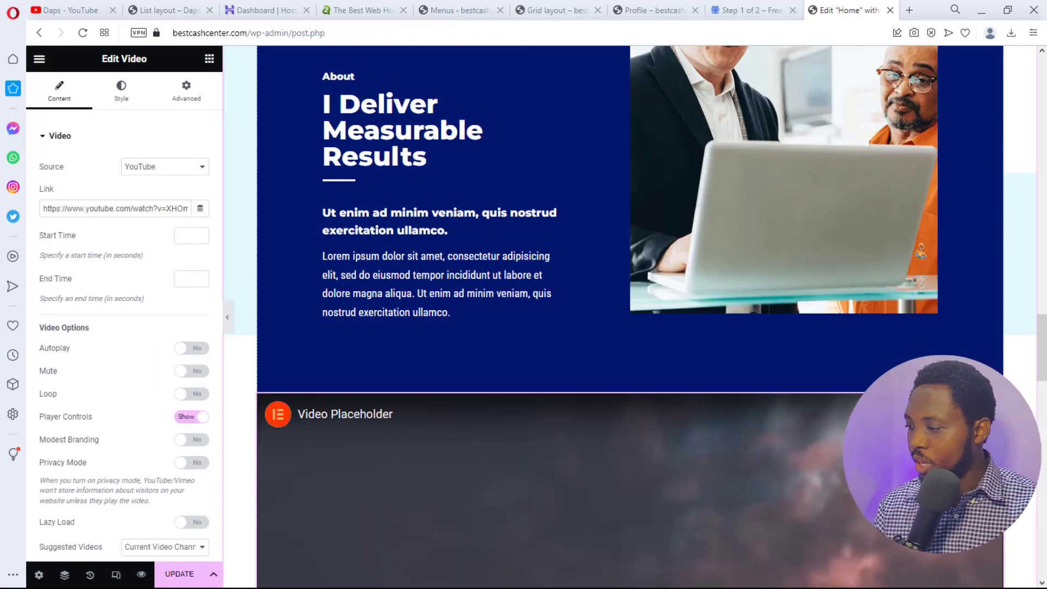
Move the video into the About section's photo column, directly beneath the photo, and check the surrounding layout
{"action": "left_click_drag", "start_coordinate": [900, 430], "coordinate": [827, 287]}
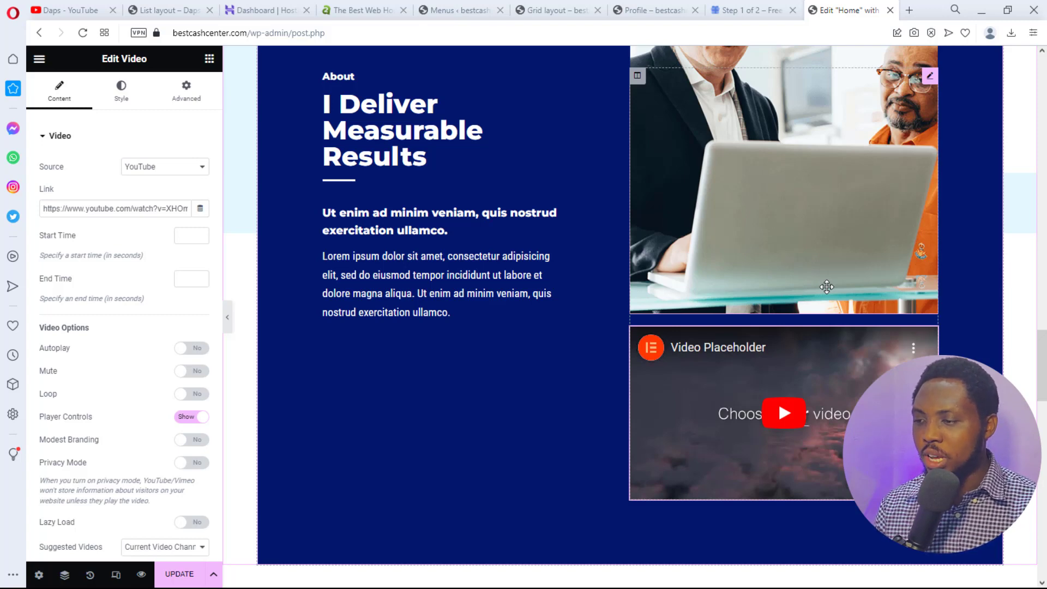
{"action": "scroll", "coordinate": [480, 424], "scroll_direction": "down", "scroll_amount": 5}
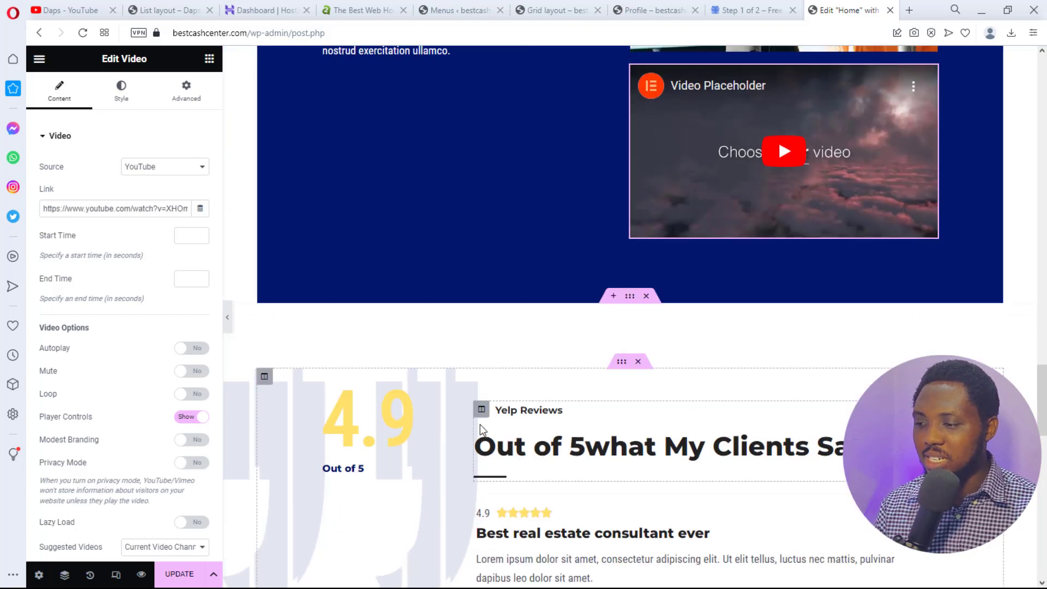
{"action": "scroll", "coordinate": [480, 430], "scroll_direction": "down", "scroll_amount": 5}
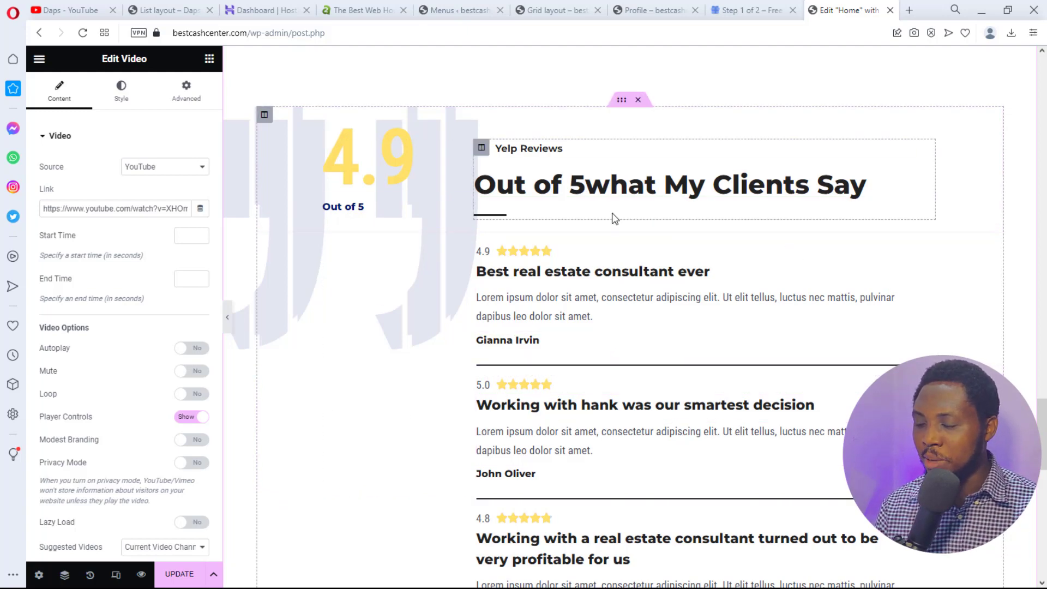
{"action": "scroll", "coordinate": [612, 213], "scroll_direction": "up", "scroll_amount": 5}
{"action": "scroll", "coordinate": [613, 221], "scroll_direction": "up", "scroll_amount": 5}
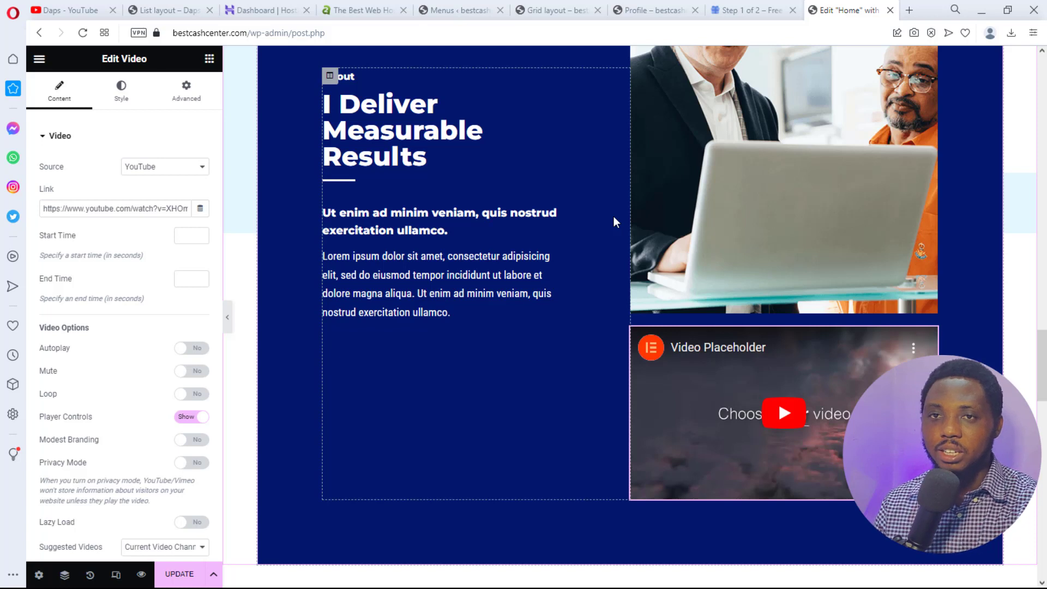
Examine the available Elementor widgets by category, collapsing the Pro and General groups to reach the Estatik widgets
{"action": "left_click", "coordinate": [207, 60]}
{"action": "scroll", "coordinate": [147, 224], "scroll_direction": "down", "scroll_amount": 5}
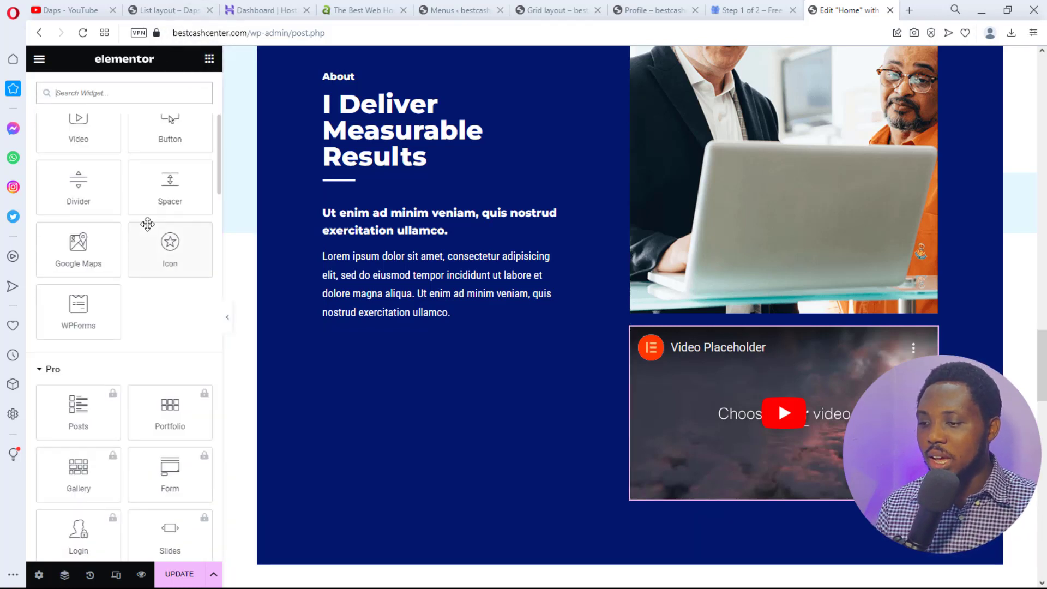
{"action": "scroll", "coordinate": [147, 224], "scroll_direction": "down", "scroll_amount": 4}
{"action": "scroll", "coordinate": [149, 227], "scroll_direction": "up", "scroll_amount": 1}
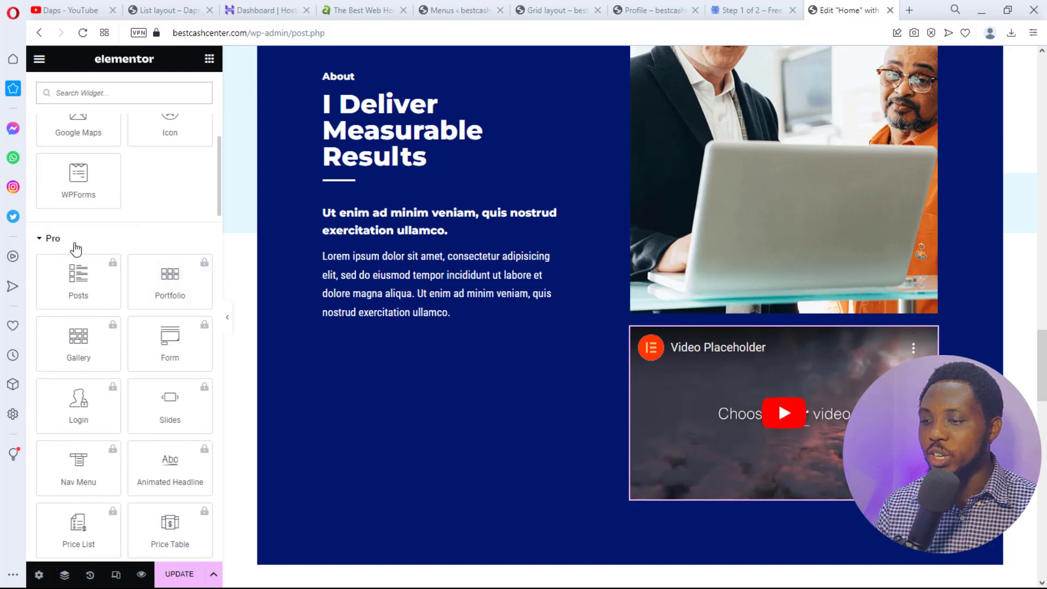
{"action": "left_click", "coordinate": [49, 240]}
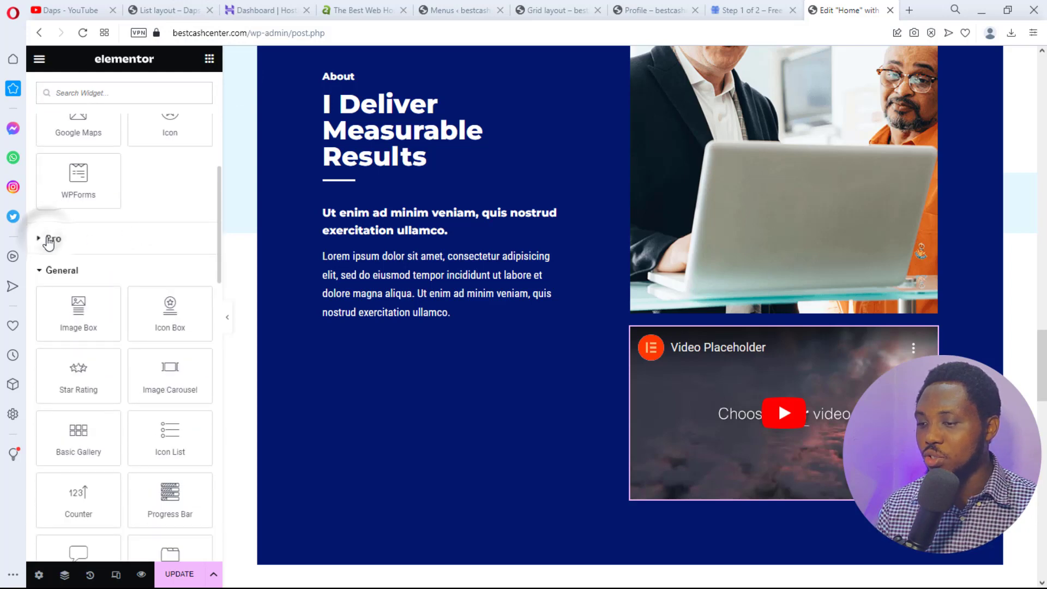
{"action": "left_click", "coordinate": [45, 273]}
Browse the video list on the Daps YouTube channel, and look over the open List layout, Profile, Grid layout and Menus pages
{"action": "left_click", "coordinate": [69, 10]}
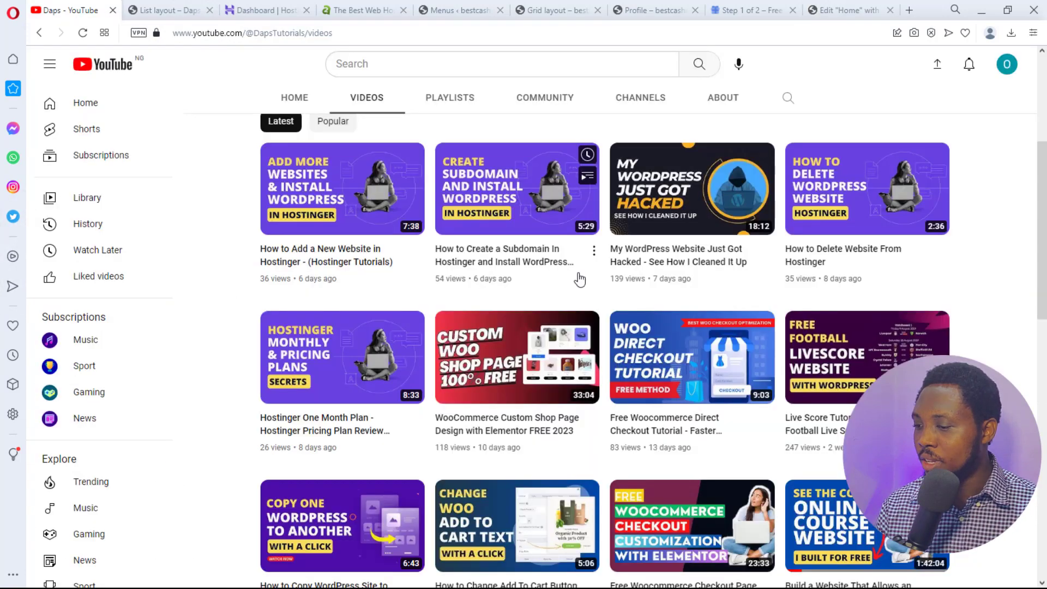
{"action": "scroll", "coordinate": [581, 280], "scroll_direction": "down", "scroll_amount": 3}
{"action": "scroll", "coordinate": [581, 279], "scroll_direction": "down", "scroll_amount": 7}
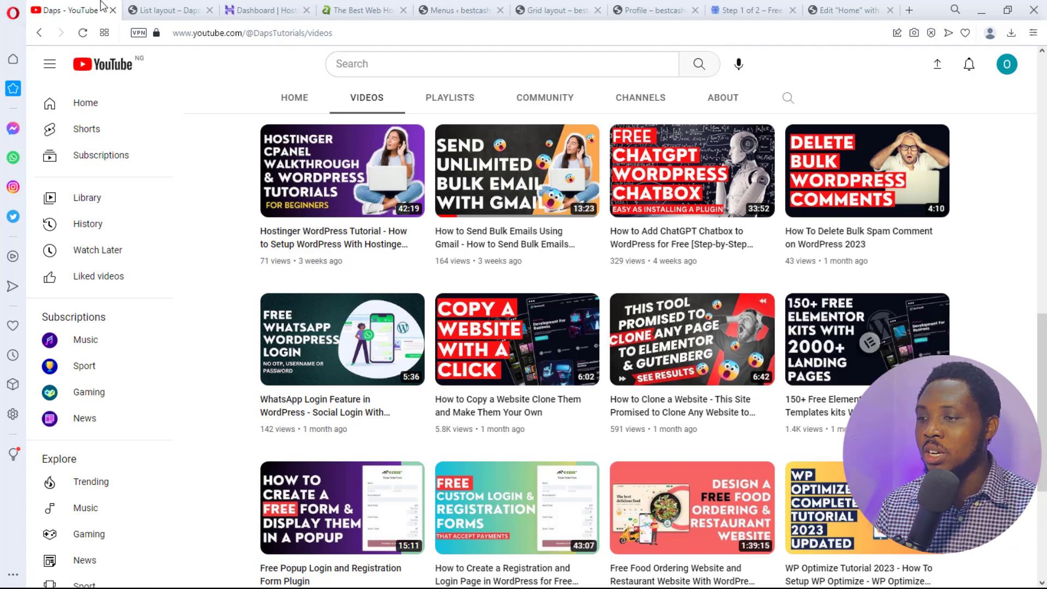
{"action": "left_click", "coordinate": [172, 10]}
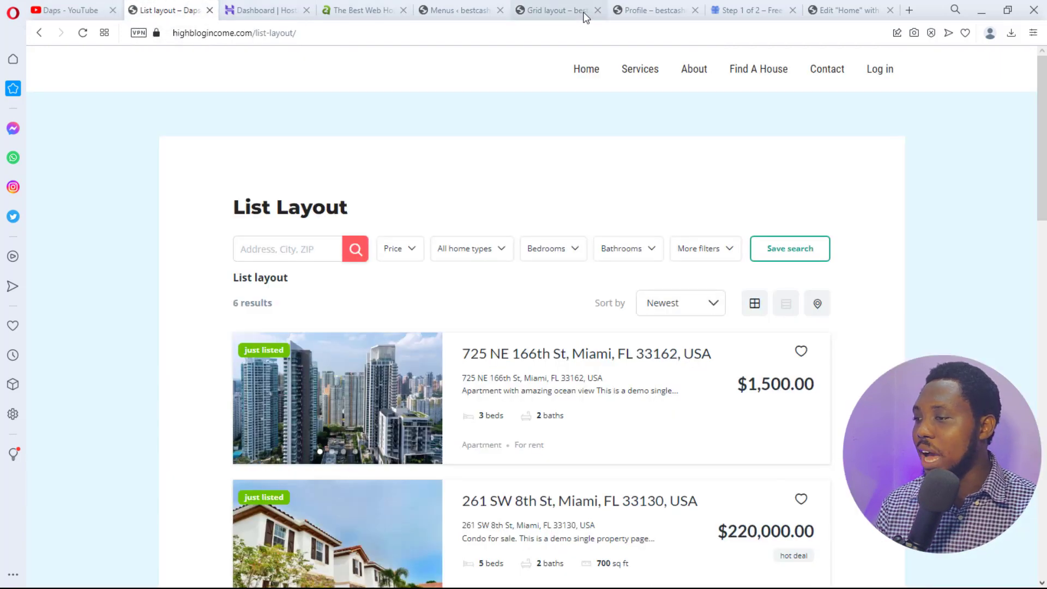
{"action": "left_click", "coordinate": [633, 9]}
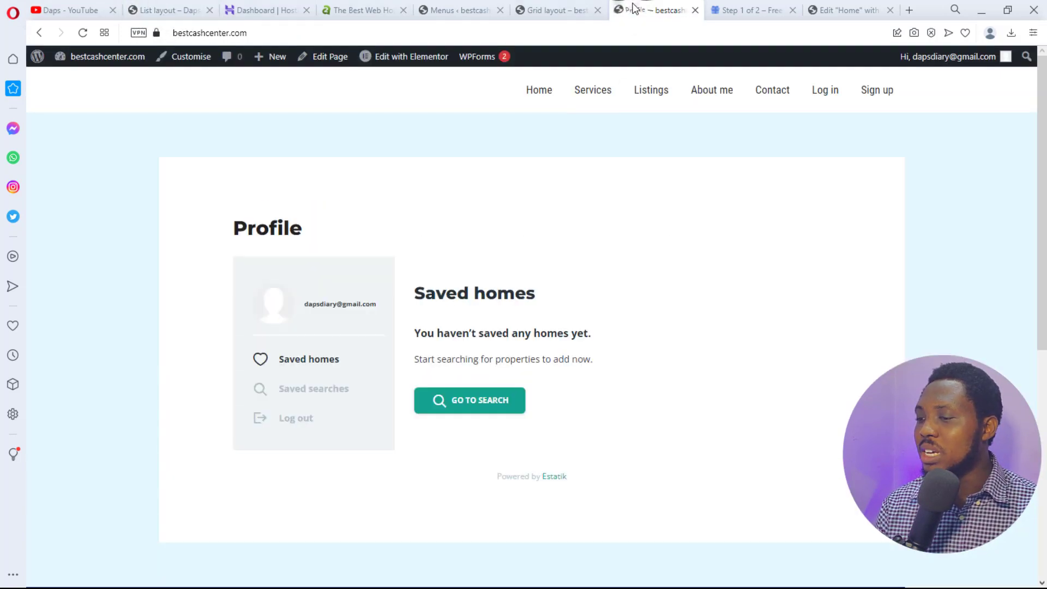
{"action": "left_click", "coordinate": [548, 10]}
{"action": "left_click", "coordinate": [470, 10]}
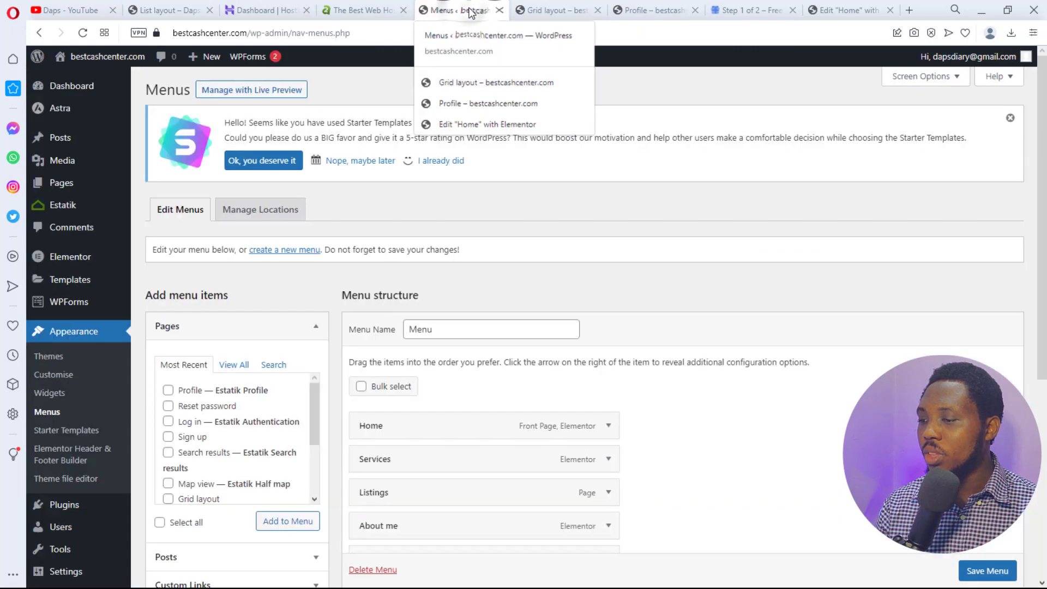
Return to the Home page editor and delete the Video widget beneath the About section's photo
{"action": "left_click", "coordinate": [843, 9]}
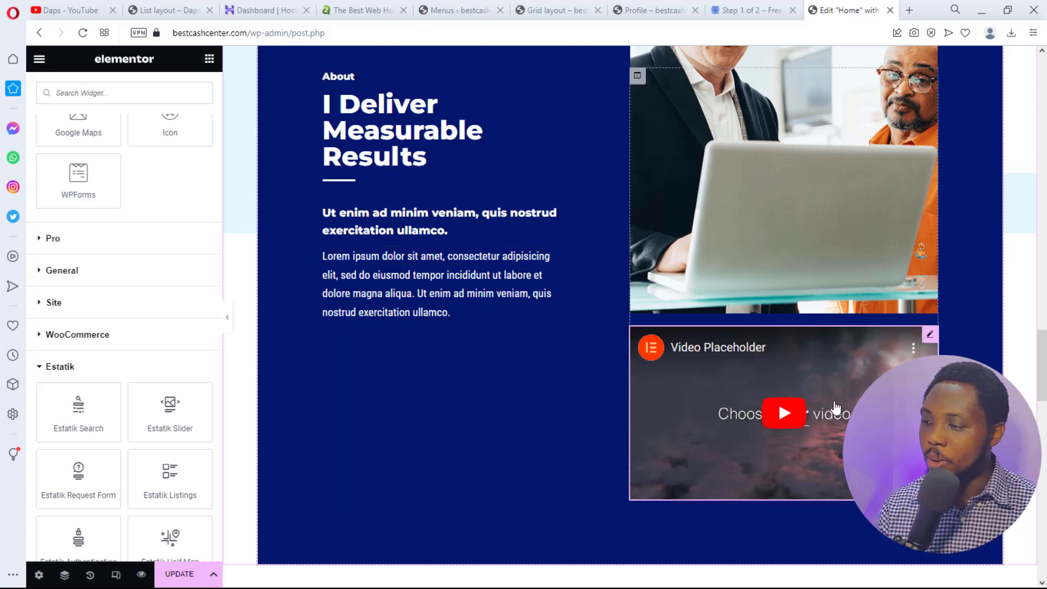
{"action": "left_click", "coordinate": [930, 336]}
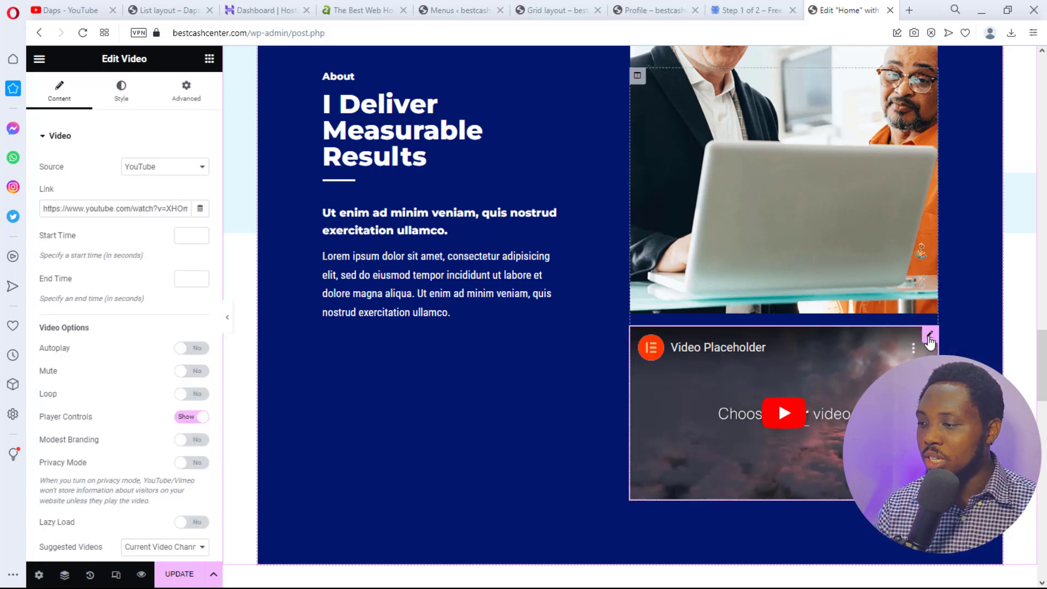
{"action": "right_click", "coordinate": [930, 342]}
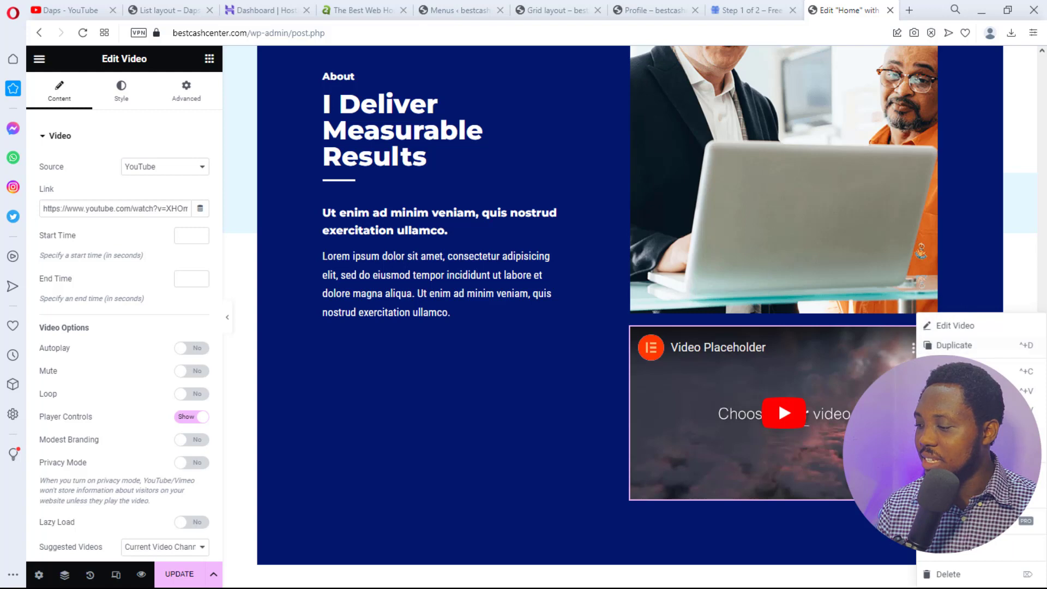
{"action": "left_click", "coordinate": [947, 577]}
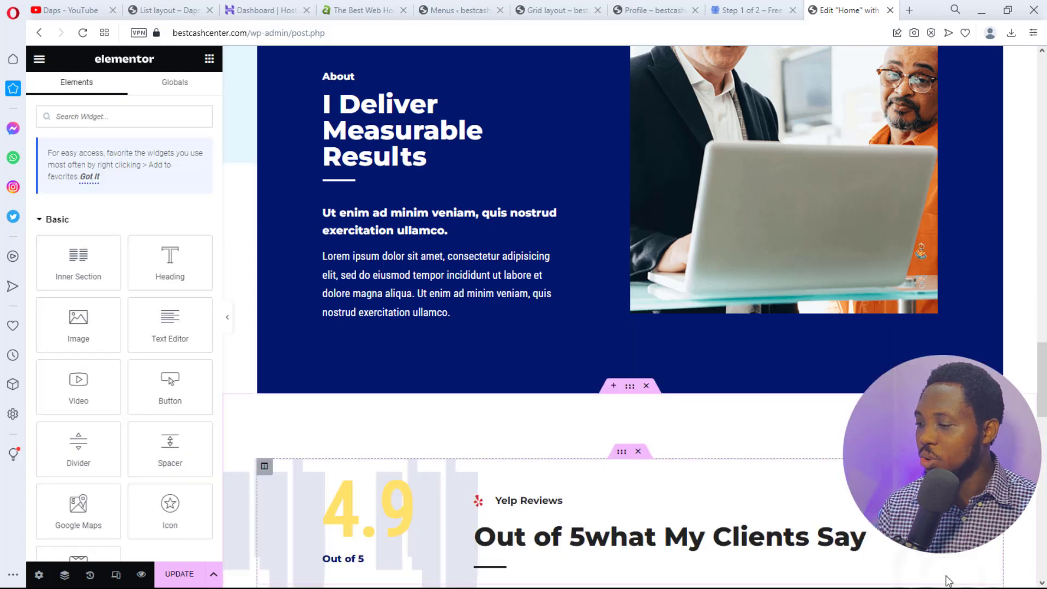
Review the Home page in the editor from the hero section through services and reviews down to the footer
{"action": "scroll", "coordinate": [374, 421], "scroll_direction": "down", "scroll_amount": 7}
{"action": "scroll", "coordinate": [376, 422], "scroll_direction": "down", "scroll_amount": 10}
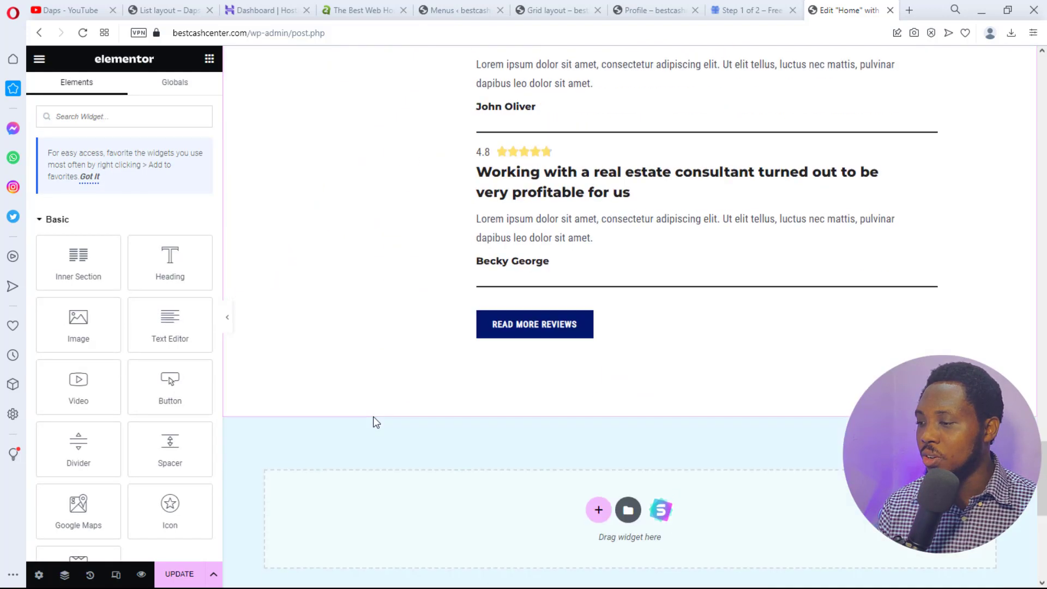
{"action": "scroll", "coordinate": [376, 424], "scroll_direction": "up", "scroll_amount": 15}
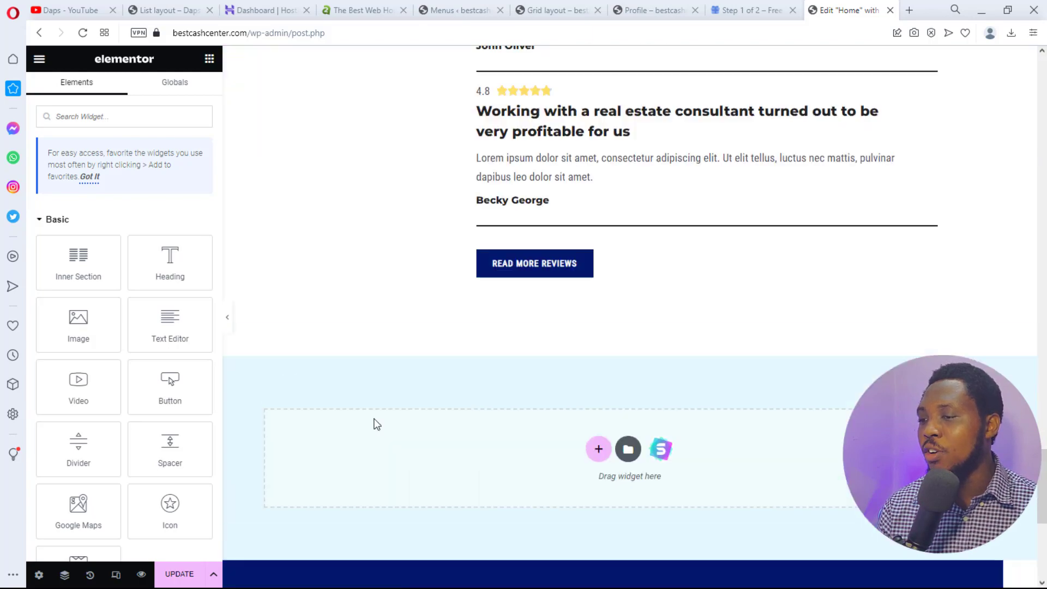
{"action": "scroll", "coordinate": [376, 424], "scroll_direction": "up", "scroll_amount": 10}
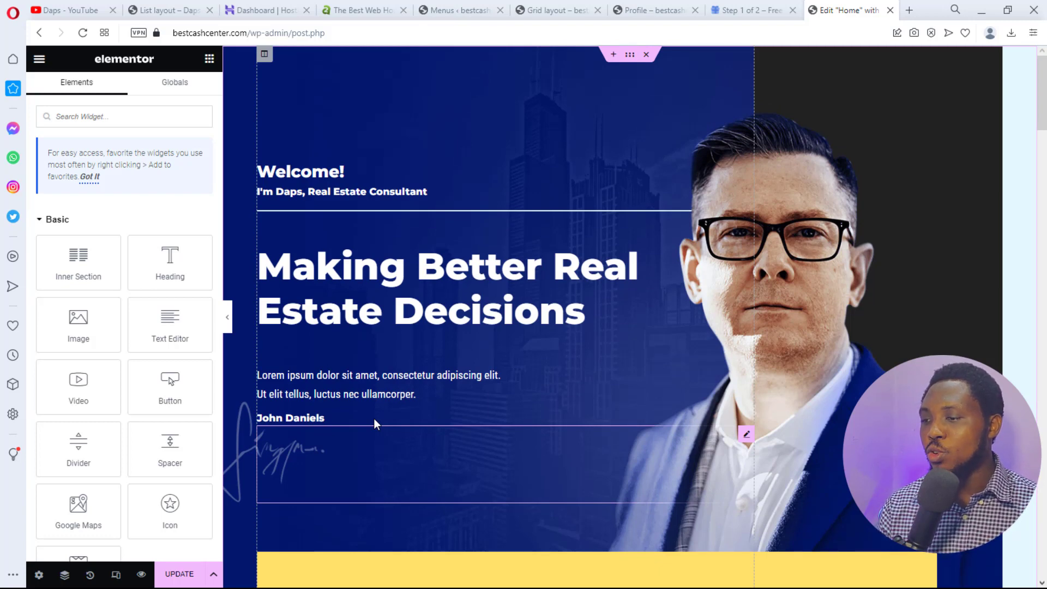
{"action": "scroll", "coordinate": [500, 309], "scroll_direction": "down", "scroll_amount": 15}
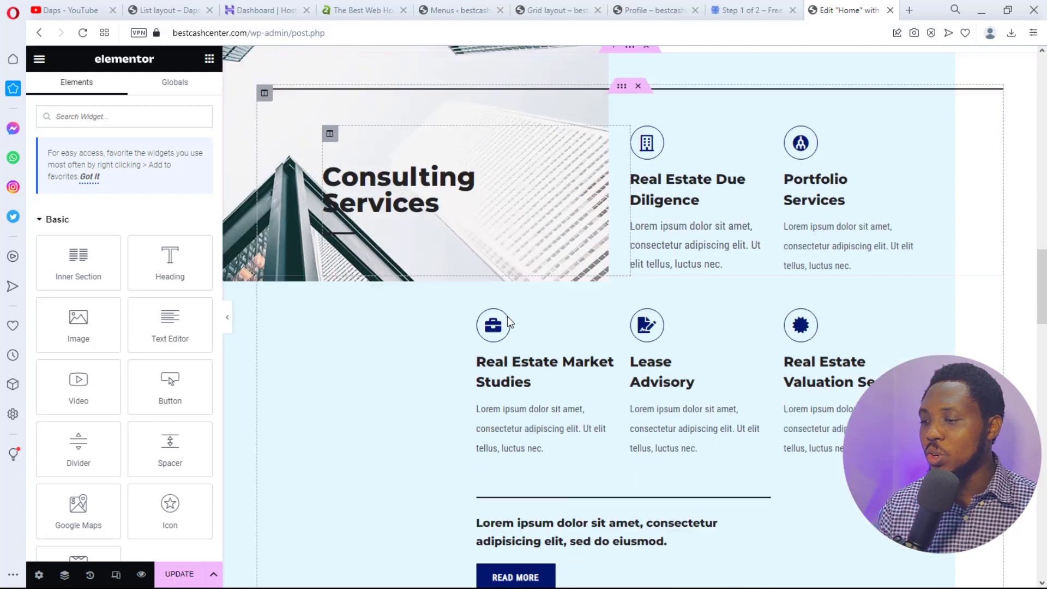
{"action": "scroll", "coordinate": [510, 323], "scroll_direction": "down", "scroll_amount": 15}
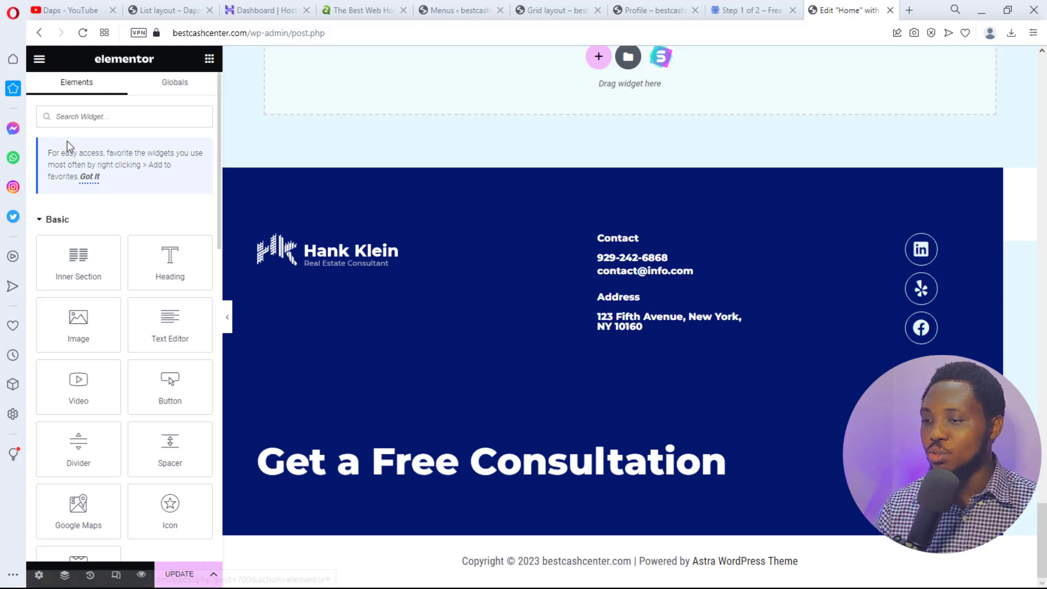
Exit the Elementor editor, postponing the exit destination choice and leaving without saving the Home page changes
{"action": "left_click", "coordinate": [36, 62]}
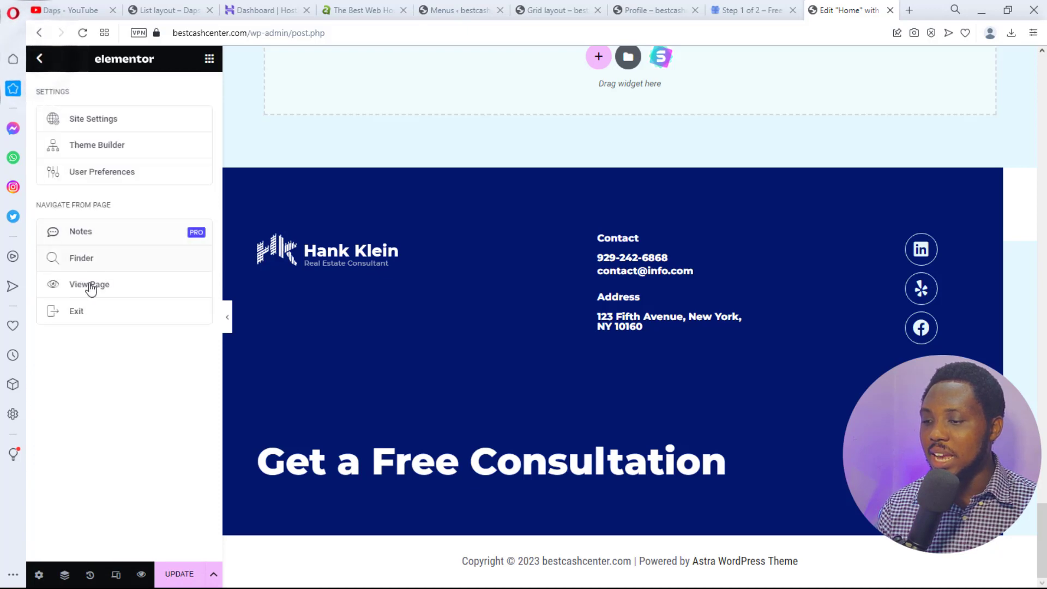
{"action": "left_click", "coordinate": [82, 316]}
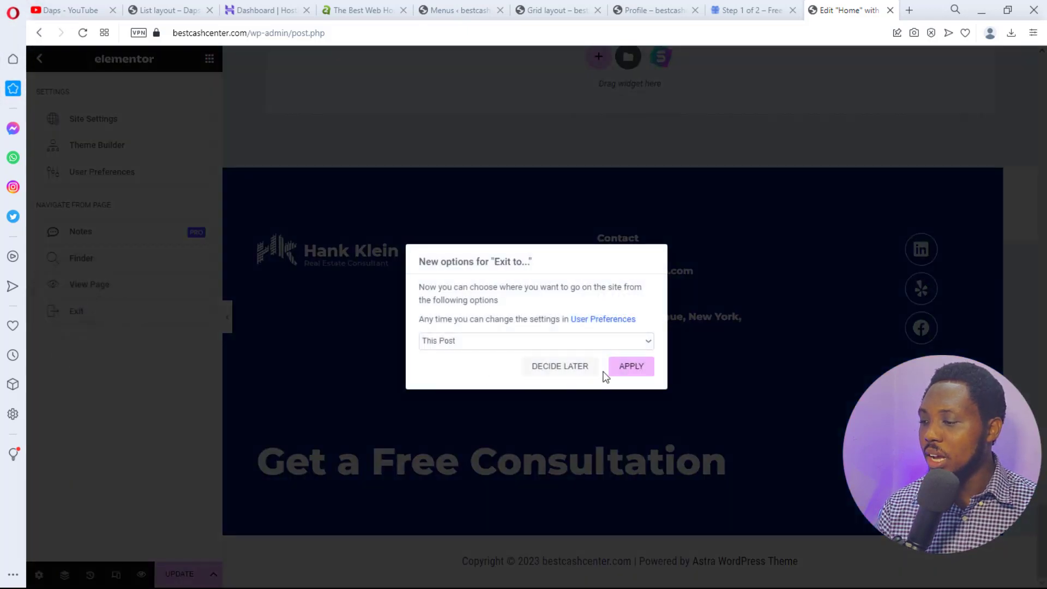
{"action": "left_click", "coordinate": [560, 371]}
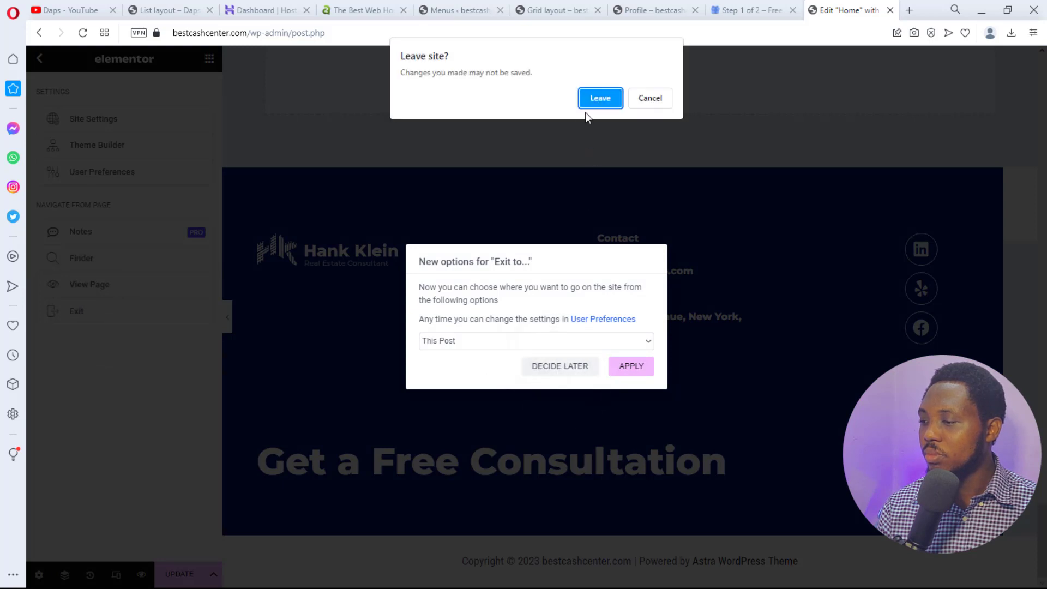
{"action": "left_click", "coordinate": [591, 96]}
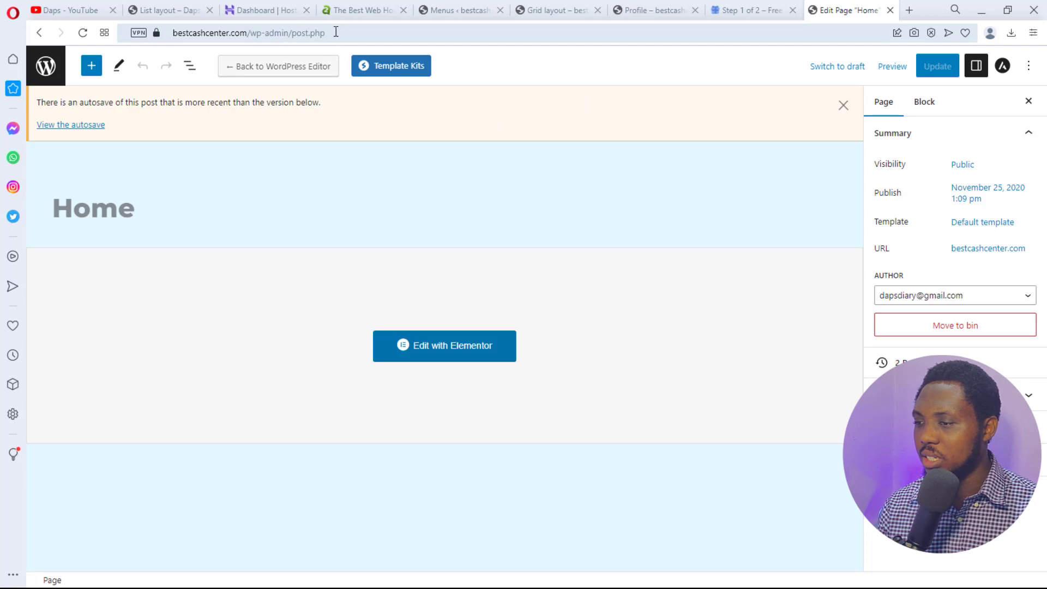
Open the live bestcashcenter.com site and go to its Services page
{"action": "left_click_drag", "start_coordinate": [336, 31], "coordinate": [257, 33]}
{"action": "left_click_drag", "start_coordinate": [415, 33], "coordinate": [254, 24]}
{"action": "key", "text": "BackSpace"}
{"action": "key", "text": "Return"}
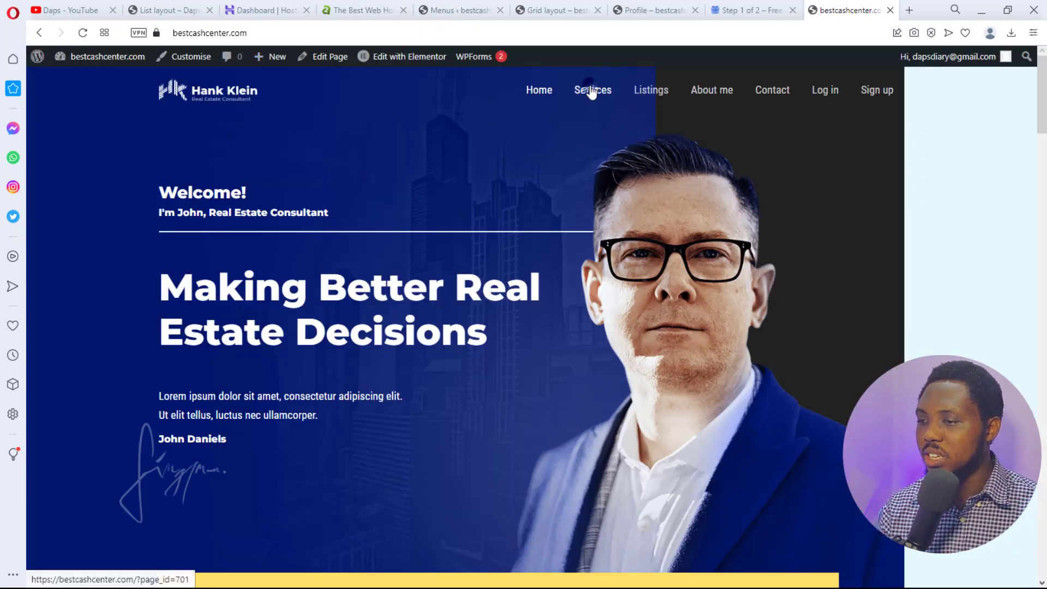
{"action": "left_click", "coordinate": [592, 91]}
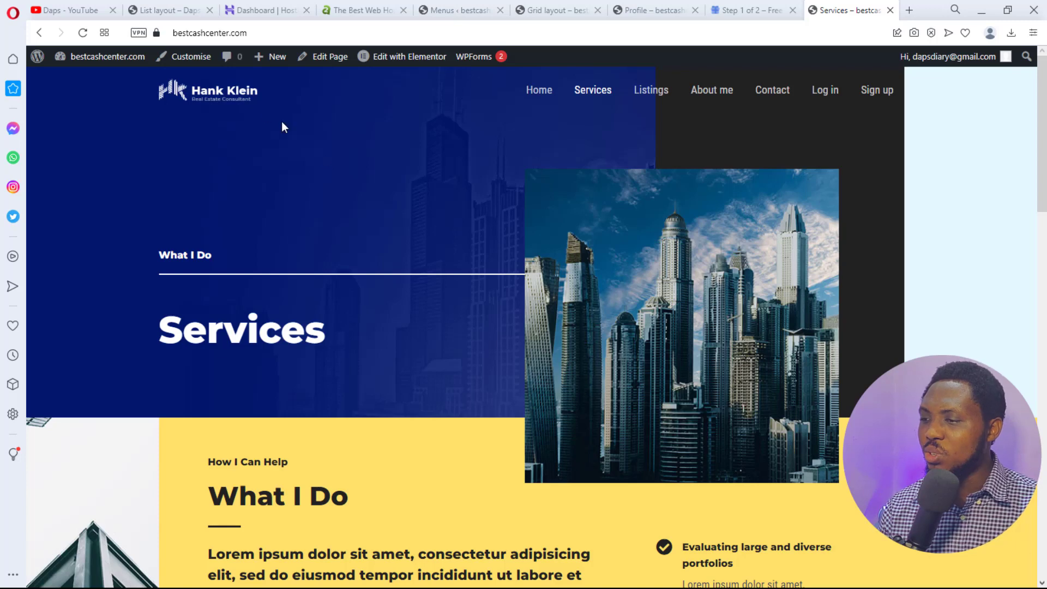
Open the Services page of the highblogincome.com demo site and compare it with the Services page on bestcashcenter.com
{"action": "left_click", "coordinate": [157, 11]}
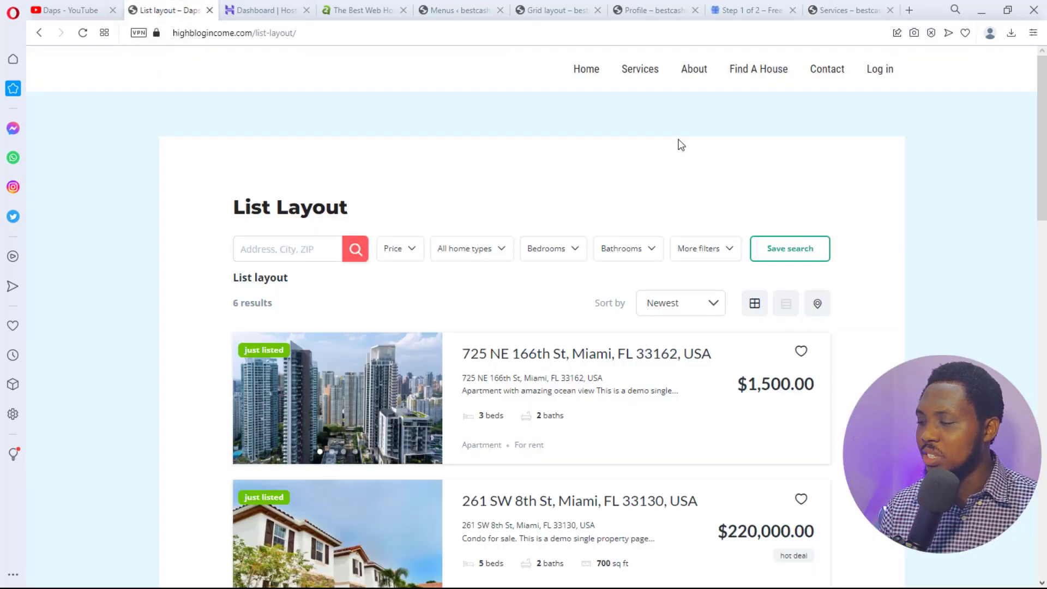
{"action": "left_click", "coordinate": [646, 72]}
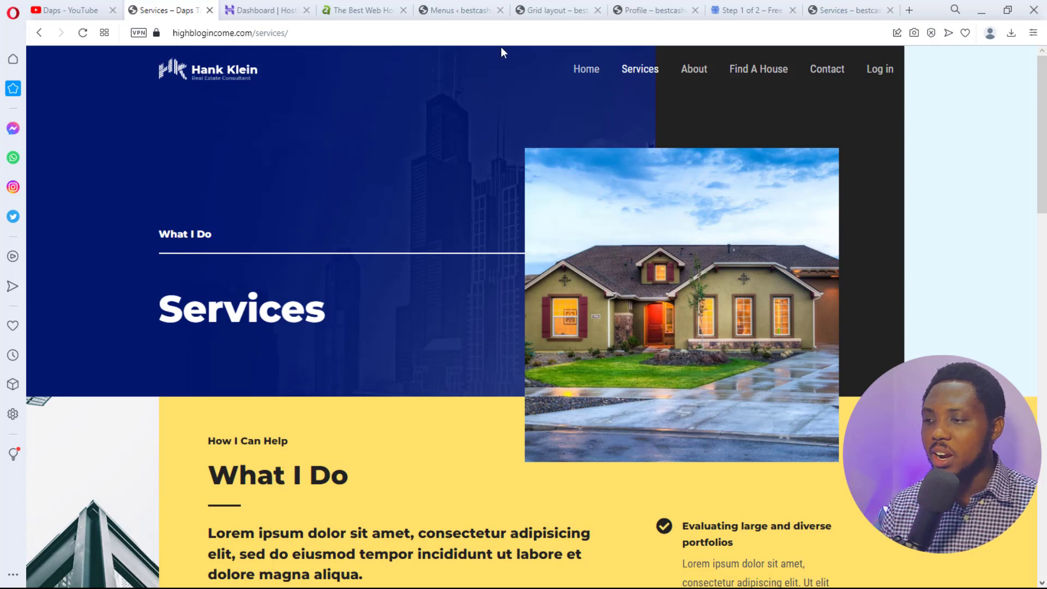
{"action": "left_click", "coordinate": [844, 10]}
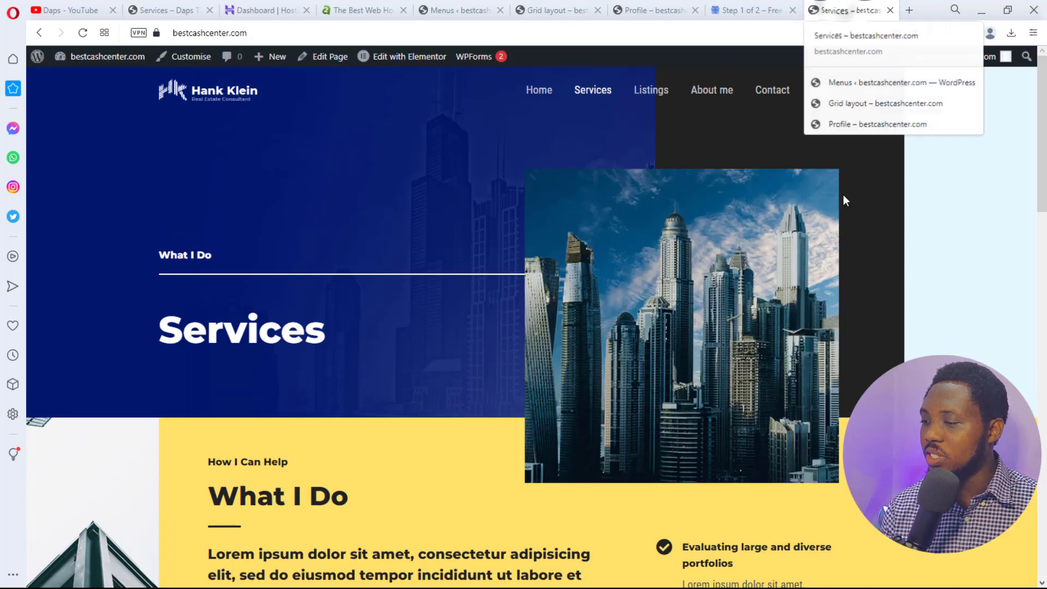
Review the bestcashcenter.com Services page from its header to its footer, and open the Listings page
{"action": "scroll", "coordinate": [703, 253], "scroll_direction": "down", "scroll_amount": 4}
{"action": "scroll", "coordinate": [703, 255], "scroll_direction": "up", "scroll_amount": 4}
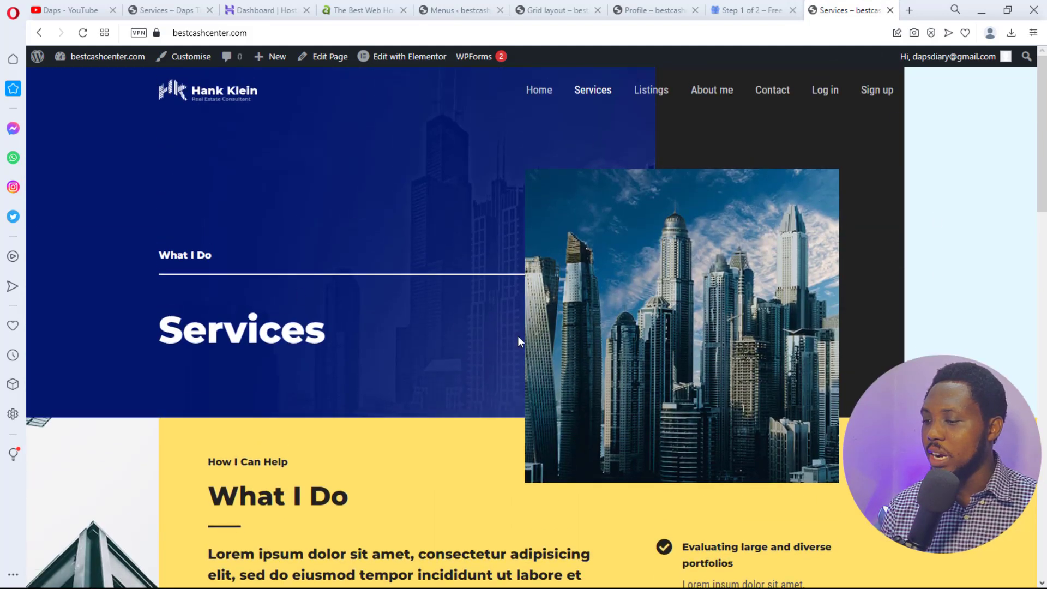
{"action": "scroll", "coordinate": [519, 341], "scroll_direction": "down", "scroll_amount": 3}
{"action": "scroll", "coordinate": [448, 350], "scroll_direction": "down", "scroll_amount": 7}
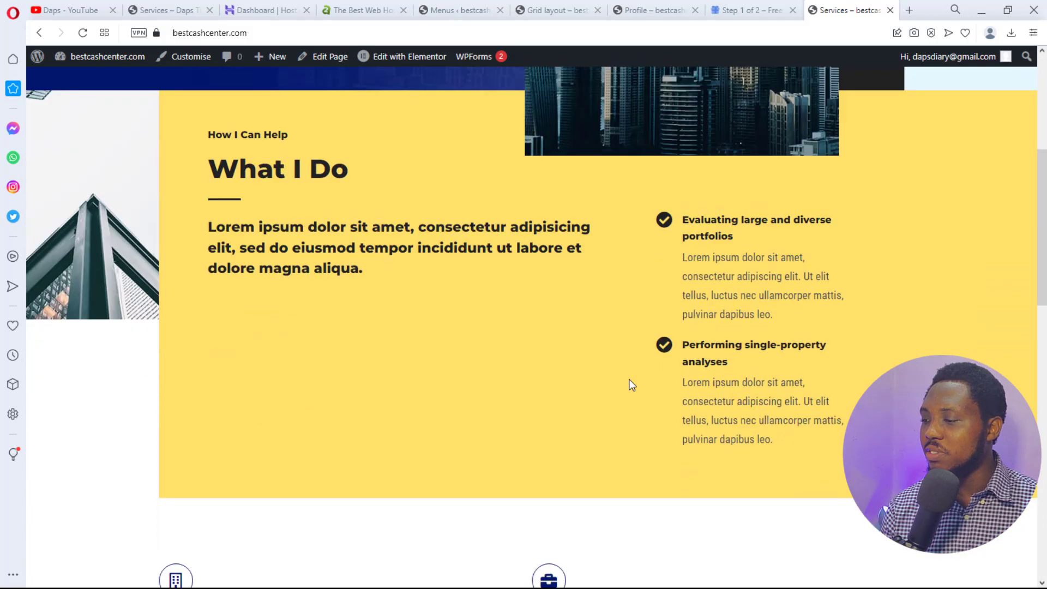
{"action": "scroll", "coordinate": [542, 357], "scroll_direction": "down", "scroll_amount": 5}
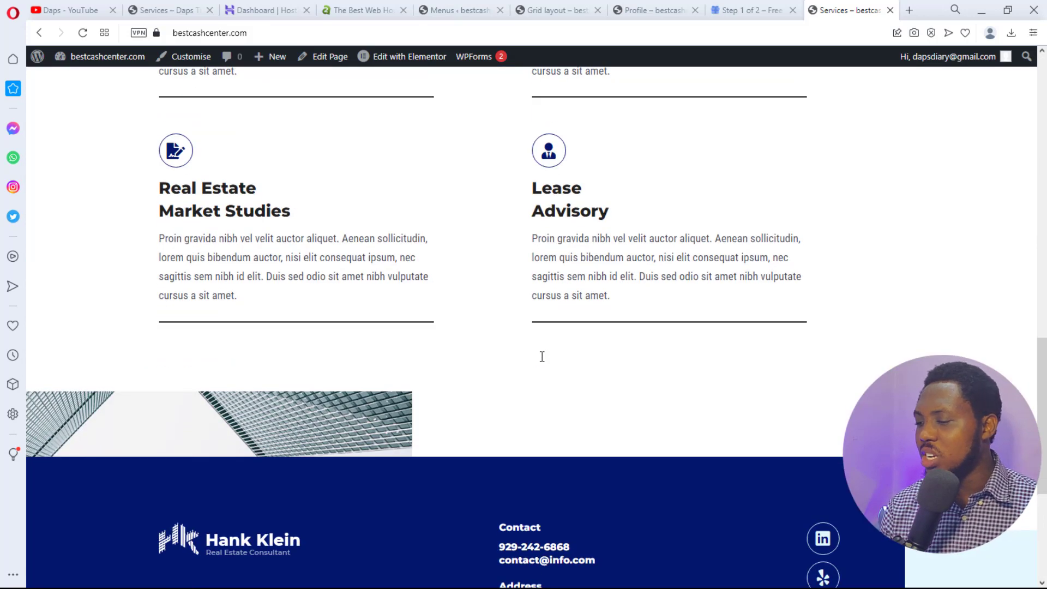
{"action": "scroll", "coordinate": [542, 357], "scroll_direction": "down", "scroll_amount": 3}
{"action": "scroll", "coordinate": [543, 356], "scroll_direction": "up", "scroll_amount": 15}
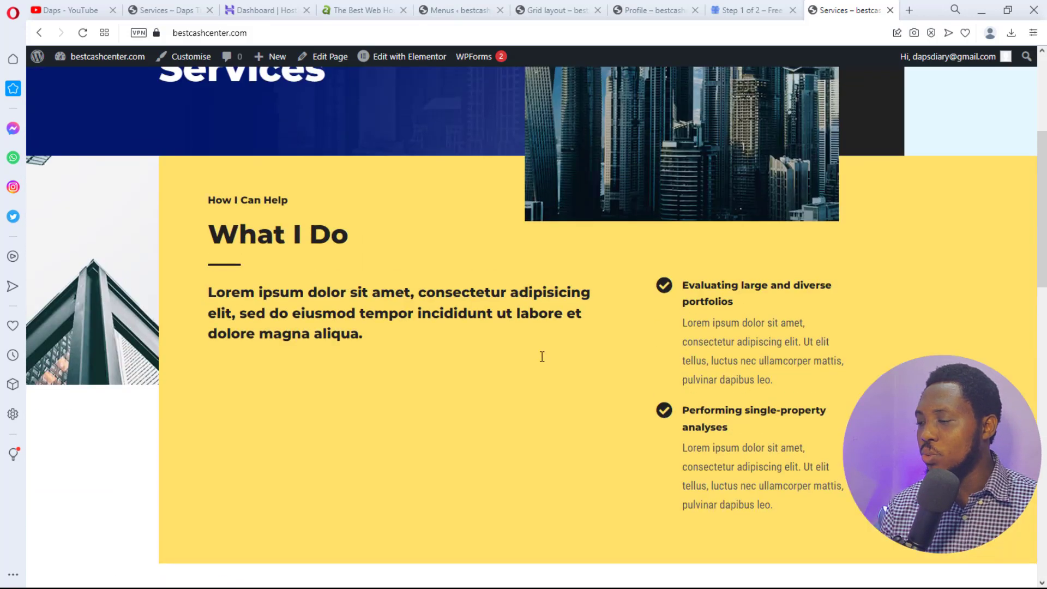
{"action": "scroll", "coordinate": [542, 356], "scroll_direction": "up", "scroll_amount": 4}
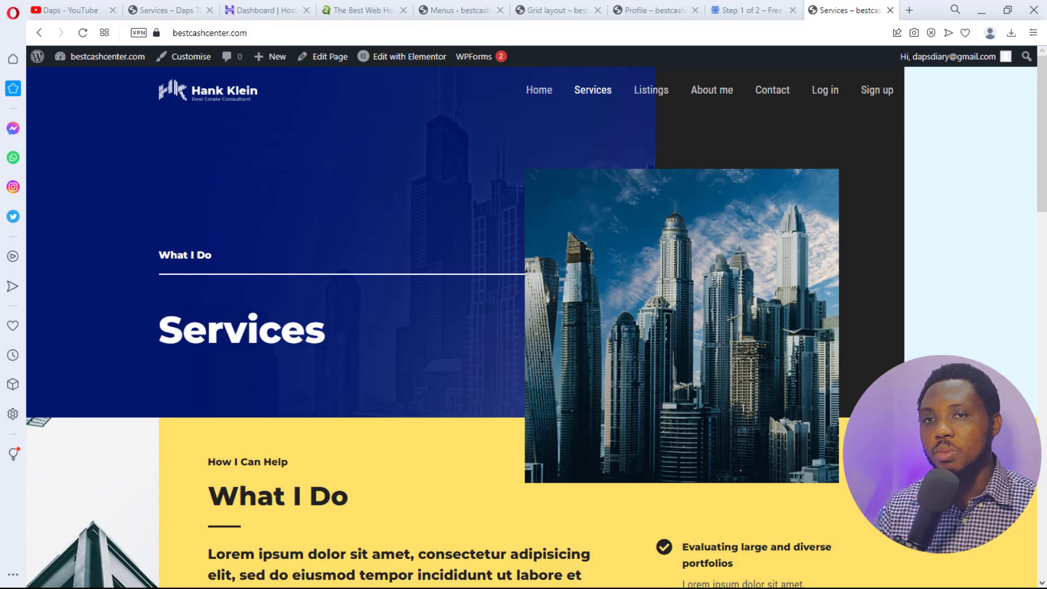
{"action": "left_click", "coordinate": [649, 96]}
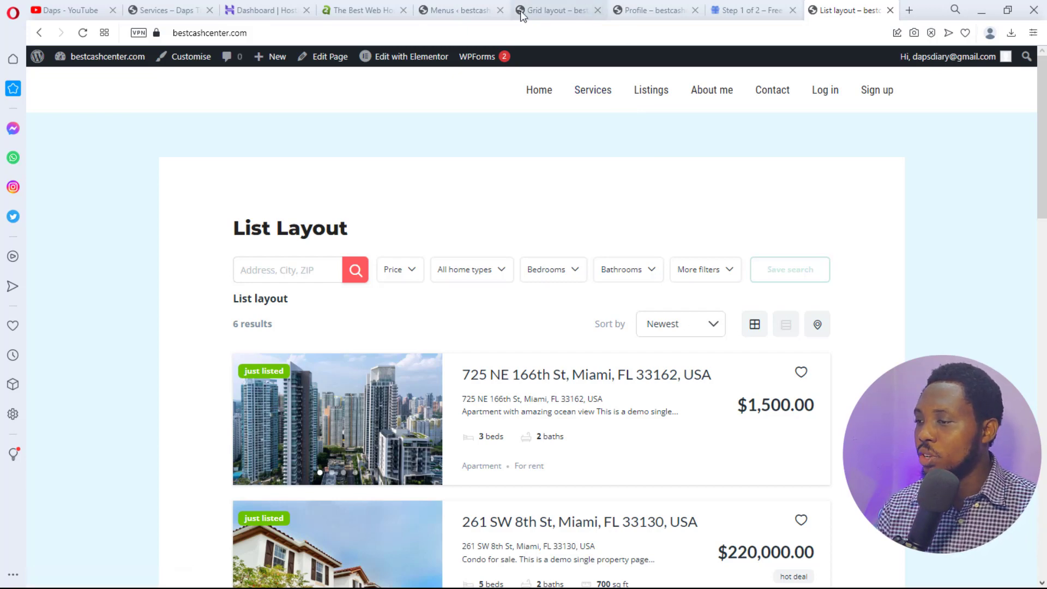
Open the Astra theme customizer and examine the global Typography presets, base fonts and heading fonts
{"action": "left_click", "coordinate": [459, 15]}
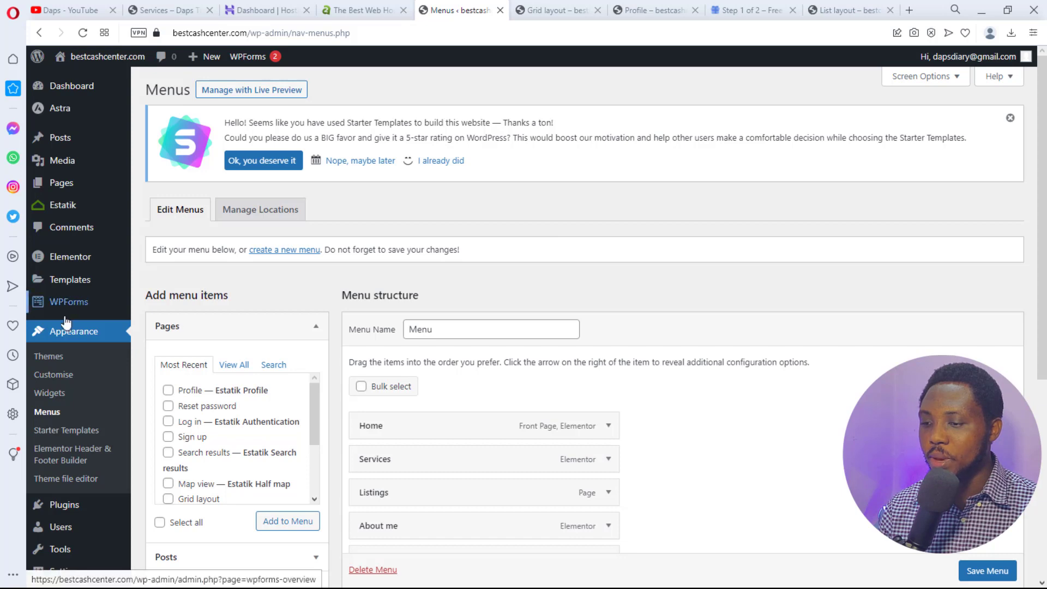
{"action": "left_click", "coordinate": [55, 375]}
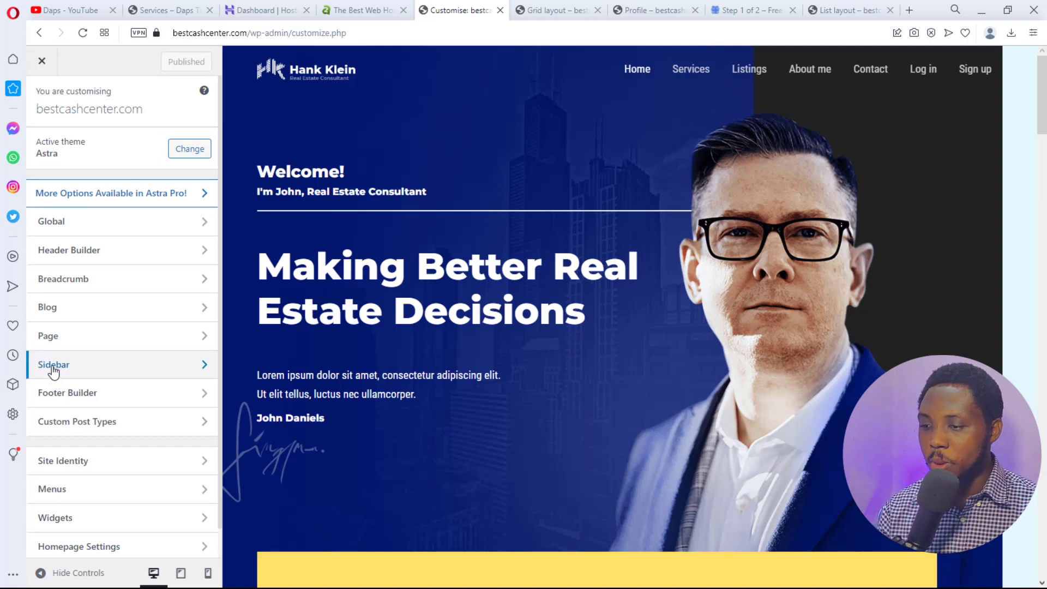
{"action": "left_click", "coordinate": [198, 222]}
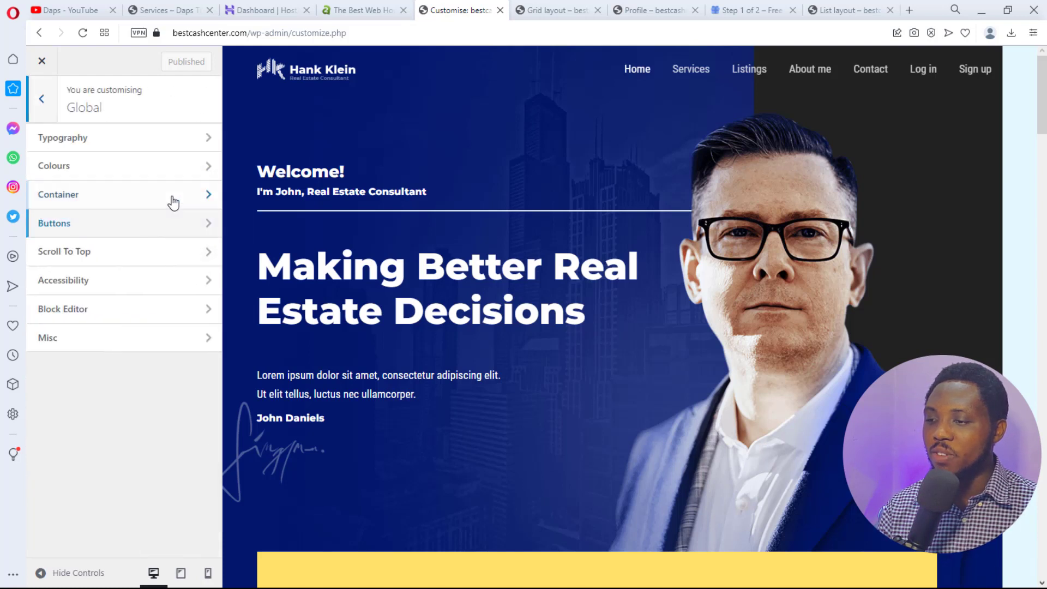
{"action": "left_click", "coordinate": [197, 141]}
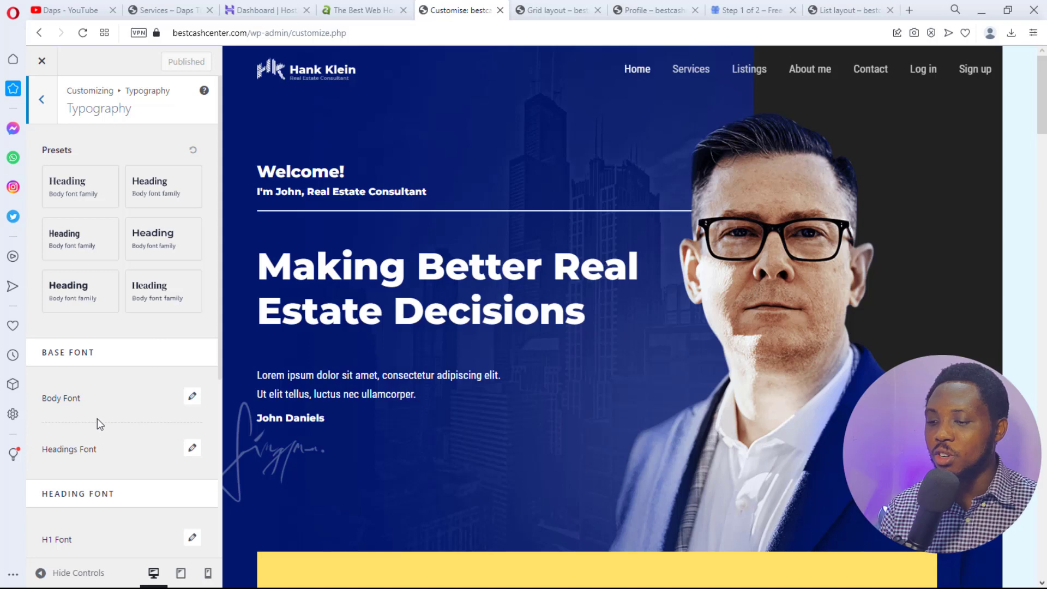
{"action": "scroll", "coordinate": [97, 426], "scroll_direction": "down", "scroll_amount": 4}
{"action": "scroll", "coordinate": [96, 447], "scroll_direction": "up", "scroll_amount": 4}
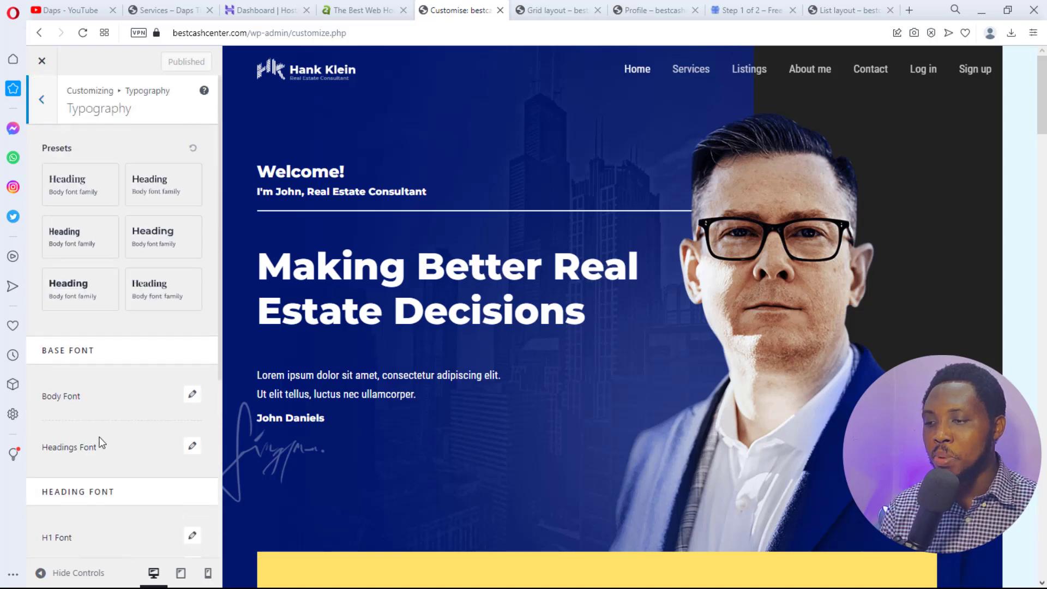
{"action": "left_click", "coordinate": [47, 109]}
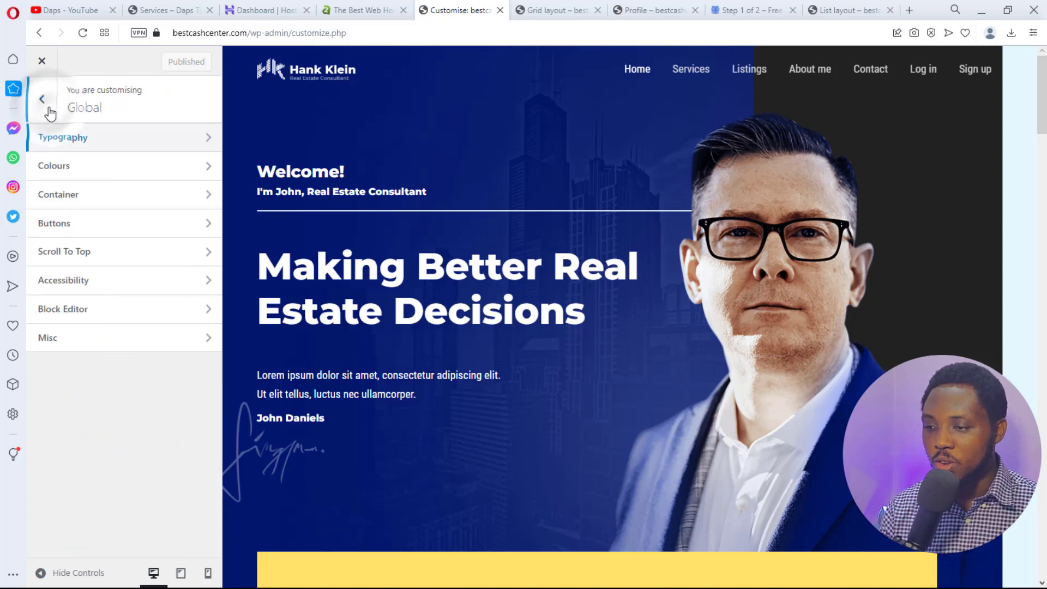
Examine the global Colours palette against the home page preview and look over the global Container layout options
{"action": "left_click", "coordinate": [167, 169]}
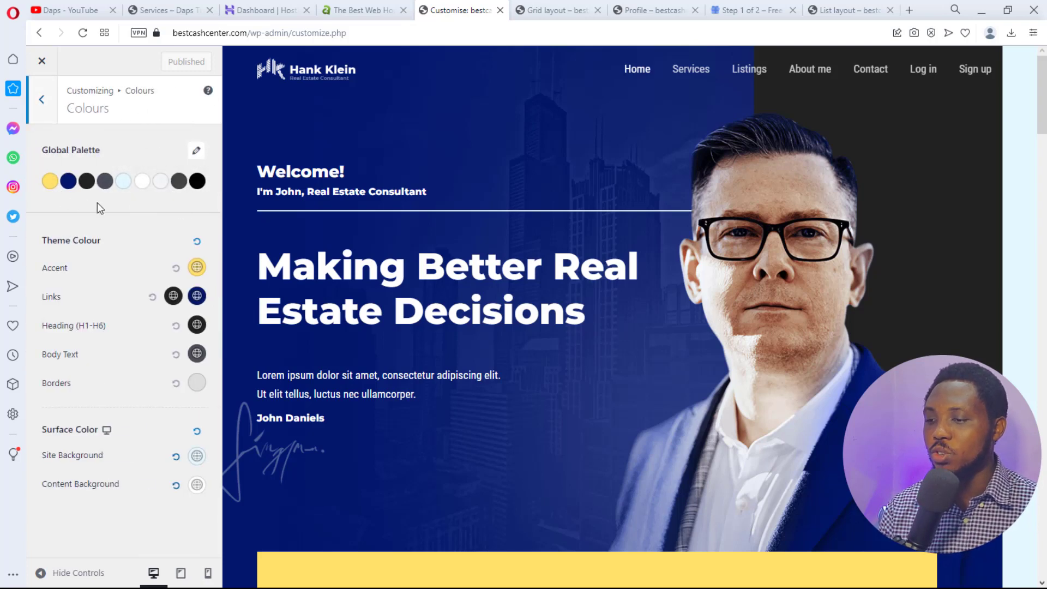
{"action": "scroll", "coordinate": [480, 305], "scroll_direction": "down", "scroll_amount": 5}
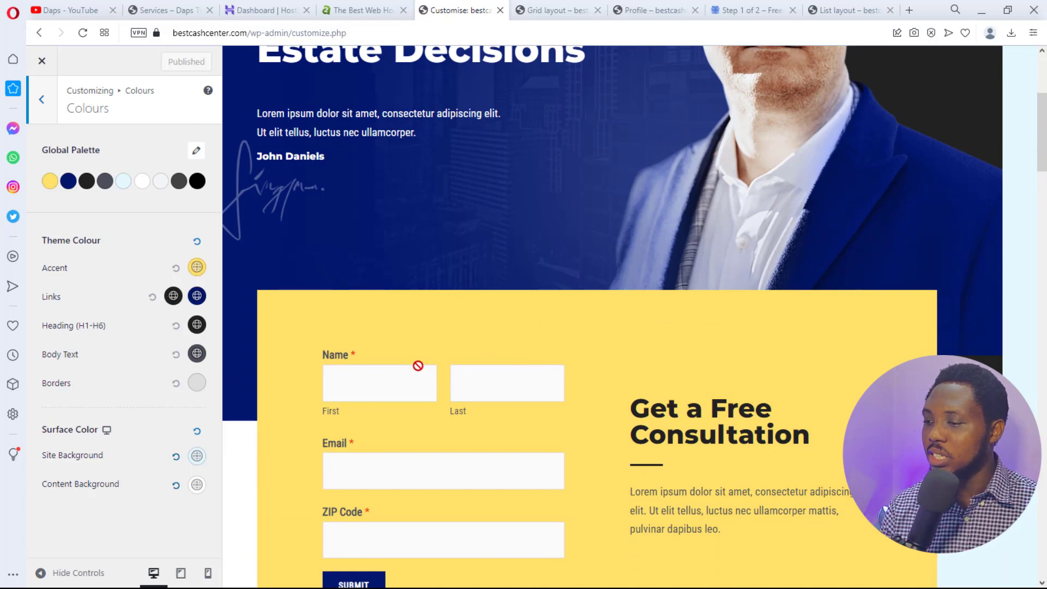
{"action": "scroll", "coordinate": [382, 339], "scroll_direction": "up", "scroll_amount": 5}
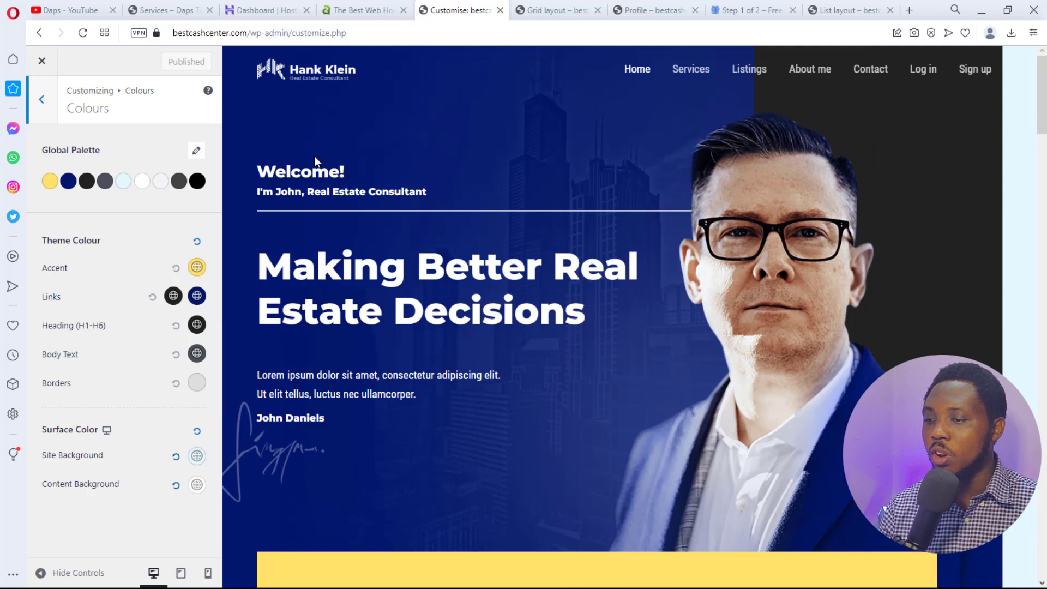
{"action": "left_click", "coordinate": [46, 113]}
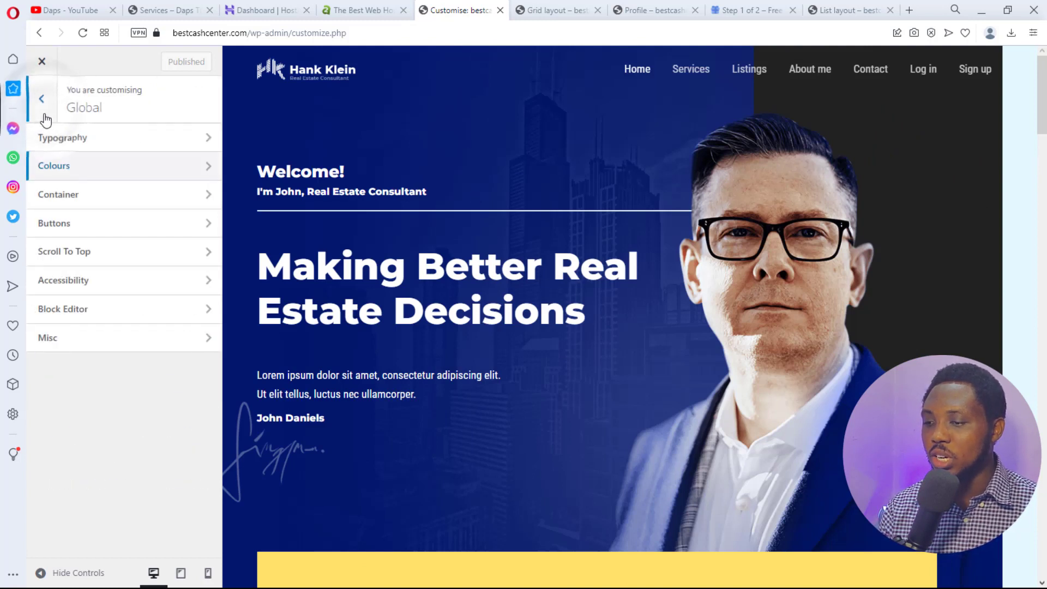
{"action": "left_click", "coordinate": [68, 196]}
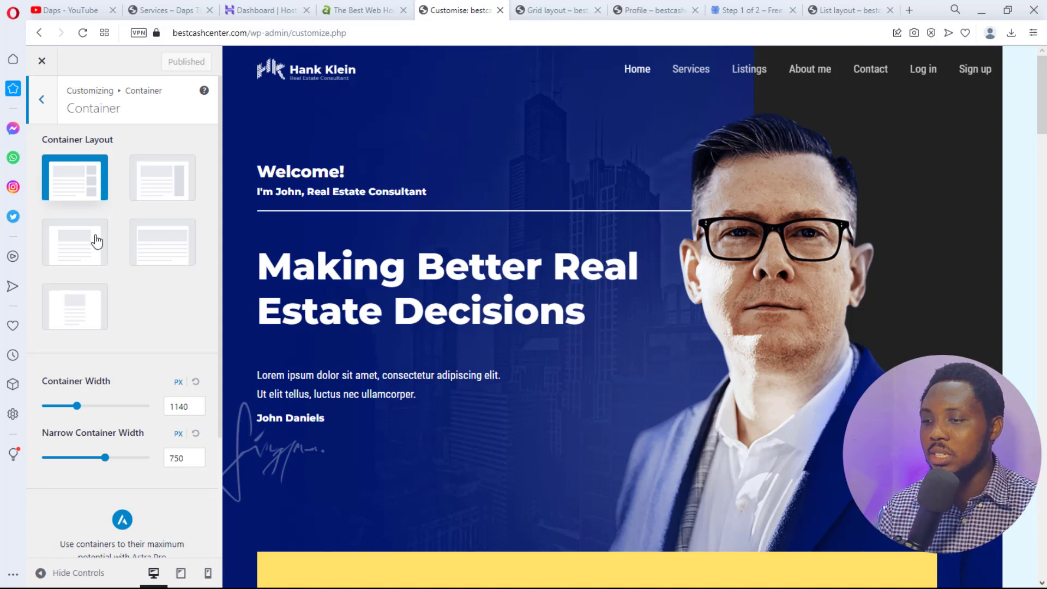
{"action": "left_click", "coordinate": [43, 101]}
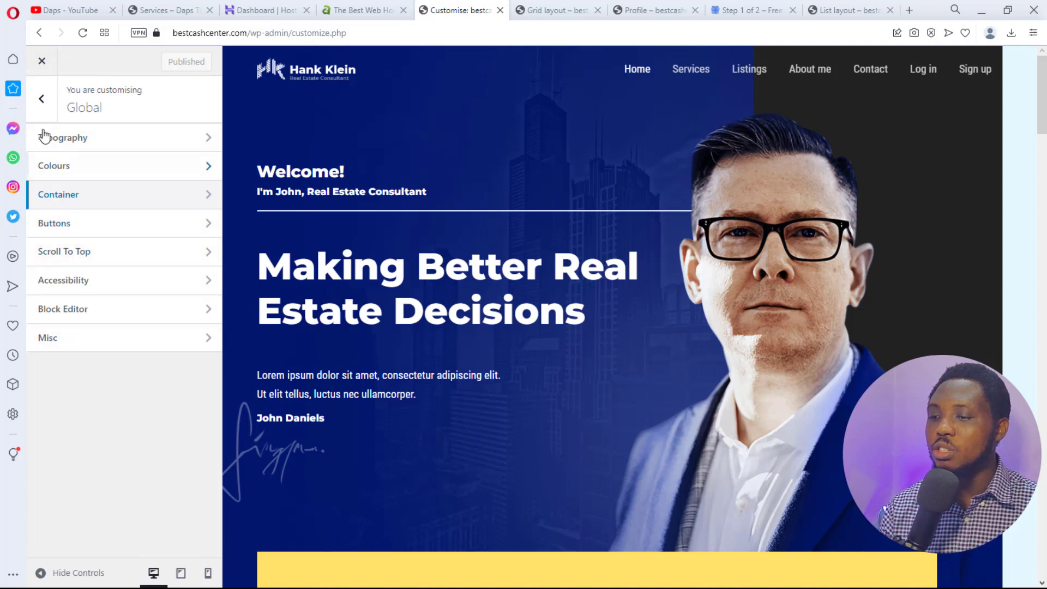
{"action": "left_click", "coordinate": [42, 98]}
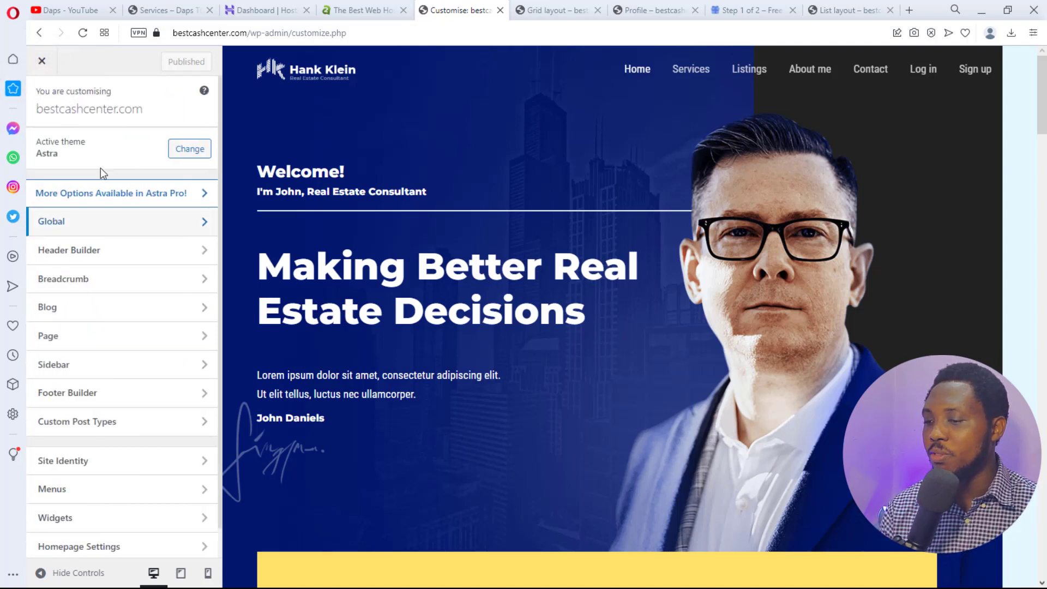
In the Header Builder, try centring Site Title & Logo in the middle row with a Secondary Menu before it, then restore the original layout
{"action": "left_click", "coordinate": [170, 255]}
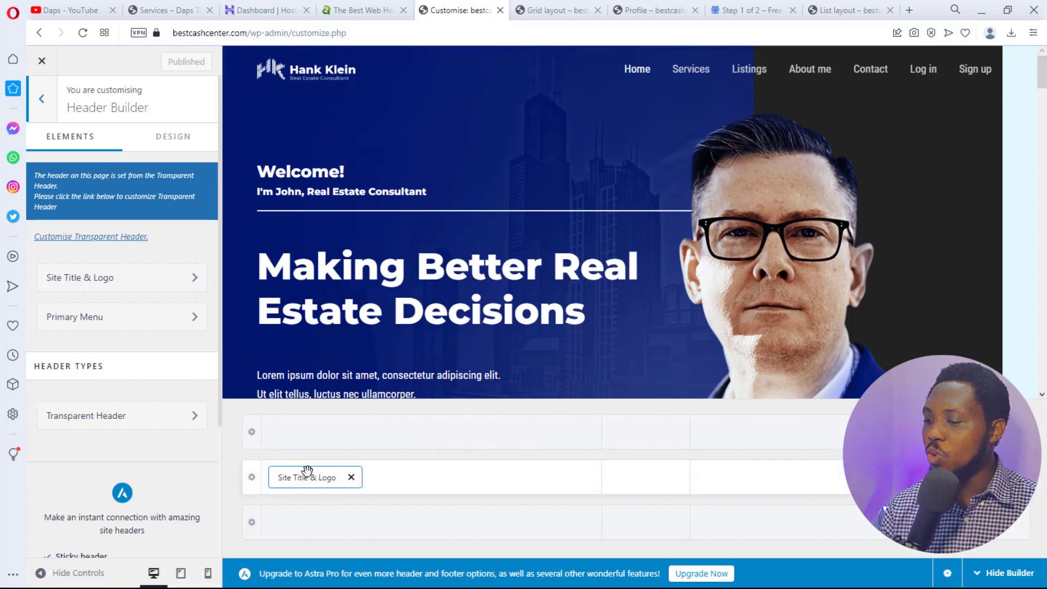
{"action": "left_click_drag", "start_coordinate": [305, 475], "coordinate": [624, 486]}
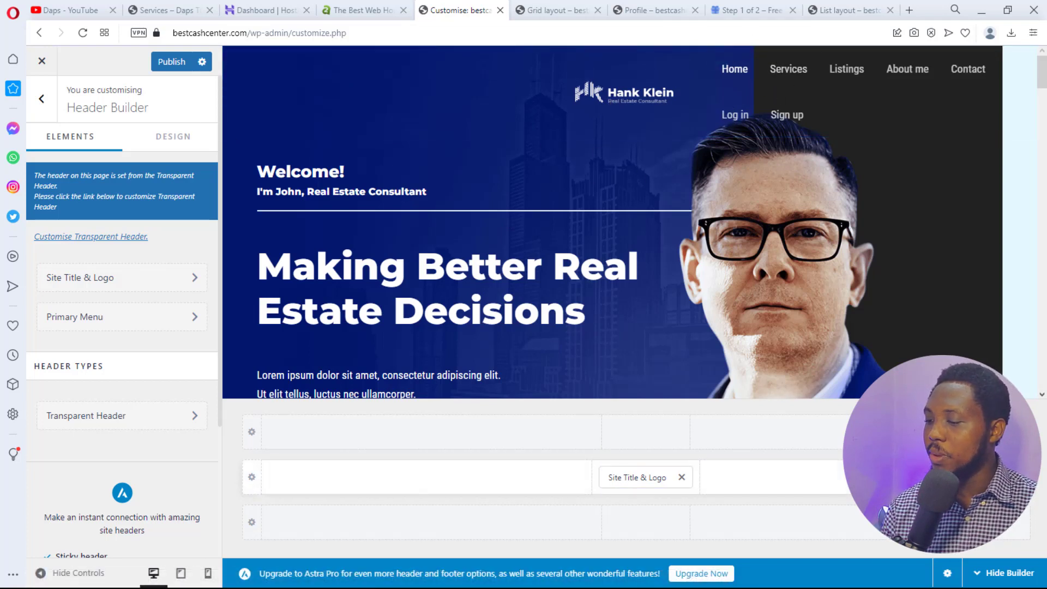
{"action": "left_click", "coordinate": [344, 478]}
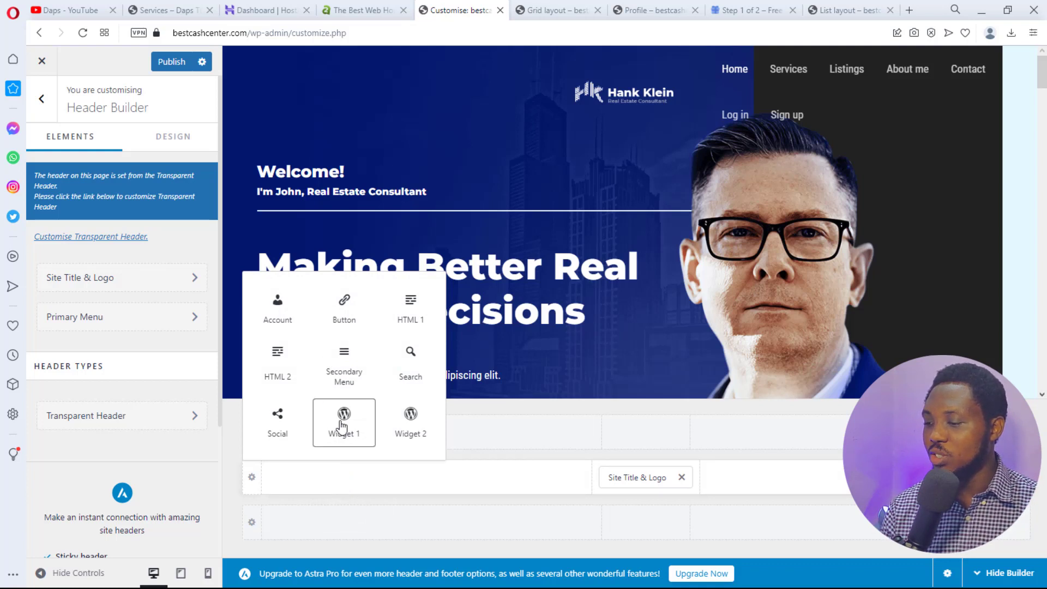
{"action": "left_click", "coordinate": [345, 365]}
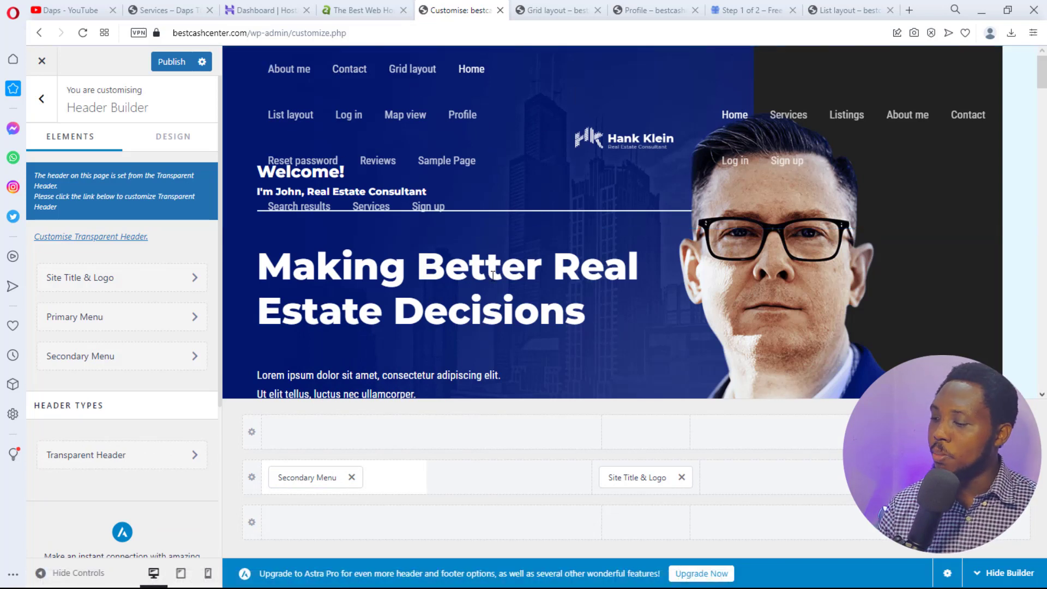
{"action": "left_click", "coordinate": [352, 478]}
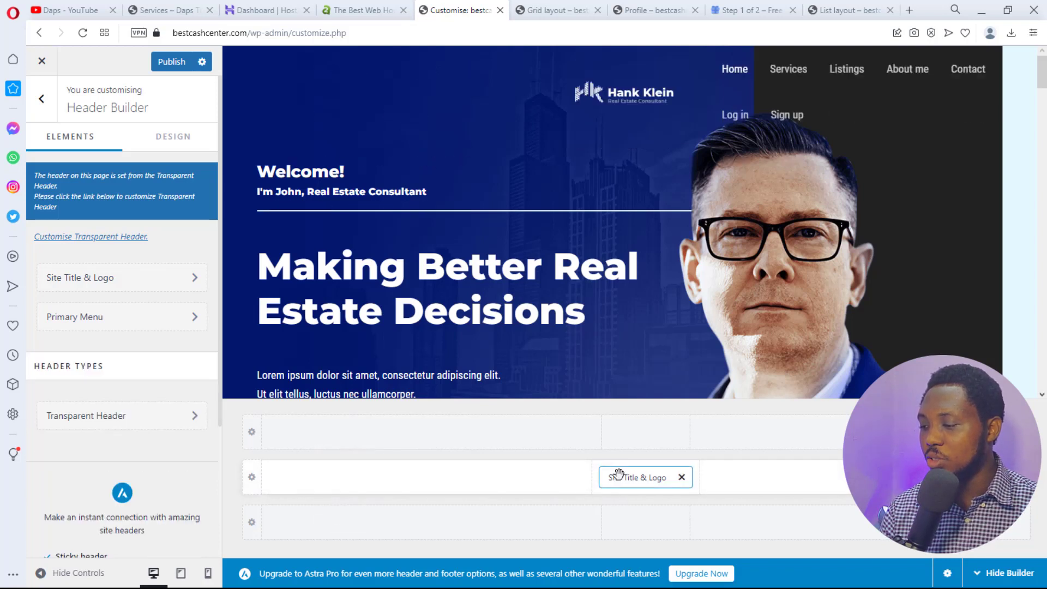
{"action": "left_click_drag", "start_coordinate": [619, 474], "coordinate": [306, 484]}
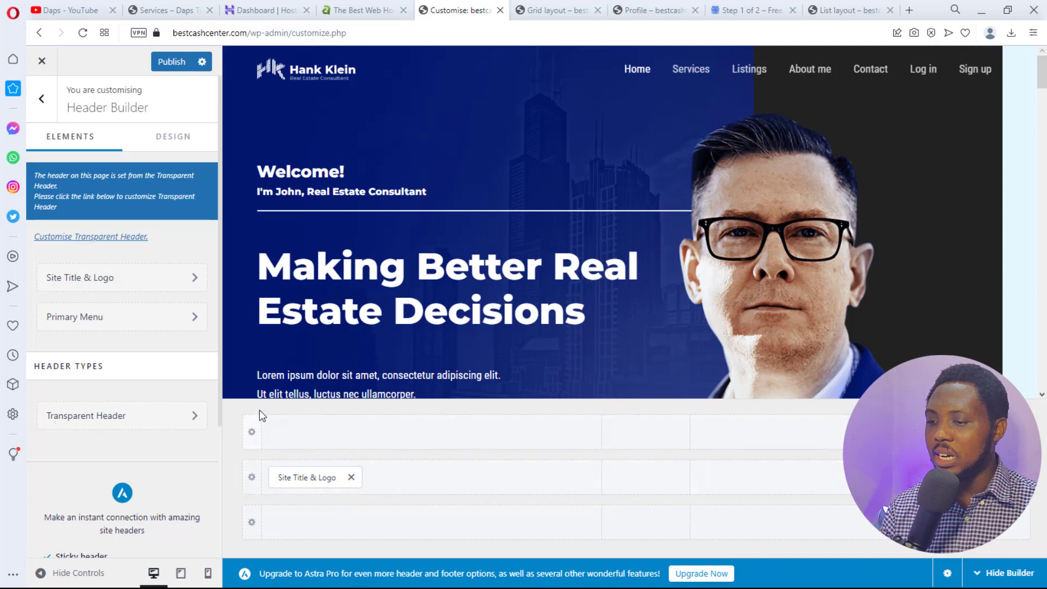
Examine the header's Site Title & Logo settings, including the logo images, site title, tagline, visibility options and Site Icon
{"action": "left_click", "coordinate": [158, 279]}
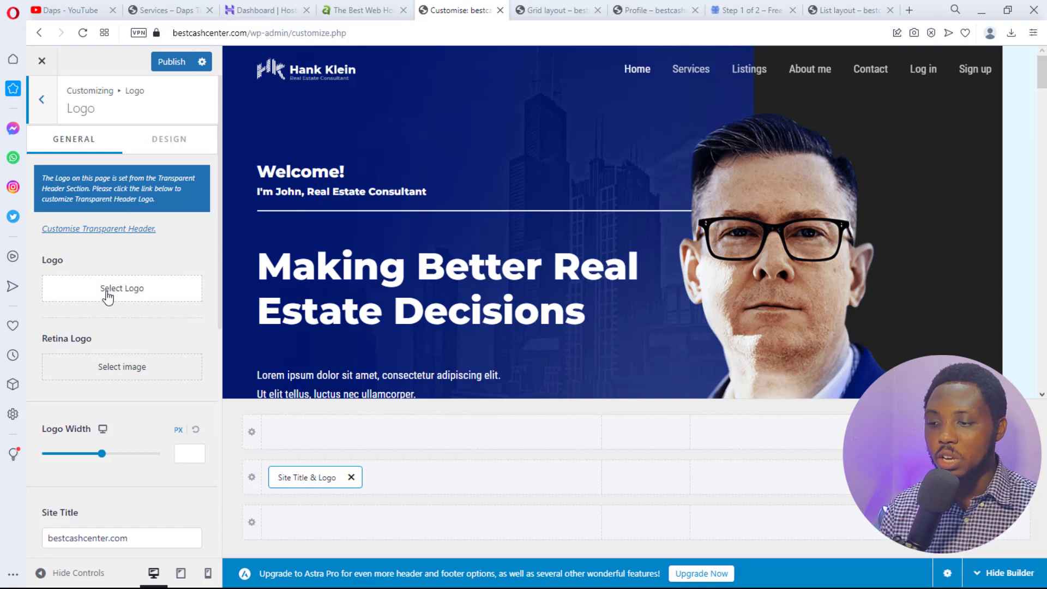
{"action": "scroll", "coordinate": [106, 295], "scroll_direction": "down", "scroll_amount": 1}
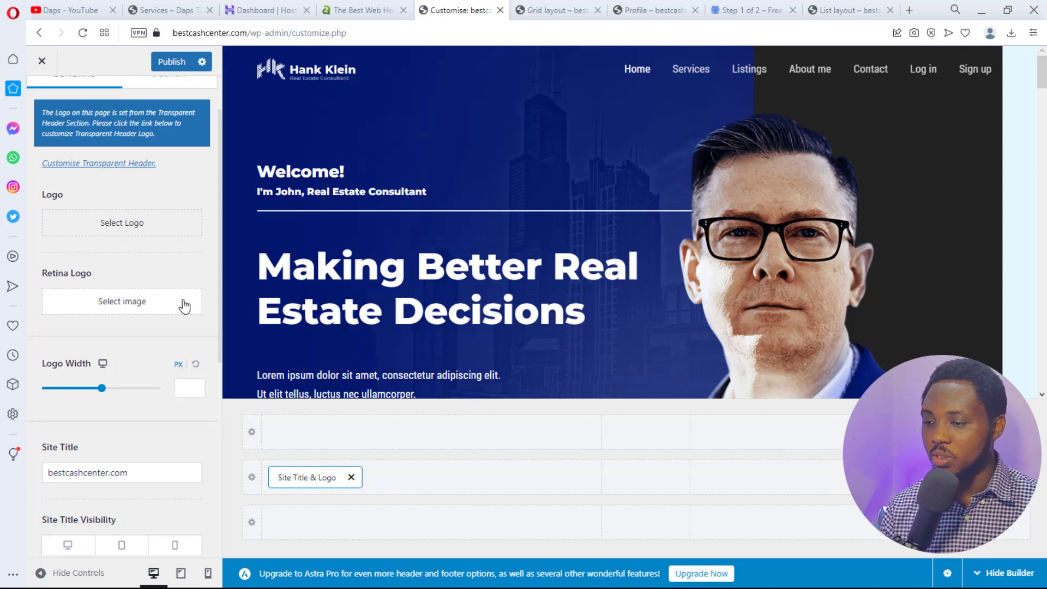
{"action": "scroll", "coordinate": [180, 306], "scroll_direction": "down", "scroll_amount": 3}
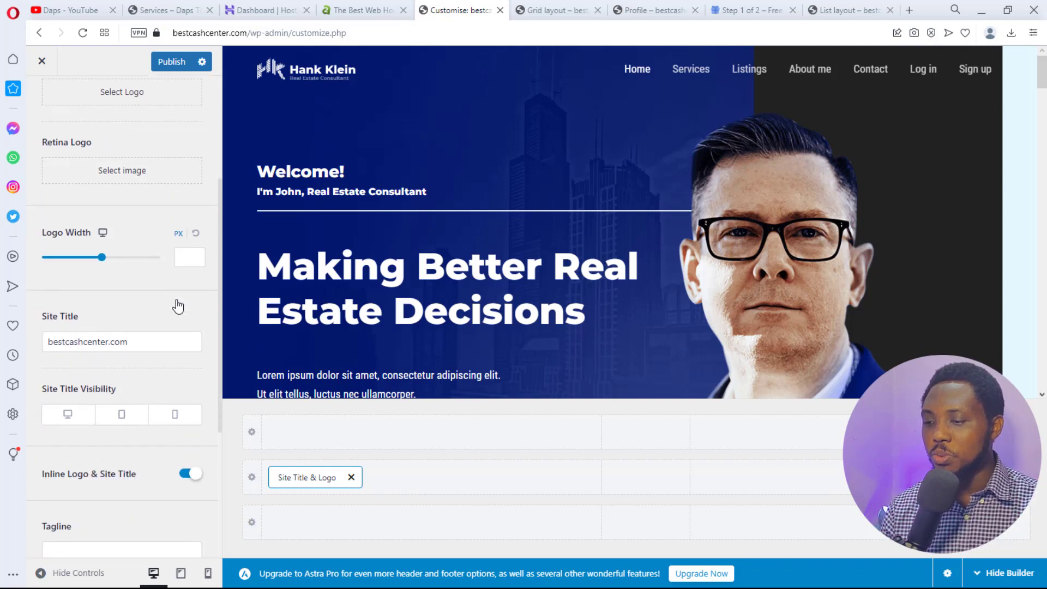
{"action": "left_click", "coordinate": [155, 343]}
{"action": "double_click", "coordinate": [152, 342]}
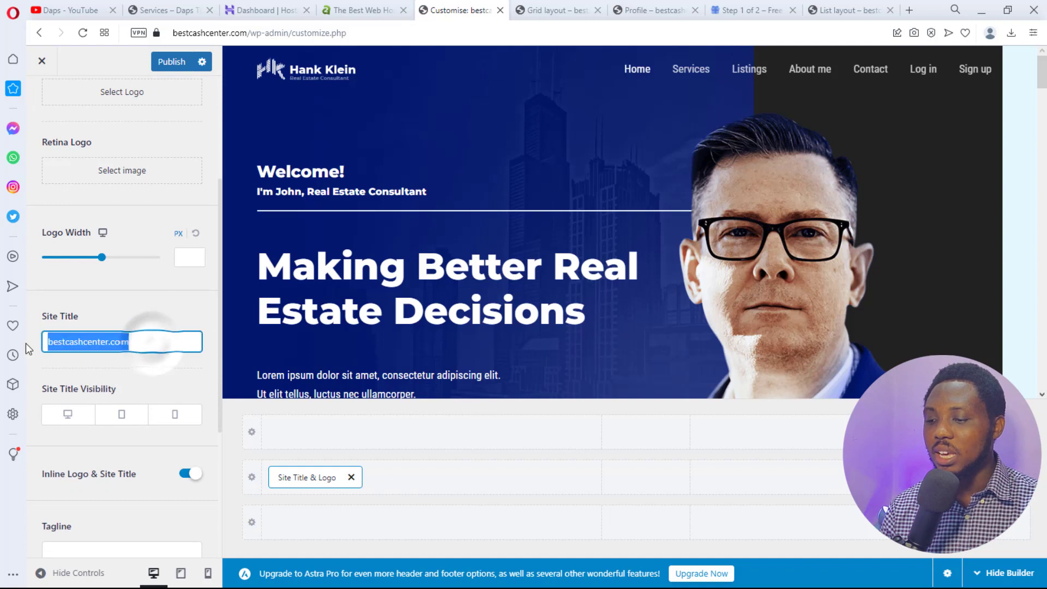
{"action": "scroll", "coordinate": [180, 349], "scroll_direction": "down", "scroll_amount": 1}
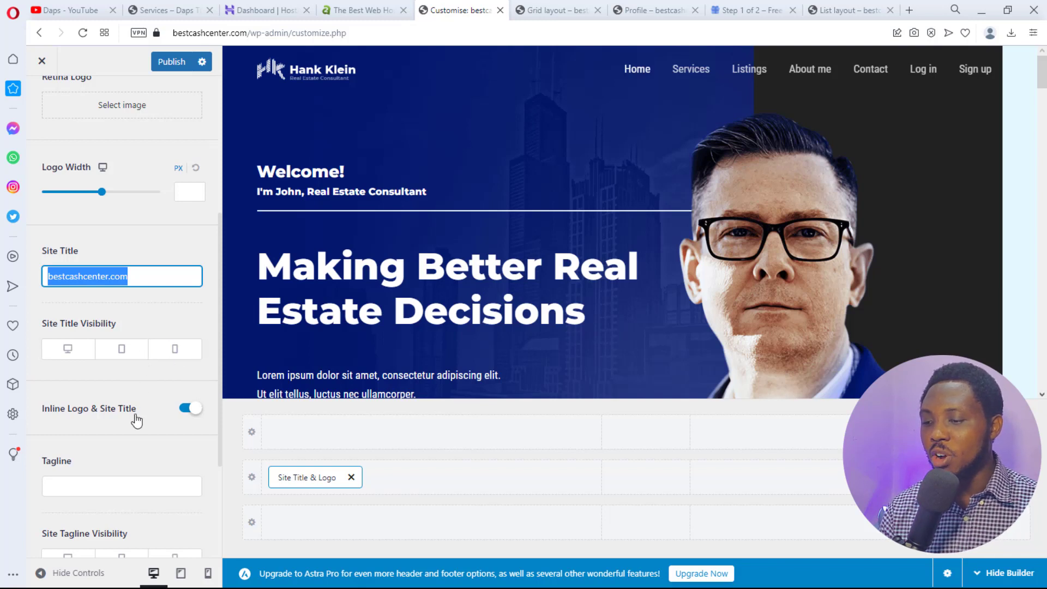
{"action": "scroll", "coordinate": [117, 443], "scroll_direction": "down", "scroll_amount": 1}
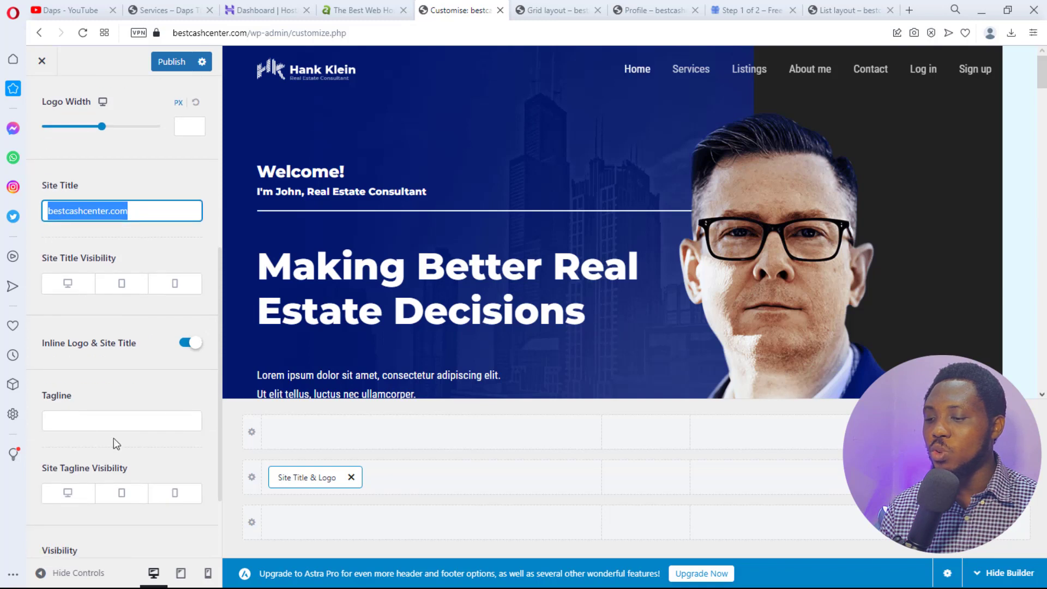
{"action": "left_click", "coordinate": [71, 424]}
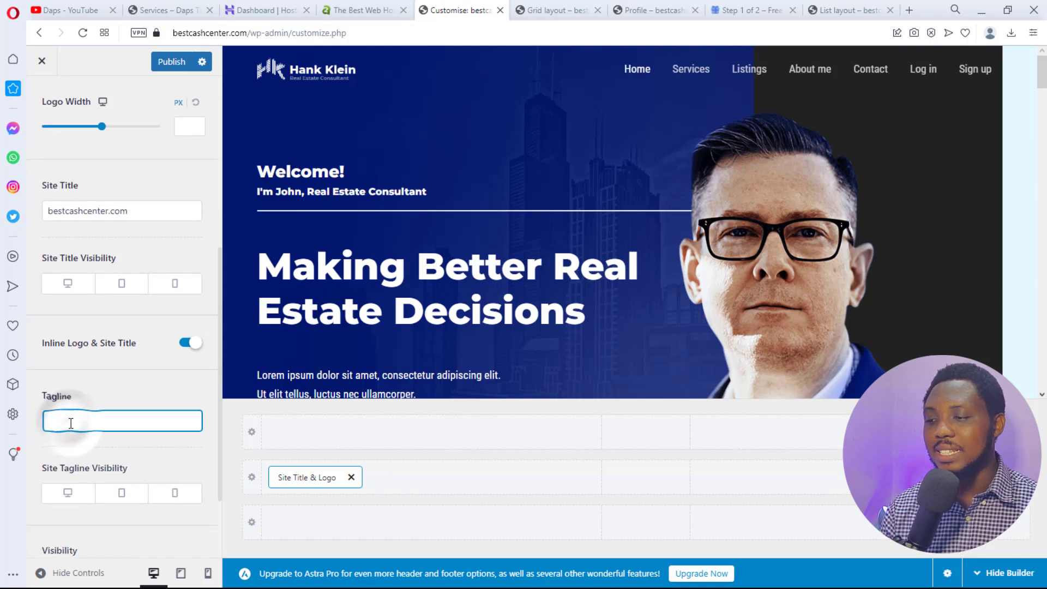
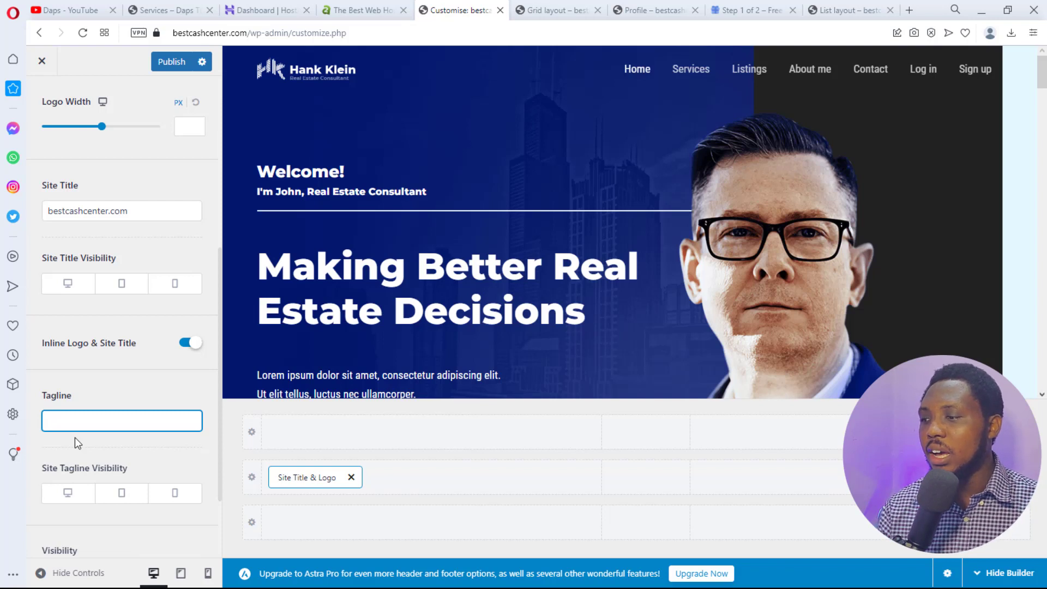
{"action": "scroll", "coordinate": [74, 438], "scroll_direction": "down", "scroll_amount": 2}
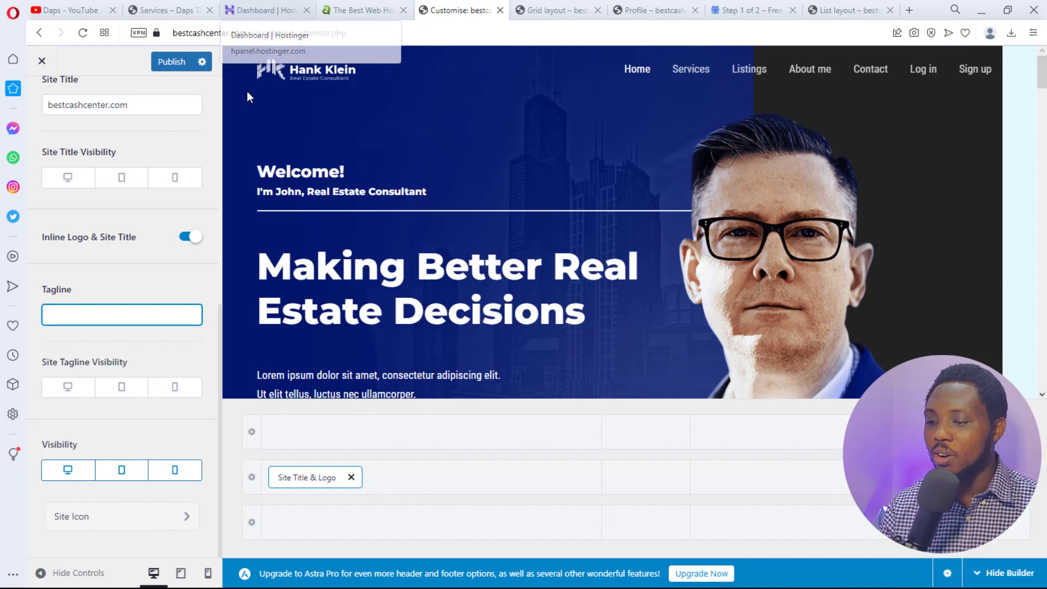
{"action": "left_click", "coordinate": [165, 522]}
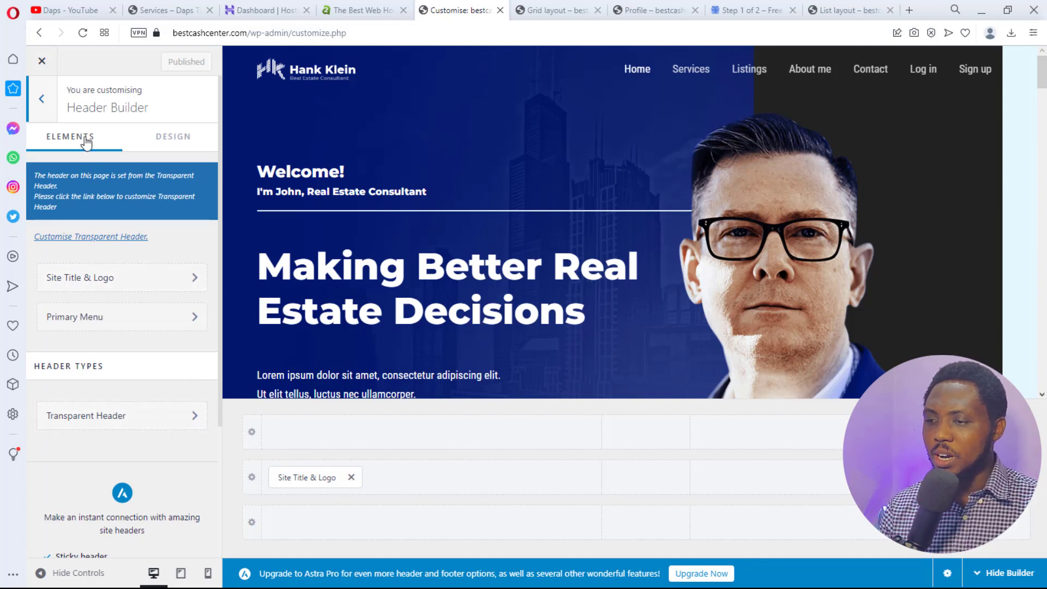
In the Footer Builder's Copyright element, replace the [theme_author] shortcode with "Daps" and check the footer in the preview
{"action": "left_click", "coordinate": [50, 103]}
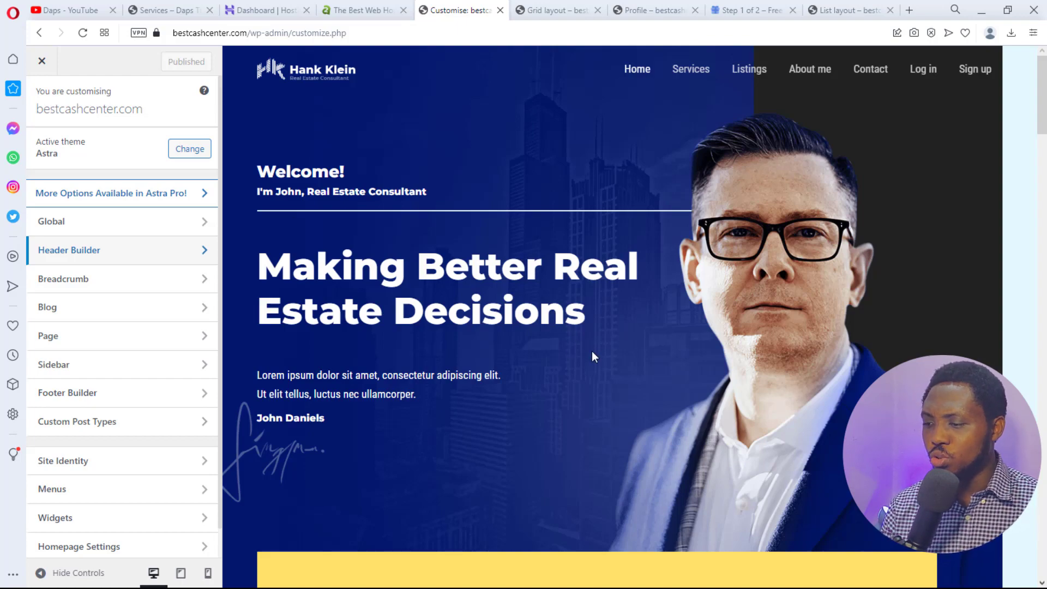
{"action": "scroll", "coordinate": [591, 351], "scroll_direction": "down", "scroll_amount": 10}
{"action": "scroll", "coordinate": [588, 350], "scroll_direction": "down", "scroll_amount": 15}
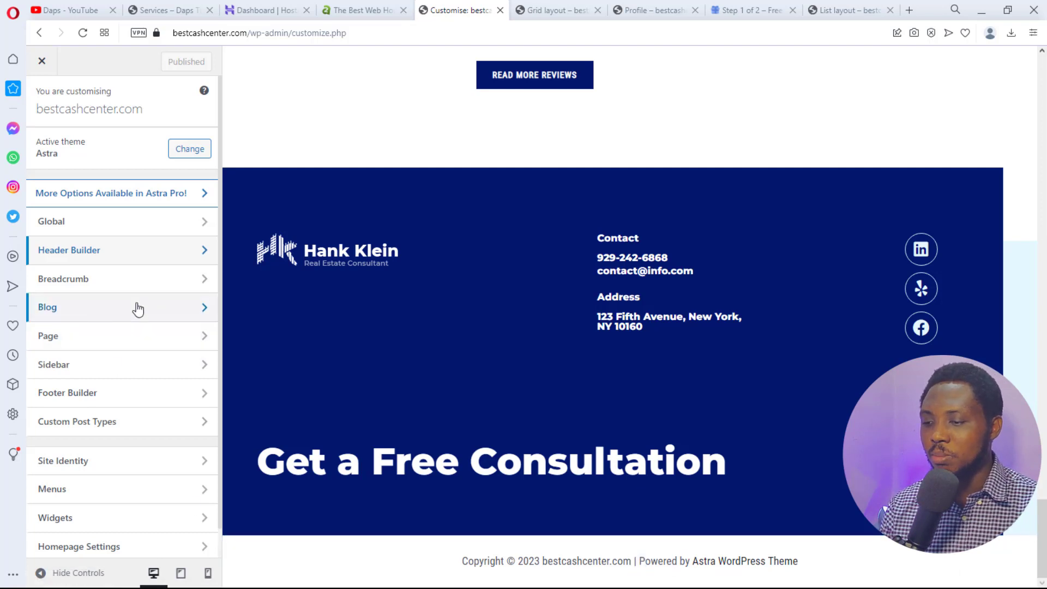
{"action": "left_click", "coordinate": [156, 393]}
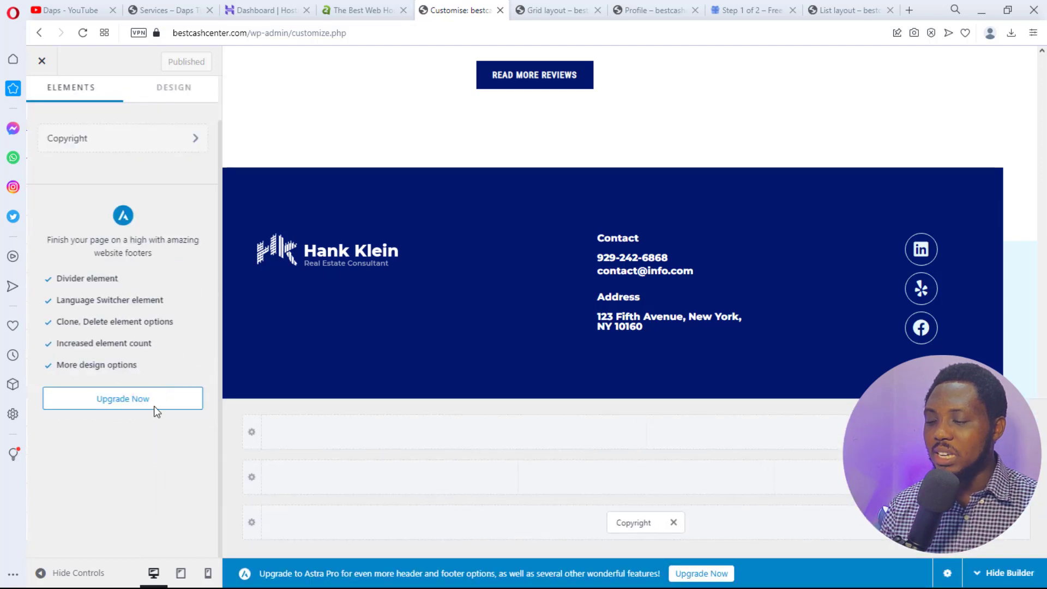
{"action": "left_click", "coordinate": [163, 185]}
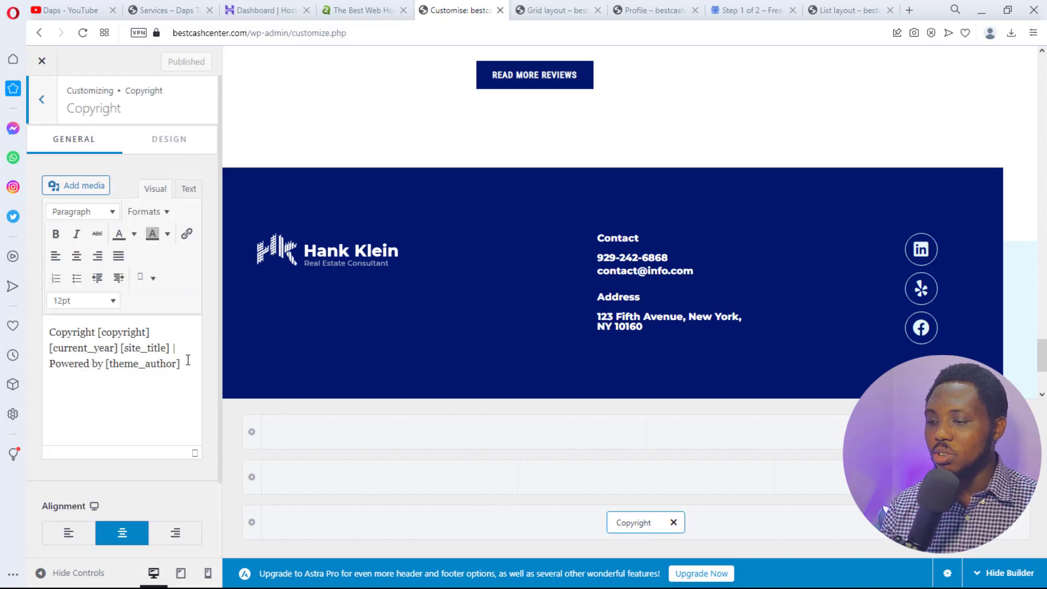
{"action": "left_click_drag", "start_coordinate": [184, 364], "coordinate": [107, 365]}
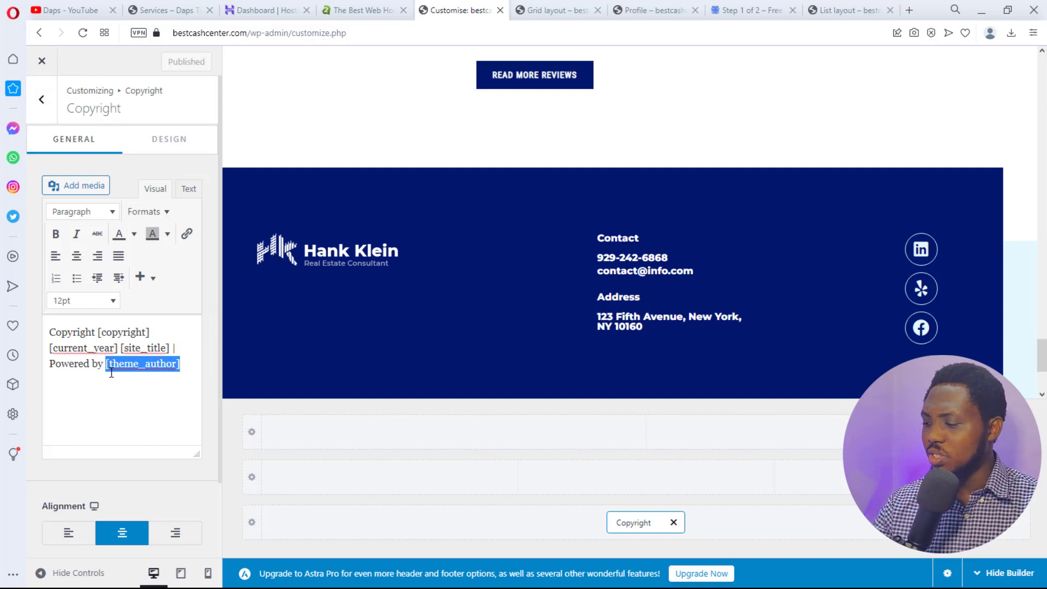
{"action": "key", "text": "BackSpace"}
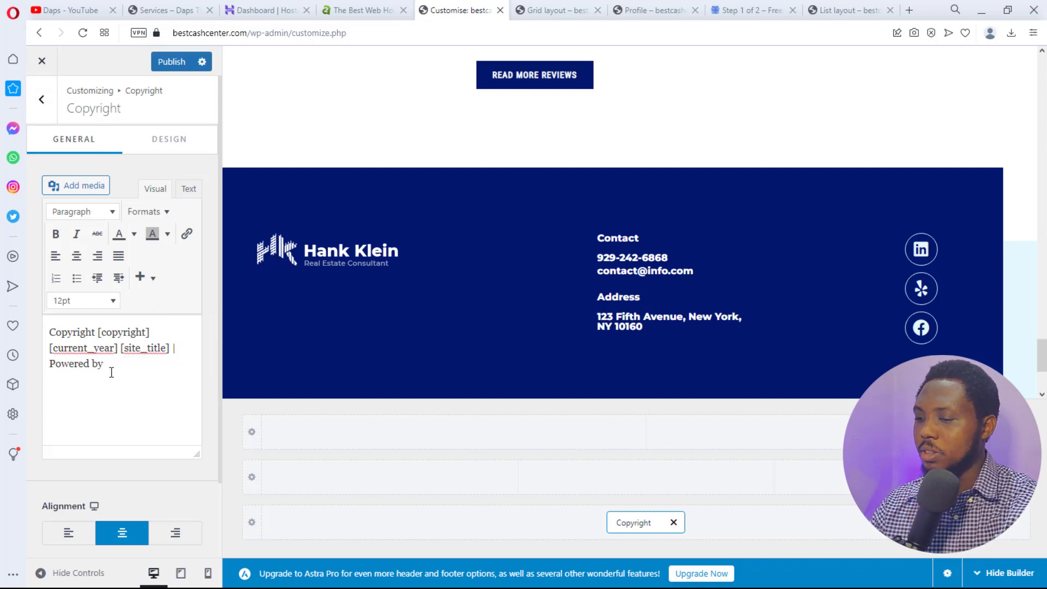
{"action": "type", "text": "Daps"}
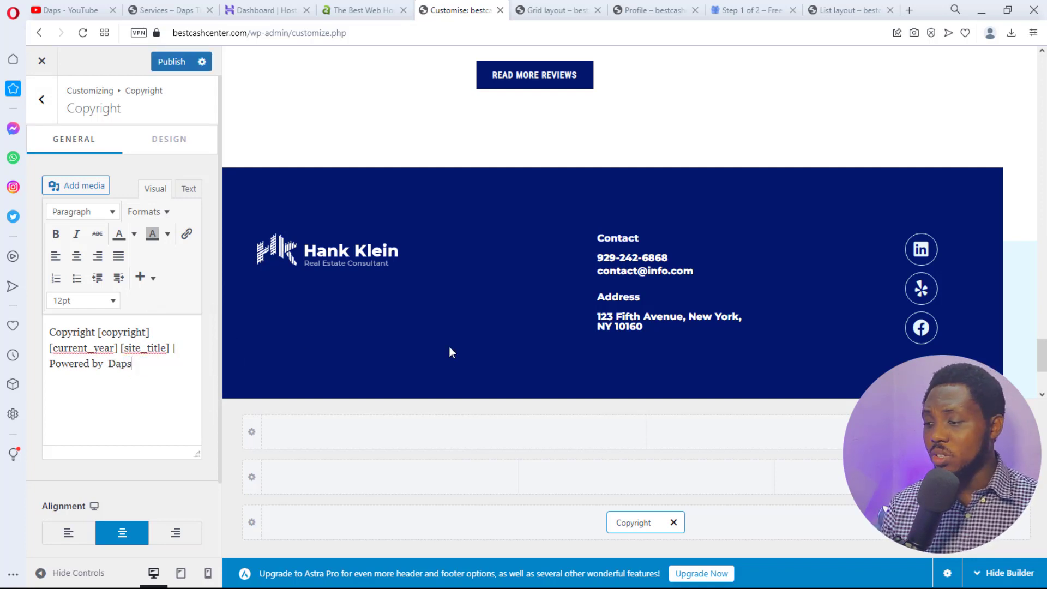
{"action": "scroll", "coordinate": [473, 342], "scroll_direction": "down", "scroll_amount": 3}
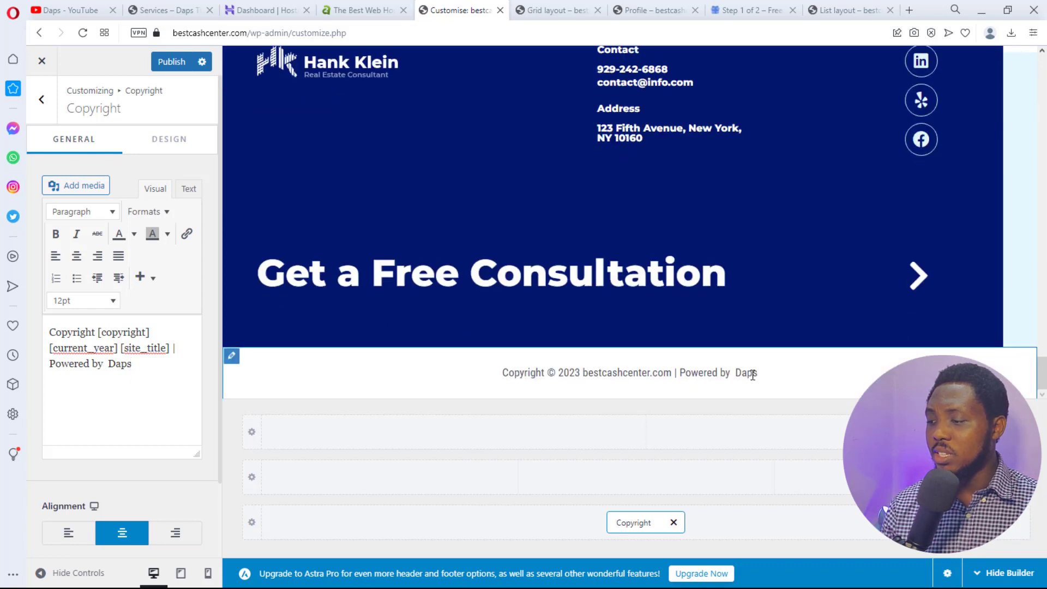
{"action": "double_click", "coordinate": [145, 365]}
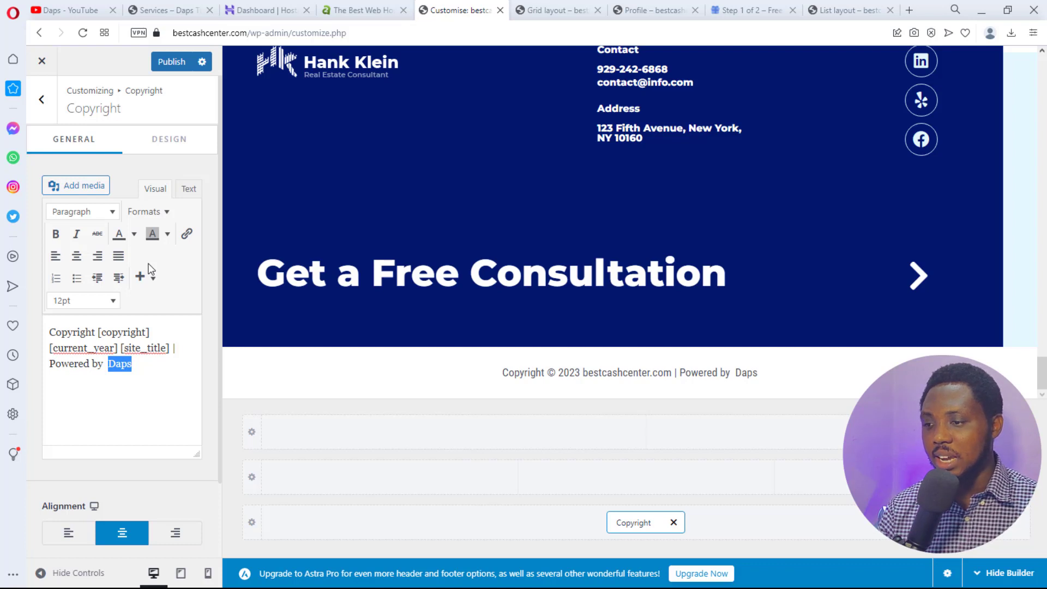
{"action": "left_click", "coordinate": [187, 234]}
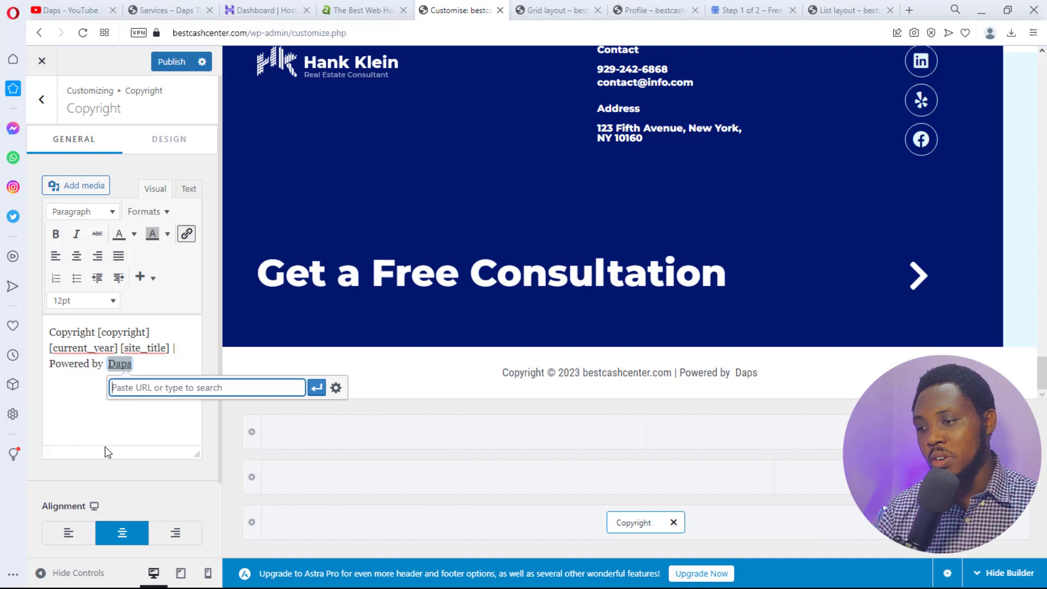
{"action": "left_click", "coordinate": [89, 424]}
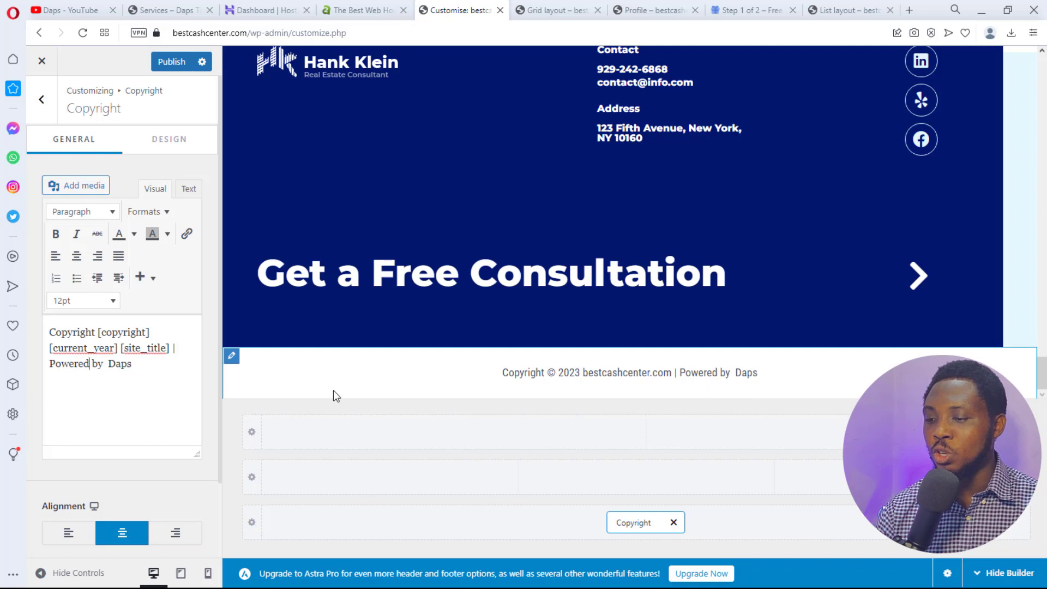
{"action": "left_click", "coordinate": [96, 362]}
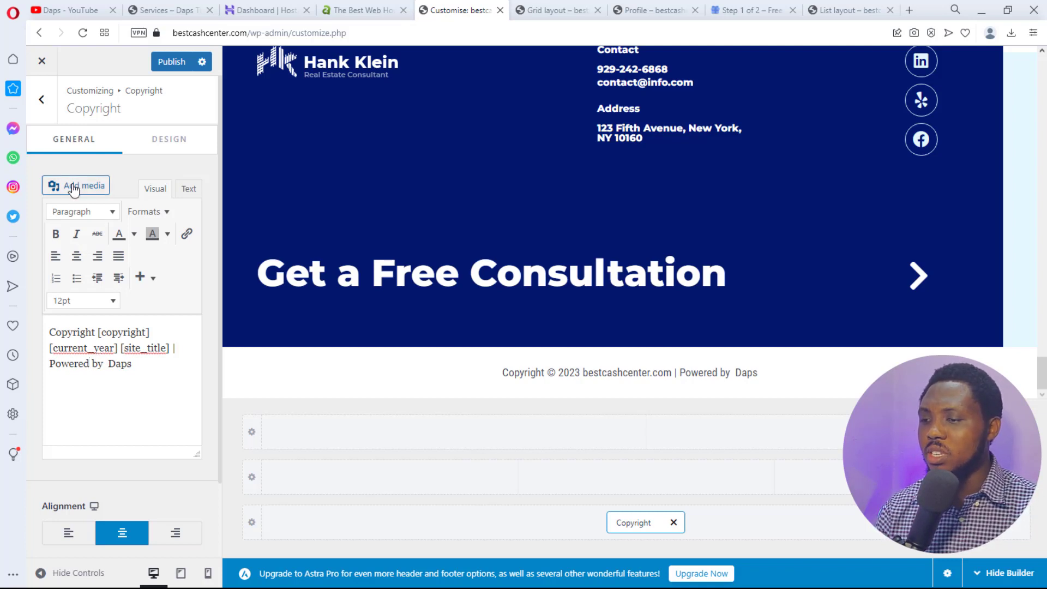
Leave the Footer Builder, publish the customizer changes and close the customizer
{"action": "left_click", "coordinate": [42, 99]}
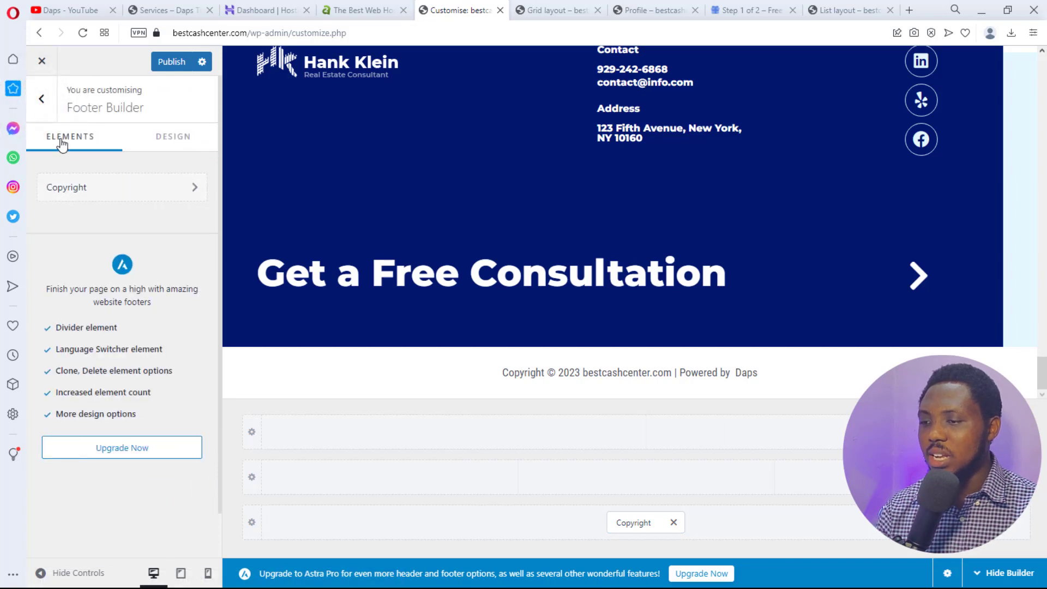
{"action": "left_click", "coordinate": [45, 97]}
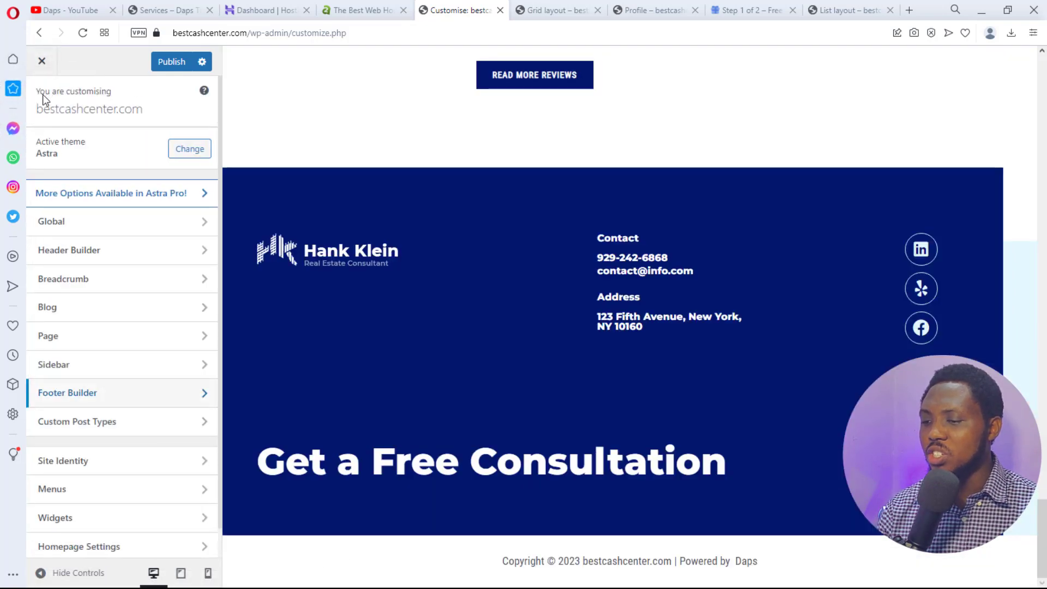
{"action": "scroll", "coordinate": [62, 305], "scroll_direction": "down", "scroll_amount": 1}
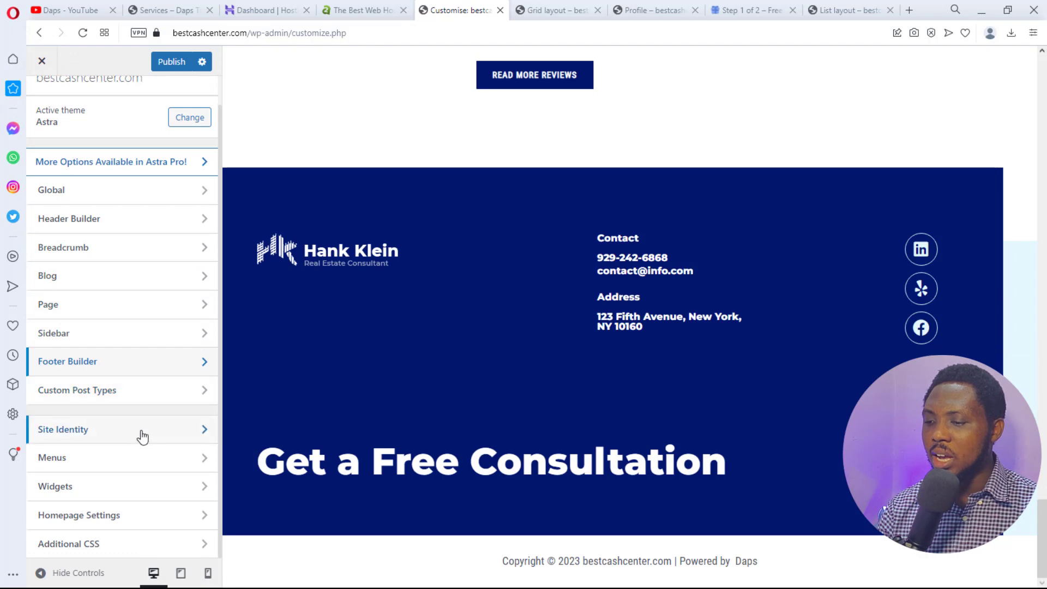
{"action": "scroll", "coordinate": [124, 494], "scroll_direction": "up", "scroll_amount": 1}
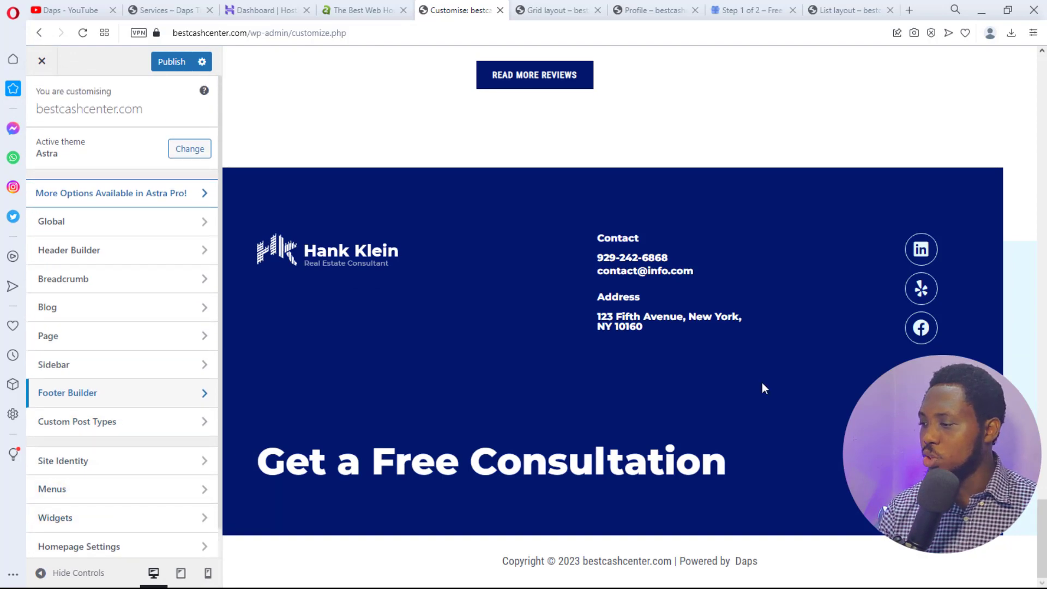
{"action": "scroll", "coordinate": [762, 386], "scroll_direction": "up", "scroll_amount": 5}
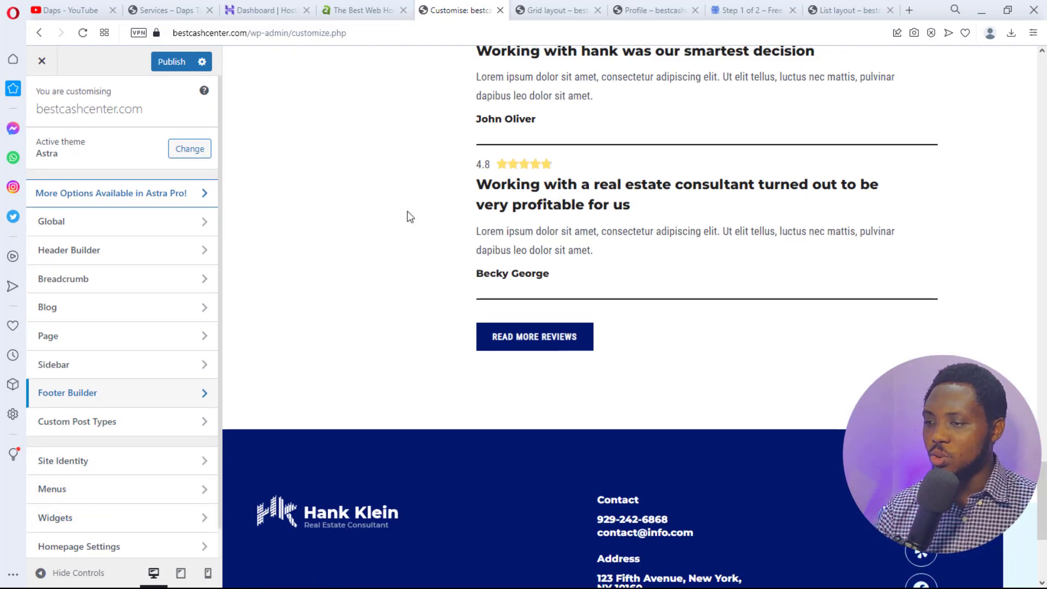
{"action": "left_click", "coordinate": [171, 63]}
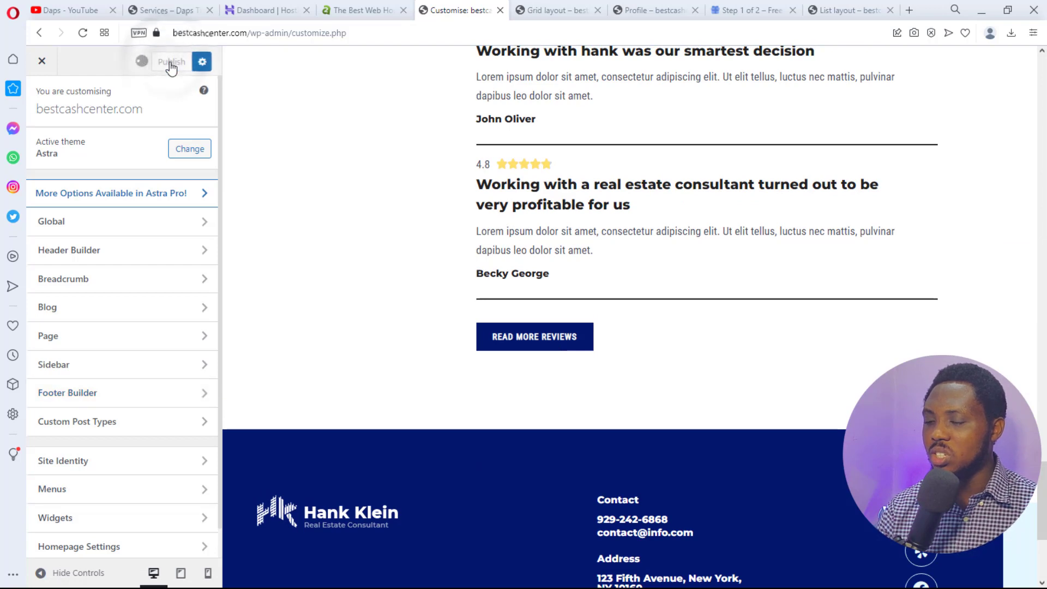
{"action": "left_click", "coordinate": [42, 62]}
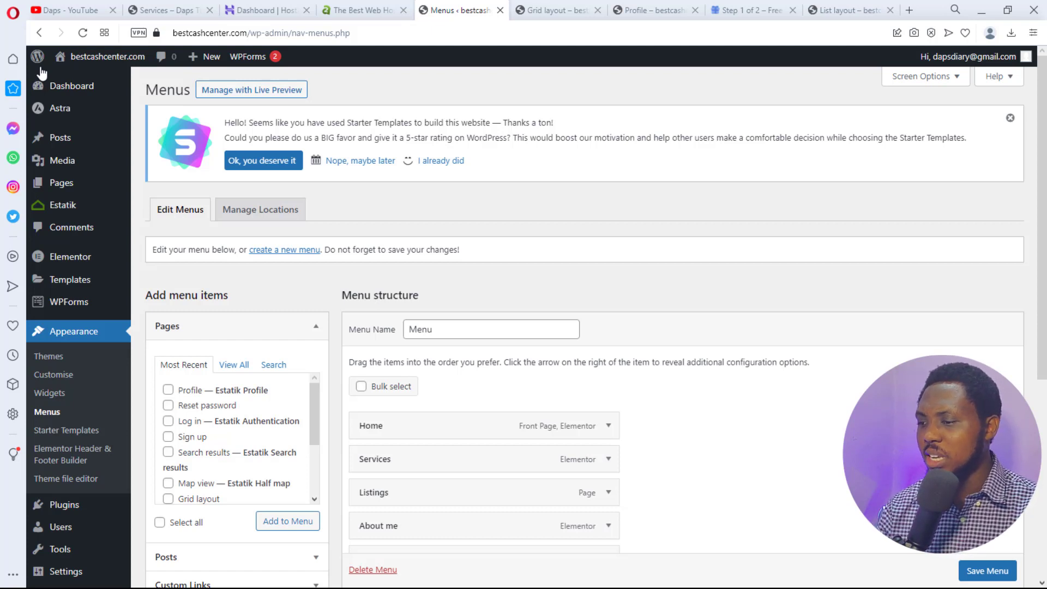
From Estatik's My listings, open the "Trendy Apartment with Amazing Ocean Views" property for editing and select its title
{"action": "mouse_move", "coordinate": [56, 207]}
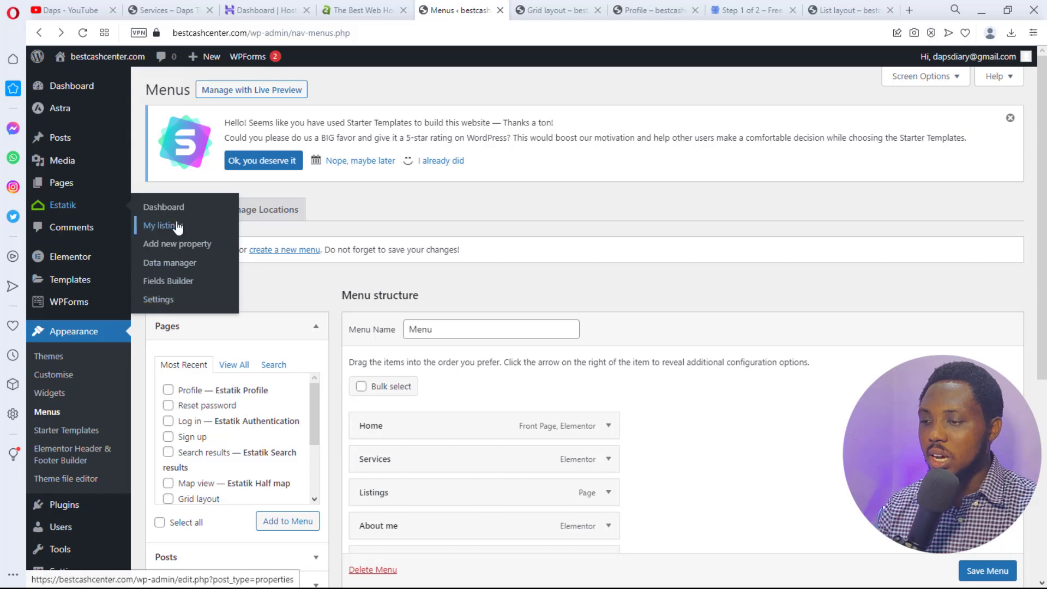
{"action": "left_click", "coordinate": [156, 229]}
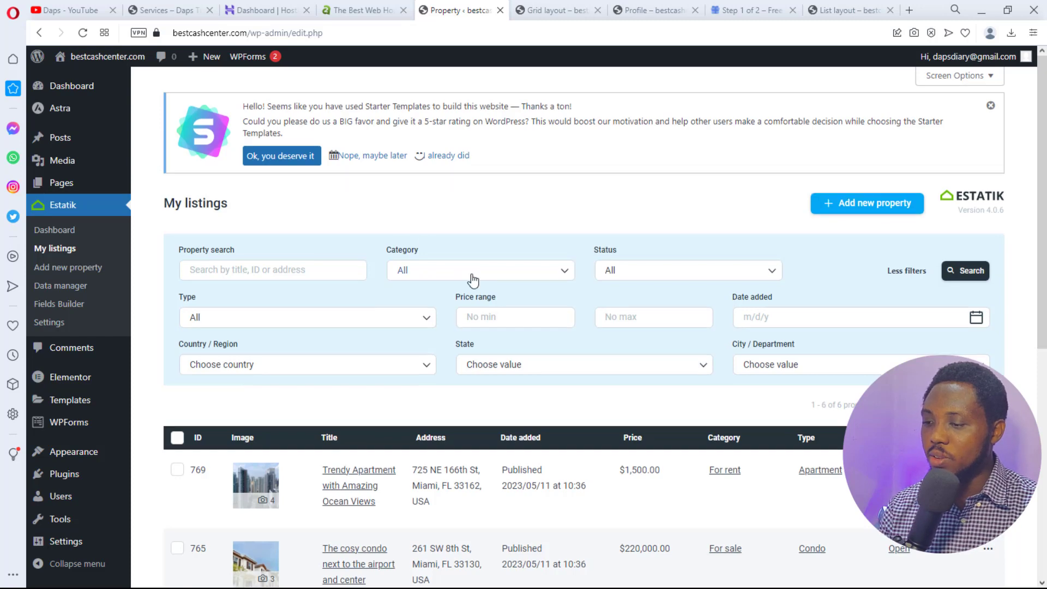
{"action": "scroll", "coordinate": [477, 280], "scroll_direction": "down", "scroll_amount": 5}
{"action": "scroll", "coordinate": [476, 280], "scroll_direction": "up", "scroll_amount": 2}
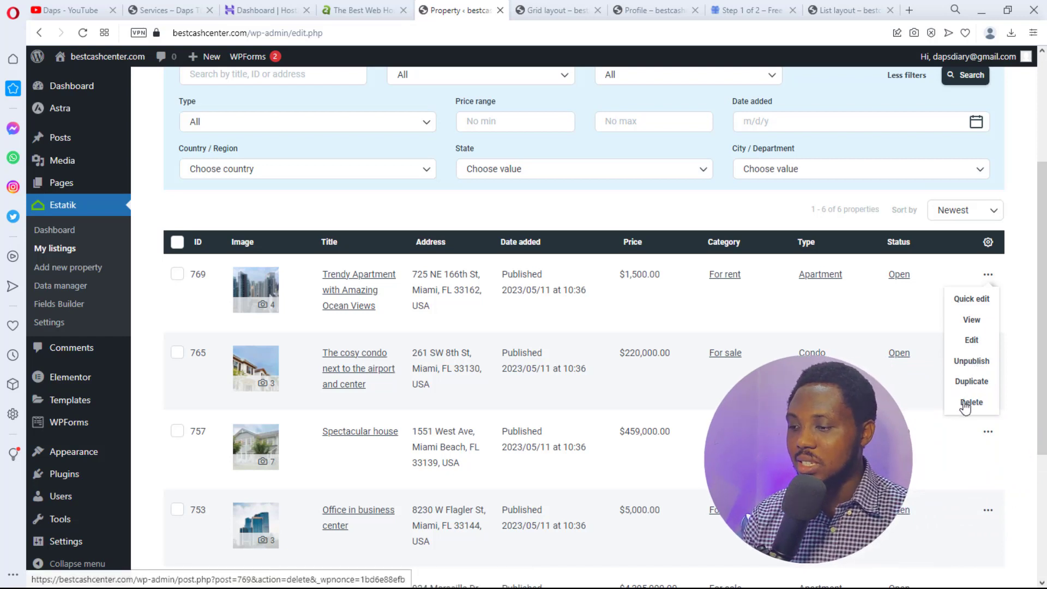
{"action": "left_click", "coordinate": [971, 340]}
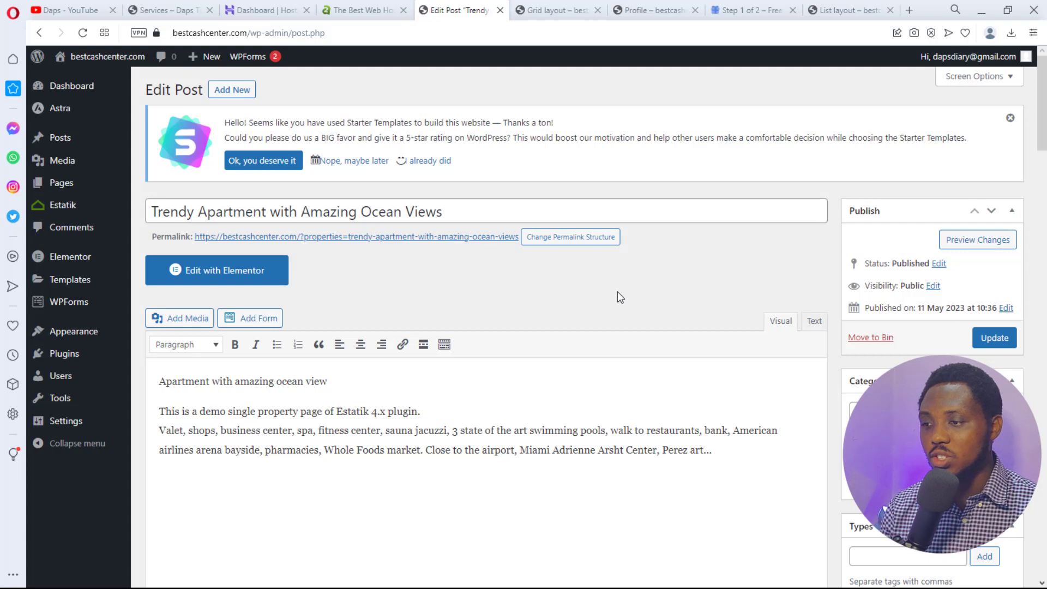
{"action": "left_click_drag", "start_coordinate": [483, 212], "coordinate": [135, 214]}
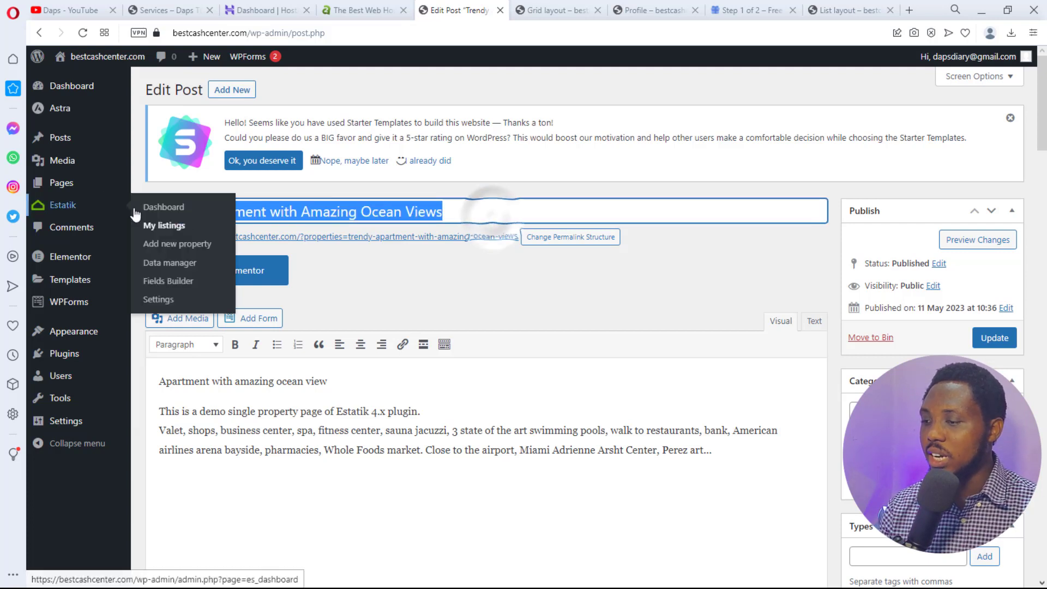
Change the site's permalink structure to Post name and save the permalink settings
{"action": "left_click", "coordinate": [566, 238]}
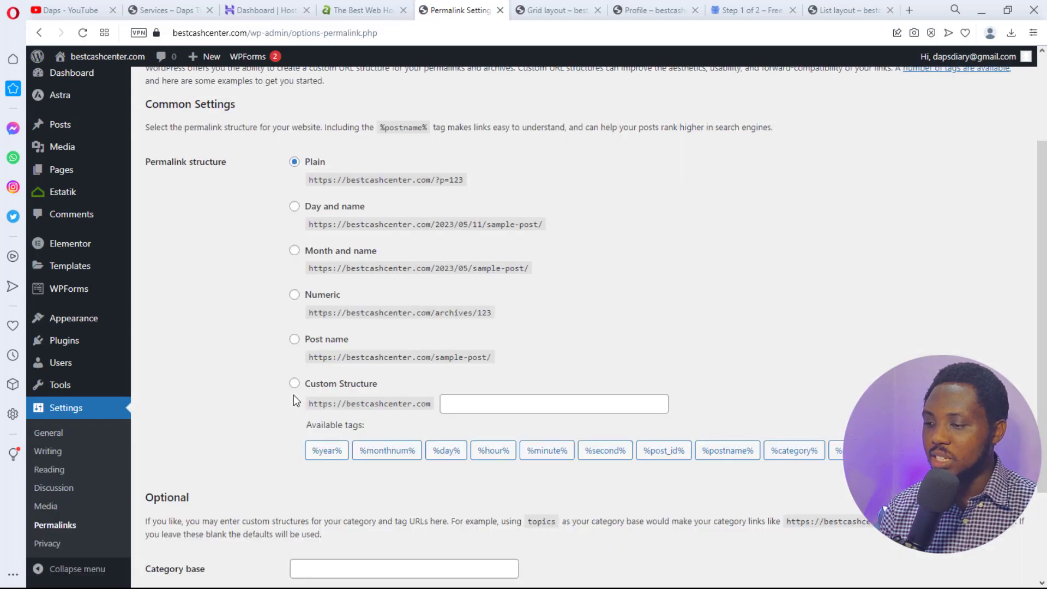
{"action": "left_click", "coordinate": [294, 339]}
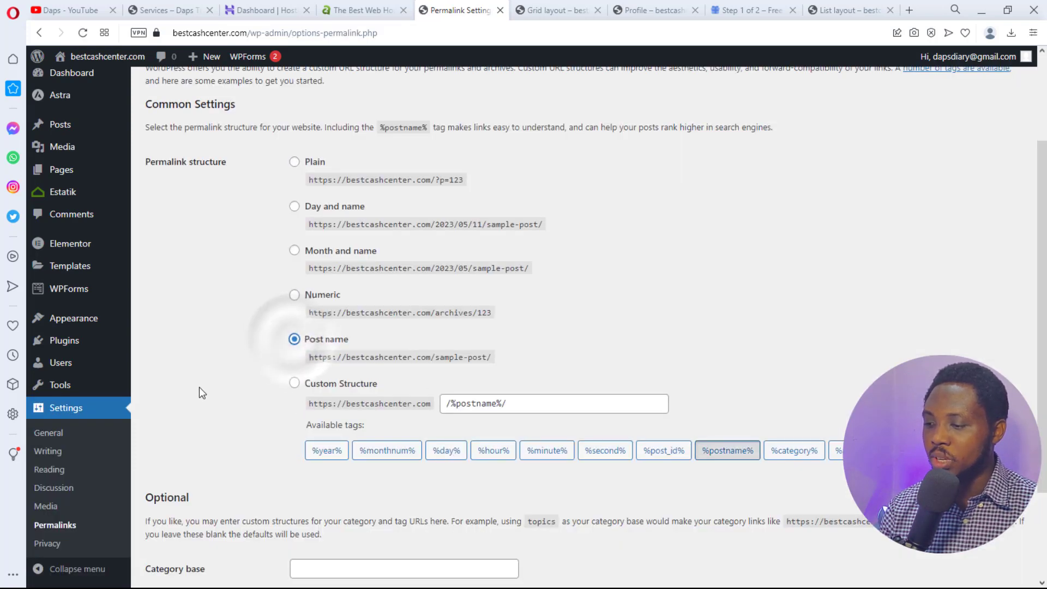
{"action": "scroll", "coordinate": [199, 387], "scroll_direction": "down", "scroll_amount": 3}
{"action": "left_click", "coordinate": [186, 526]}
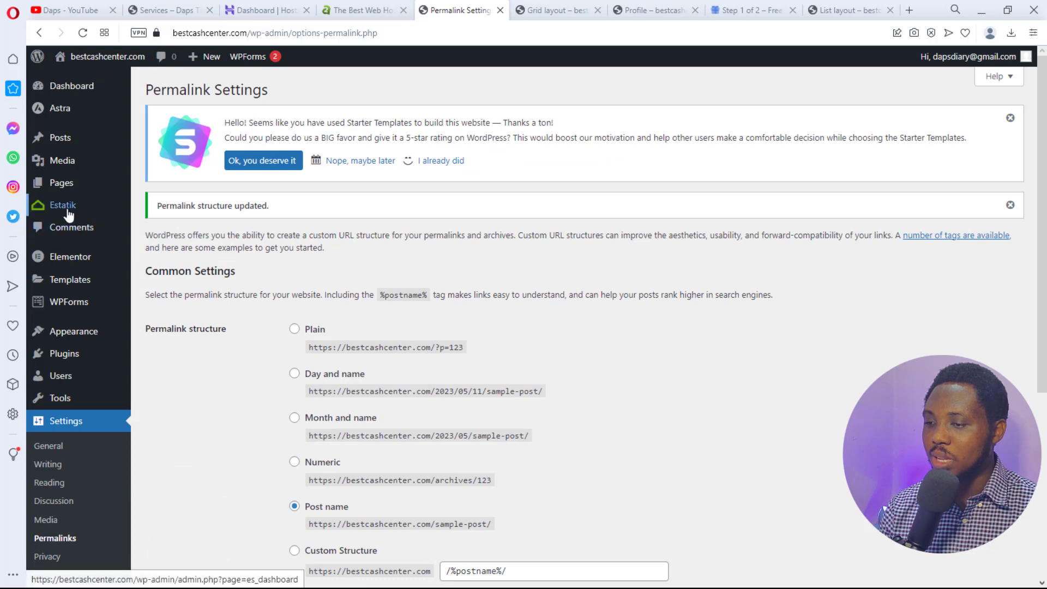
Return to Estatik's My listings and reopen the "Trendy Apartment with Amazing Ocean Views" property for editing
{"action": "mouse_move", "coordinate": [65, 207]}
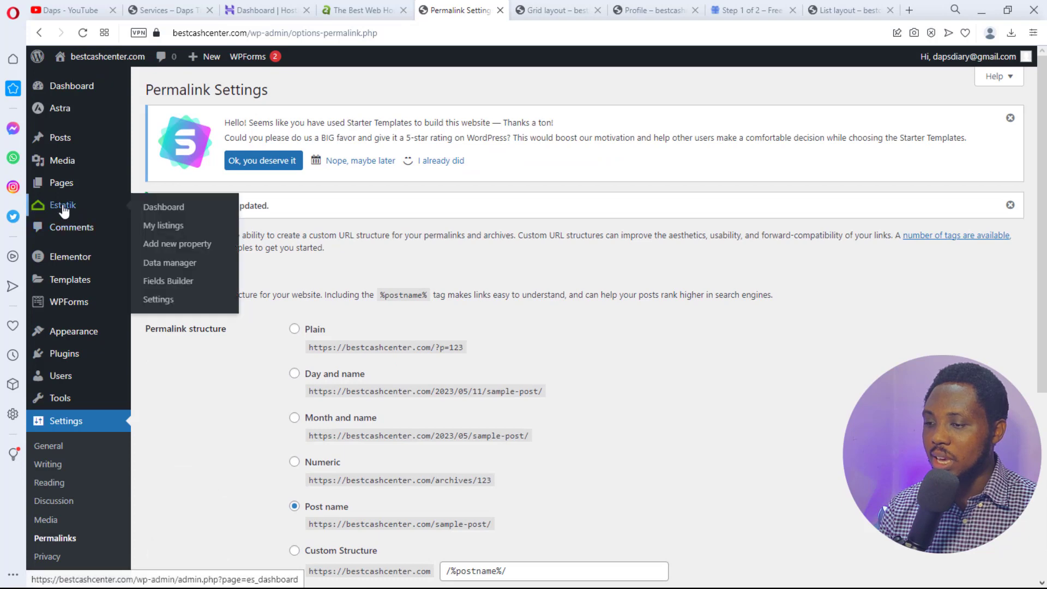
{"action": "left_click", "coordinate": [169, 229]}
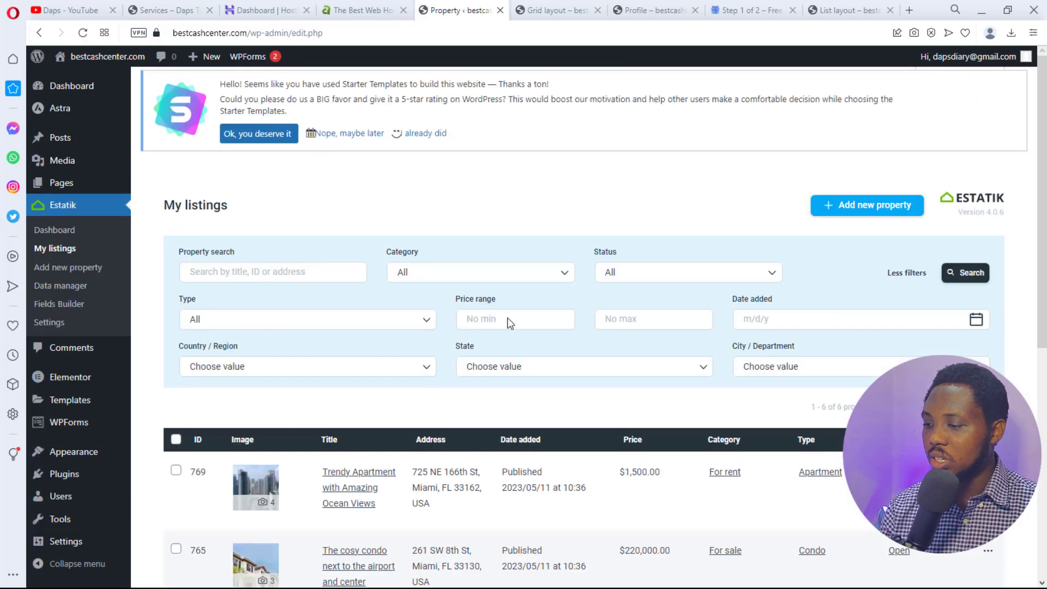
{"action": "scroll", "coordinate": [508, 318], "scroll_direction": "down", "scroll_amount": 3}
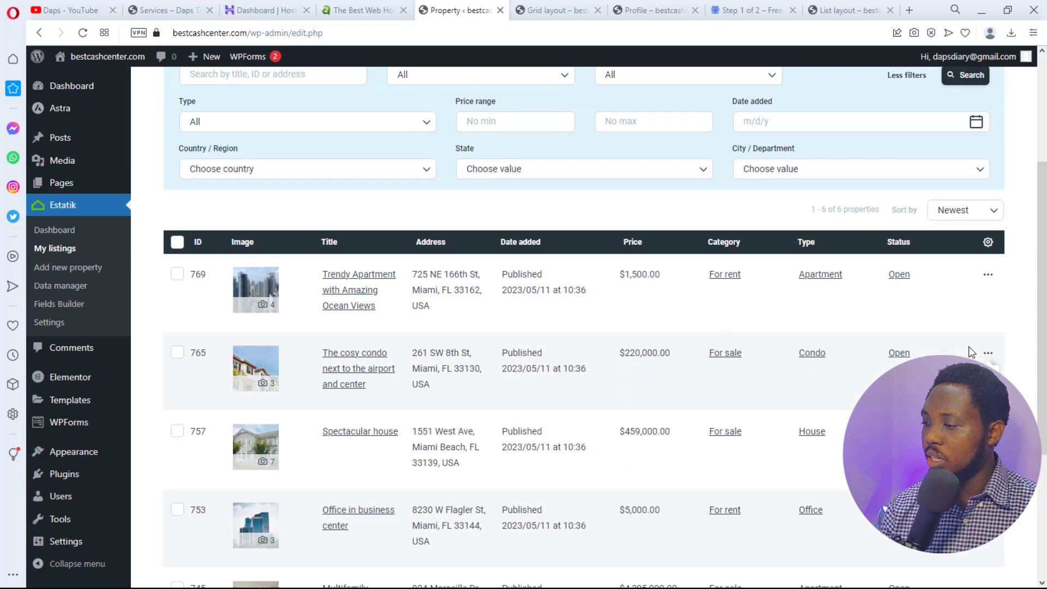
{"action": "left_click", "coordinate": [988, 274]}
{"action": "left_click", "coordinate": [972, 341]}
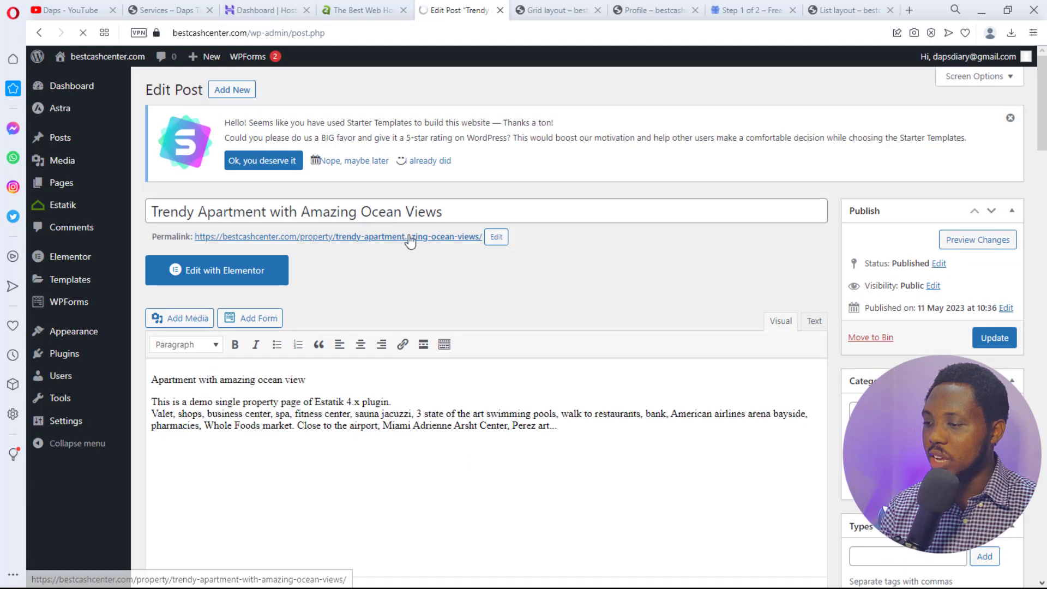
Open the property's permalink slug for editing and select its text
{"action": "left_click", "coordinate": [497, 237]}
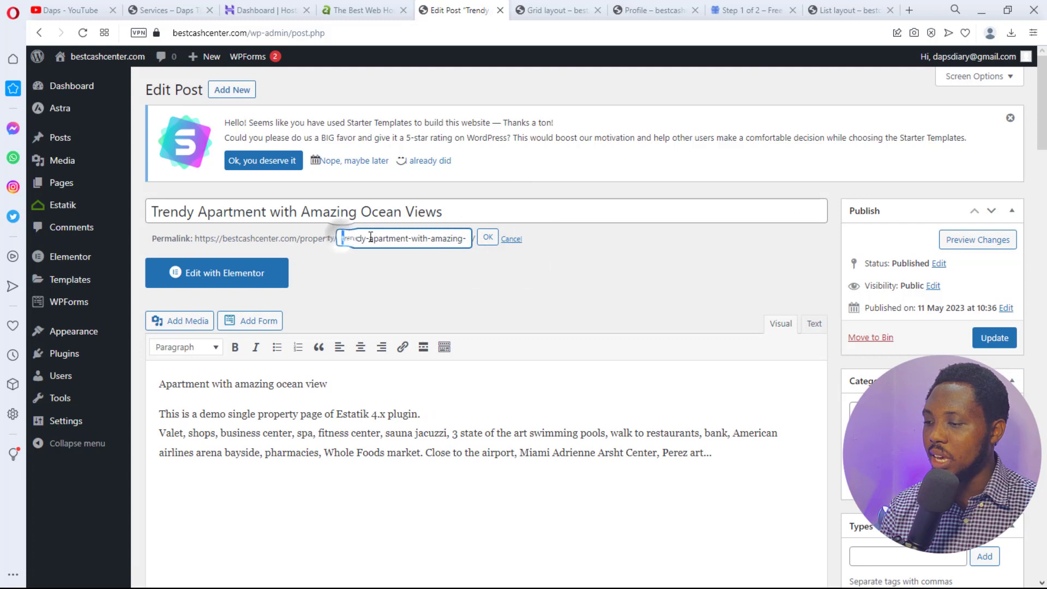
{"action": "left_click_drag", "start_coordinate": [342, 239], "coordinate": [485, 240]}
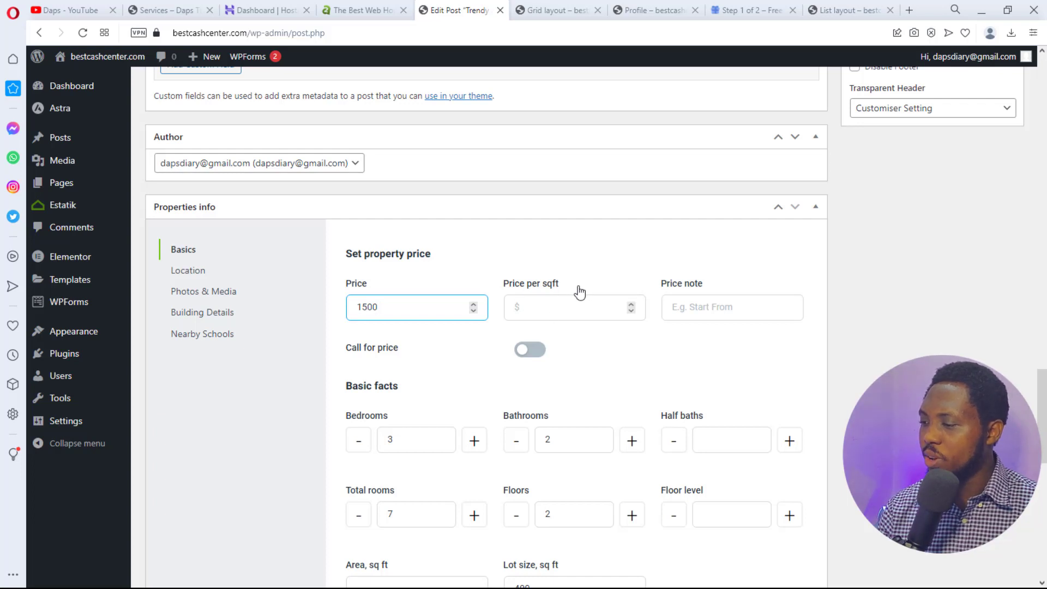
Review the property's Basics: price, basic facts, labels and open house settings
{"action": "scroll", "coordinate": [711, 299], "scroll_direction": "down", "scroll_amount": 3}
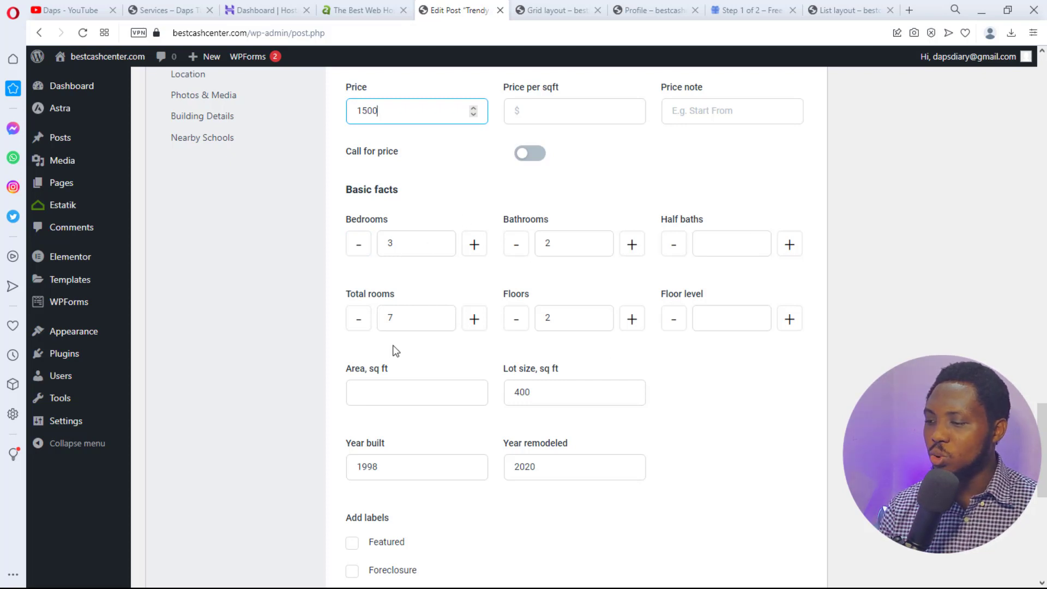
{"action": "scroll", "coordinate": [632, 311], "scroll_direction": "down", "scroll_amount": 2}
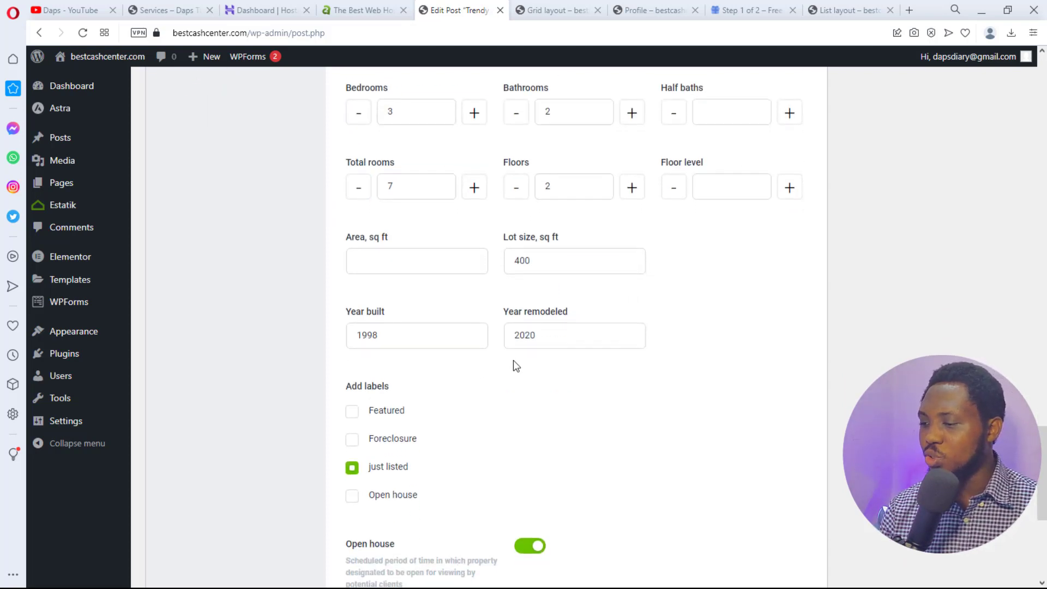
{"action": "scroll", "coordinate": [509, 365], "scroll_direction": "down", "scroll_amount": 4}
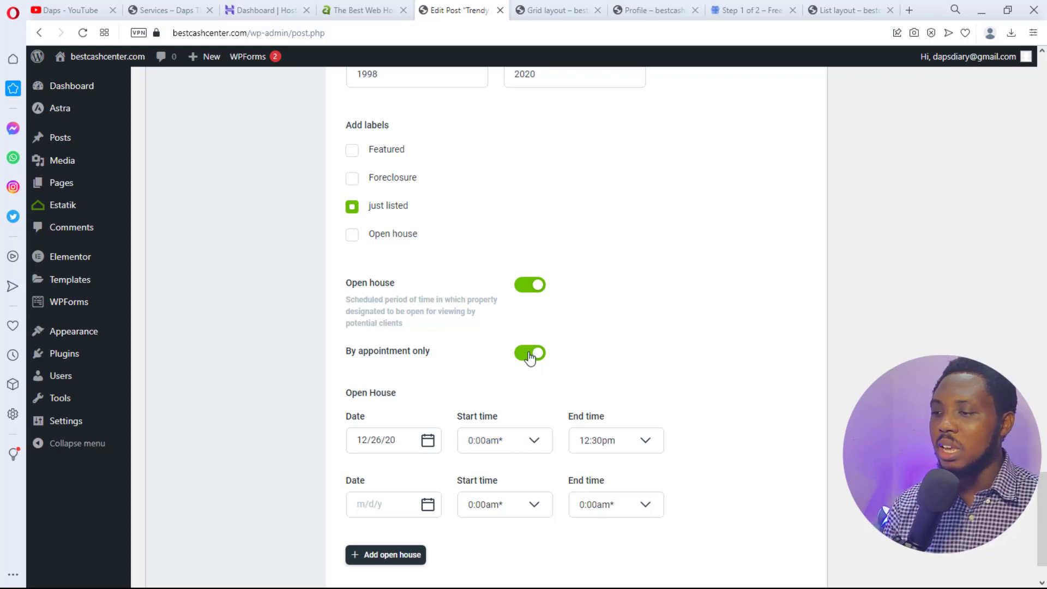
{"action": "scroll", "coordinate": [530, 358], "scroll_direction": "up", "scroll_amount": 3}
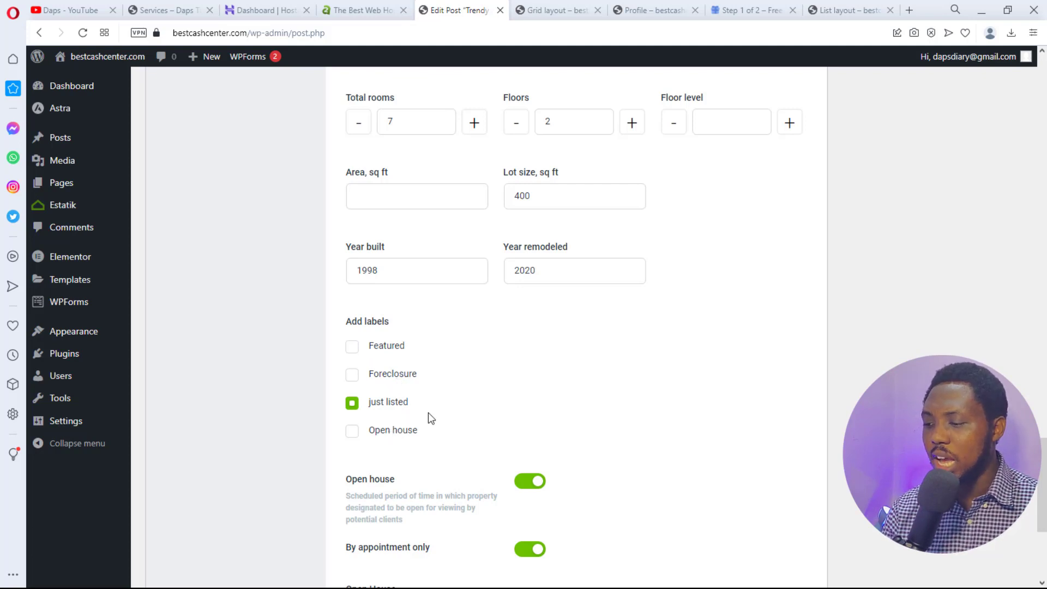
{"action": "scroll", "coordinate": [493, 398], "scroll_direction": "up", "scroll_amount": 6}
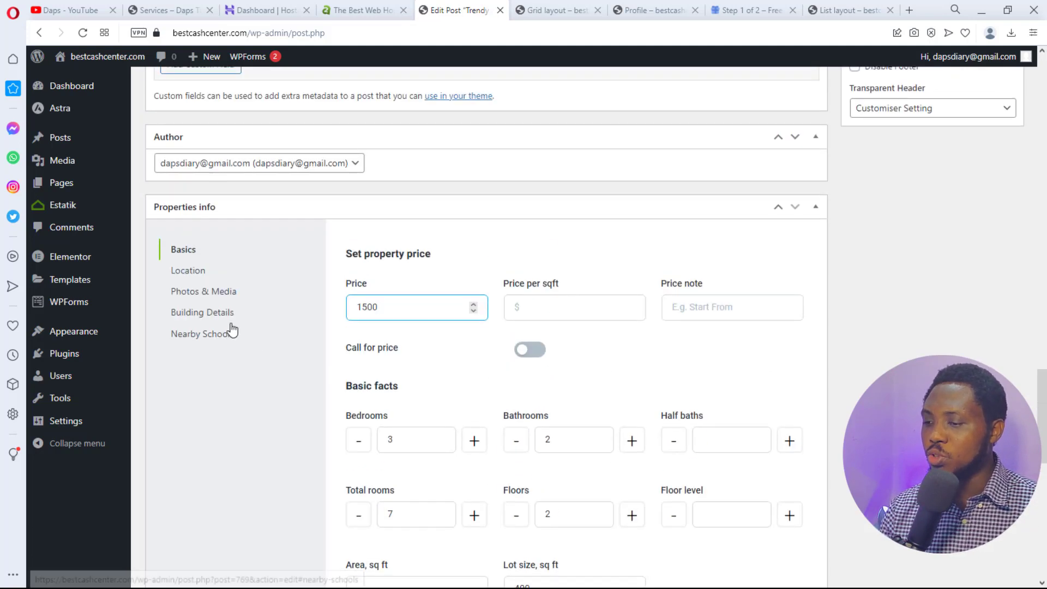
Review the property's Location section, then its Photos & Media section down to the video upload option
{"action": "left_click", "coordinate": [192, 271]}
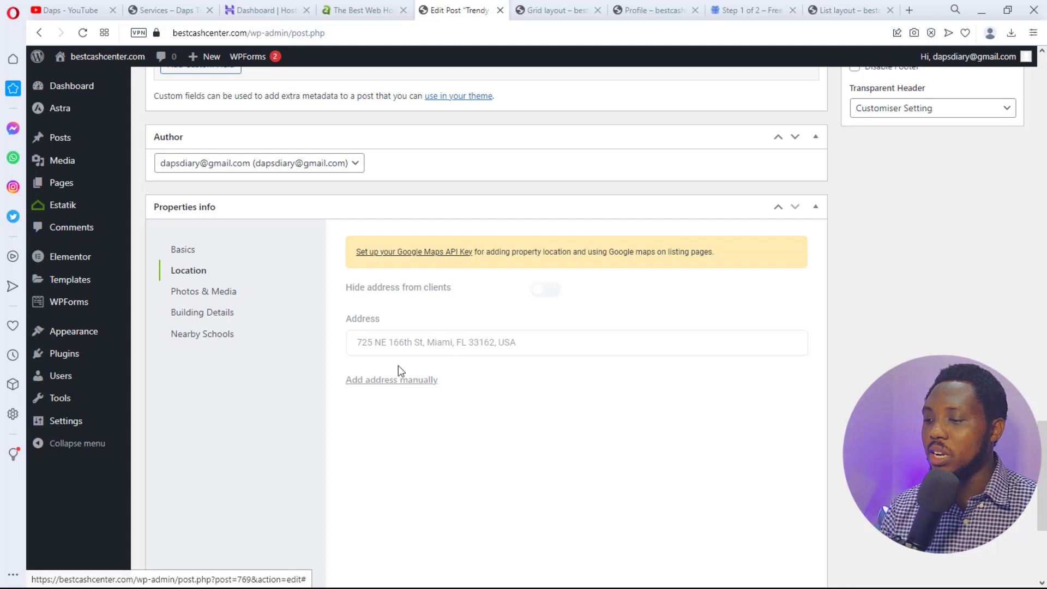
{"action": "left_click", "coordinate": [221, 293]}
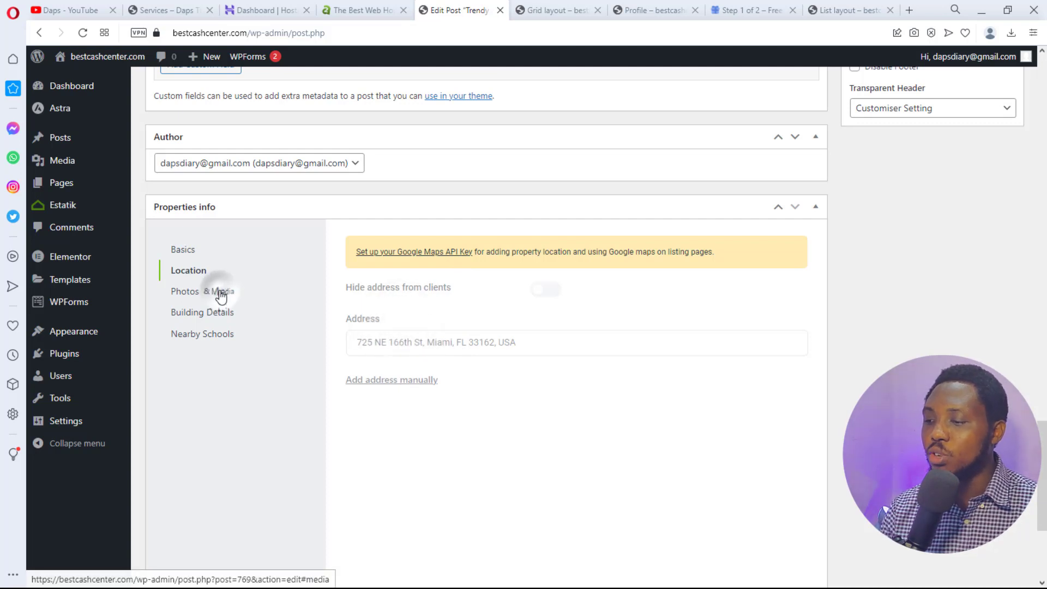
{"action": "scroll", "coordinate": [605, 304], "scroll_direction": "down", "scroll_amount": 4}
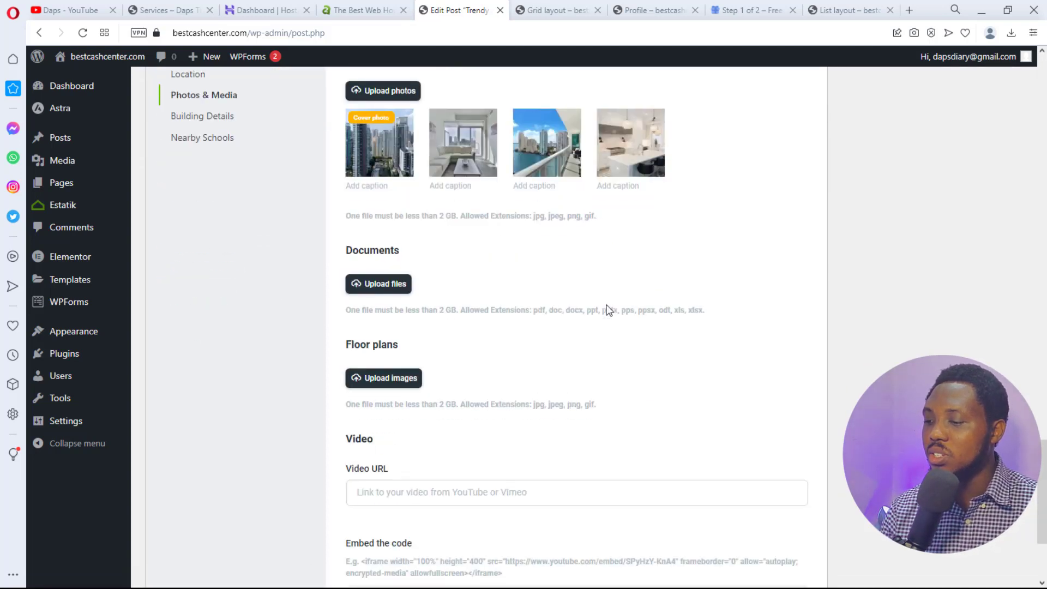
{"action": "scroll", "coordinate": [410, 375], "scroll_direction": "down", "scroll_amount": 3}
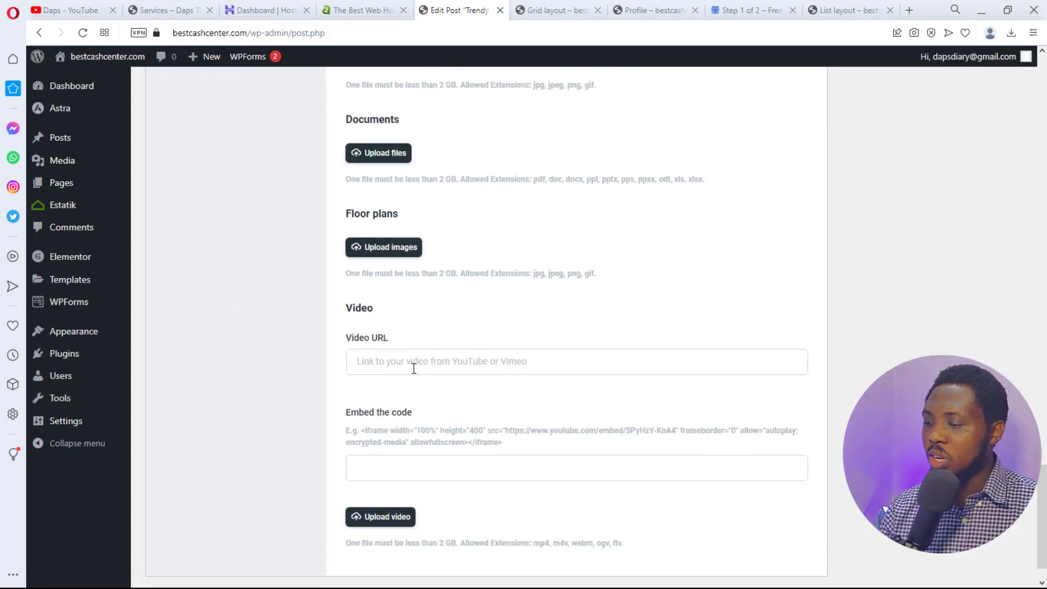
{"action": "scroll", "coordinate": [442, 353], "scroll_direction": "down", "scroll_amount": 1}
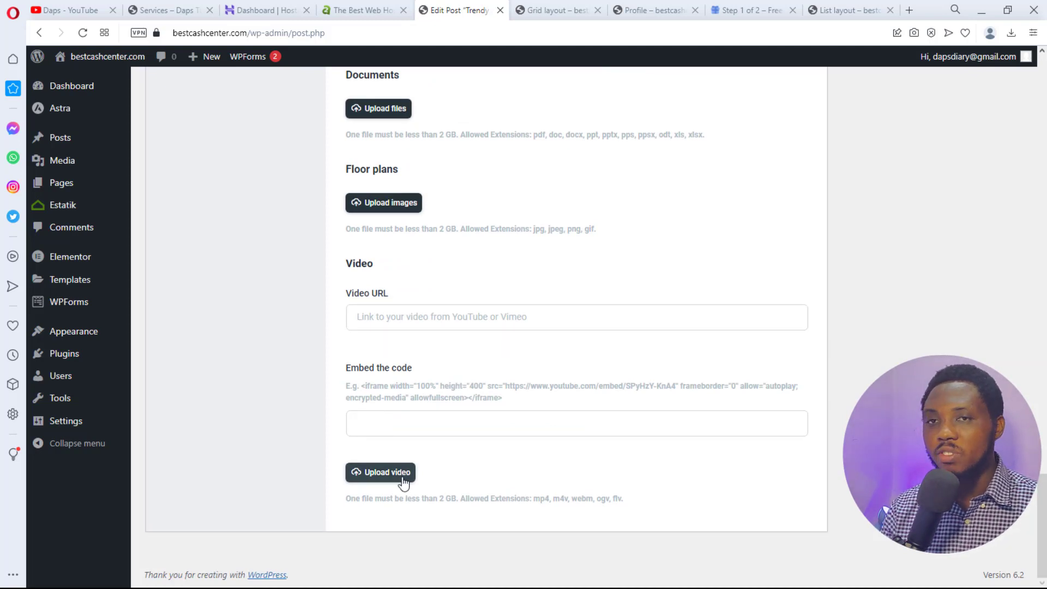
{"action": "scroll", "coordinate": [403, 482], "scroll_direction": "up", "scroll_amount": 7}
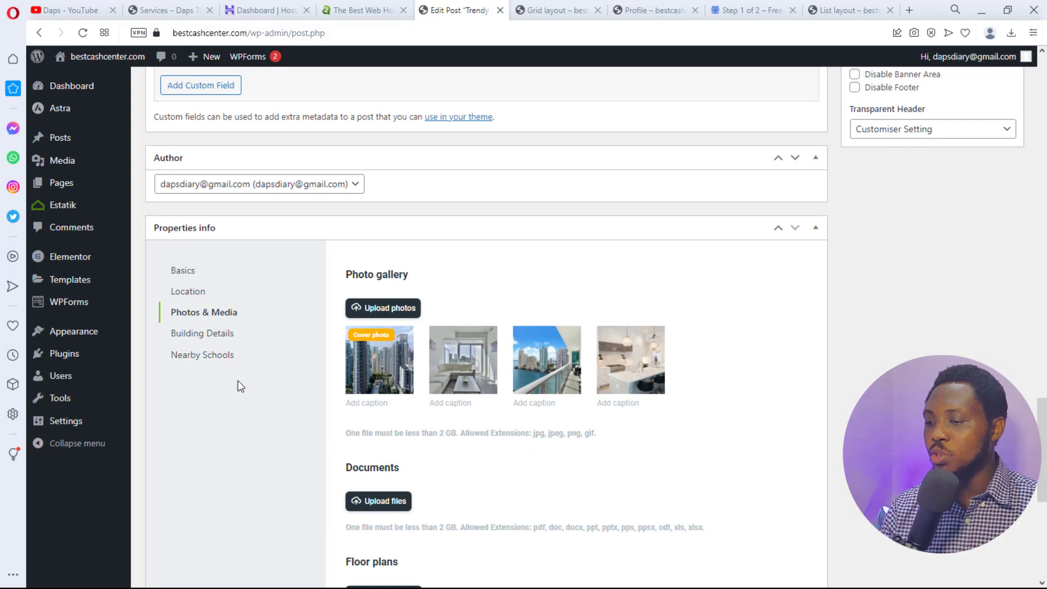
Review the property's Building Details and Nearby Schools sections
{"action": "left_click", "coordinate": [203, 339]}
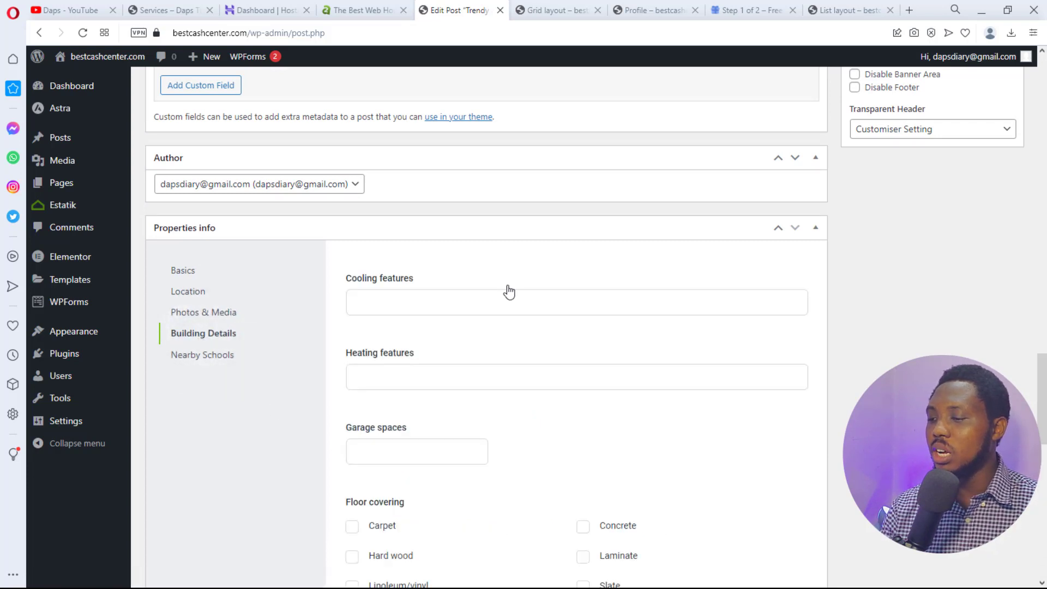
{"action": "scroll", "coordinate": [439, 380], "scroll_direction": "down", "scroll_amount": 15}
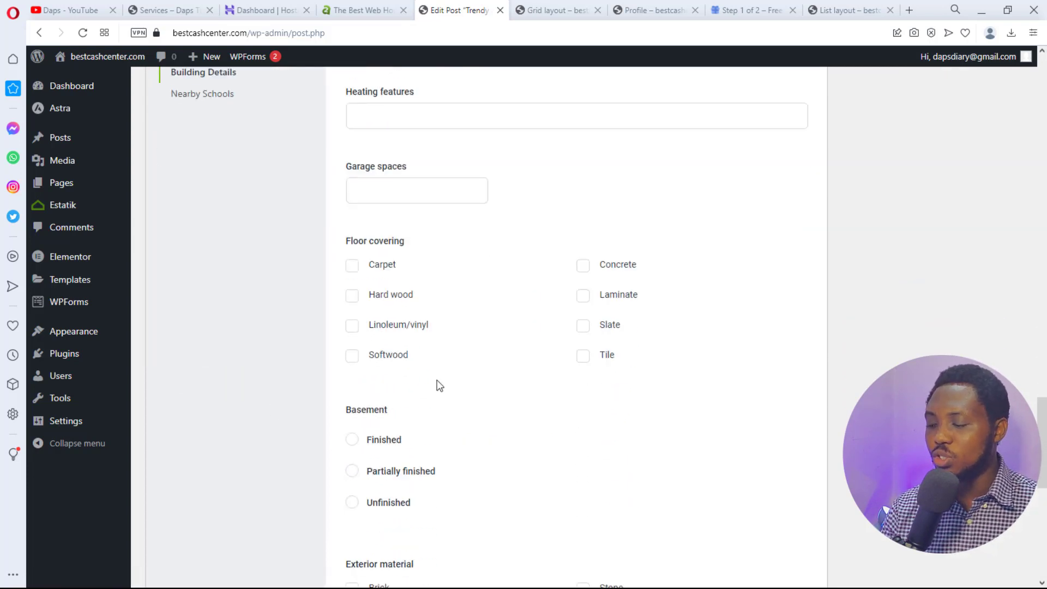
{"action": "scroll", "coordinate": [436, 387], "scroll_direction": "up", "scroll_amount": 15}
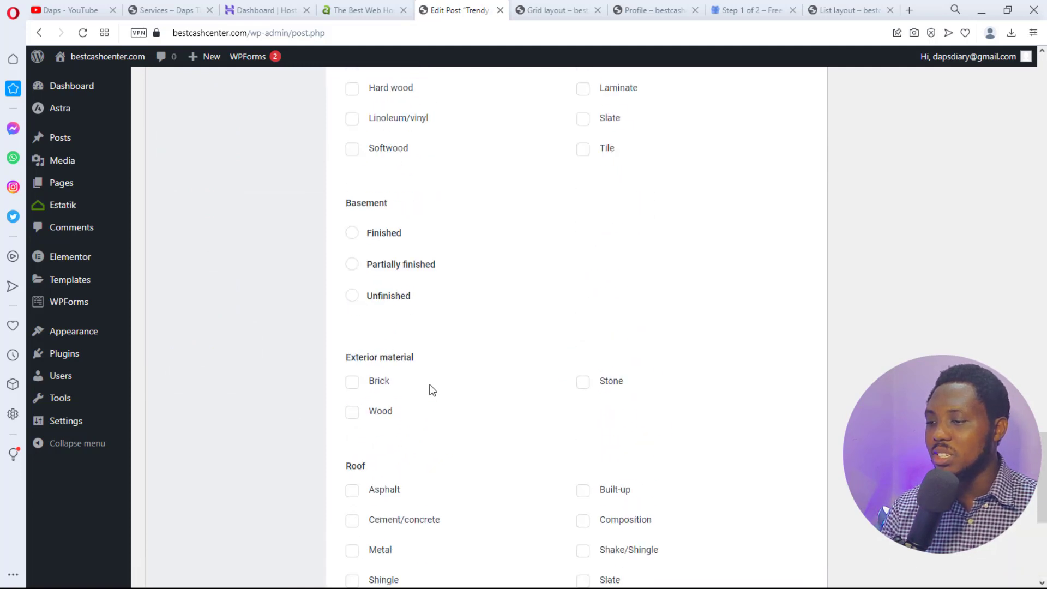
{"action": "left_click", "coordinate": [221, 476]}
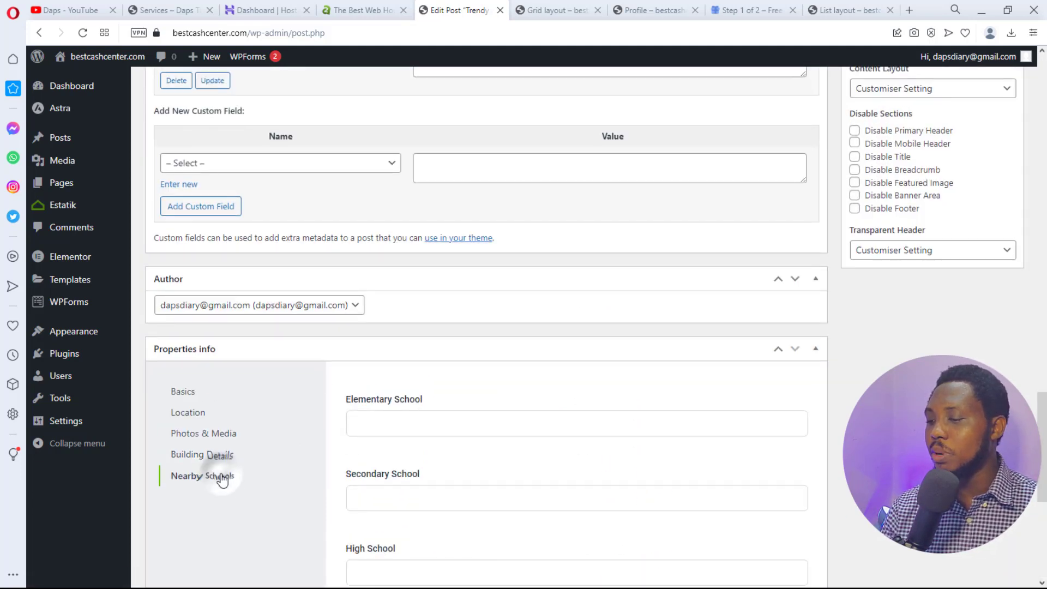
{"action": "scroll", "coordinate": [431, 420], "scroll_direction": "down", "scroll_amount": 3}
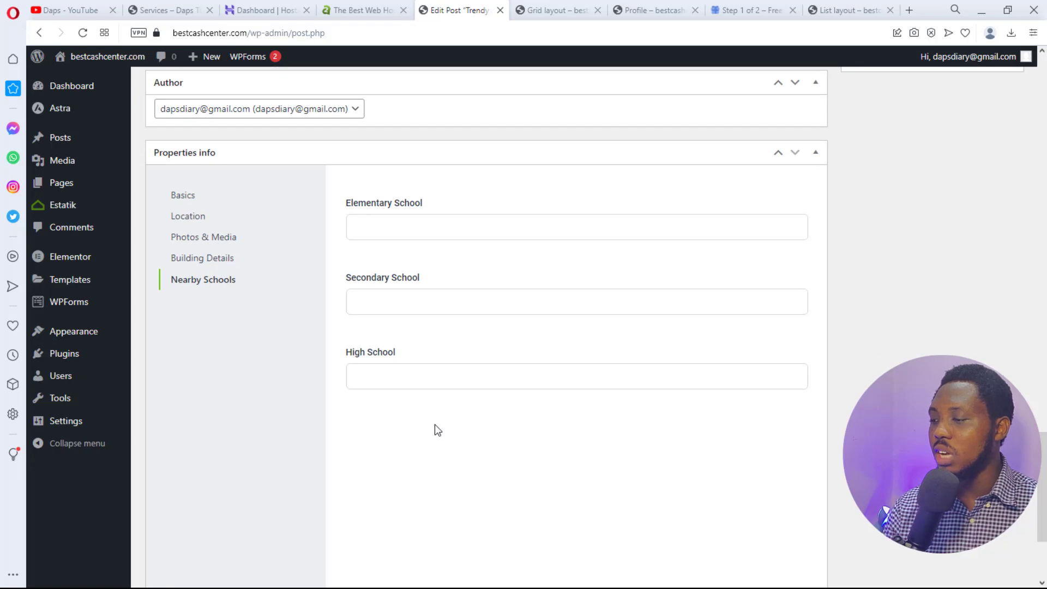
{"action": "scroll", "coordinate": [436, 420], "scroll_direction": "down", "scroll_amount": 3}
{"action": "scroll", "coordinate": [440, 419], "scroll_direction": "up", "scroll_amount": 10}
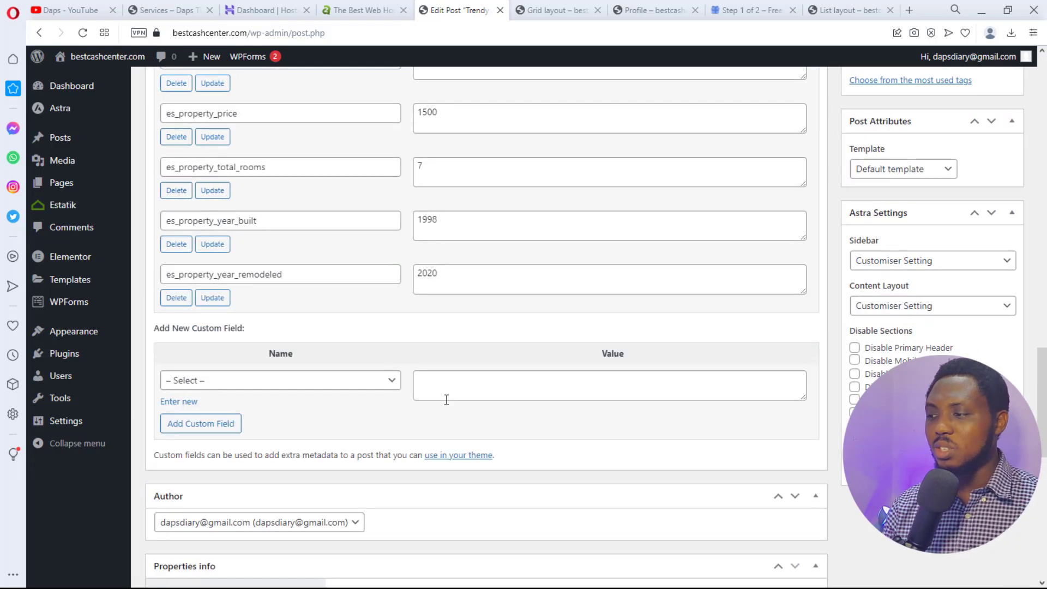
Add "Generator" to the property's amenities
{"action": "scroll", "coordinate": [447, 400], "scroll_direction": "up", "scroll_amount": 7}
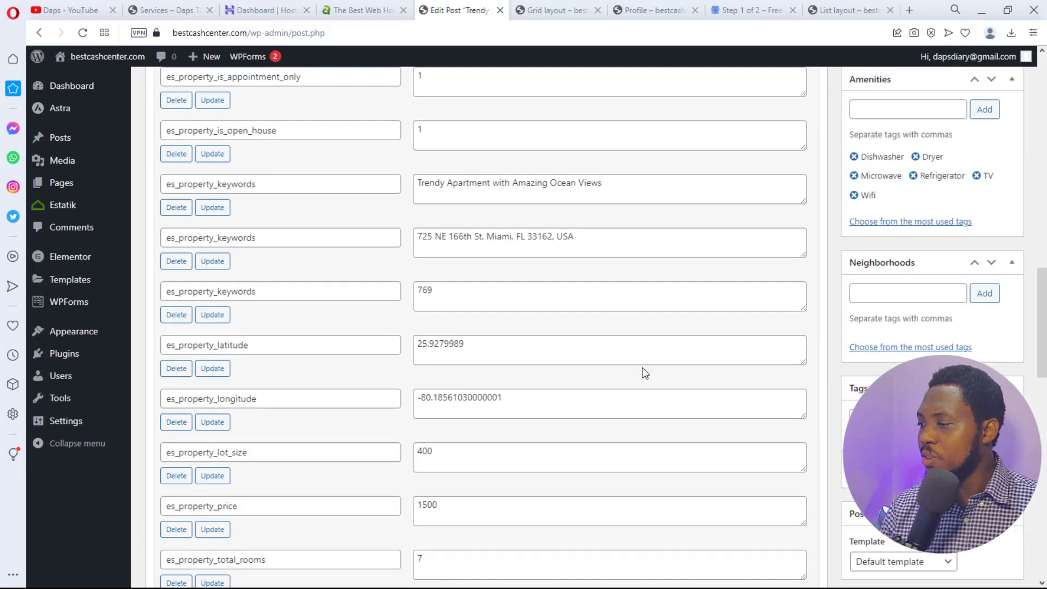
{"action": "scroll", "coordinate": [646, 373], "scroll_direction": "up", "scroll_amount": 2}
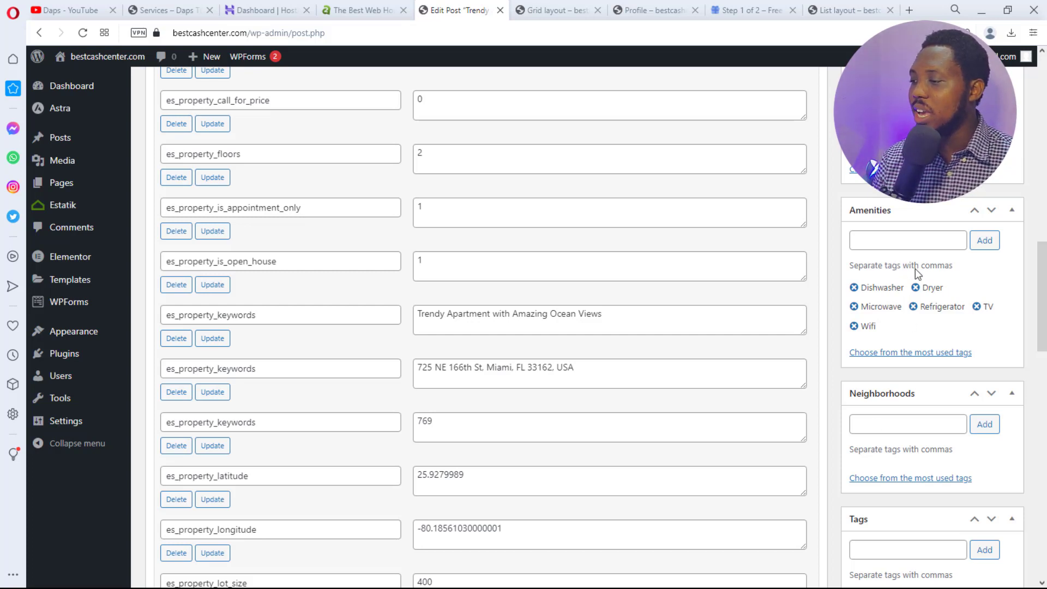
{"action": "left_click", "coordinate": [864, 242]}
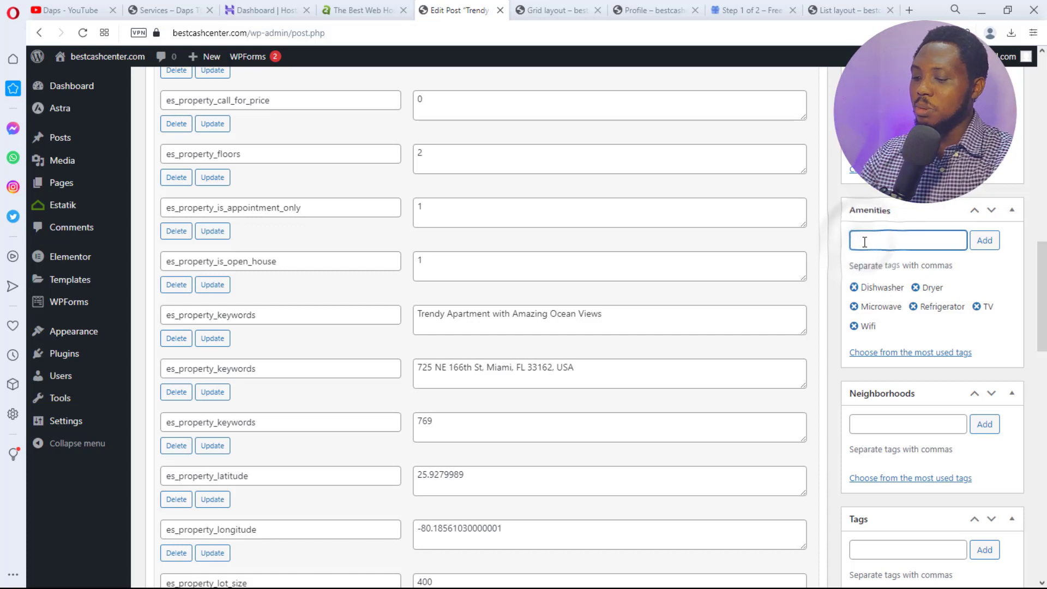
{"action": "type", "text": "Generat"}
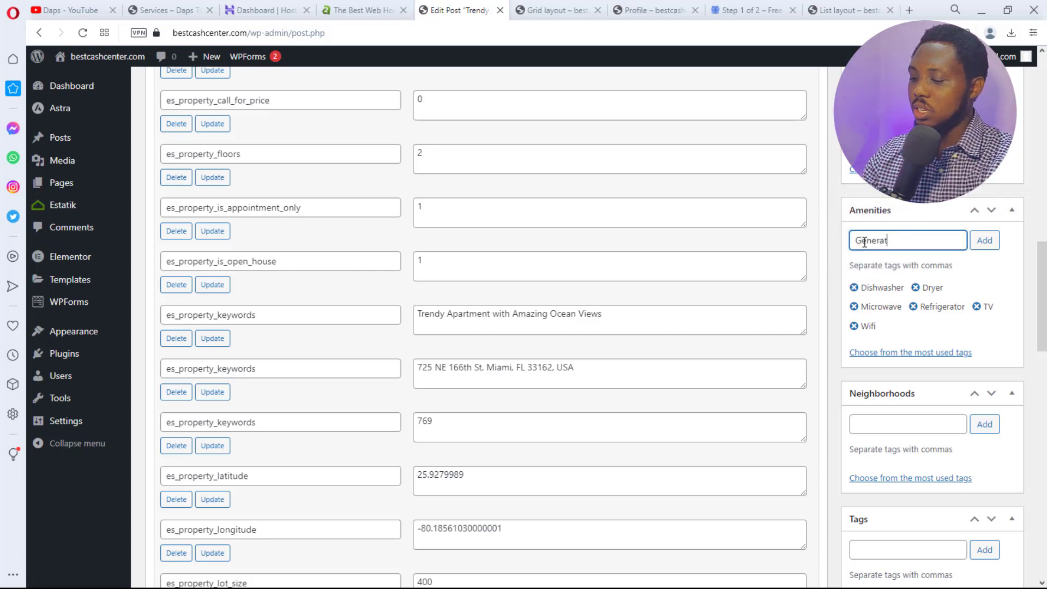
{"action": "type", "text": "or"}
{"action": "key", "text": "Return"}
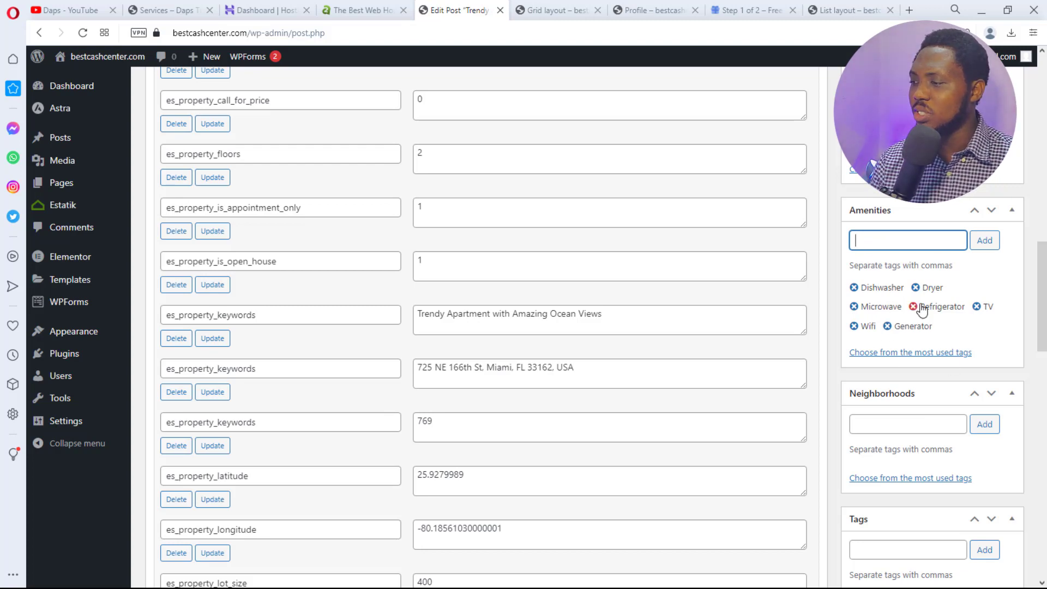
Review the property's Features, Statuses, Rent Periods, Types and Categories tags
{"action": "scroll", "coordinate": [927, 306], "scroll_direction": "up", "scroll_amount": 3}
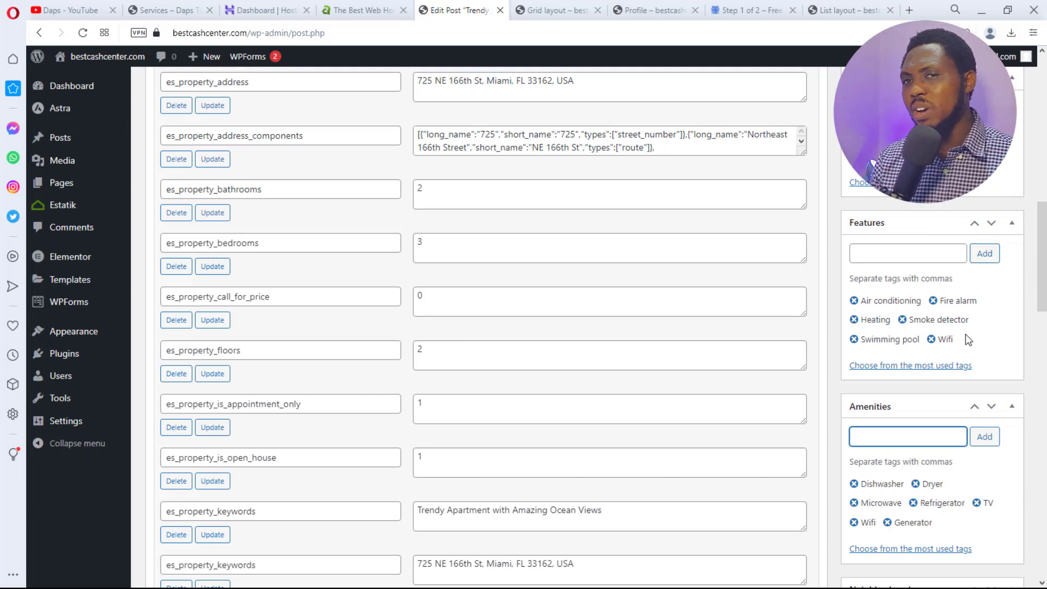
{"action": "left_click", "coordinate": [876, 250]}
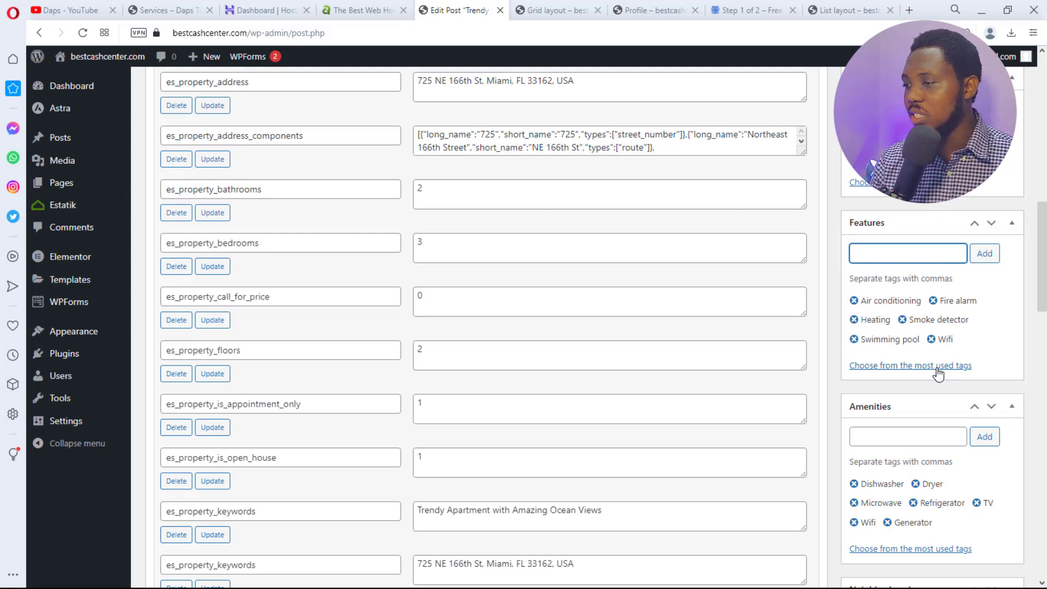
{"action": "scroll", "coordinate": [938, 373], "scroll_direction": "up", "scroll_amount": 5}
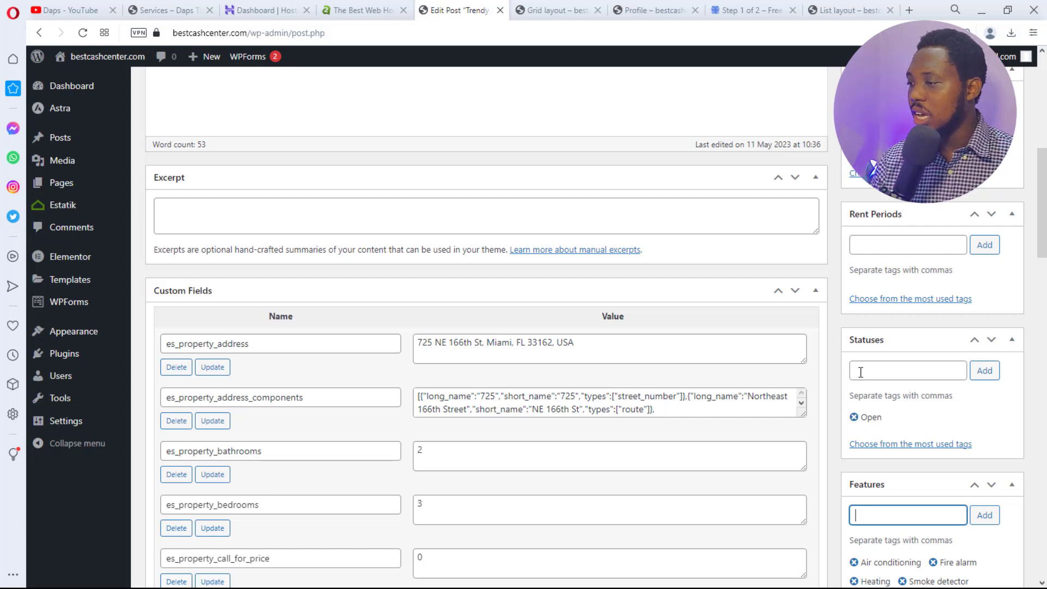
{"action": "scroll", "coordinate": [860, 373], "scroll_direction": "up", "scroll_amount": 1}
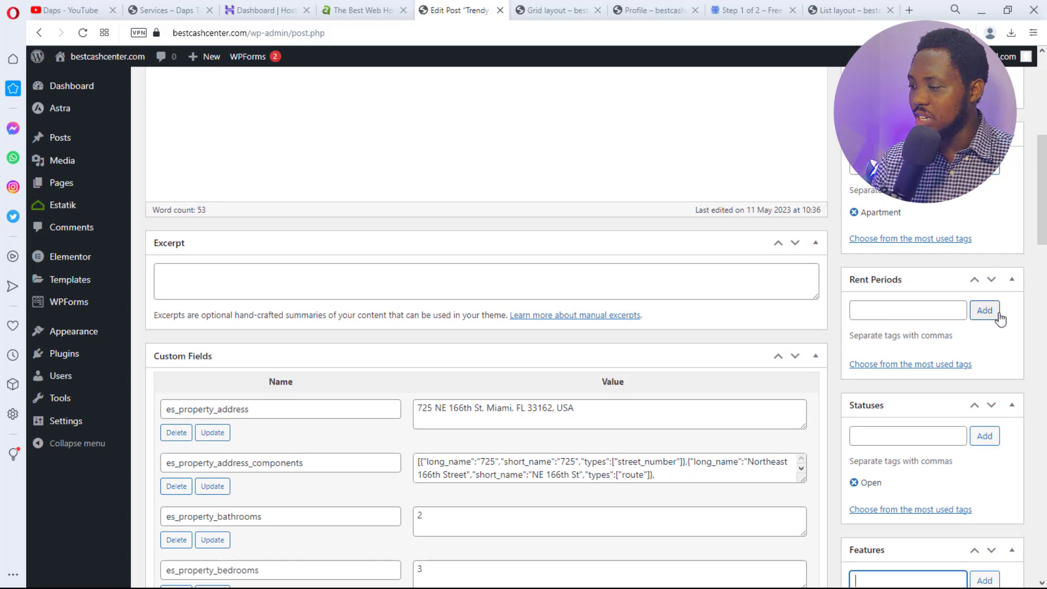
{"action": "scroll", "coordinate": [927, 369], "scroll_direction": "up", "scroll_amount": 3}
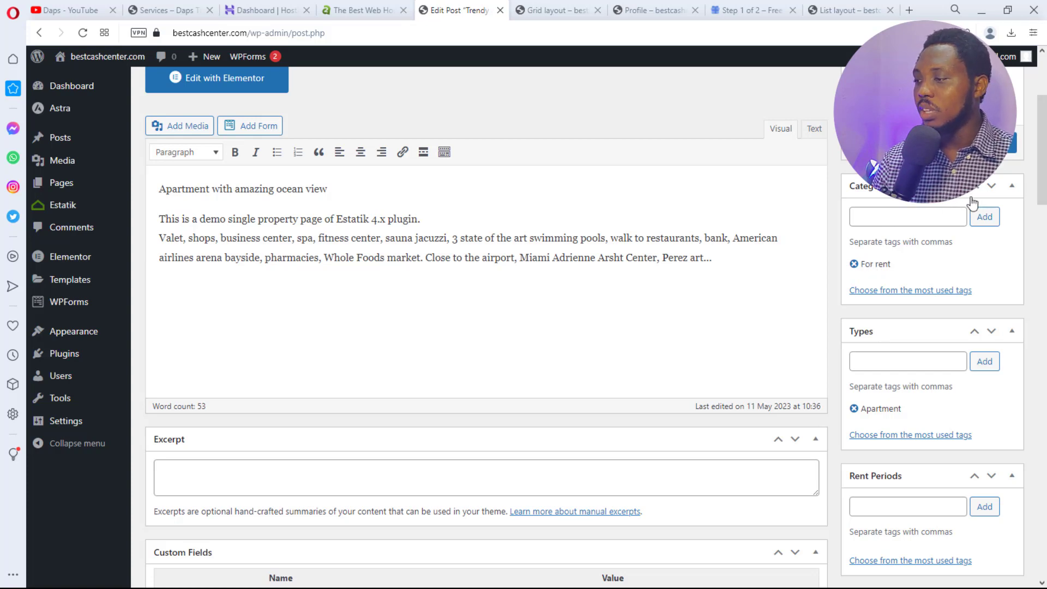
{"action": "scroll", "coordinate": [696, 355], "scroll_direction": "up", "scroll_amount": 4}
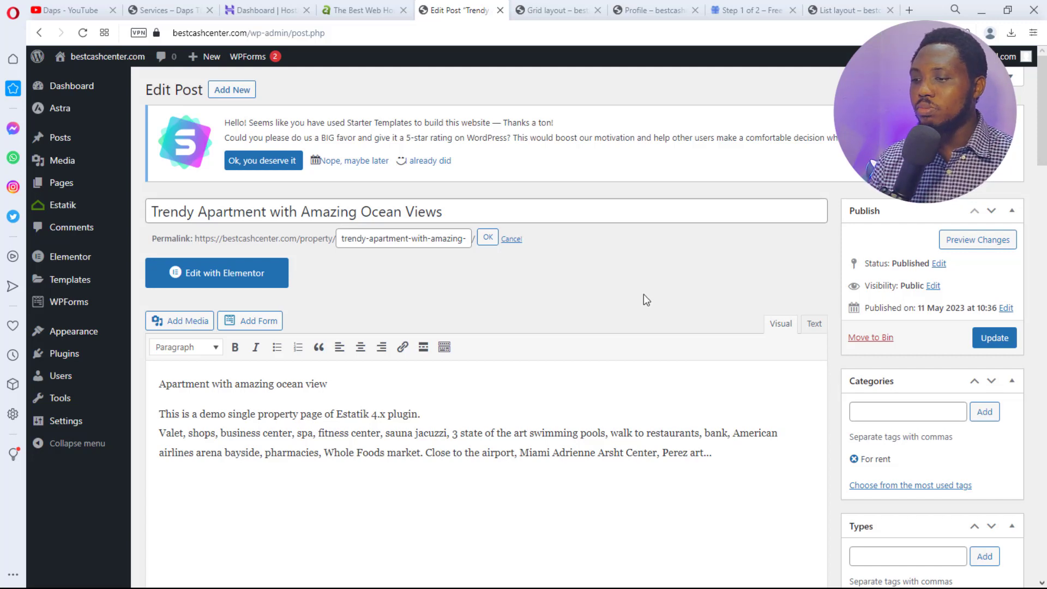
Start a new Estatik property and look through the fields of its blank form
{"action": "mouse_move", "coordinate": [79, 208]}
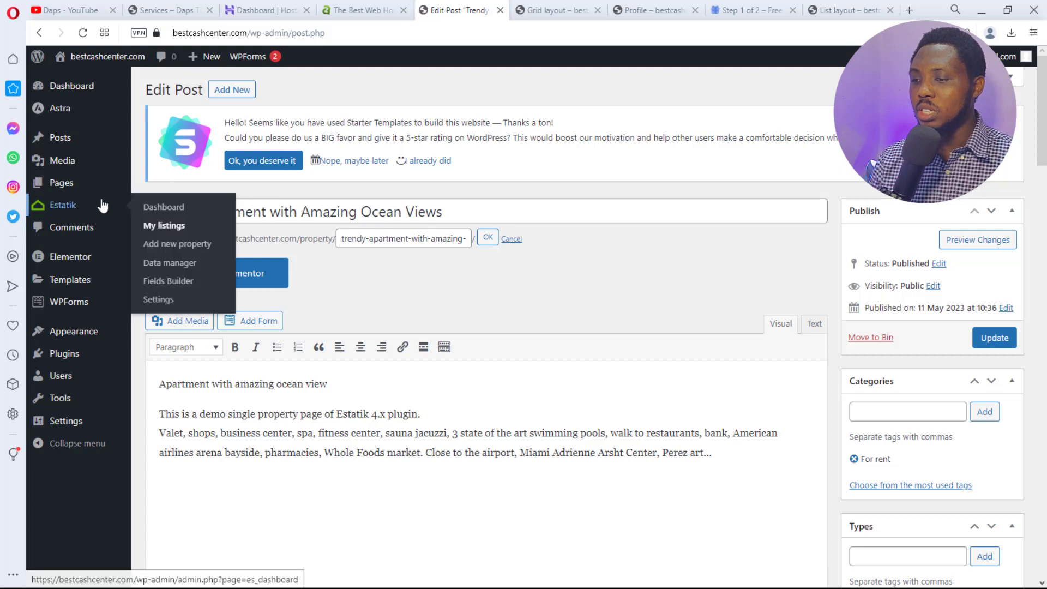
{"action": "left_click", "coordinate": [172, 249]}
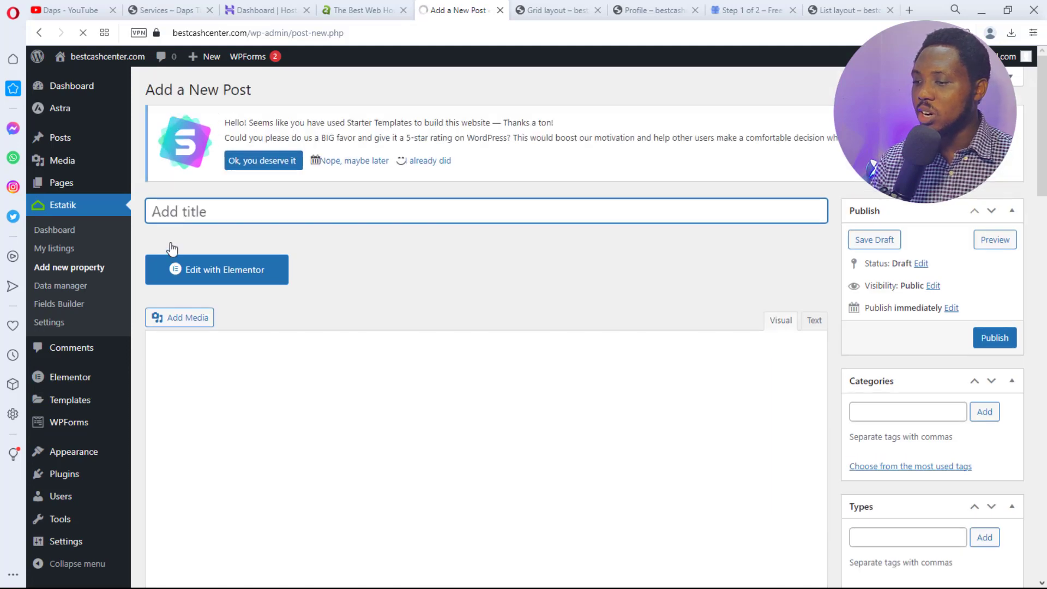
{"action": "scroll", "coordinate": [289, 229], "scroll_direction": "down", "scroll_amount": 15}
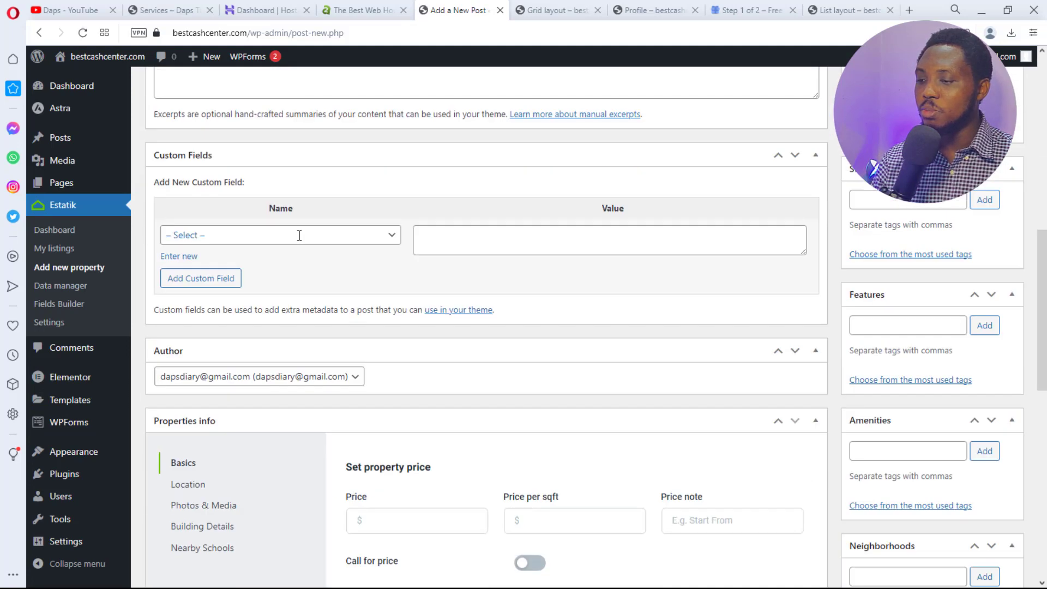
{"action": "scroll", "coordinate": [409, 240], "scroll_direction": "down", "scroll_amount": 5}
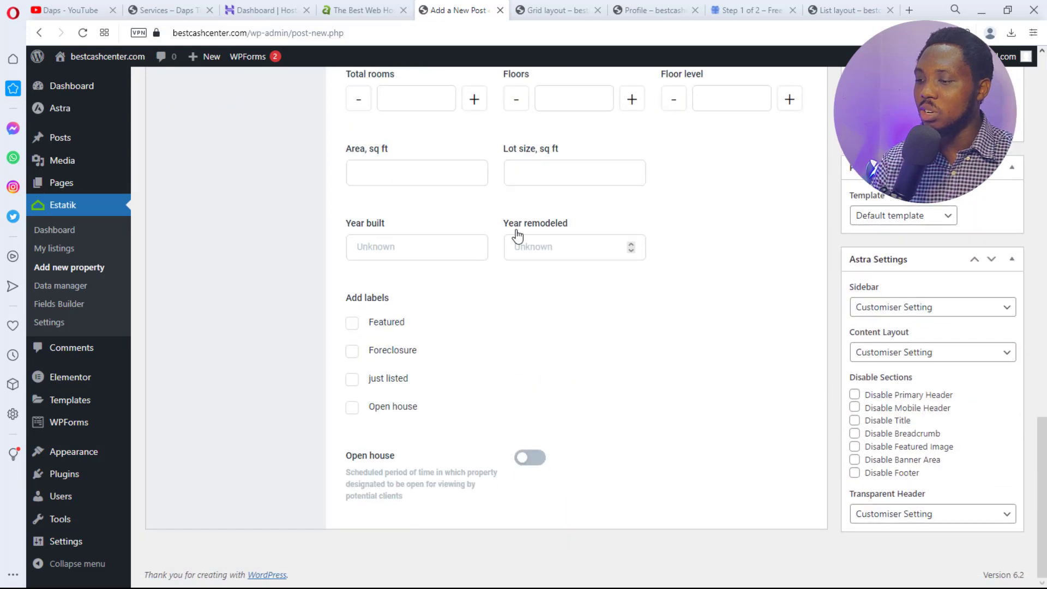
{"action": "scroll", "coordinate": [436, 387], "scroll_direction": "up", "scroll_amount": 10}
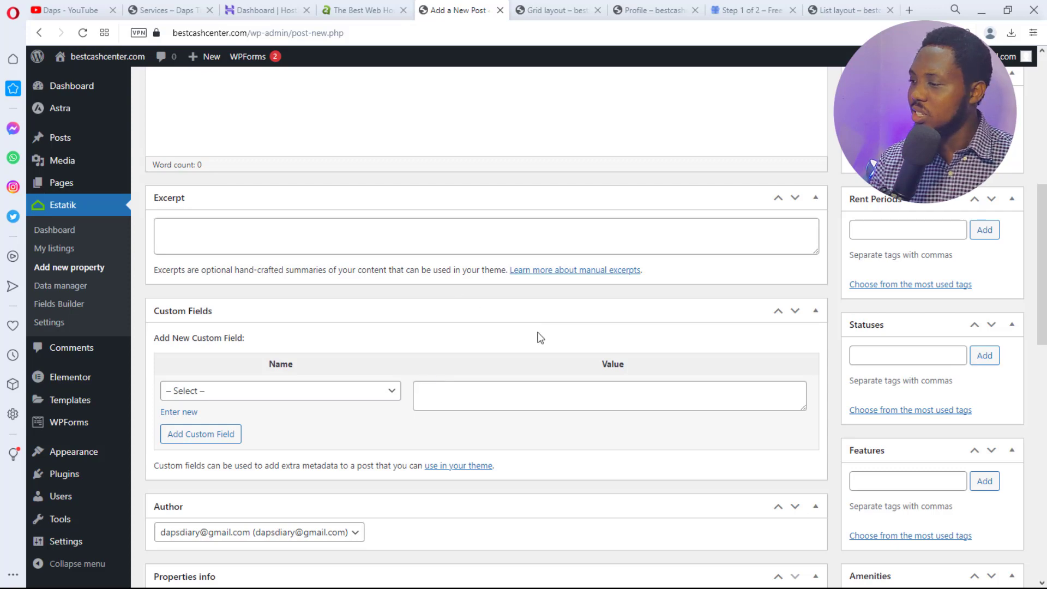
Add "Mortgage" as a new property category in Estatik's Data manager
{"action": "scroll", "coordinate": [537, 338], "scroll_direction": "up", "scroll_amount": 5}
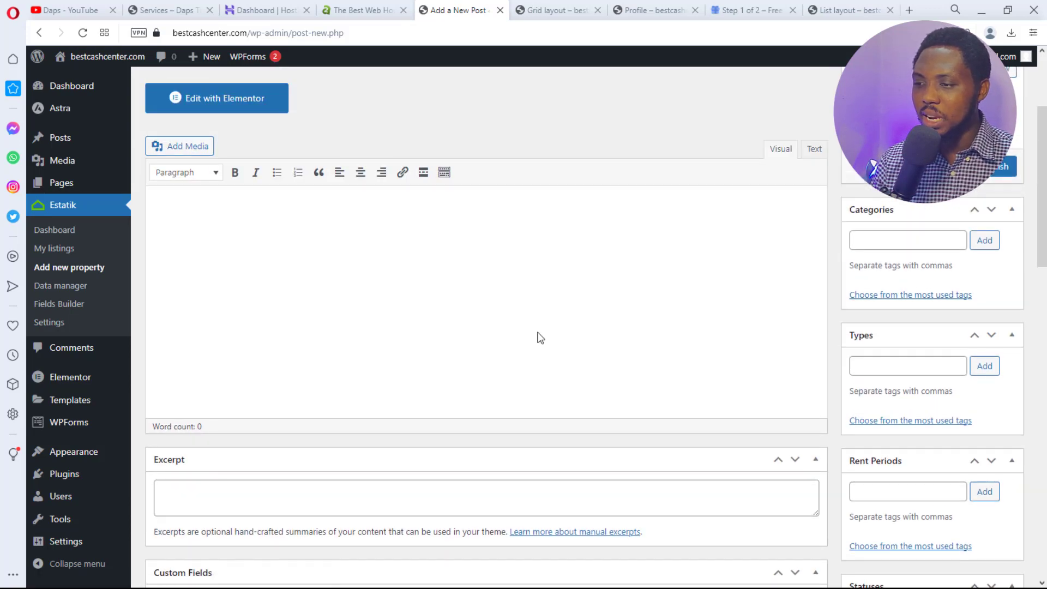
{"action": "left_click", "coordinate": [49, 287]}
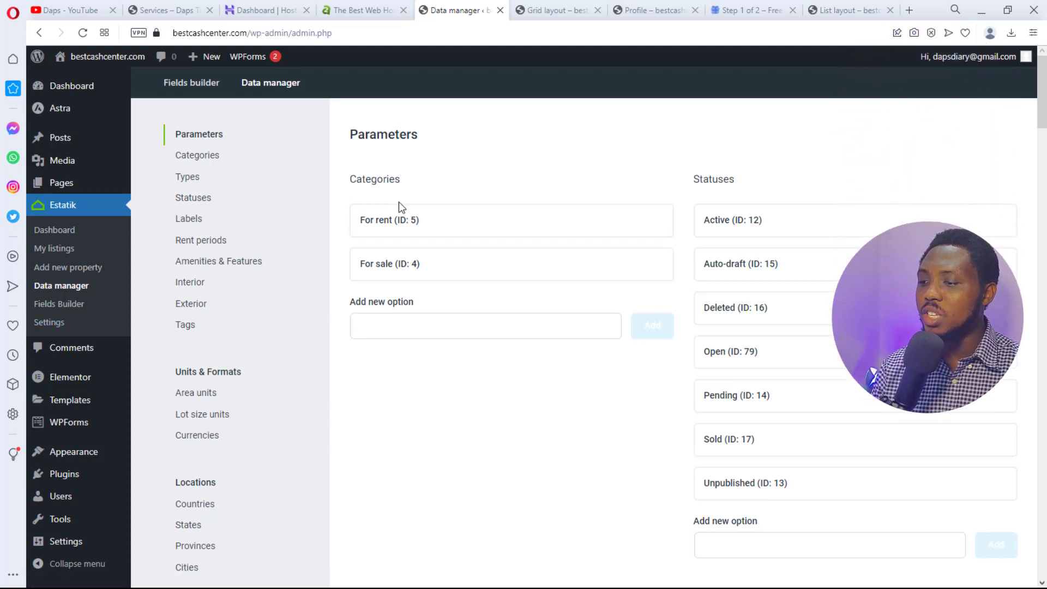
{"action": "mouse_move", "coordinate": [429, 217]}
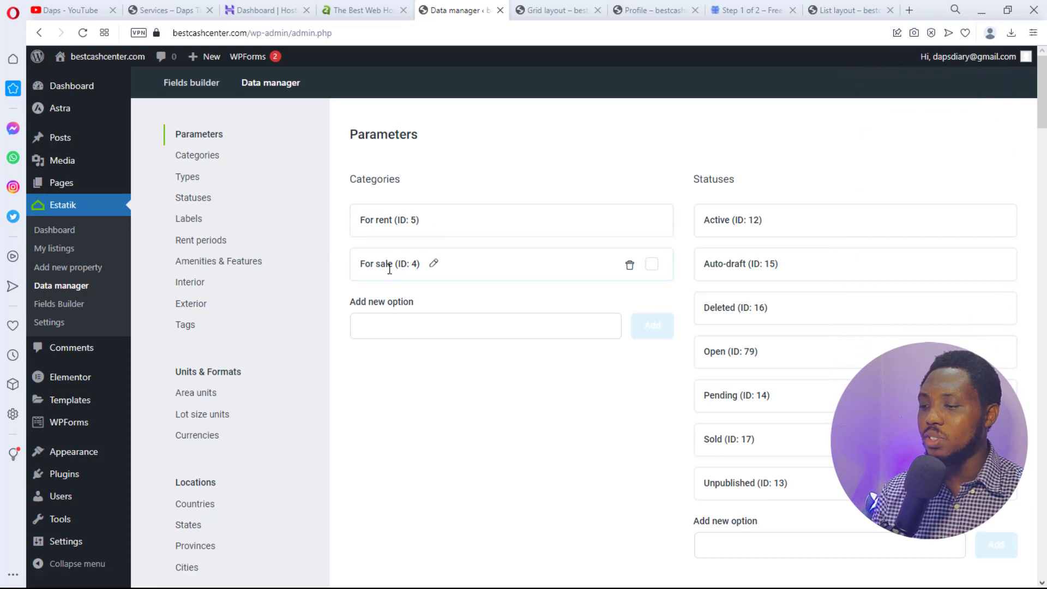
{"action": "mouse_move", "coordinate": [381, 268]}
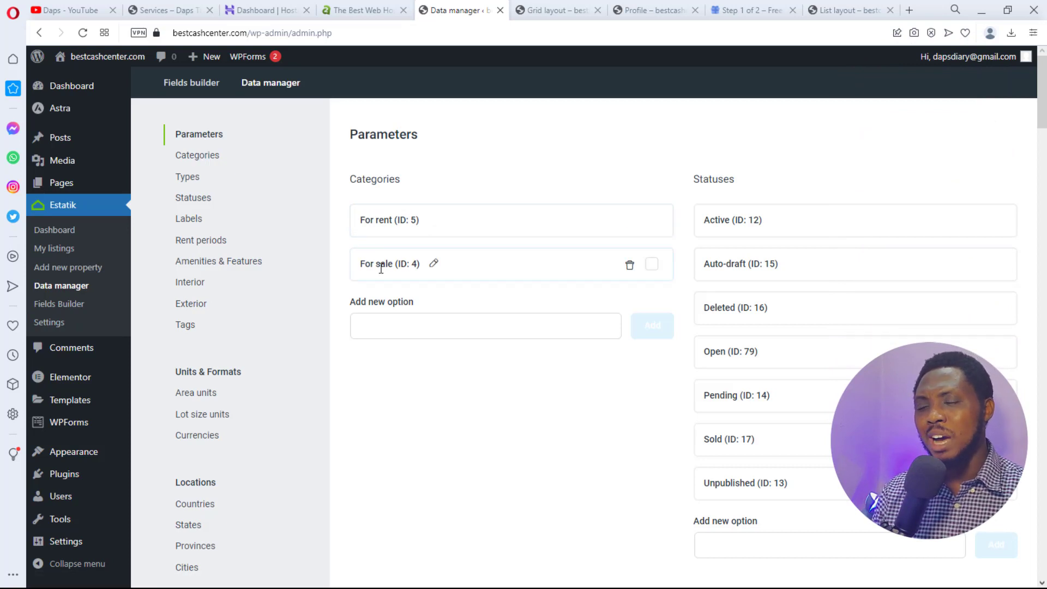
{"action": "left_click", "coordinate": [400, 329]}
{"action": "type", "text": "Mot"}
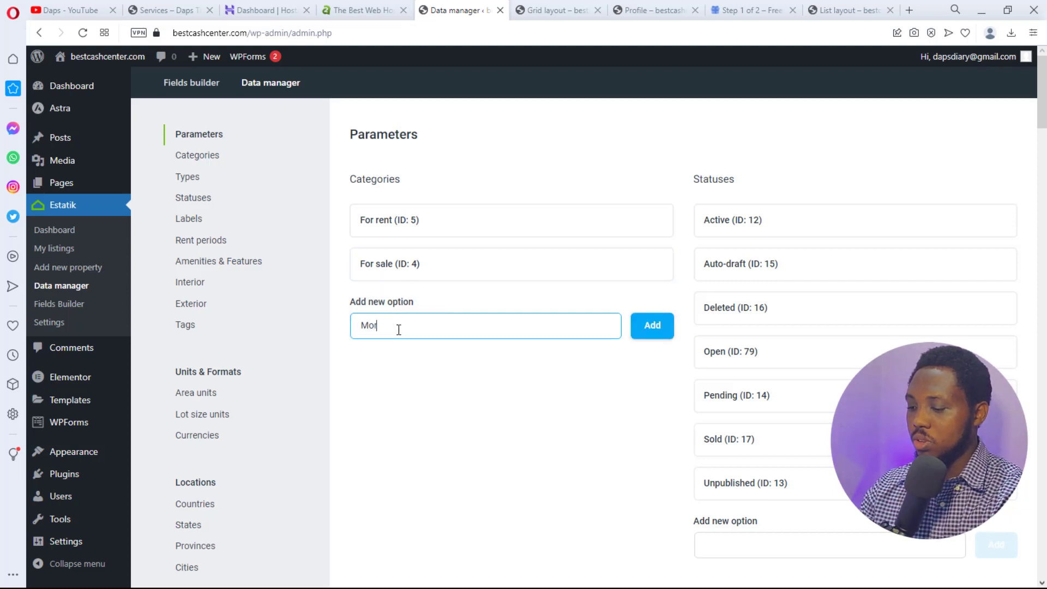
{"action": "type", "text": "tgage"}
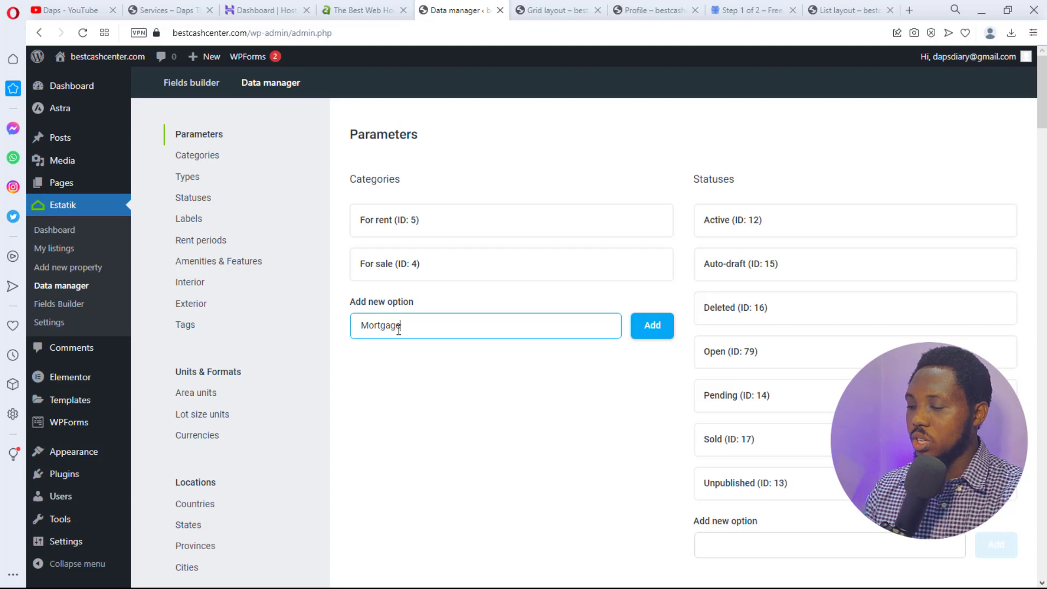
{"action": "left_click", "coordinate": [655, 326]}
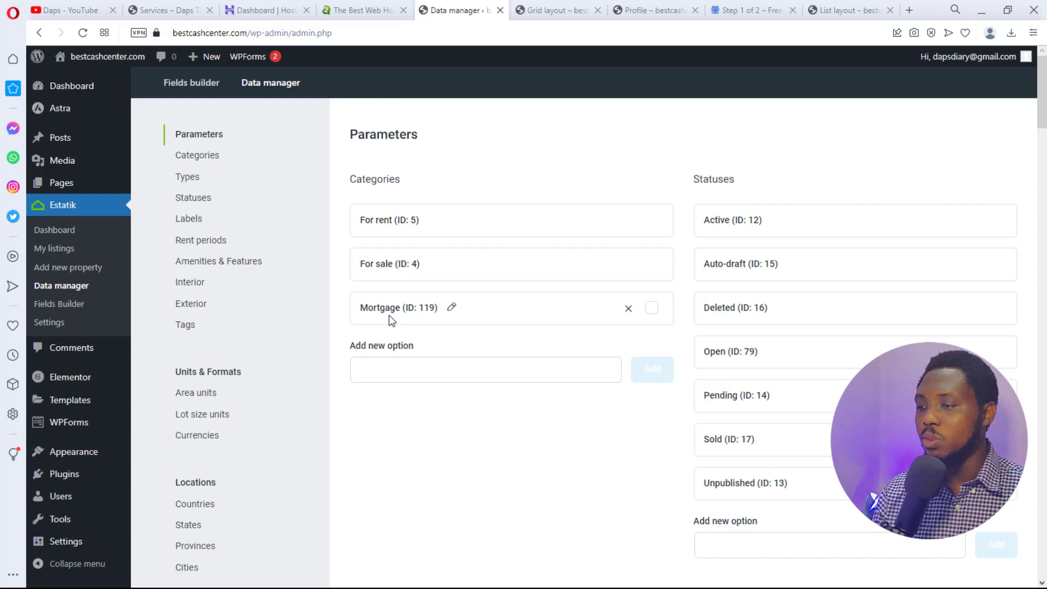
Review the Data manager's options for property types, amenities, features and building details
{"action": "left_click", "coordinate": [184, 176]}
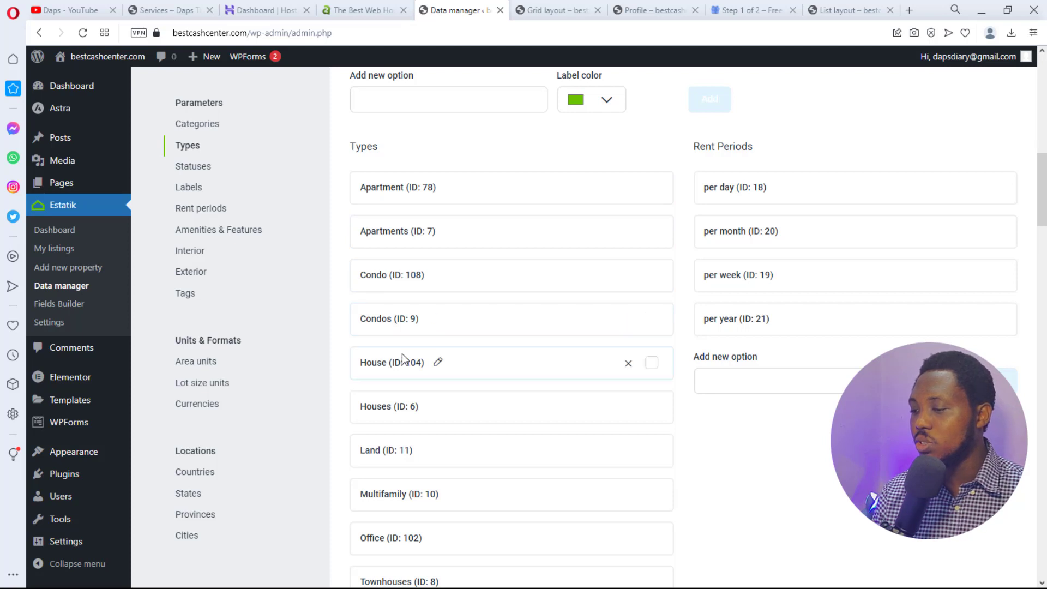
{"action": "scroll", "coordinate": [412, 414], "scroll_direction": "down", "scroll_amount": 2}
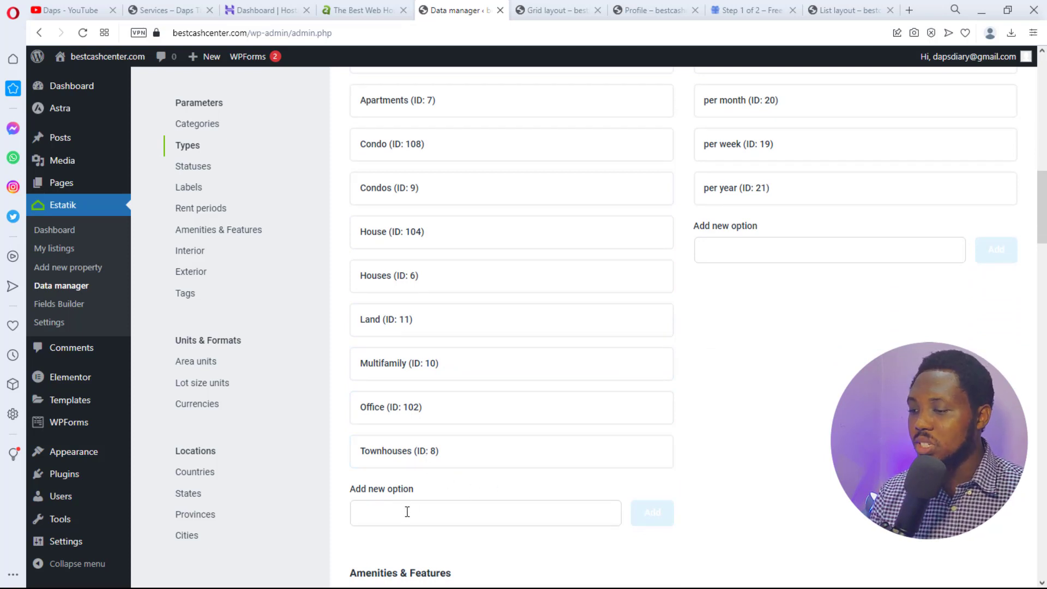
{"action": "scroll", "coordinate": [407, 512], "scroll_direction": "down", "scroll_amount": 5}
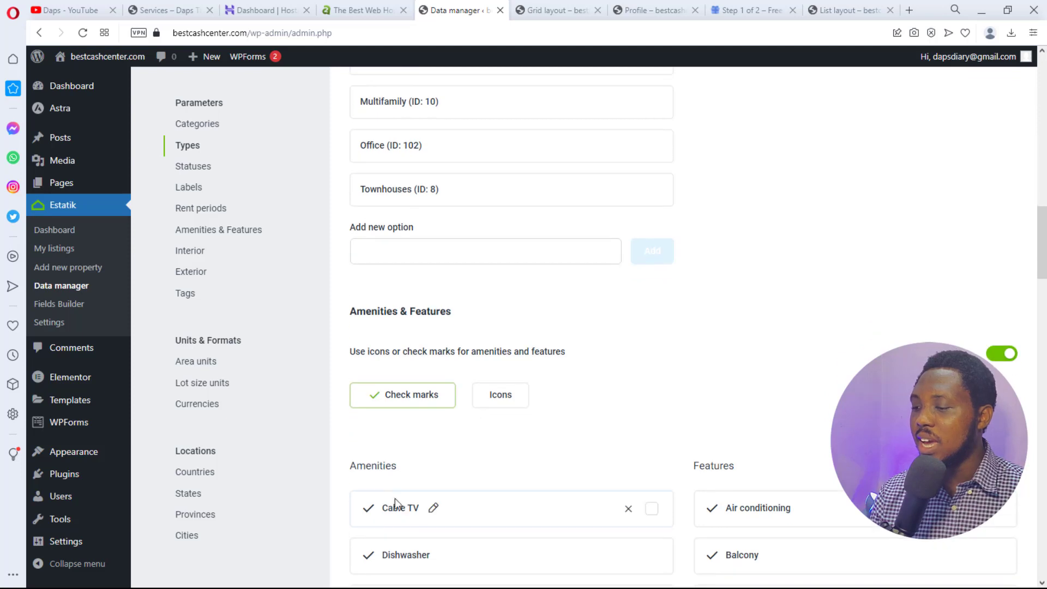
{"action": "scroll", "coordinate": [398, 428], "scroll_direction": "down", "scroll_amount": 4}
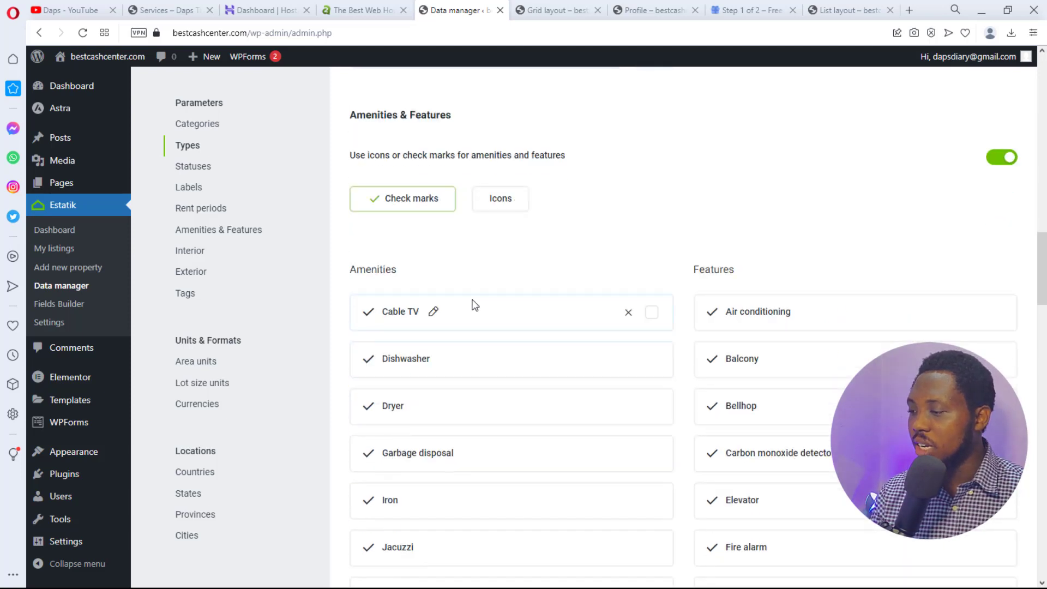
{"action": "scroll", "coordinate": [448, 382], "scroll_direction": "down", "scroll_amount": 5}
{"action": "scroll", "coordinate": [448, 382], "scroll_direction": "down", "scroll_amount": 1}
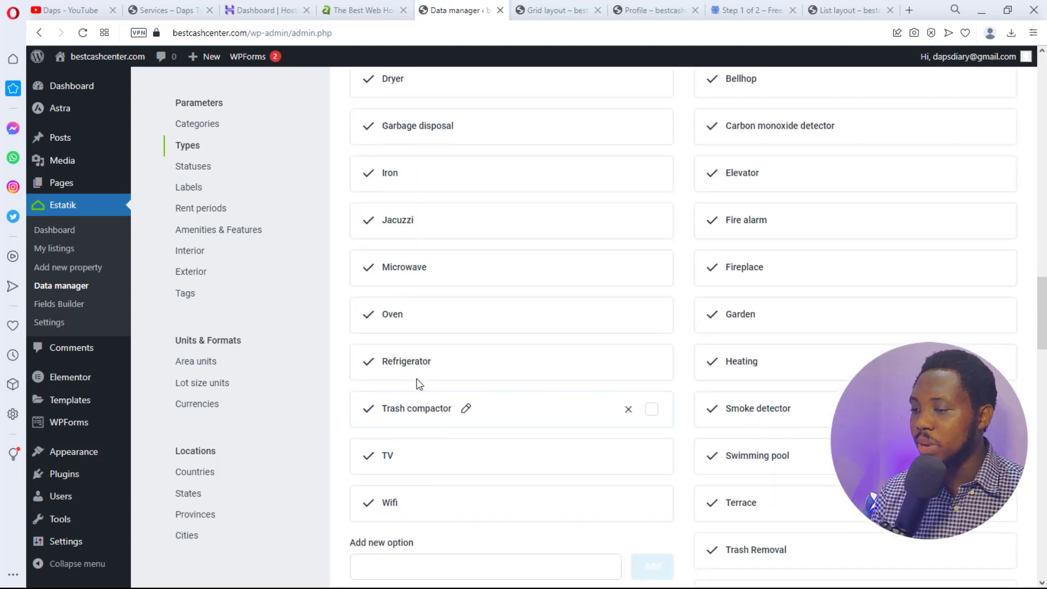
{"action": "scroll", "coordinate": [444, 380], "scroll_direction": "down", "scroll_amount": 3}
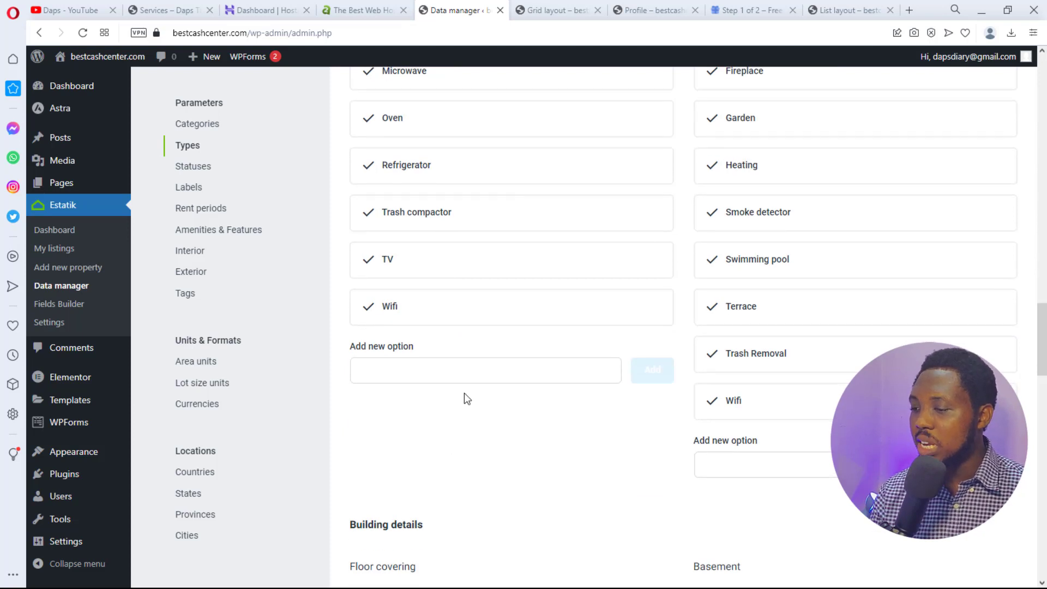
{"action": "scroll", "coordinate": [928, 234], "scroll_direction": "down", "scroll_amount": 4}
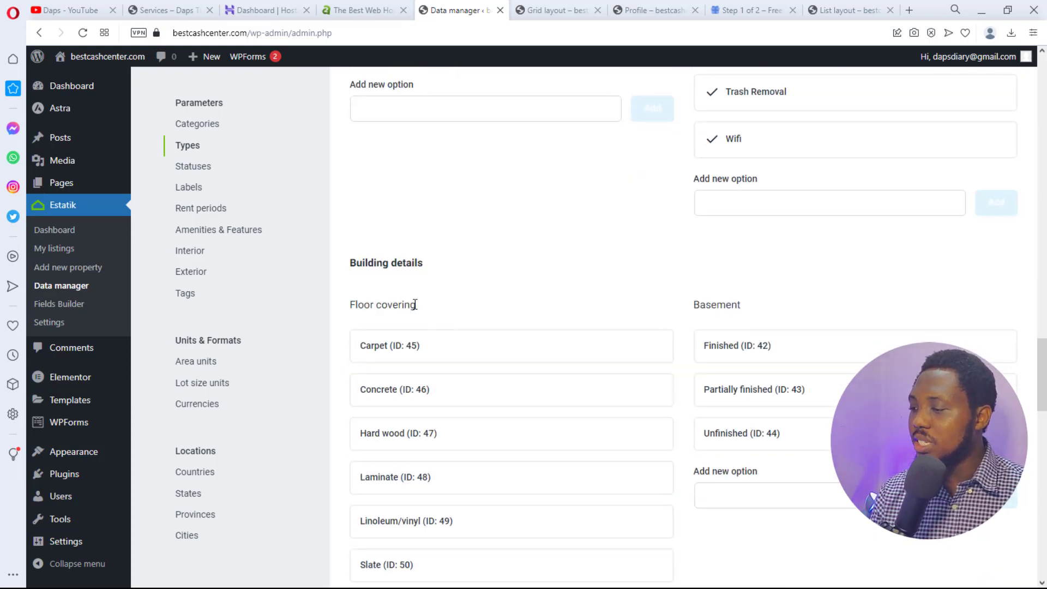
{"action": "scroll", "coordinate": [439, 427], "scroll_direction": "down", "scroll_amount": 1}
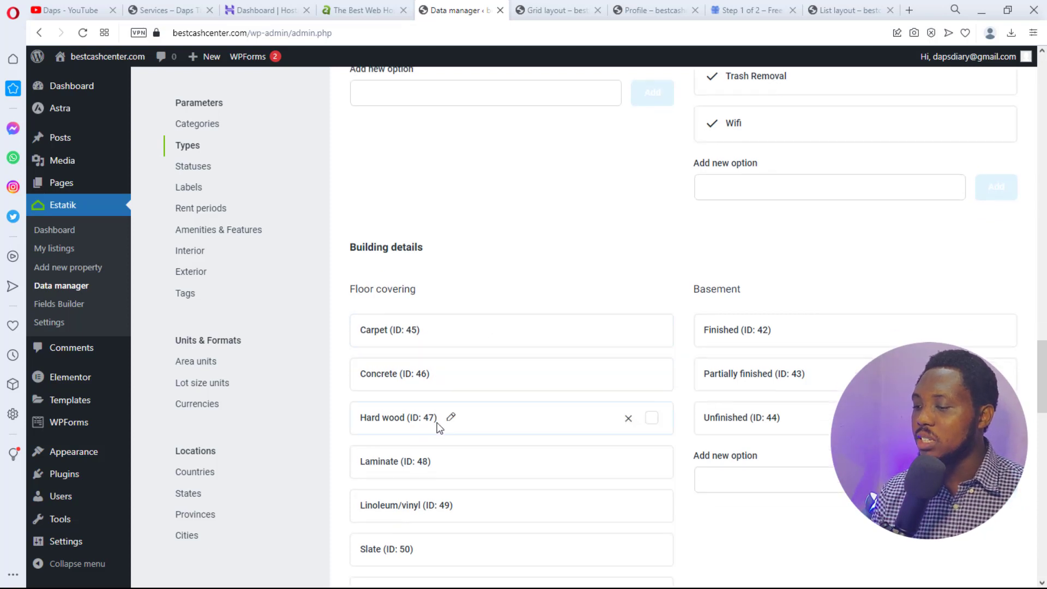
{"action": "scroll", "coordinate": [440, 427], "scroll_direction": "down", "scroll_amount": 1}
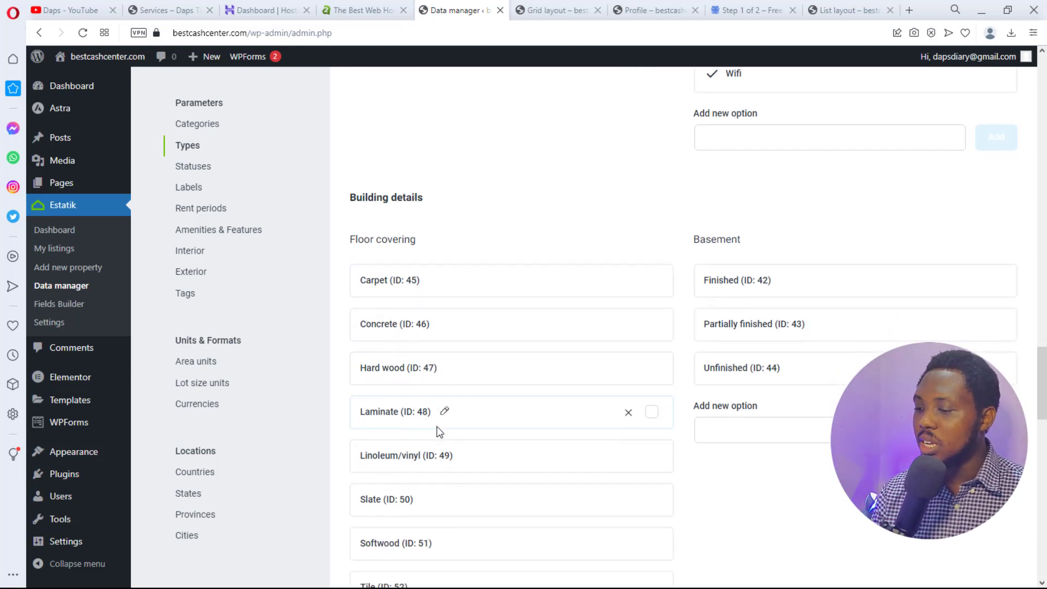
{"action": "scroll", "coordinate": [439, 431], "scroll_direction": "down", "scroll_amount": 6}
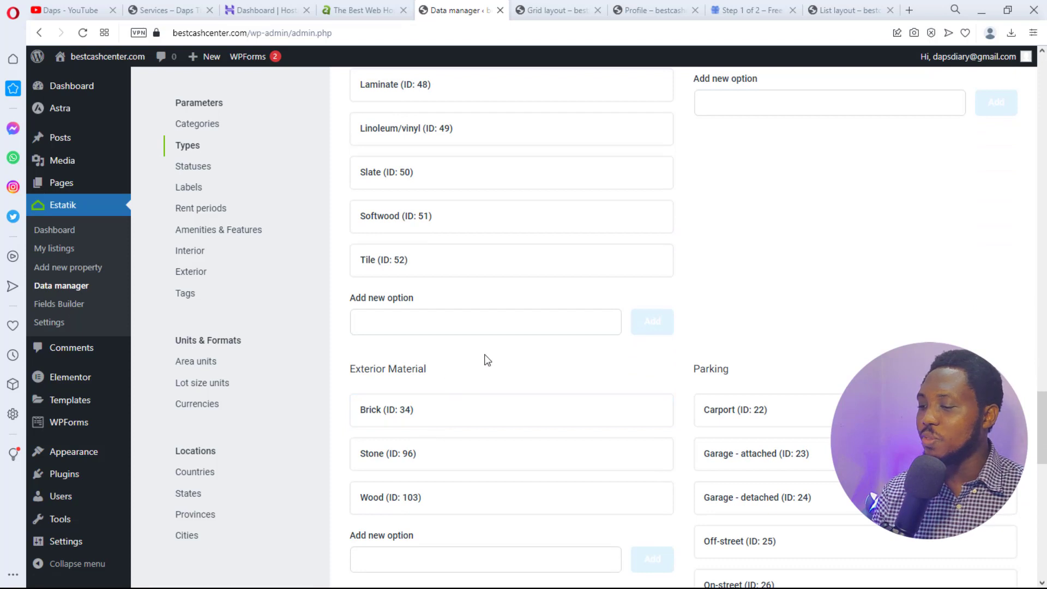
{"action": "scroll", "coordinate": [497, 376], "scroll_direction": "down", "scroll_amount": 10}
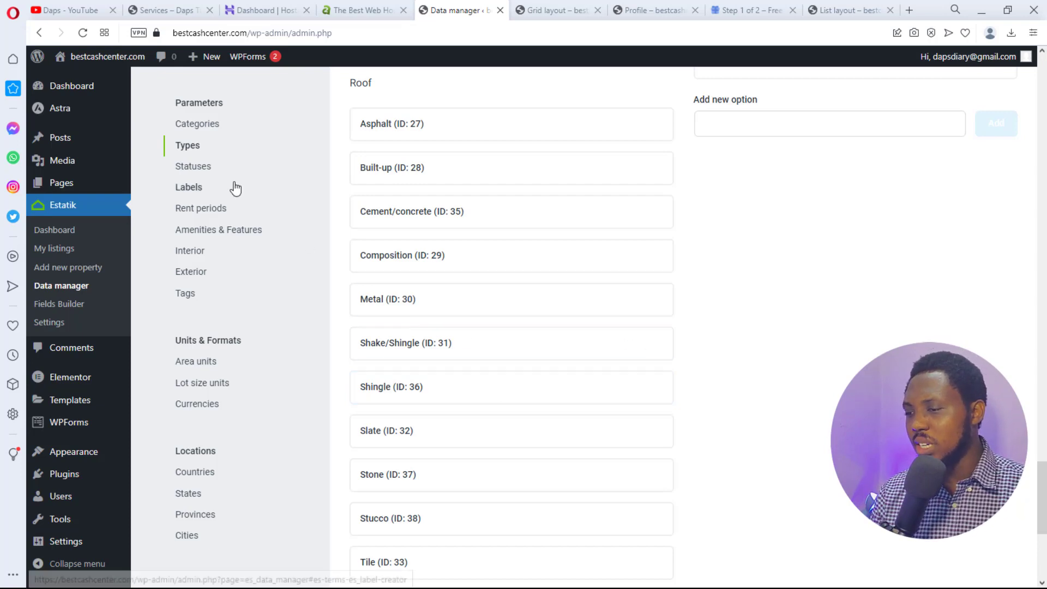
Review the Data manager's Statuses and Labels options
{"action": "left_click", "coordinate": [188, 174]}
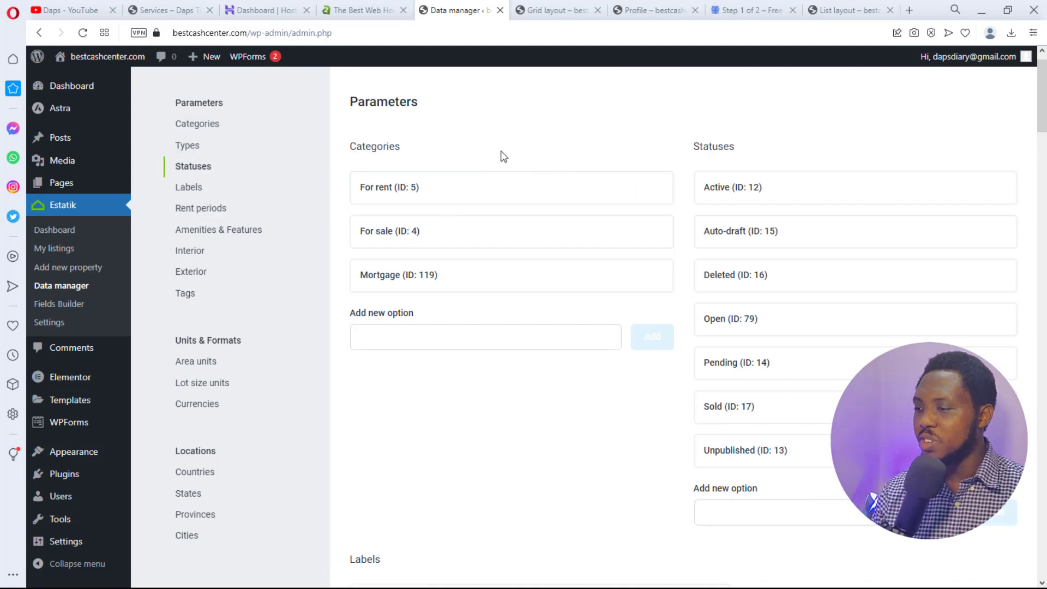
{"action": "mouse_move", "coordinate": [739, 186]}
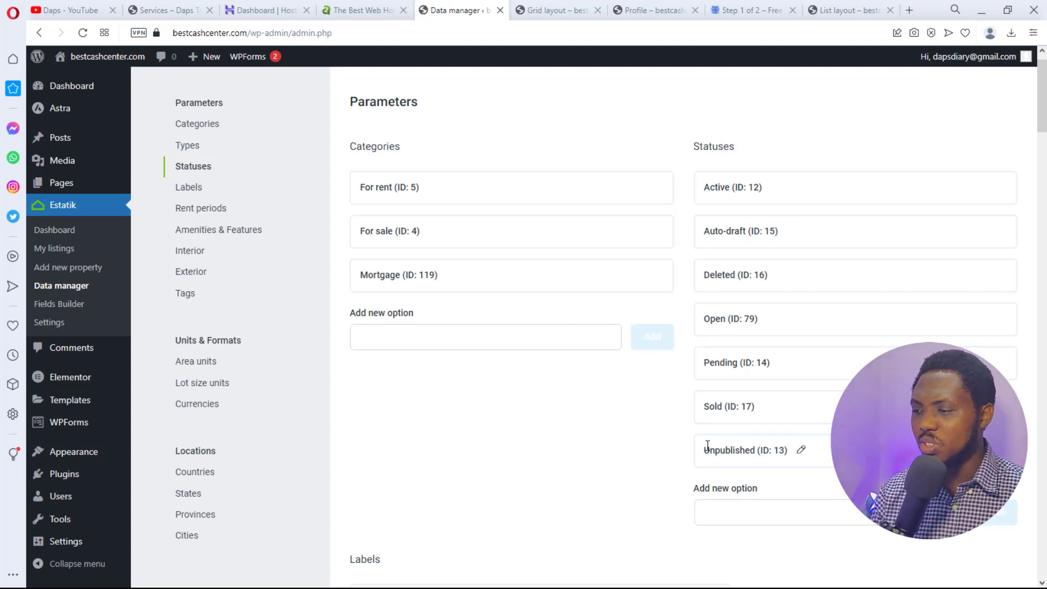
{"action": "left_click", "coordinate": [190, 185]}
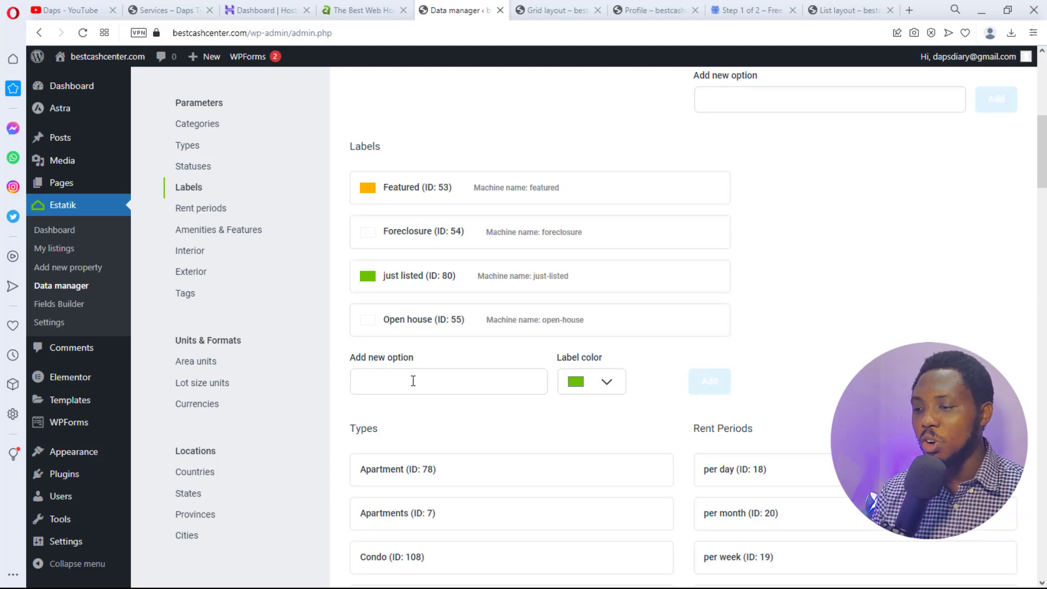
Delete the "per day" option from the Rent Periods
{"action": "left_click", "coordinate": [179, 209]}
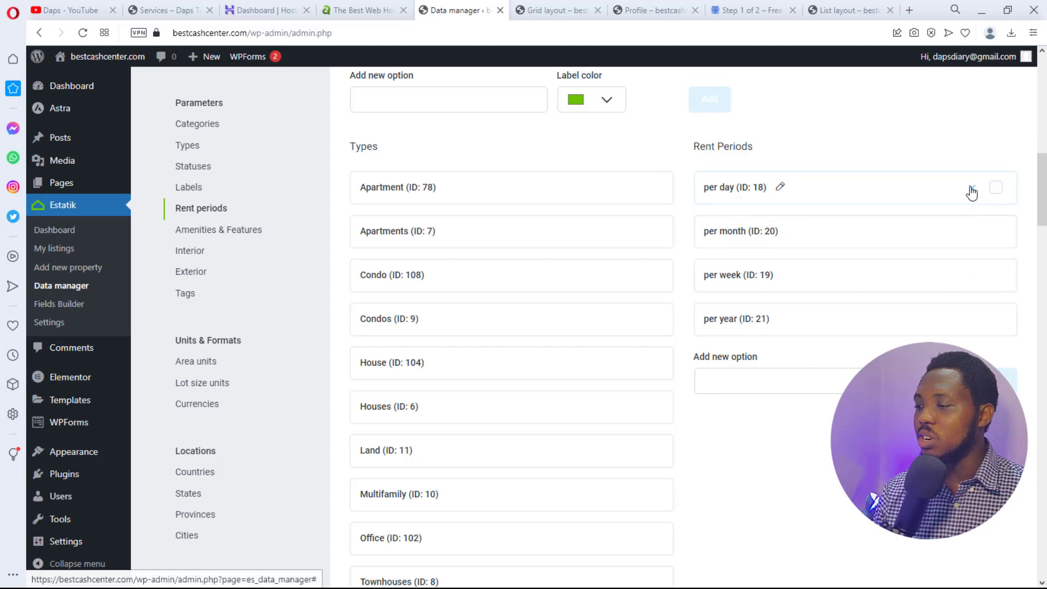
{"action": "left_click", "coordinate": [972, 188]}
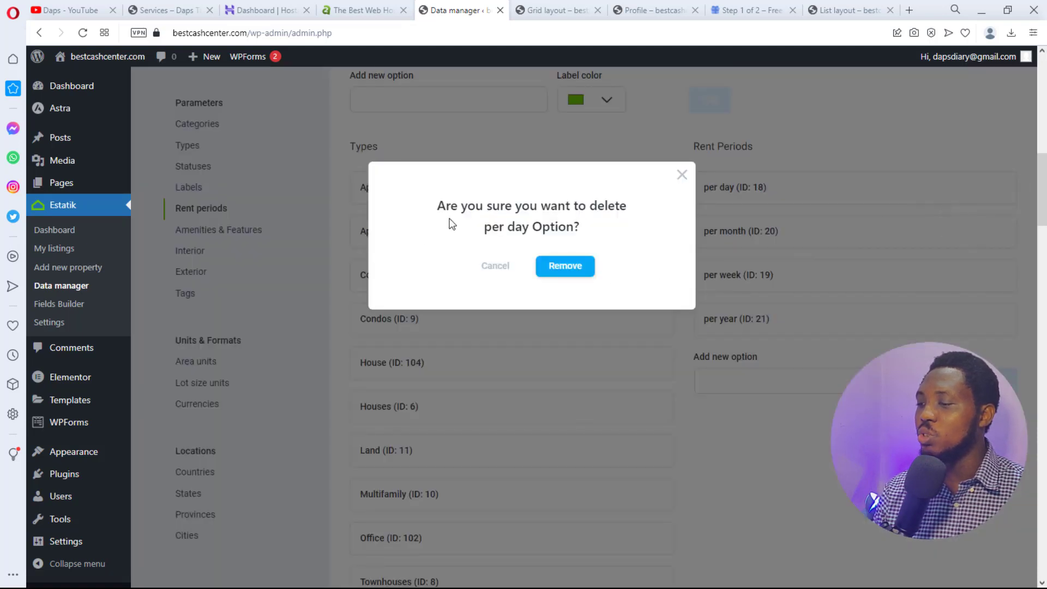
{"action": "left_click", "coordinate": [563, 277]}
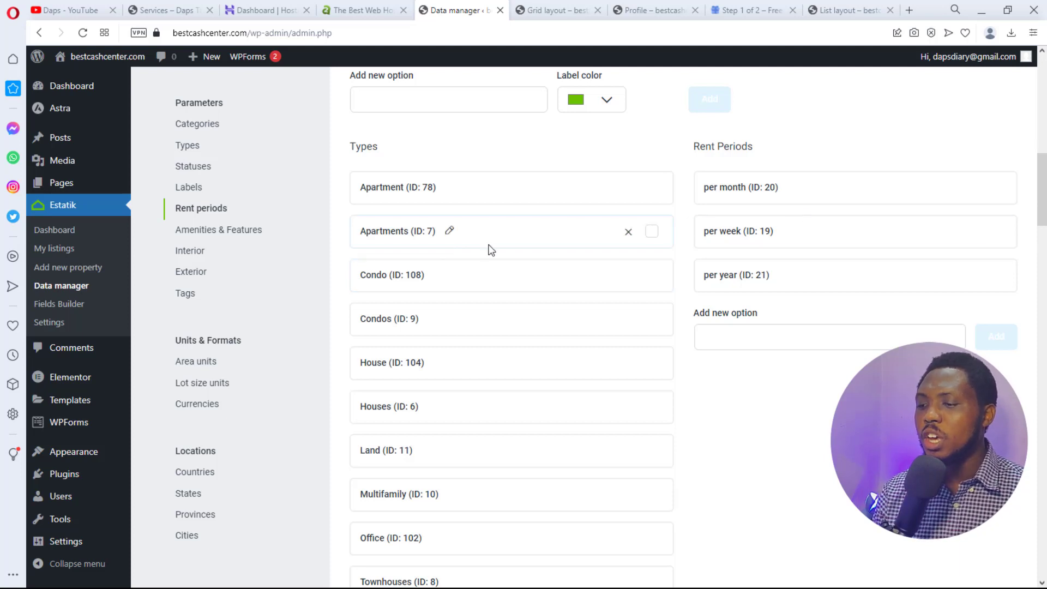
Look through Estatik's Fields Builder, examining the Basics and Floor Plans listing fields and the settings for creating a field
{"action": "scroll", "coordinate": [216, 228], "scroll_direction": "down", "scroll_amount": 2}
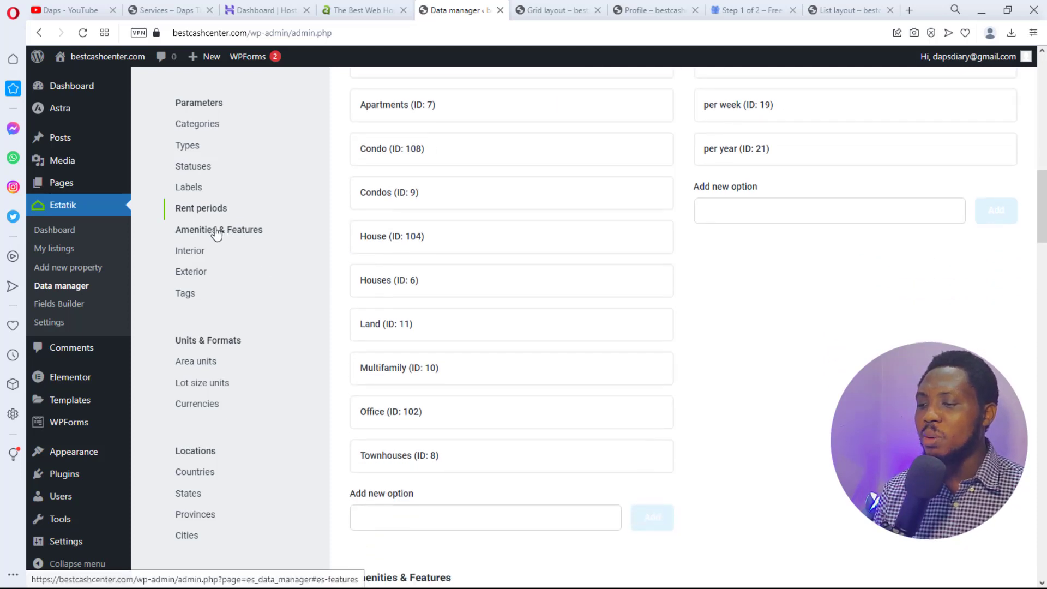
{"action": "scroll", "coordinate": [188, 338], "scroll_direction": "down", "scroll_amount": 2}
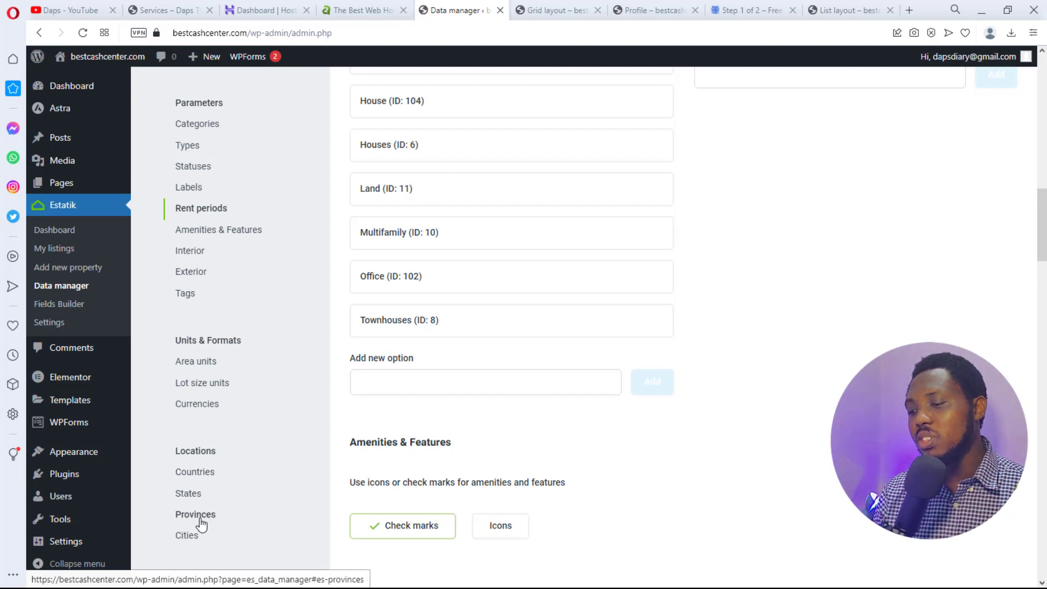
{"action": "scroll", "coordinate": [200, 537], "scroll_direction": "down", "scroll_amount": 3}
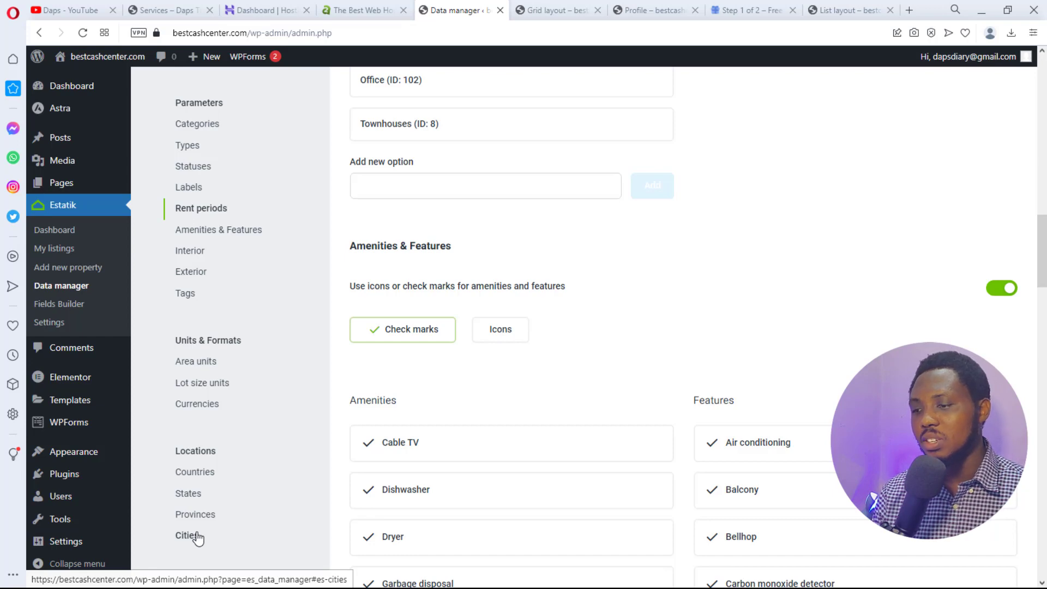
{"action": "left_click", "coordinate": [65, 304]}
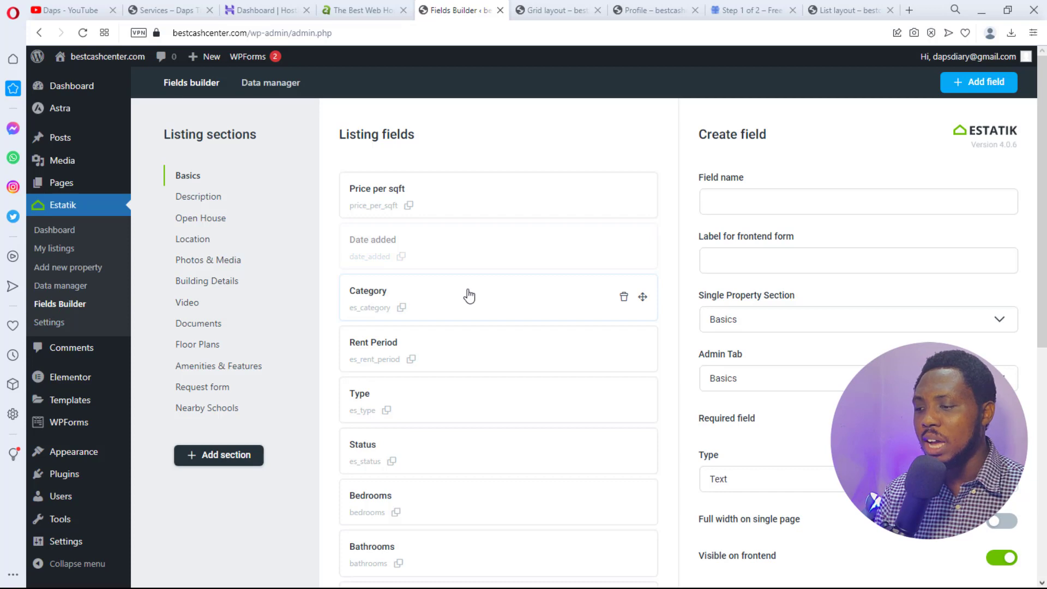
{"action": "scroll", "coordinate": [600, 400], "scroll_direction": "down", "scroll_amount": 1}
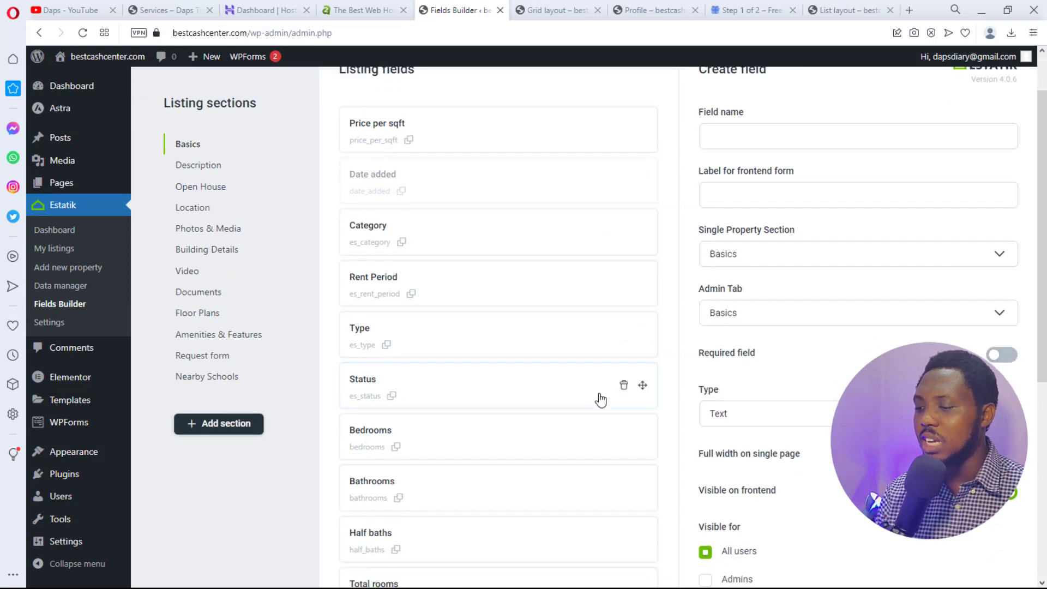
{"action": "scroll", "coordinate": [601, 400], "scroll_direction": "down", "scroll_amount": 5}
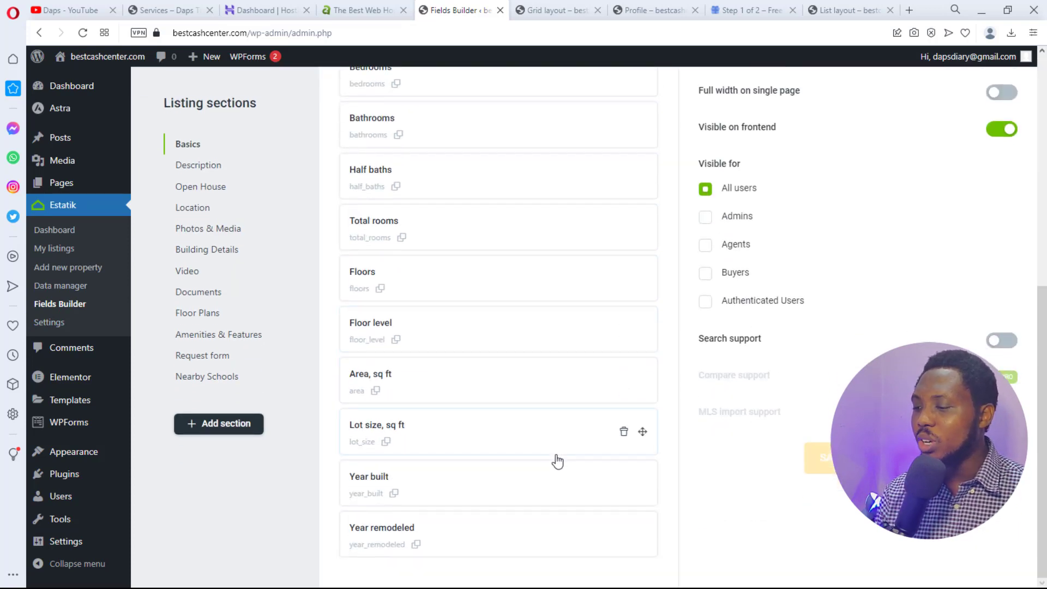
{"action": "scroll", "coordinate": [528, 505], "scroll_direction": "up", "scroll_amount": 3}
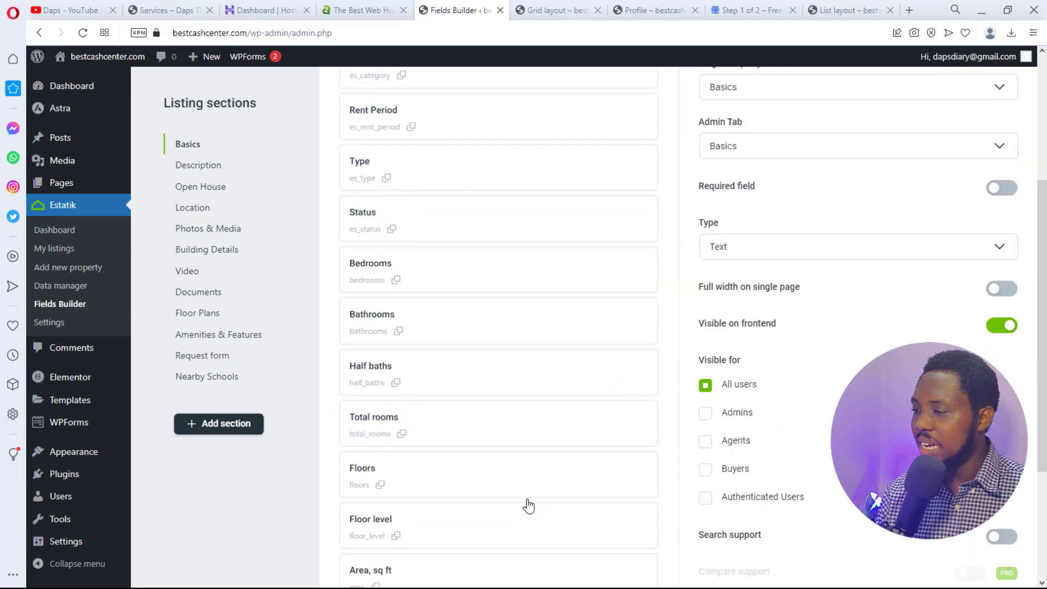
{"action": "scroll", "coordinate": [528, 507], "scroll_direction": "up", "scroll_amount": 4}
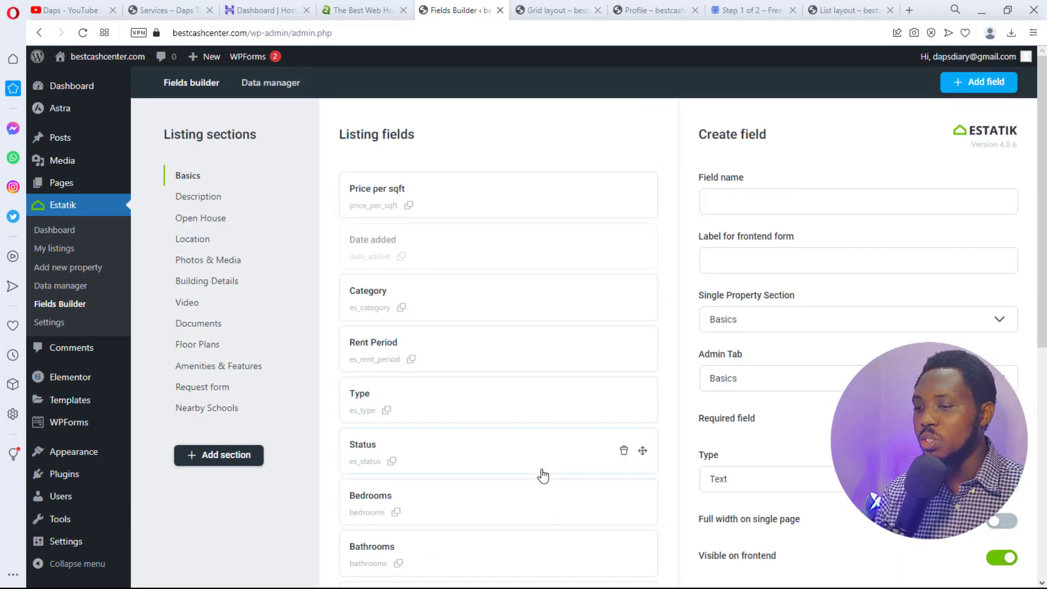
{"action": "left_click", "coordinate": [191, 348]}
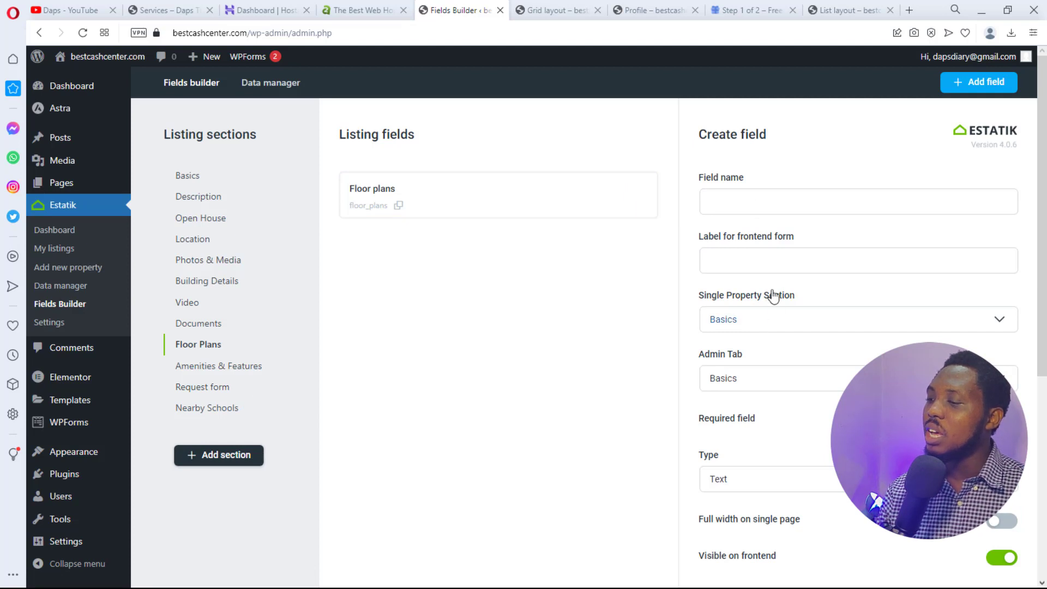
{"action": "scroll", "coordinate": [775, 292], "scroll_direction": "down", "scroll_amount": 2}
{"action": "scroll", "coordinate": [774, 289], "scroll_direction": "down", "scroll_amount": 5}
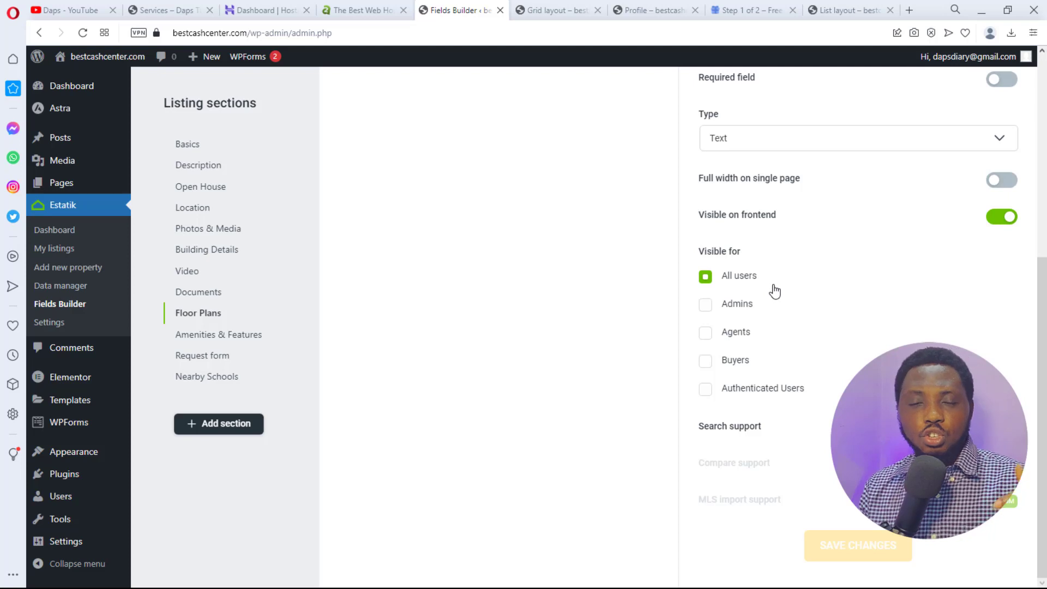
Review Estatik's General settings, including the available languages, units, currency, date and time formats, logo image and colors
{"action": "left_click", "coordinate": [43, 323]}
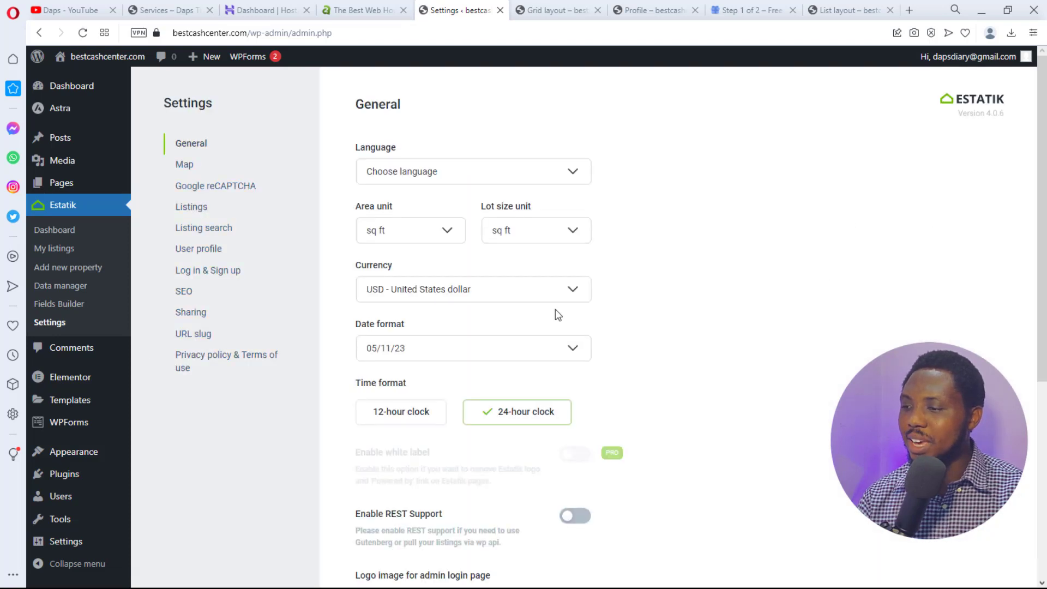
{"action": "left_click", "coordinate": [510, 175]}
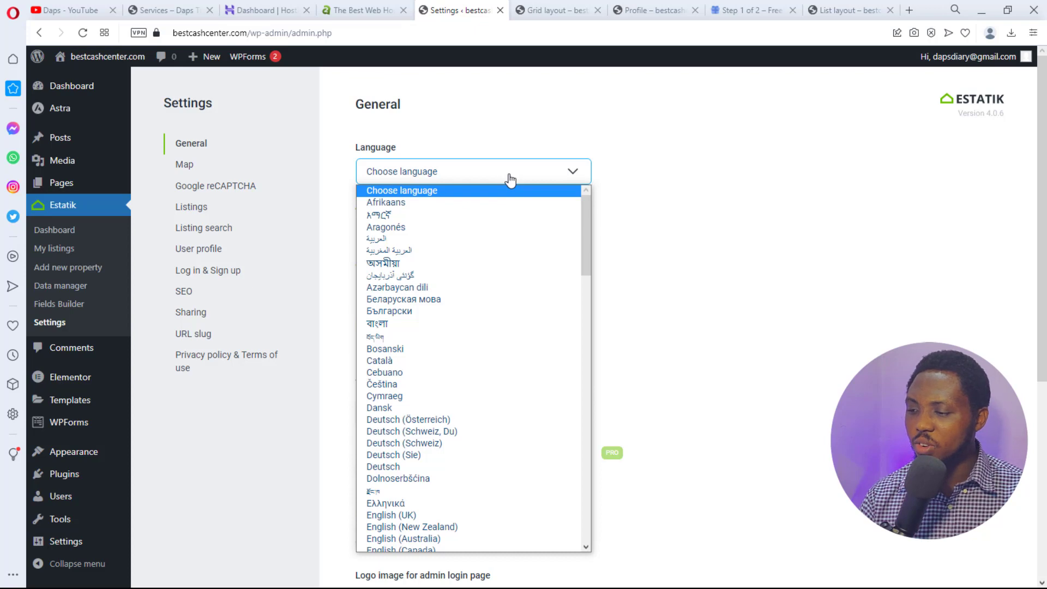
{"action": "scroll", "coordinate": [386, 387], "scroll_direction": "down", "scroll_amount": 12}
{"action": "scroll", "coordinate": [499, 355], "scroll_direction": "up", "scroll_amount": 7}
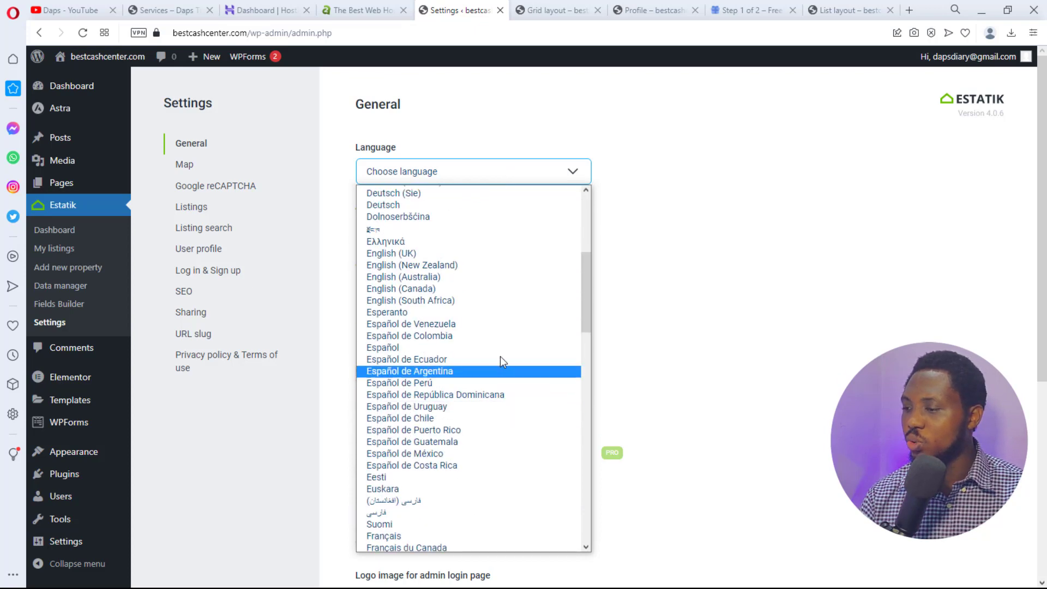
{"action": "left_click", "coordinate": [731, 213]}
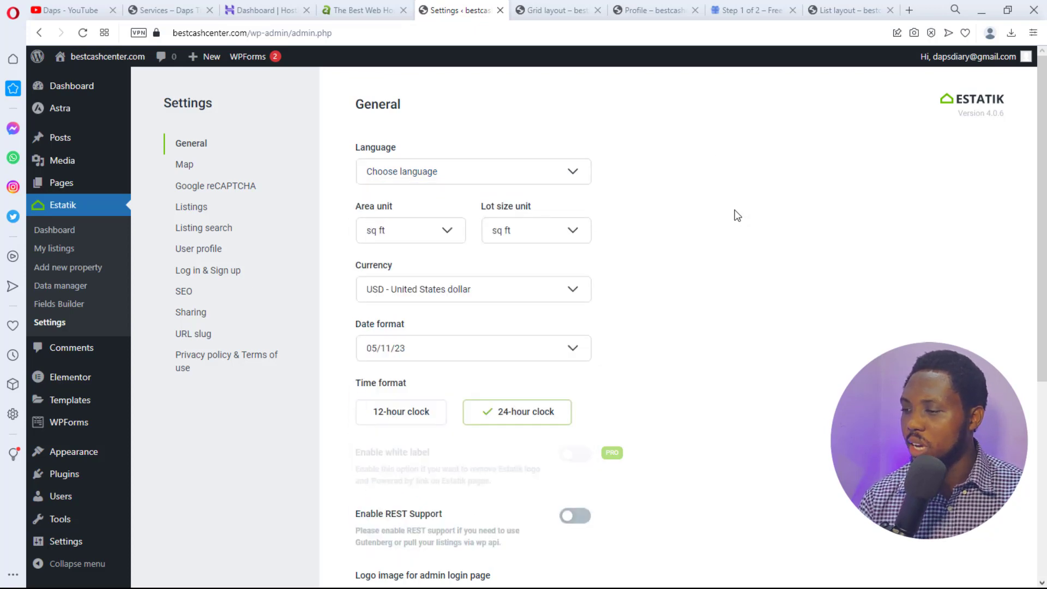
{"action": "scroll", "coordinate": [496, 351], "scroll_direction": "down", "scroll_amount": 5}
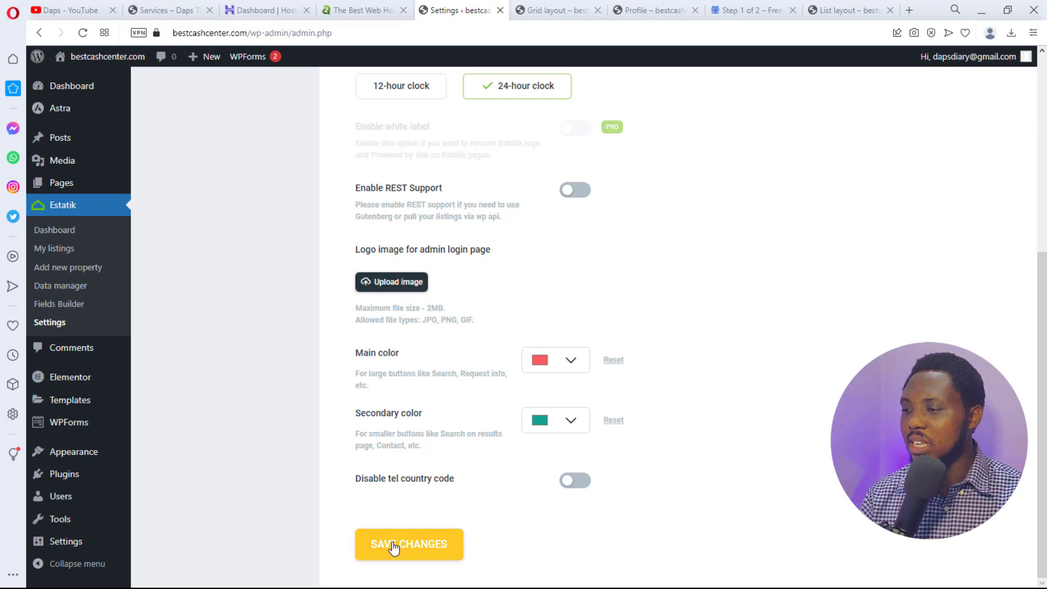
{"action": "scroll", "coordinate": [725, 280], "scroll_direction": "up", "scroll_amount": 3}
{"action": "scroll", "coordinate": [726, 286], "scroll_direction": "up", "scroll_amount": 2}
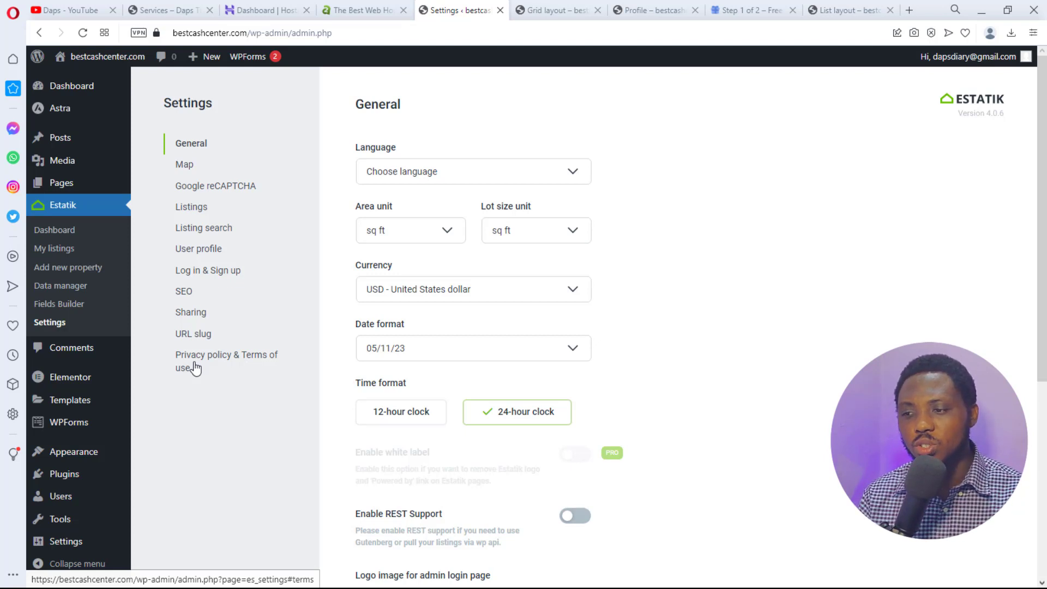
Open the Estatik dashboard and look over its shortcuts, services and changelog
{"action": "left_click", "coordinate": [57, 233]}
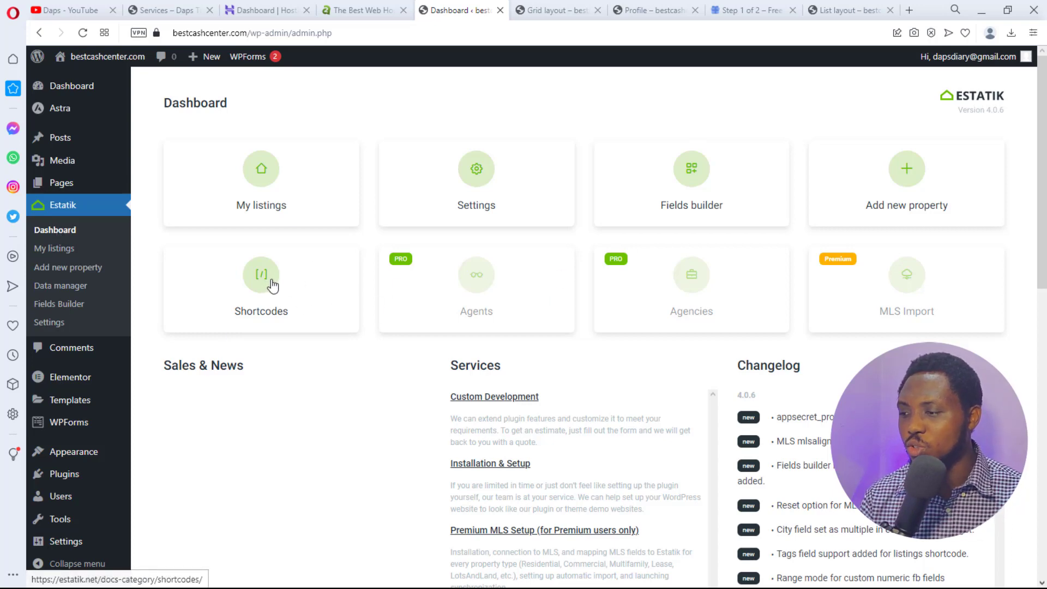
{"action": "scroll", "coordinate": [273, 285], "scroll_direction": "down", "scroll_amount": 5}
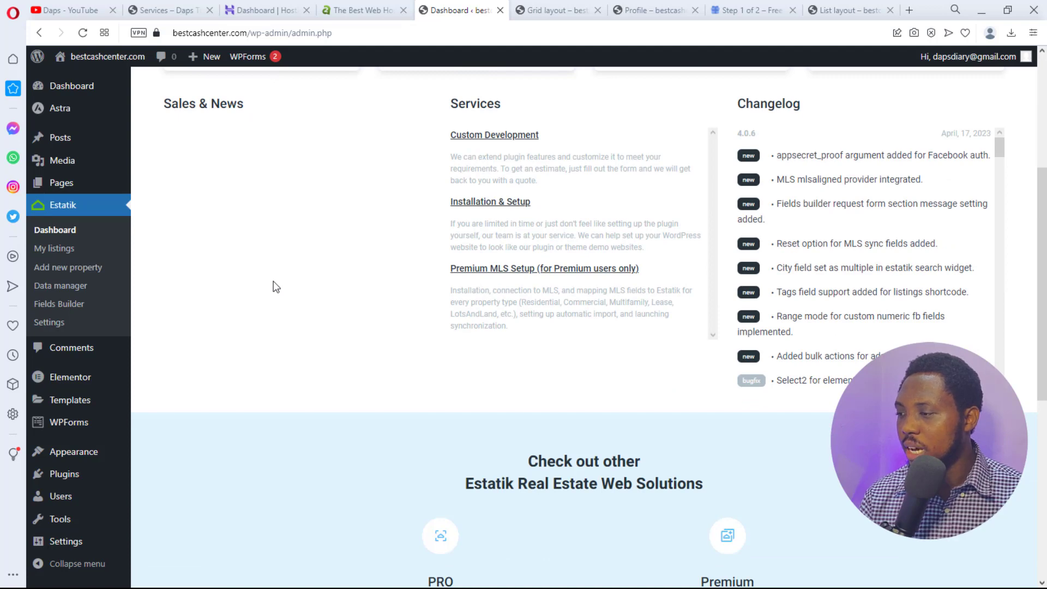
{"action": "scroll", "coordinate": [276, 287], "scroll_direction": "up", "scroll_amount": 5}
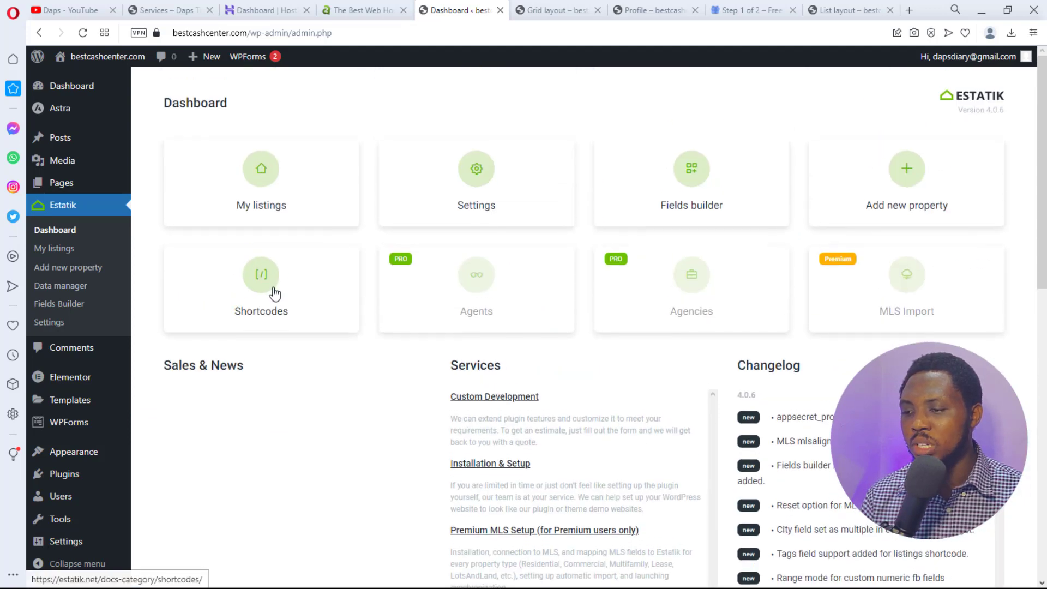
Open Estatik's Shortcodes documentation from its dashboard and examine the listed shortcodes, including the Profile shortcode, and the other documentation topics
{"action": "left_click", "coordinate": [274, 293]}
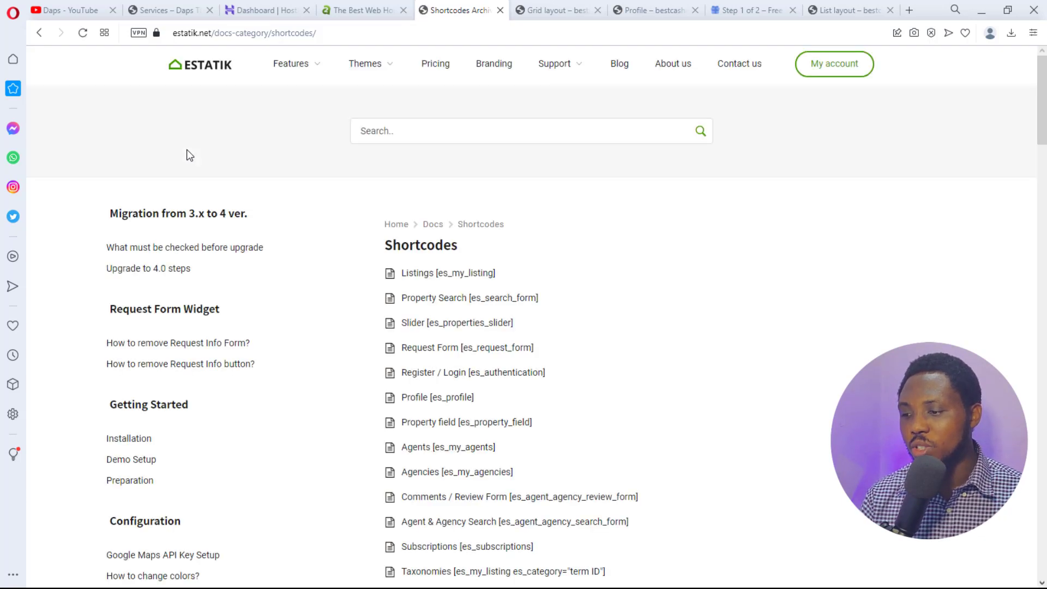
{"action": "scroll", "coordinate": [279, 258], "scroll_direction": "down", "scroll_amount": 3}
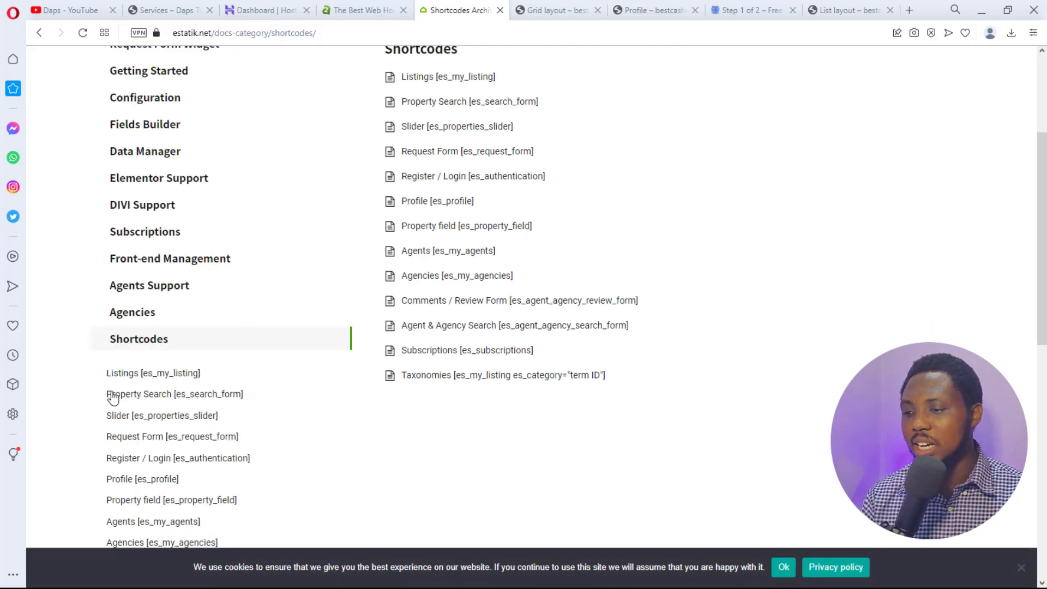
{"action": "scroll", "coordinate": [585, 265], "scroll_direction": "up", "scroll_amount": 3}
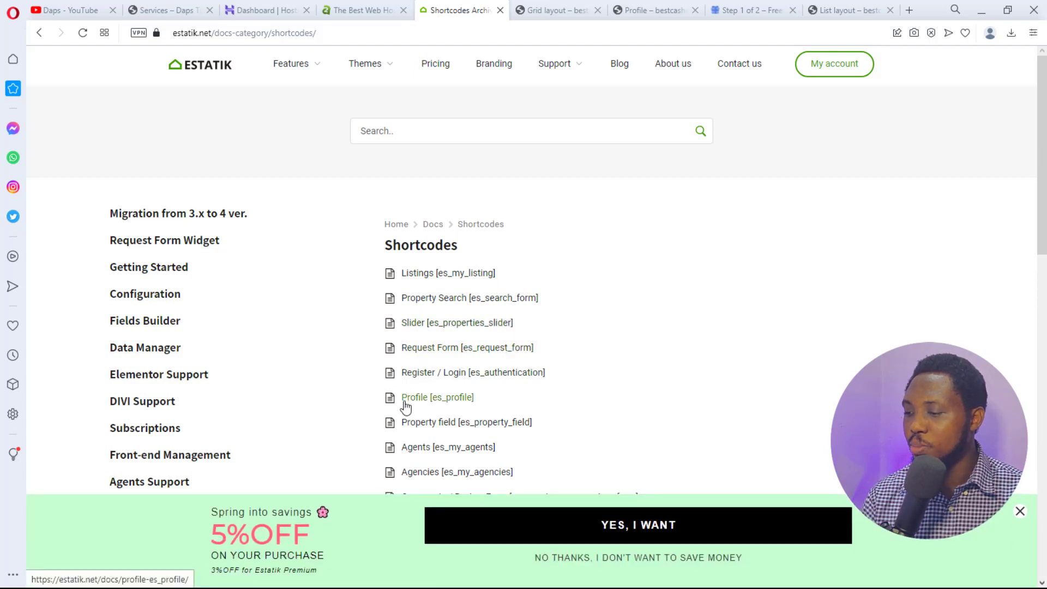
{"action": "scroll", "coordinate": [568, 374], "scroll_direction": "down", "scroll_amount": 1}
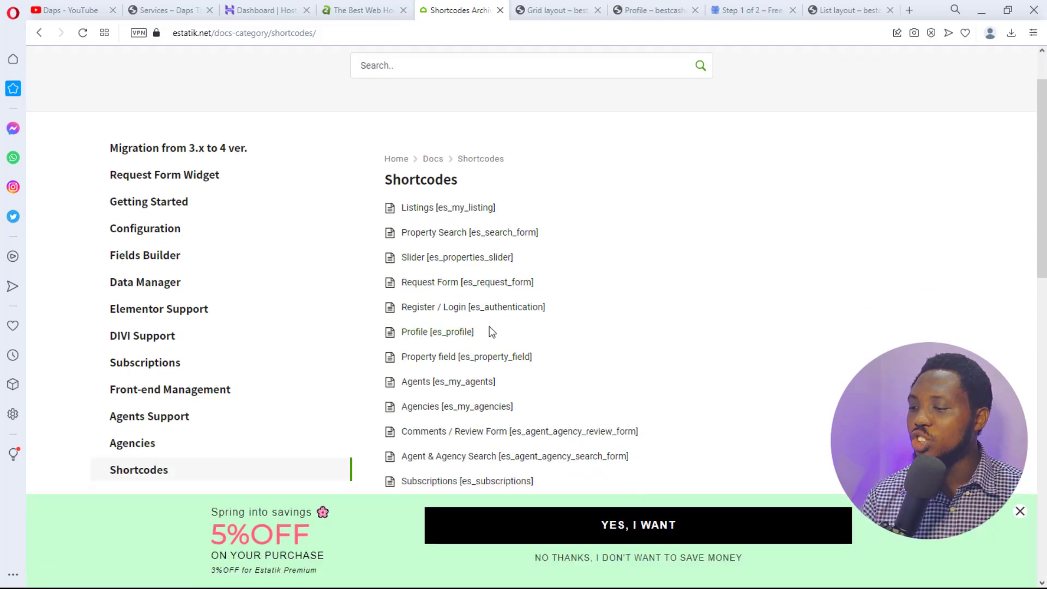
{"action": "left_click_drag", "start_coordinate": [489, 327], "coordinate": [447, 333]}
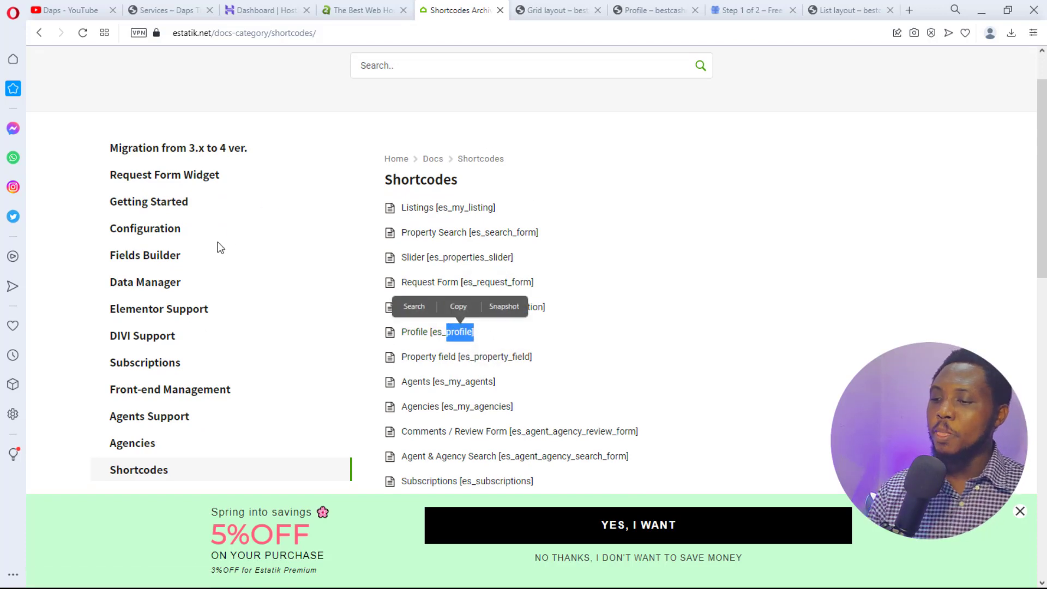
{"action": "scroll", "coordinate": [219, 248], "scroll_direction": "down", "scroll_amount": 7}
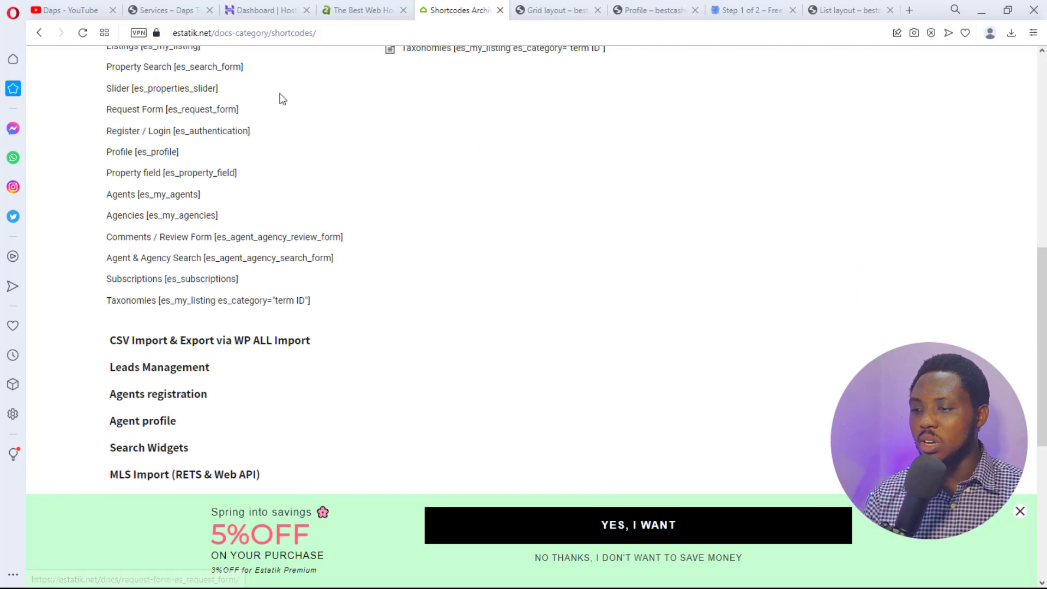
{"action": "scroll", "coordinate": [153, 306], "scroll_direction": "down", "scroll_amount": 3}
{"action": "scroll", "coordinate": [147, 250], "scroll_direction": "up", "scroll_amount": 4}
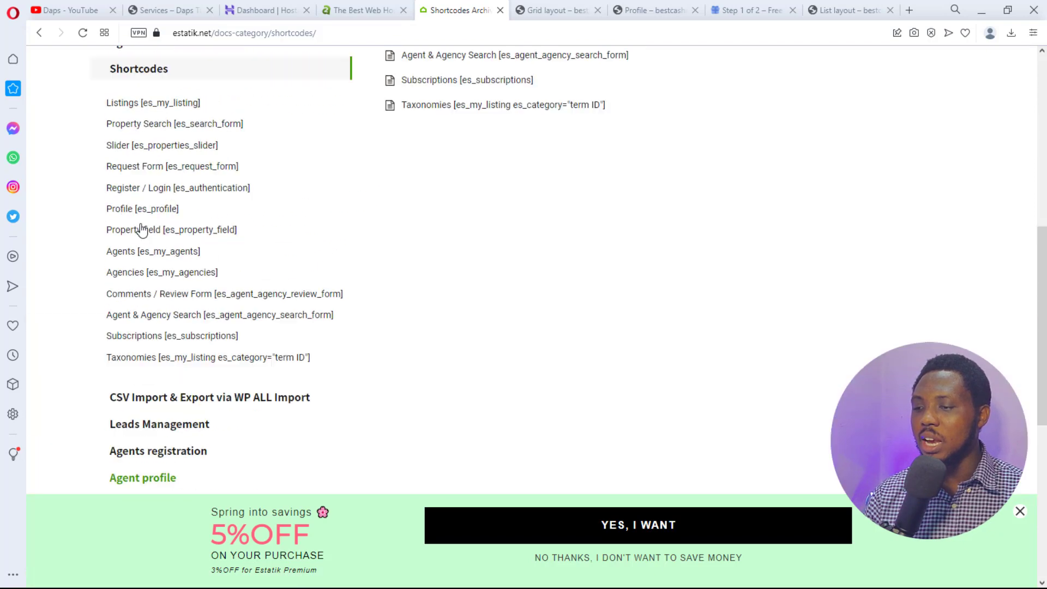
{"action": "scroll", "coordinate": [141, 232], "scroll_direction": "up", "scroll_amount": 8}
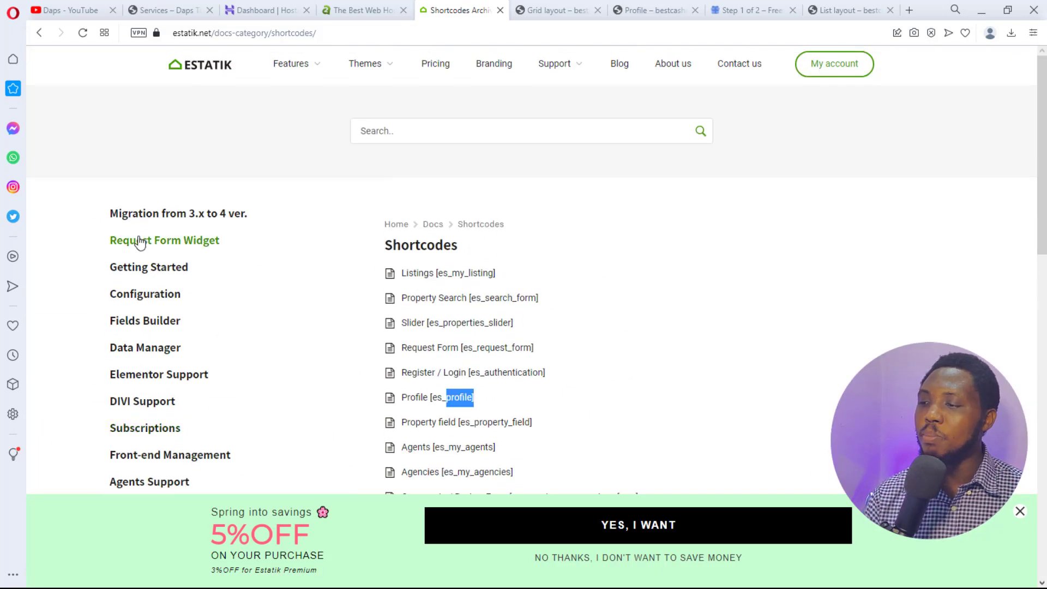